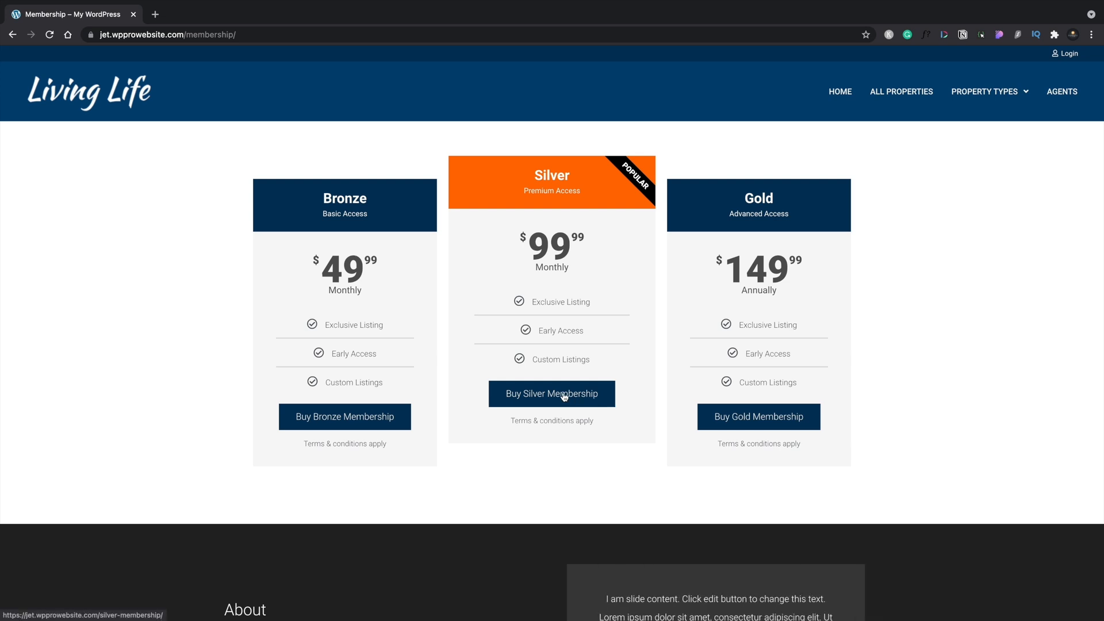
# Step: Register a new user through the Buy Silver Membership registration form
pyautogui.click(563, 395)
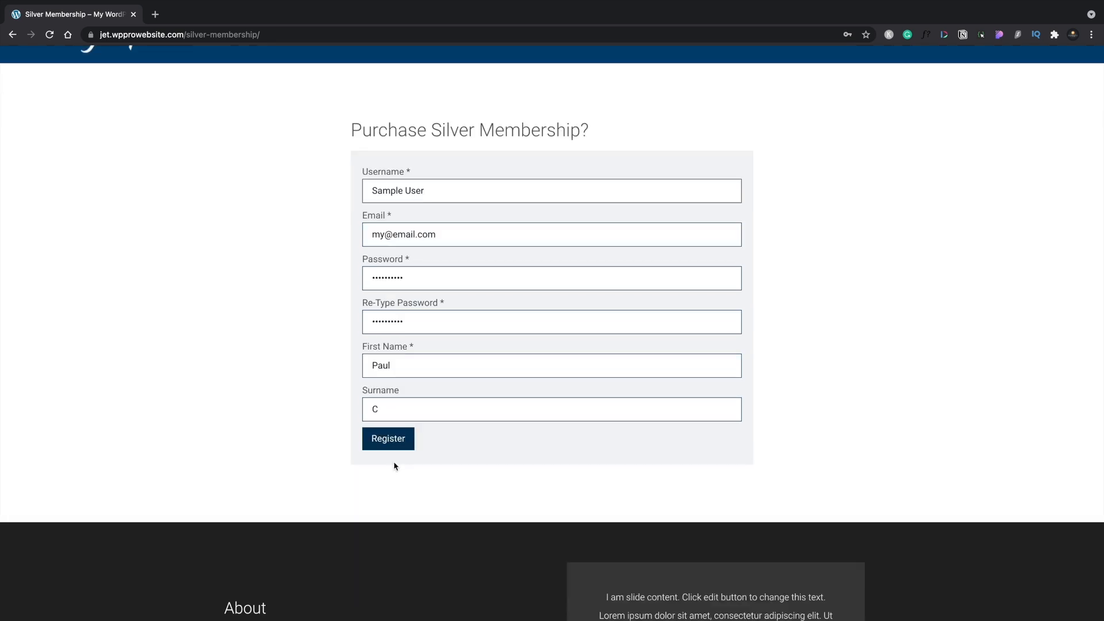
pyautogui.click(393, 437)
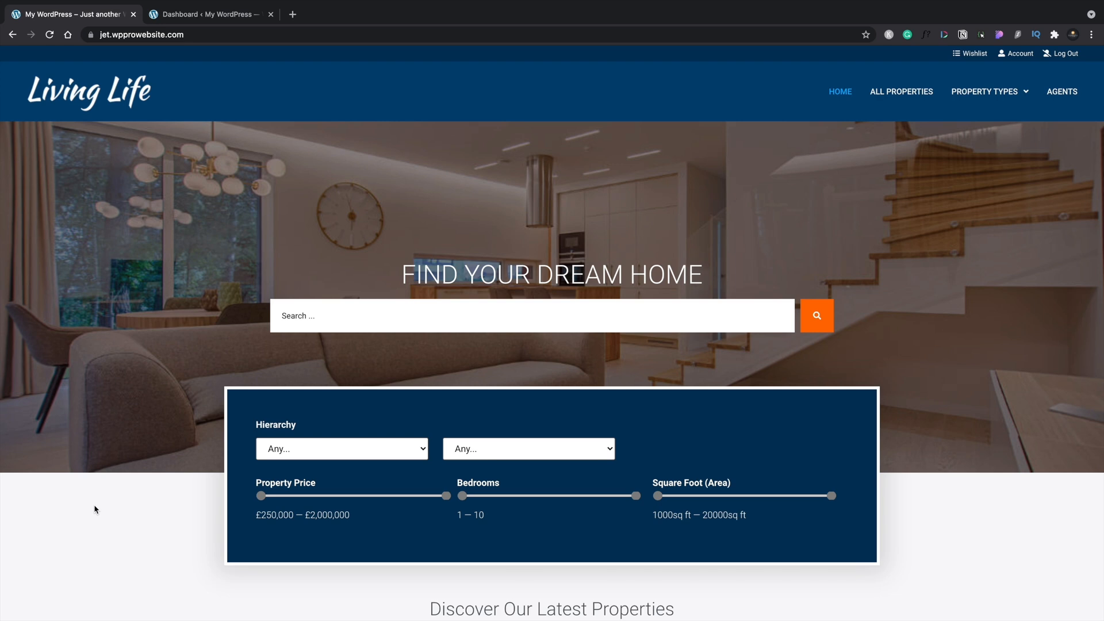
# Step: Scroll down the Living Life home page to review the property listing cards
pyautogui.scroll(-9, 95, 505)
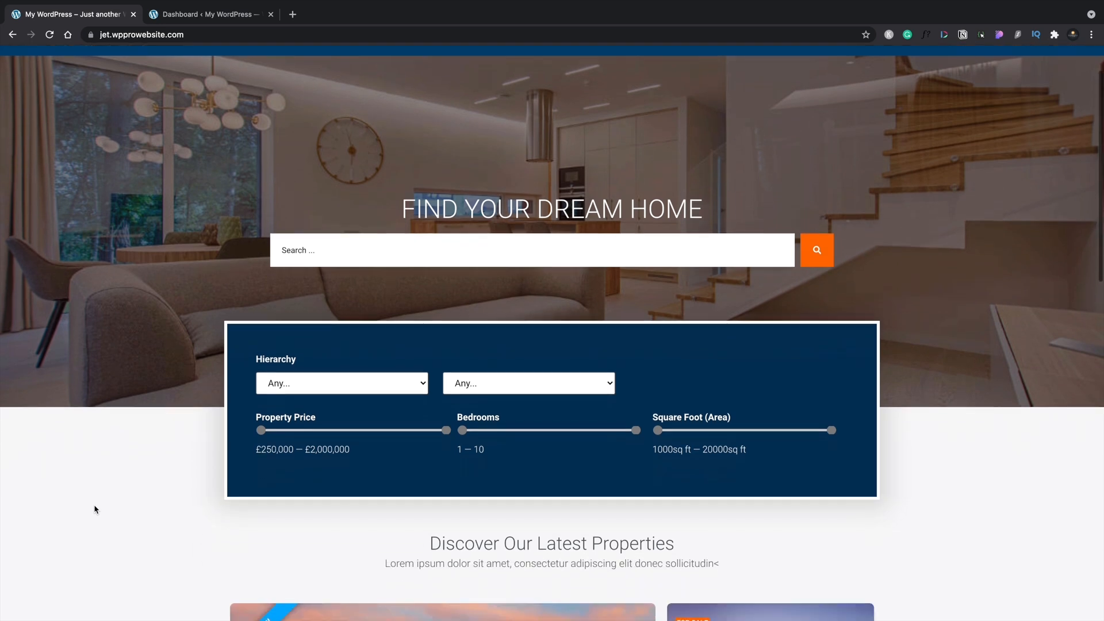
pyautogui.scroll(-7, 95, 509)
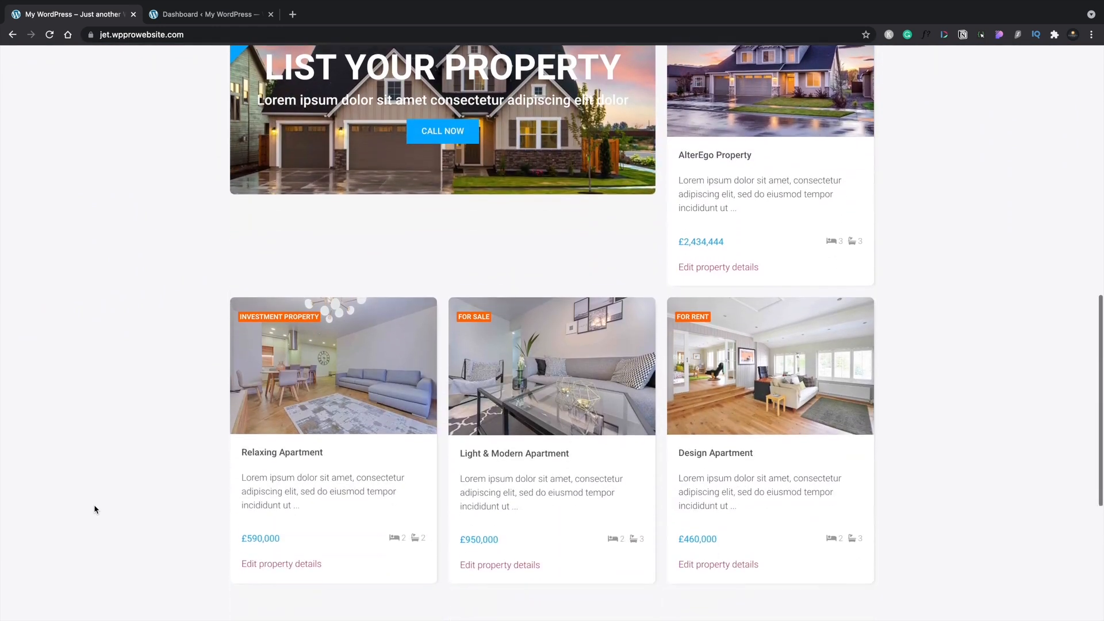
pyautogui.scroll(-1, 96, 509)
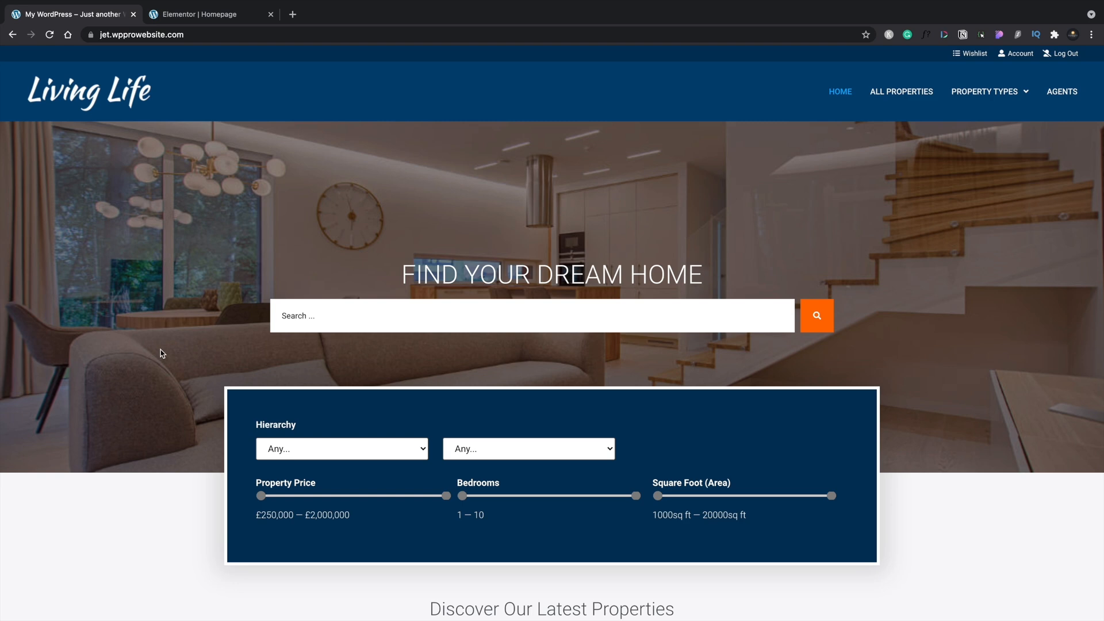
pyautogui.scroll(-8, 162, 353)
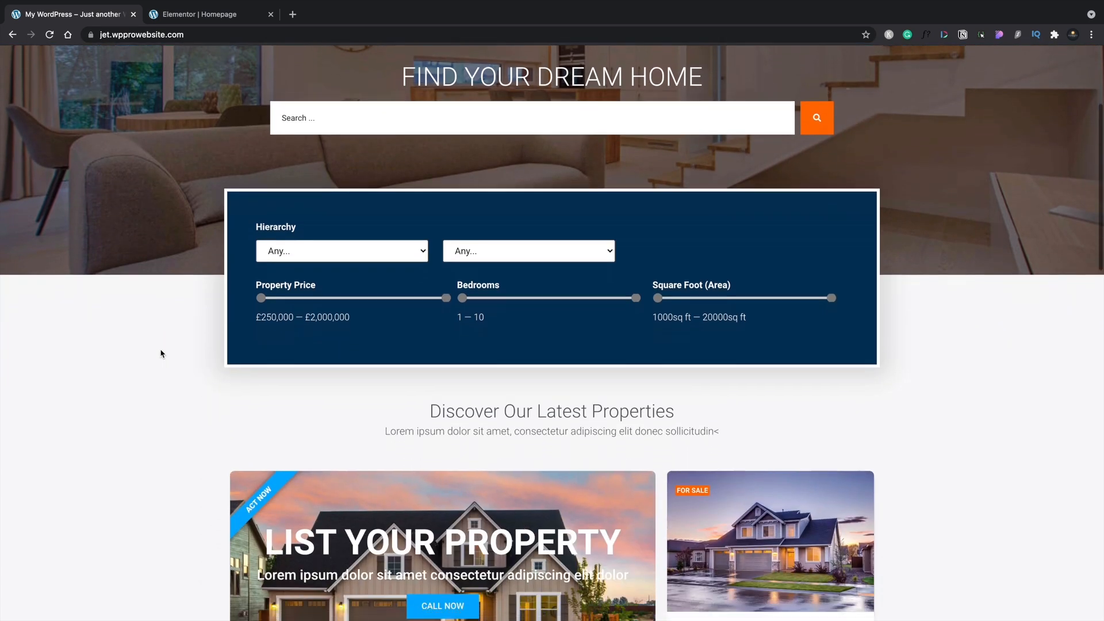
pyautogui.scroll(-10, 161, 354)
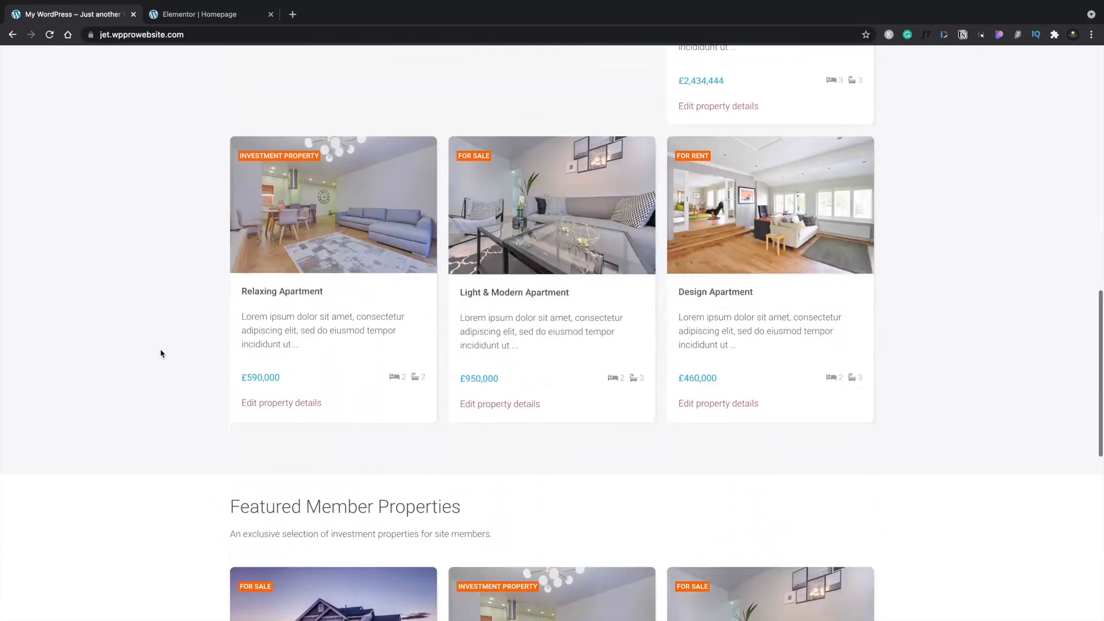
pyautogui.scroll(-3, 162, 354)
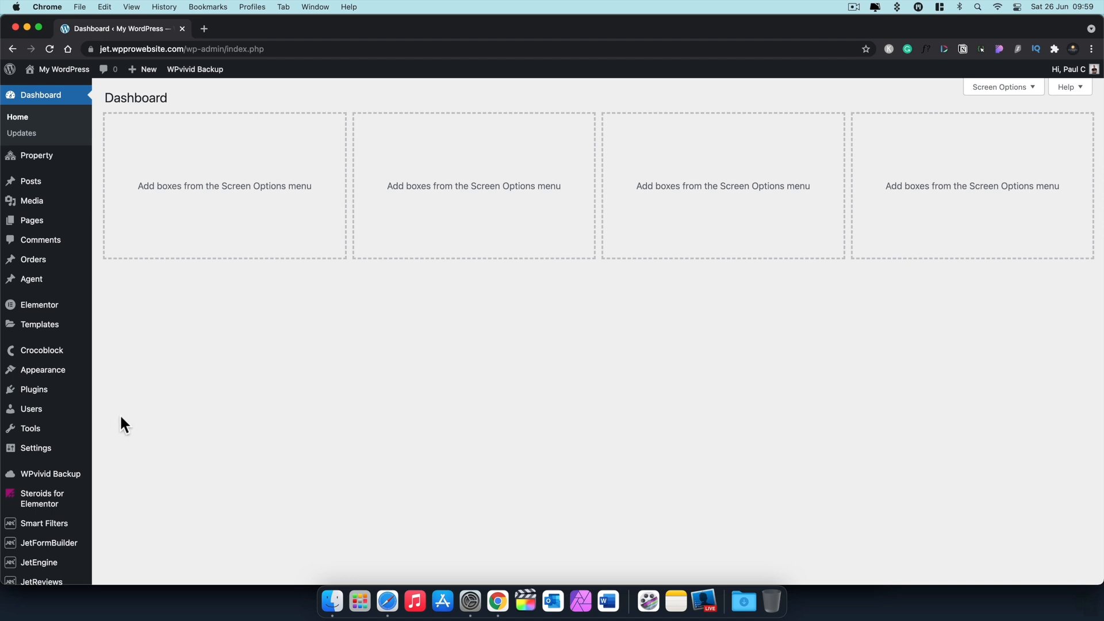
# Step: Check the PayPal Gateway API Client ID and Secret Key in JetFormBuilder settings, then open the Forms list
pyautogui.moveTo(53, 545)
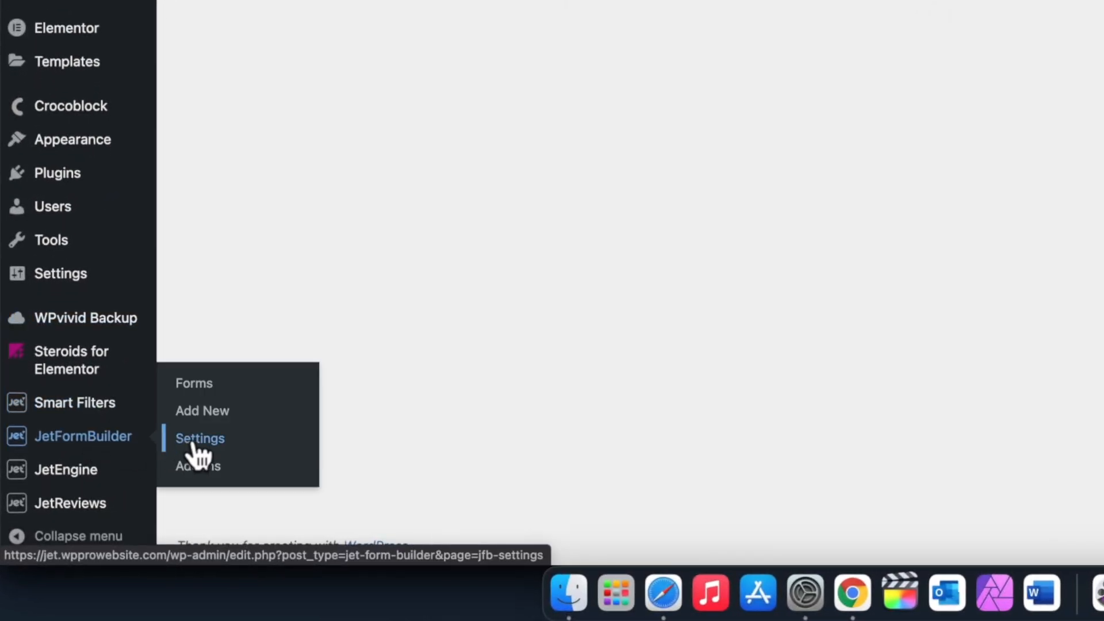
pyautogui.click(198, 440)
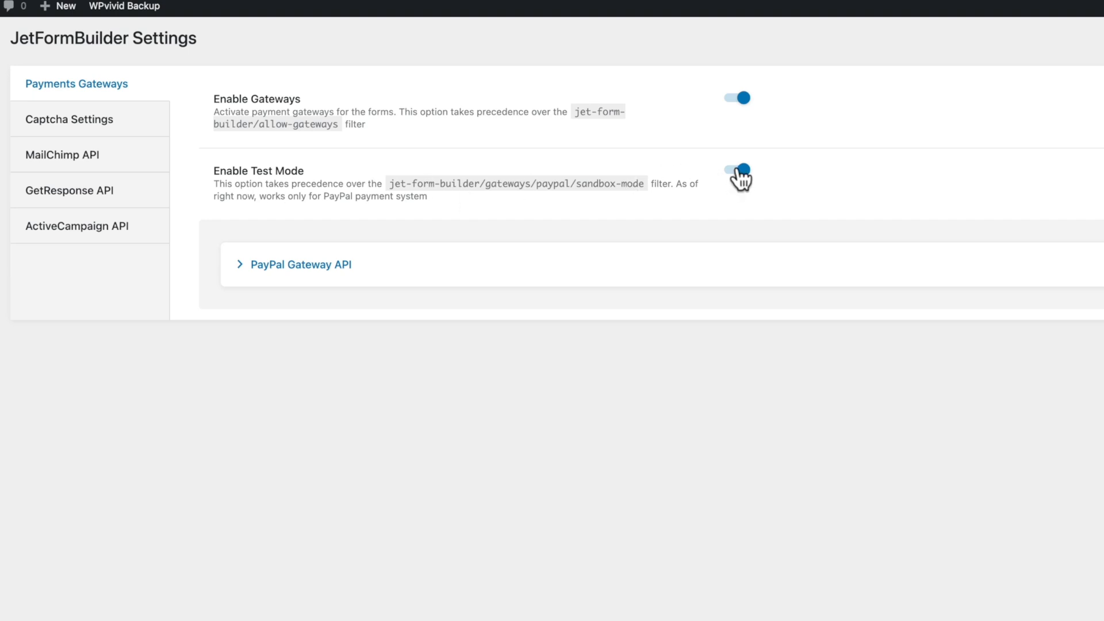
pyautogui.click(293, 269)
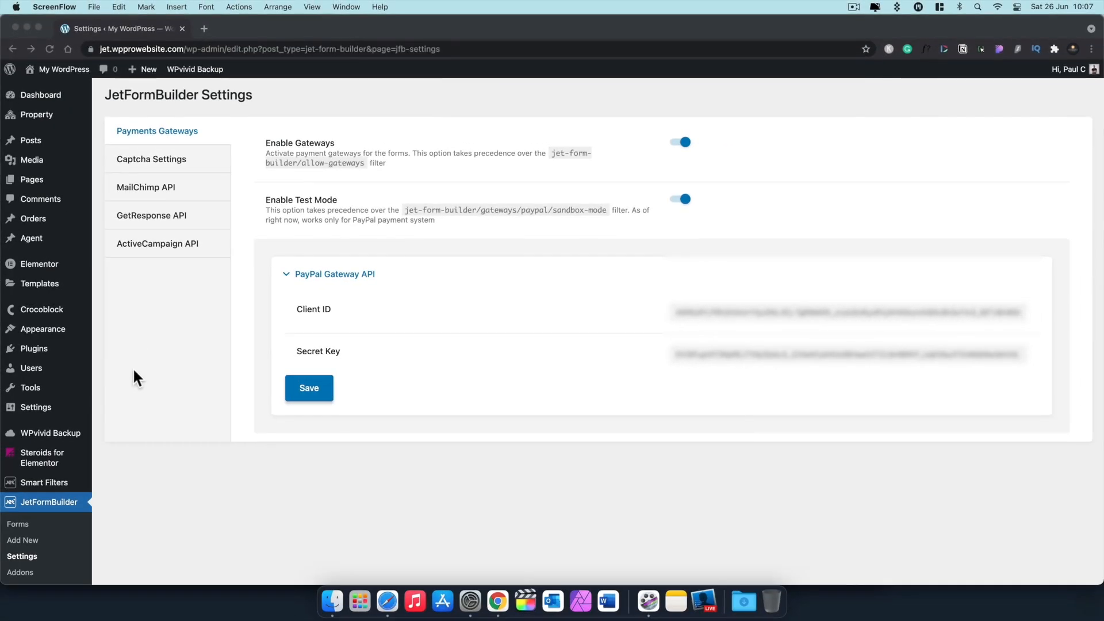
pyautogui.scroll(-2, 46, 505)
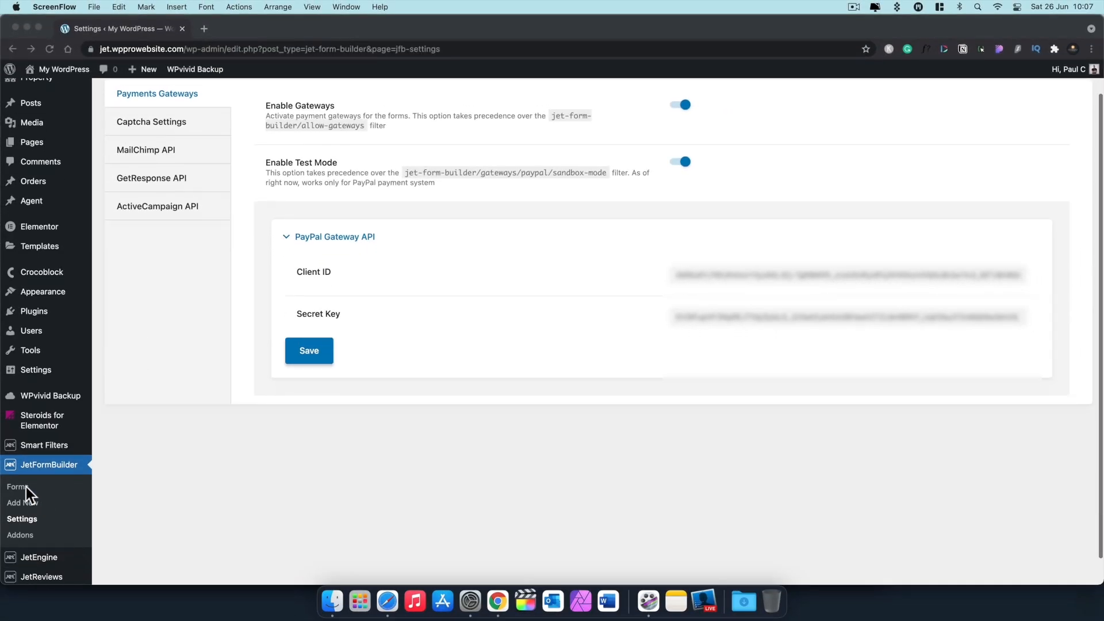
pyautogui.click(26, 487)
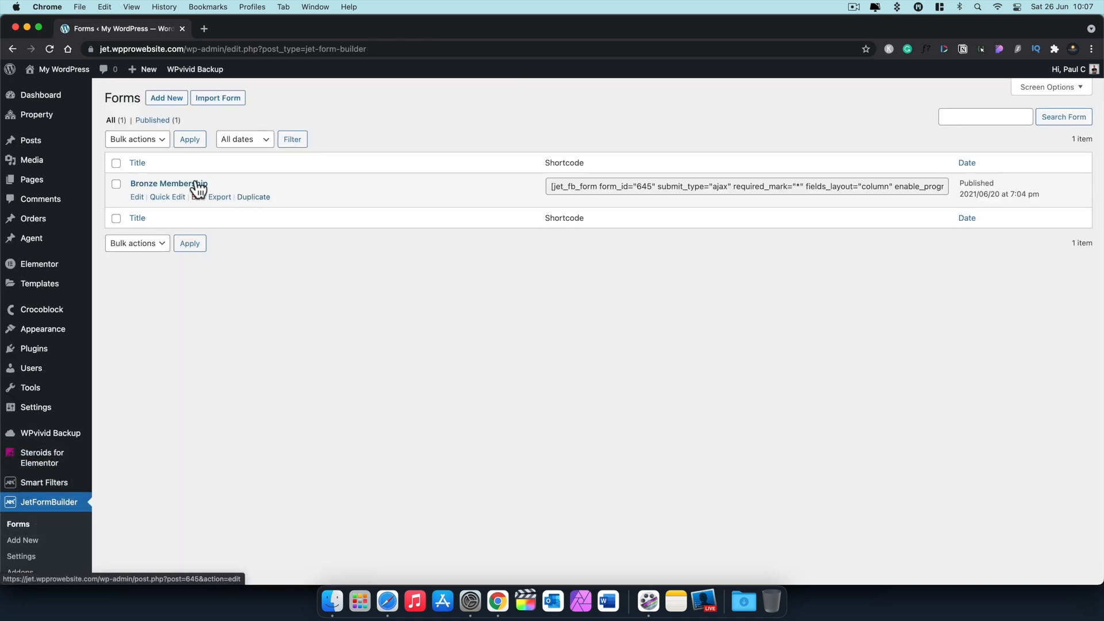
# Step: Open the Bronze Membership form and edit its PayPal Checkout gateway settings
pyautogui.click(194, 184)
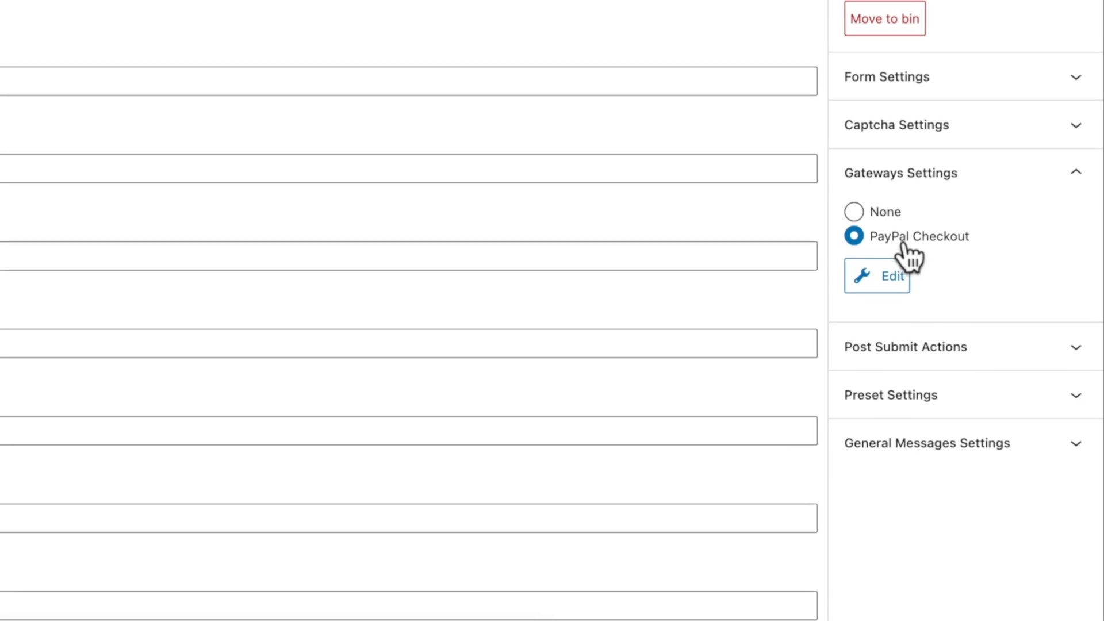
pyautogui.click(886, 274)
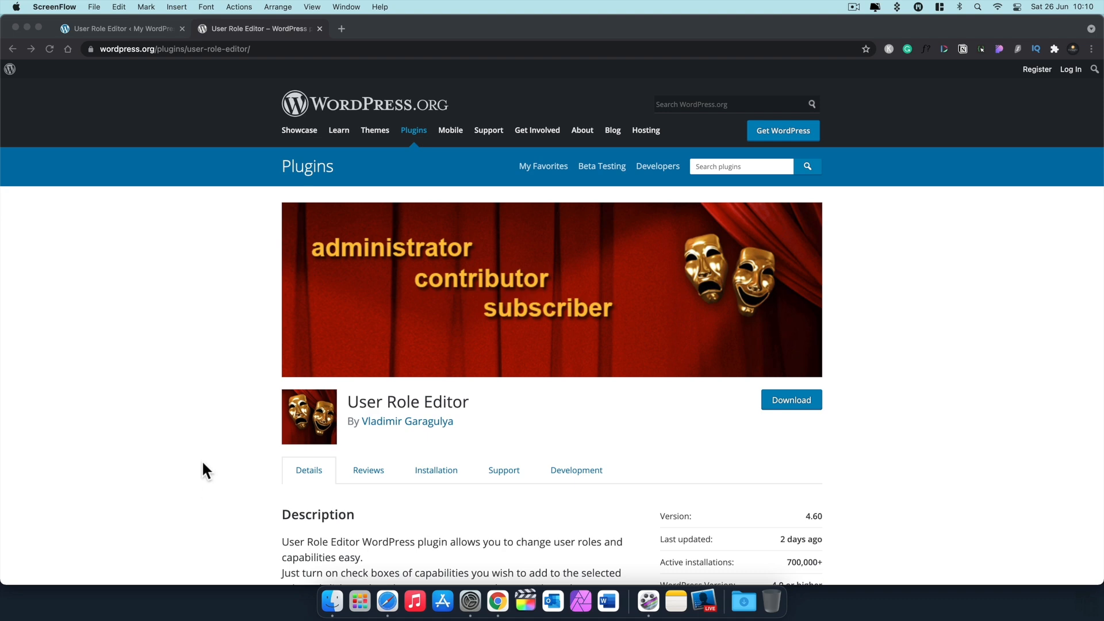
# Step: In the admin's User Role Editor, view the Select Role list of Bronze, Silver and Gold Member roles
pyautogui.click(146, 29)
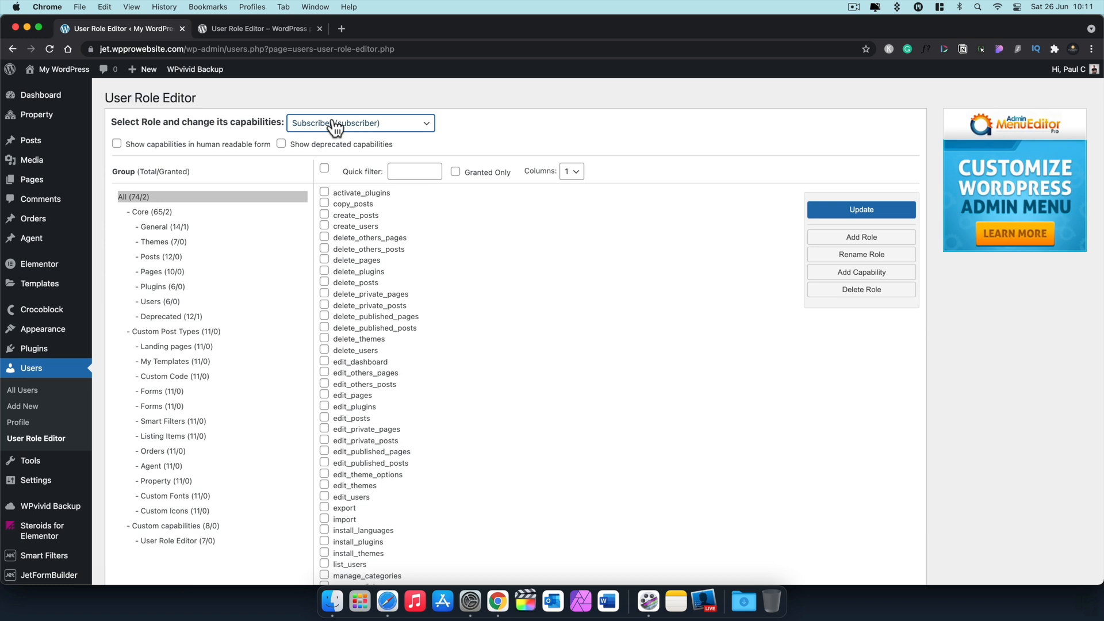
pyautogui.click(320, 123)
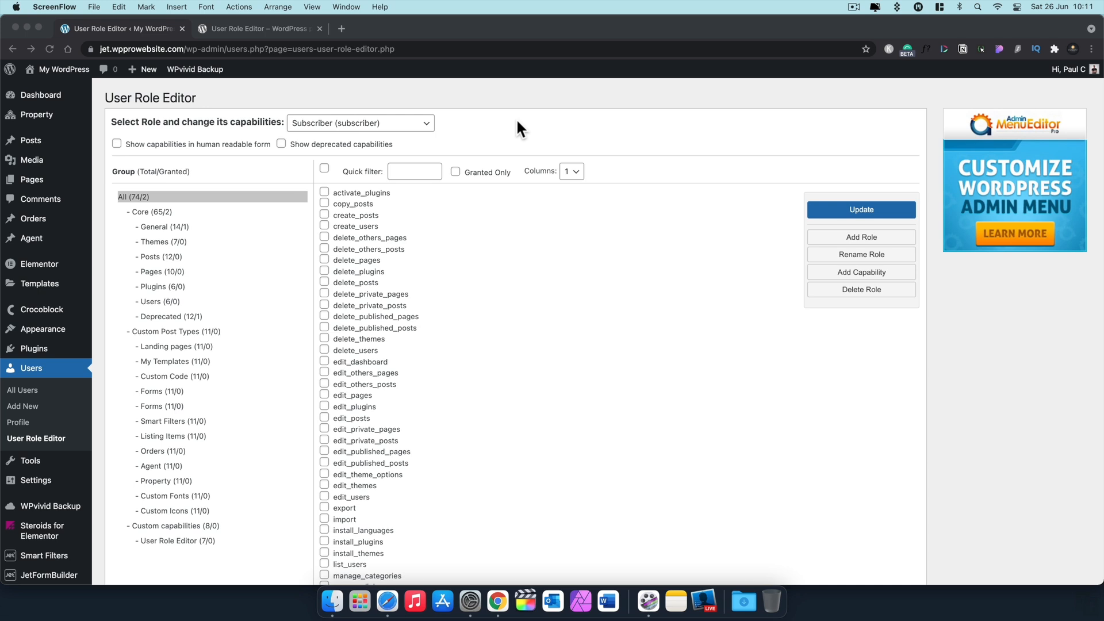
pyautogui.click(427, 122)
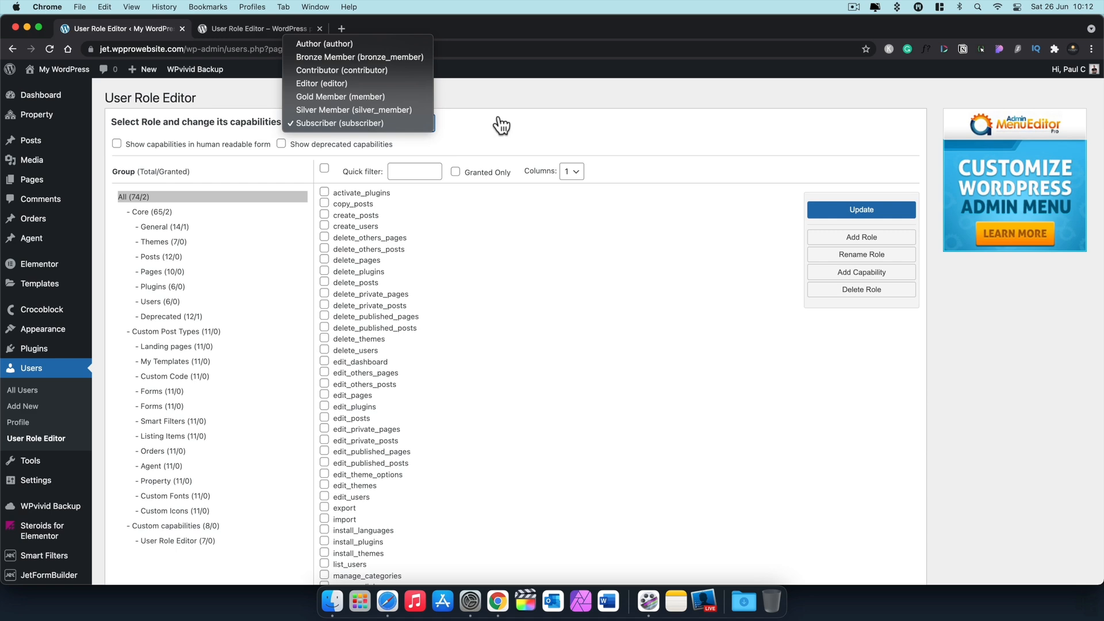
# Step: Add role ID Sample_Membership, display name Sample Membership, copied from Bronze Member
pyautogui.click(500, 125)
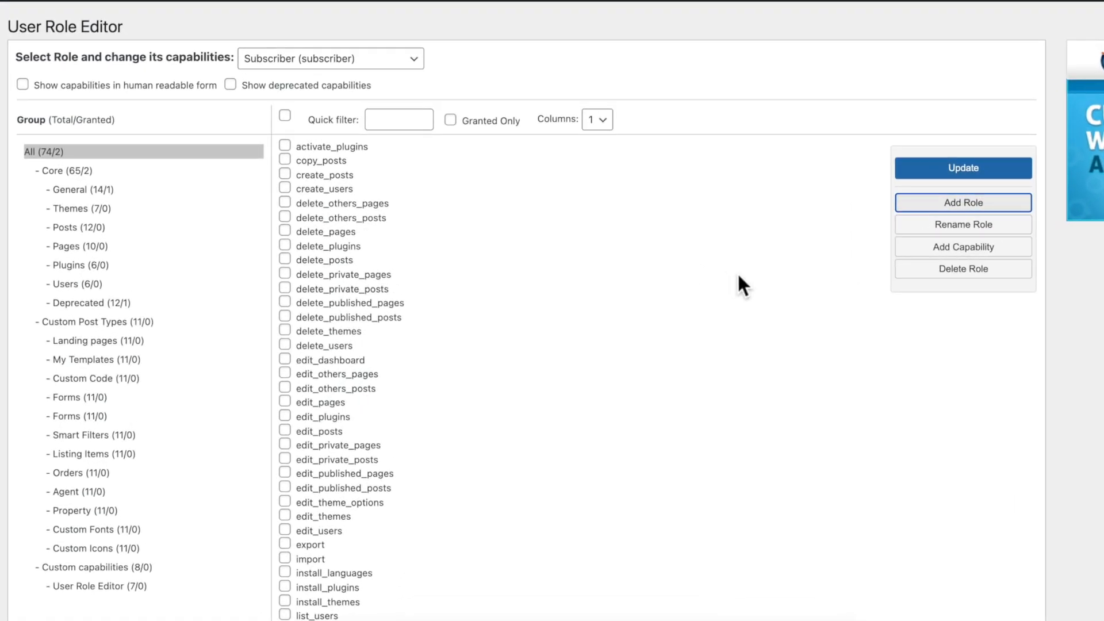
pyautogui.click(963, 203)
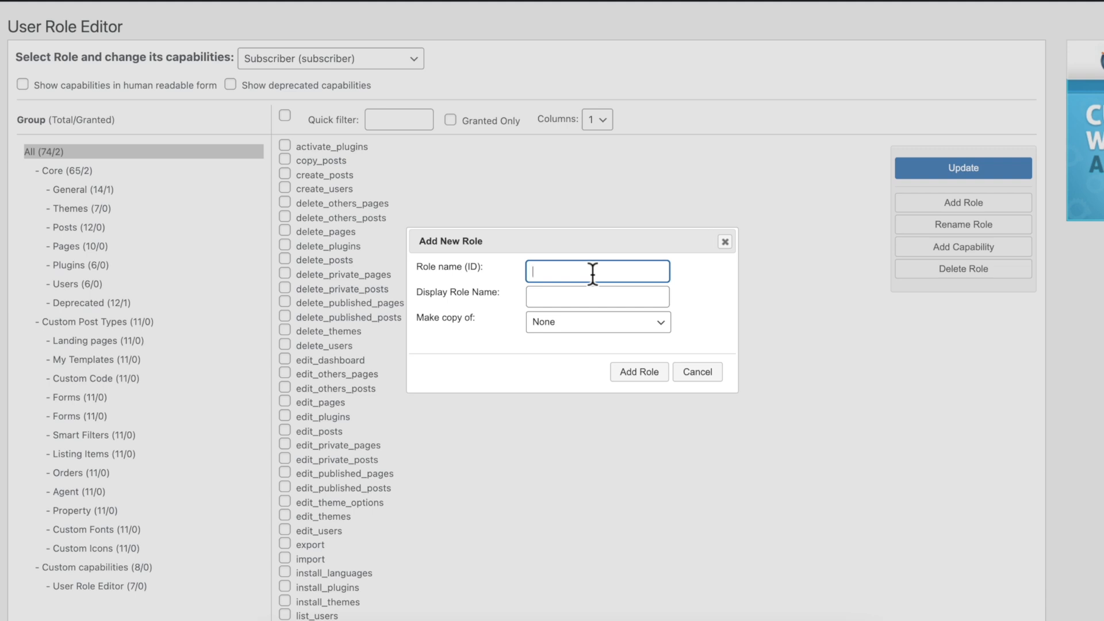
pyautogui.write('Sample Membership')
pyautogui.click(567, 270)
pyautogui.press('BackSpace')
pyautogui.write('_')
pyautogui.click(572, 295)
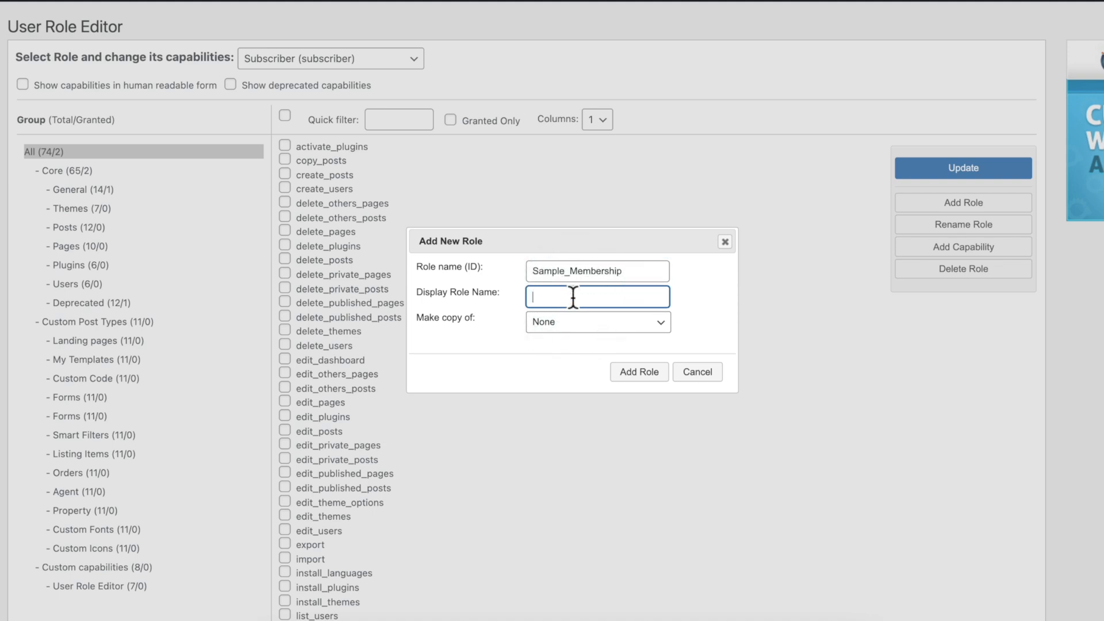
pyautogui.write('Sample Membership')
pyautogui.click(613, 327)
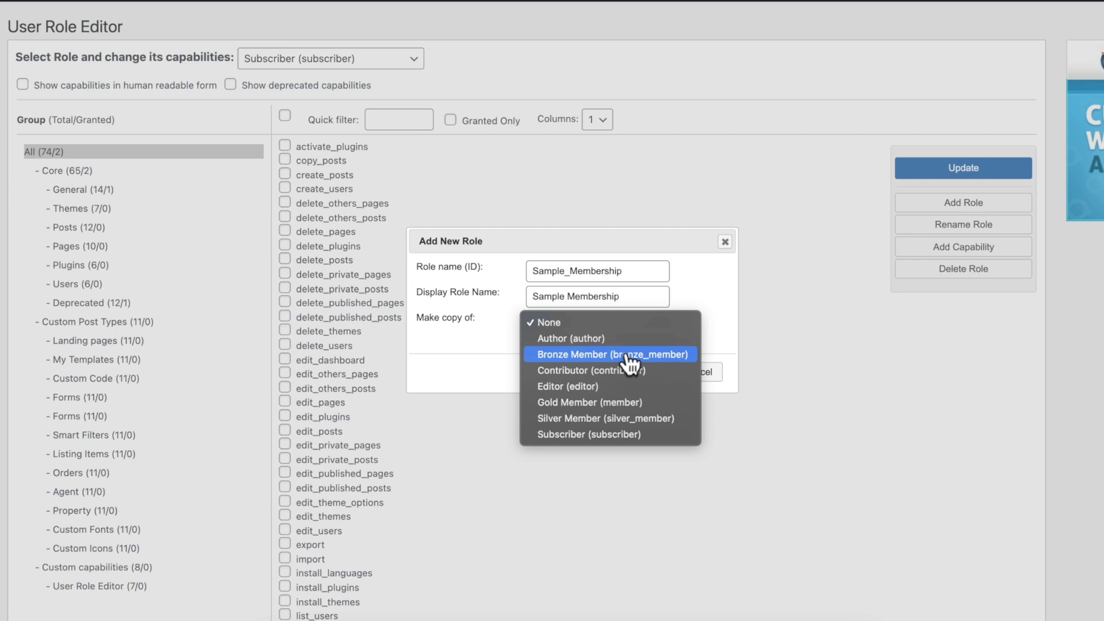
pyautogui.click(629, 355)
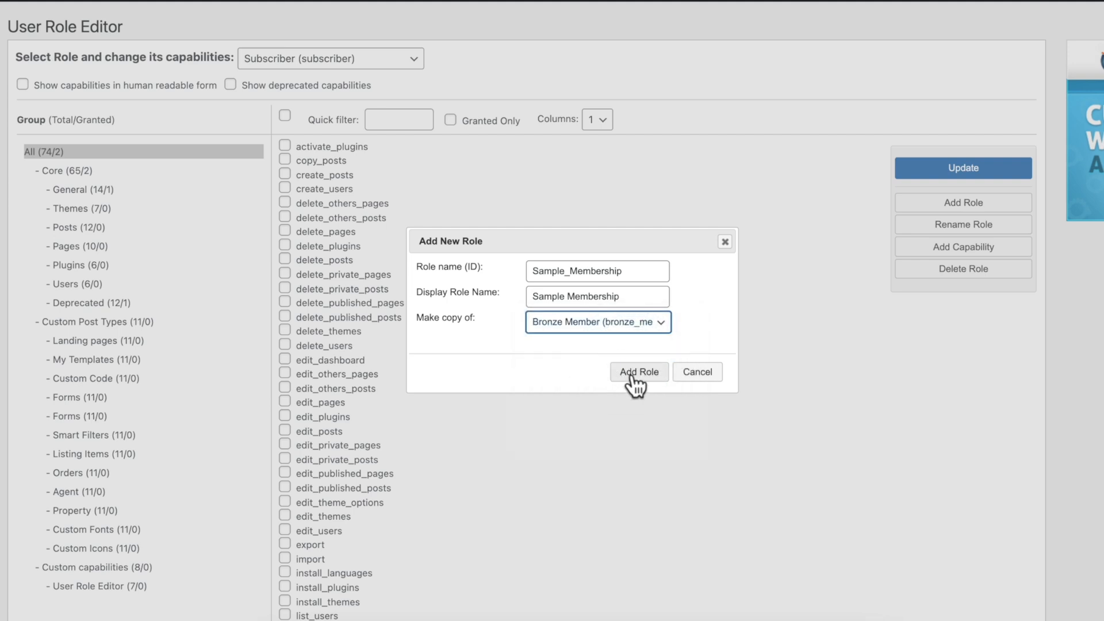
pyautogui.click(633, 372)
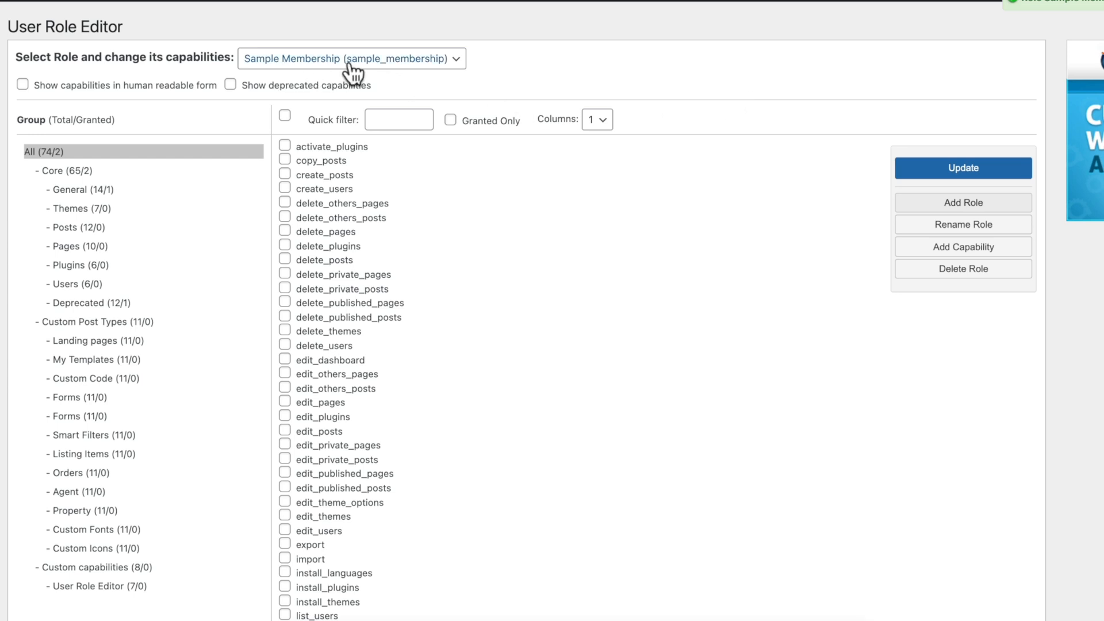
pyautogui.scroll(-5, 547, 371)
pyautogui.scroll(-2, 547, 371)
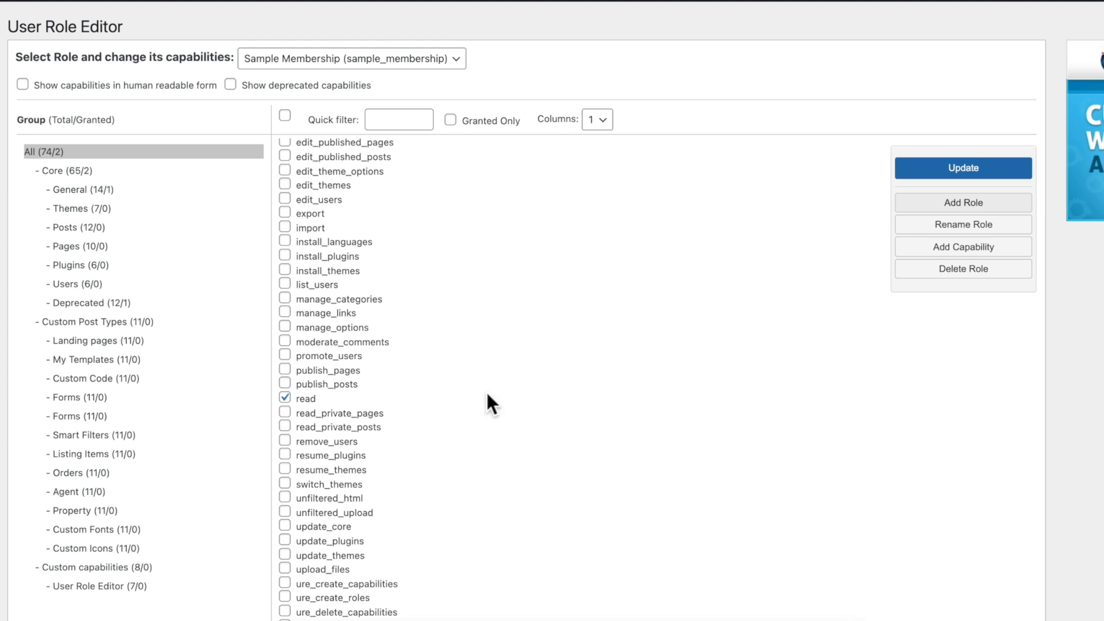
pyautogui.scroll(-1, 487, 402)
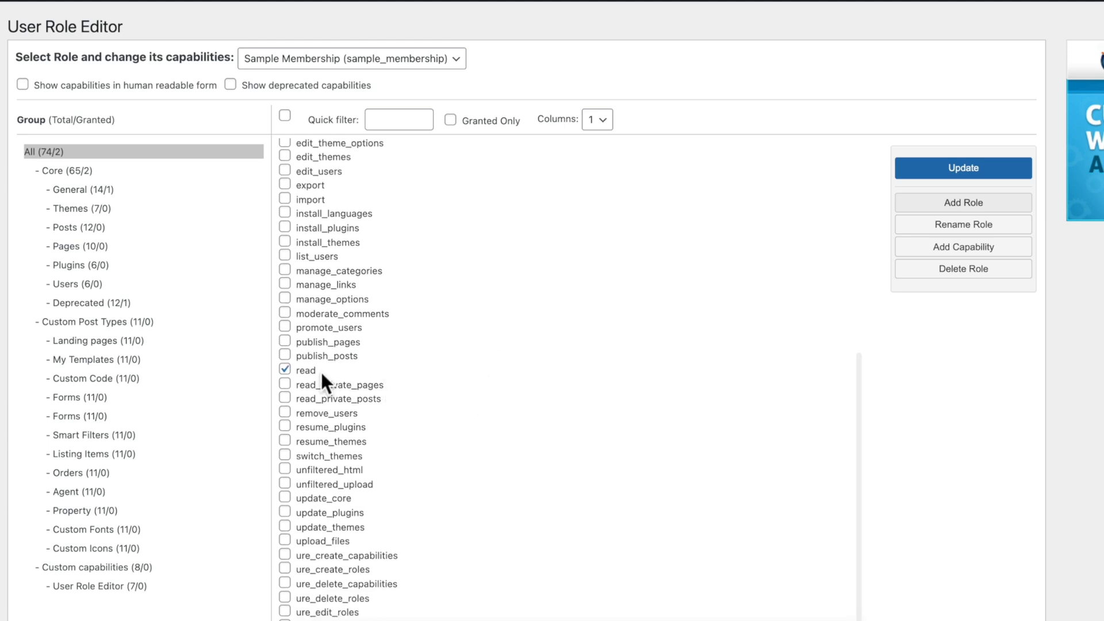
pyautogui.scroll(-3, 609, 379)
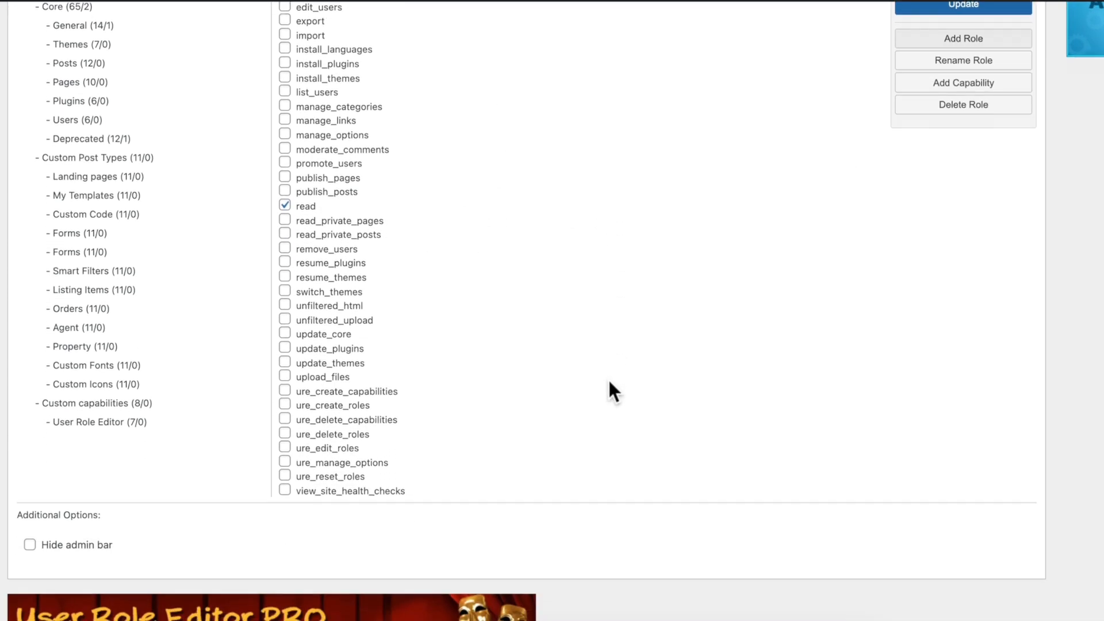
pyautogui.scroll(10, 609, 382)
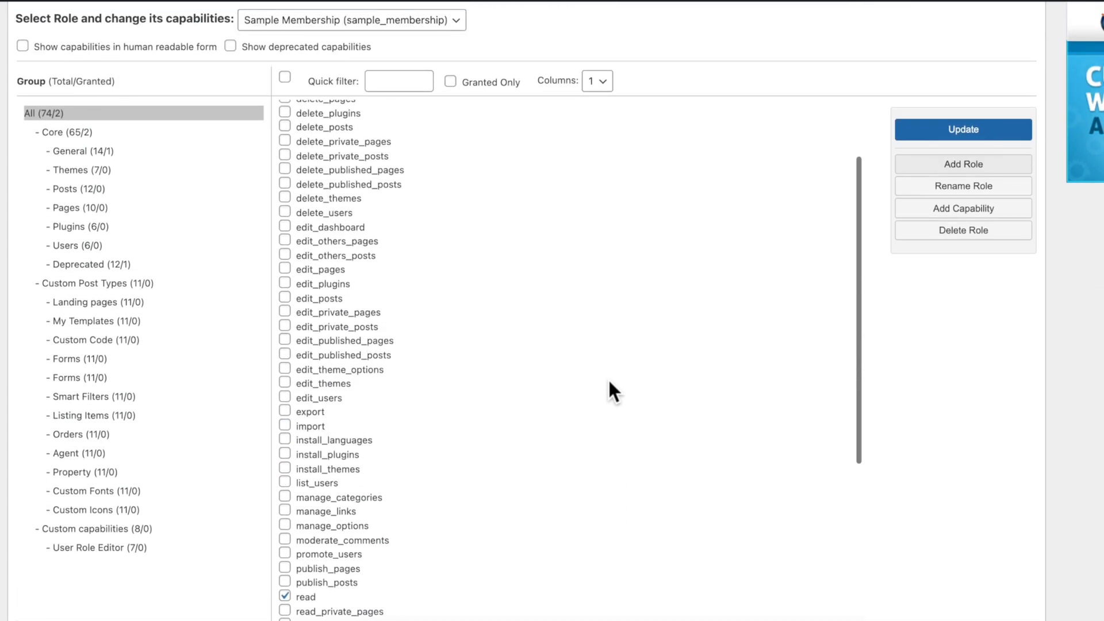
pyautogui.scroll(-7, 609, 382)
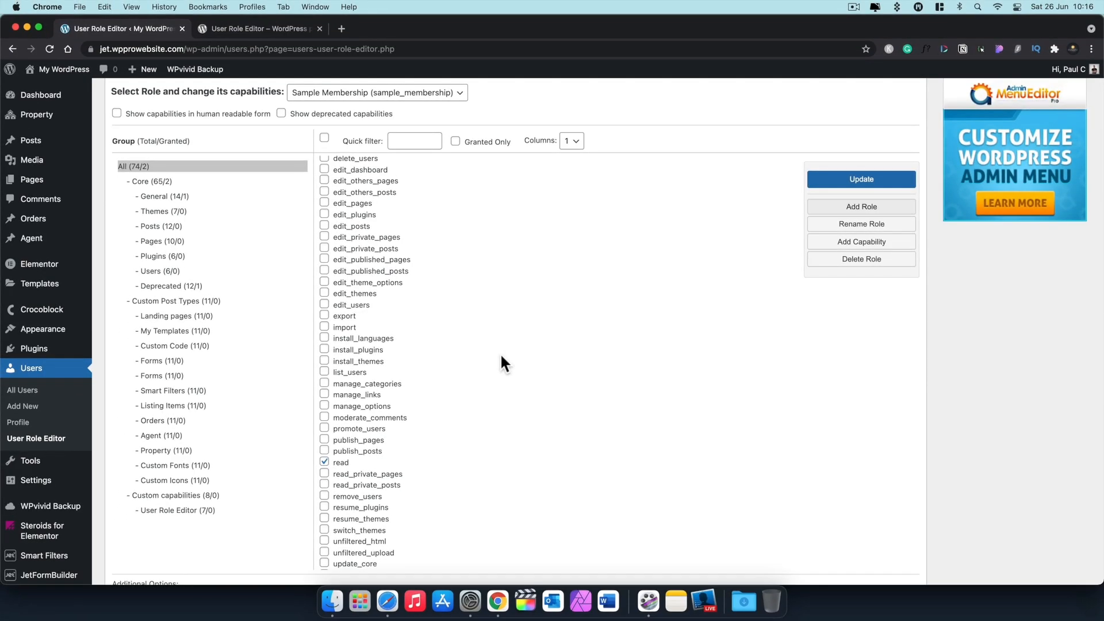
pyautogui.scroll(-2, 501, 358)
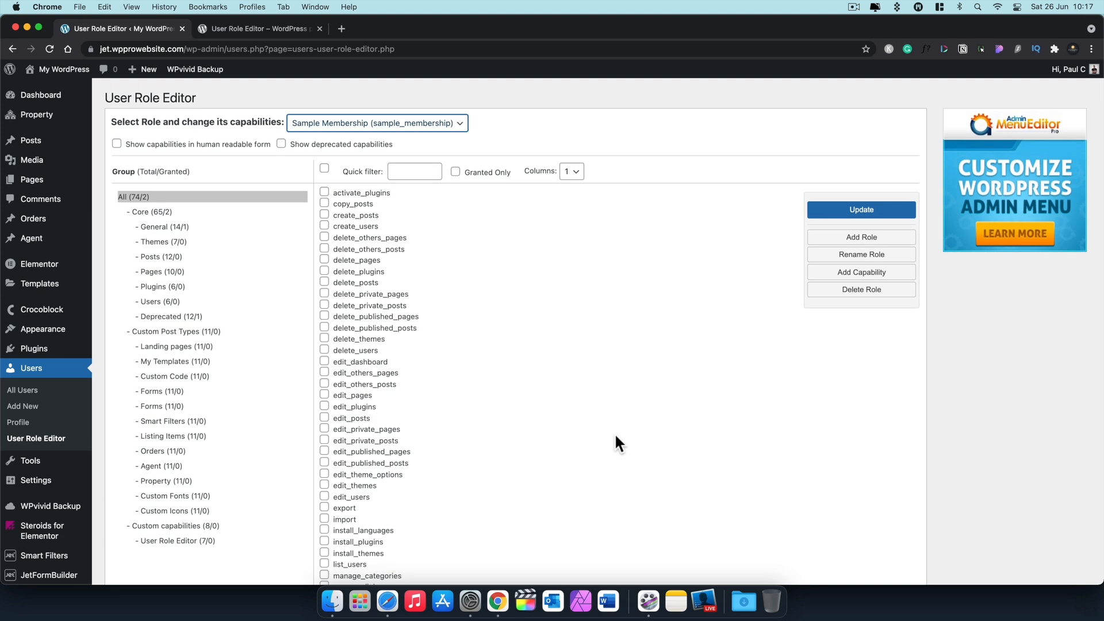
# Step: Open Bronze Membership from the Forms list and edit its Register User post-submit action
pyautogui.scroll(-3, 62, 504)
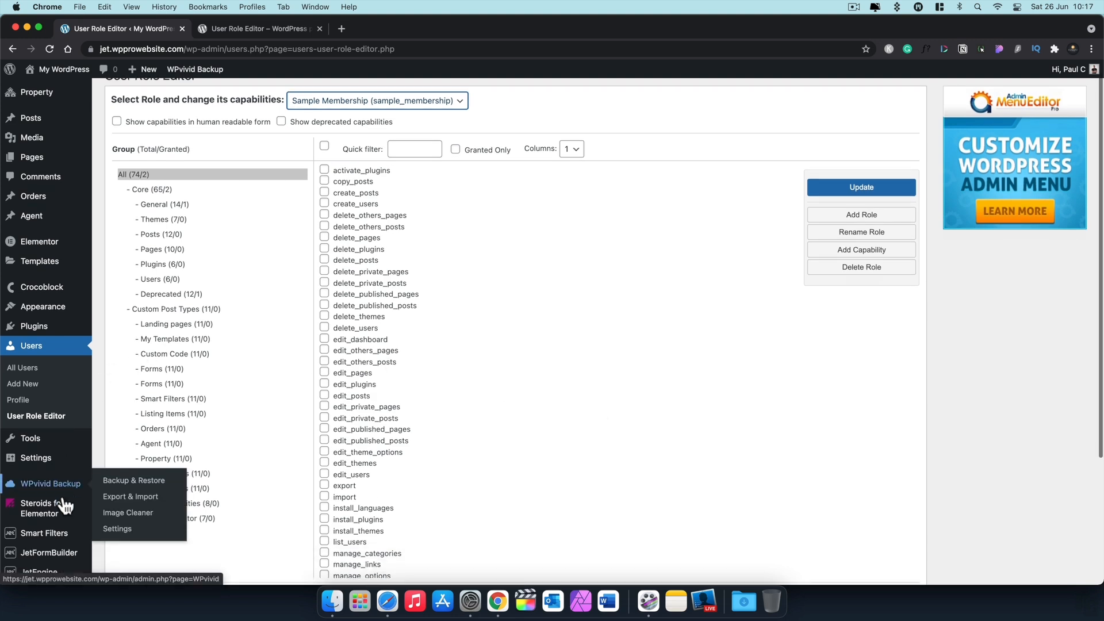
pyautogui.moveTo(60, 510)
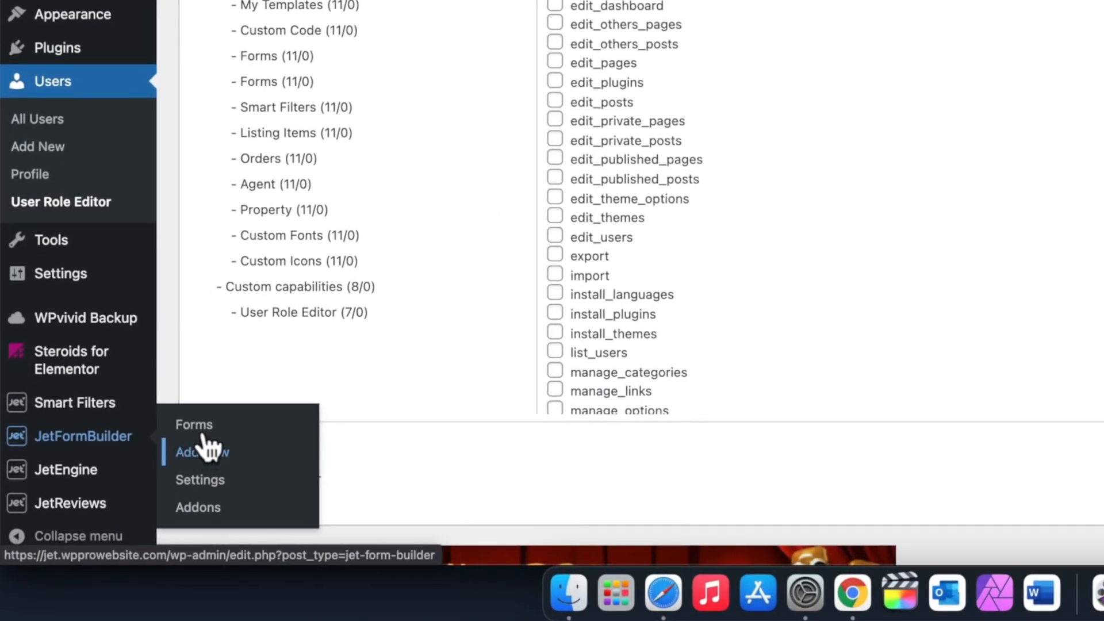
pyautogui.click(195, 428)
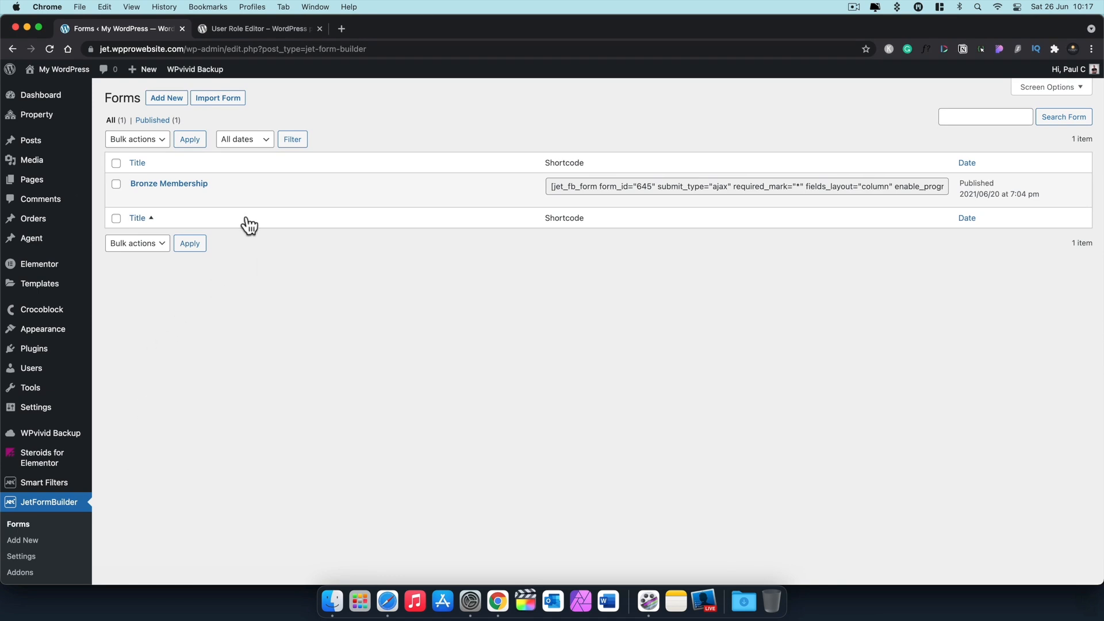
pyautogui.click(183, 184)
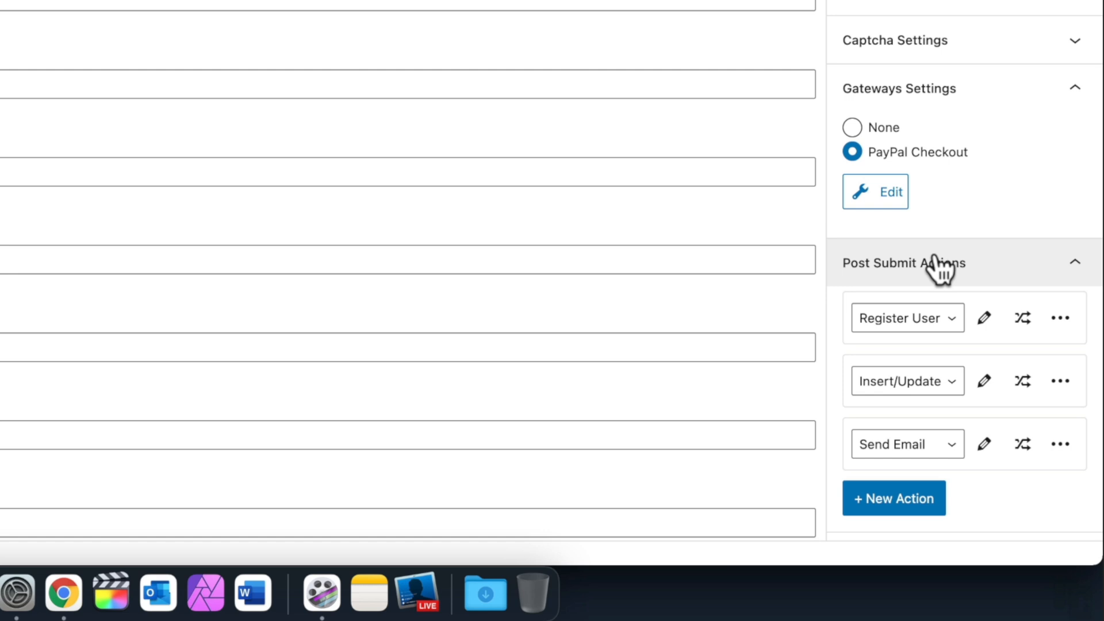
pyautogui.scroll(-3, 937, 265)
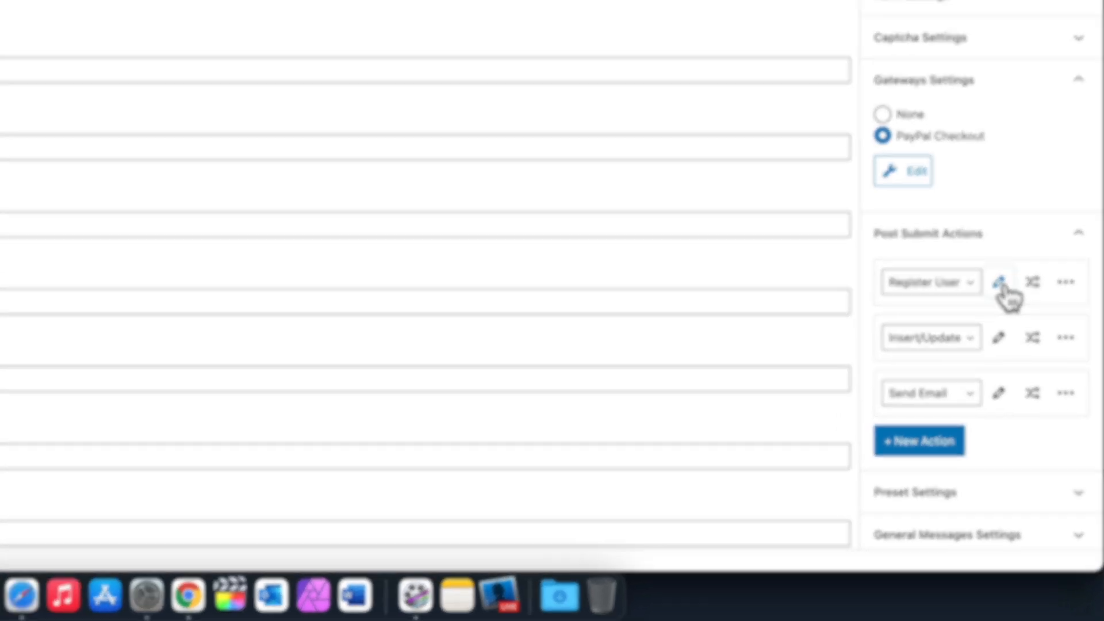
pyautogui.click(984, 237)
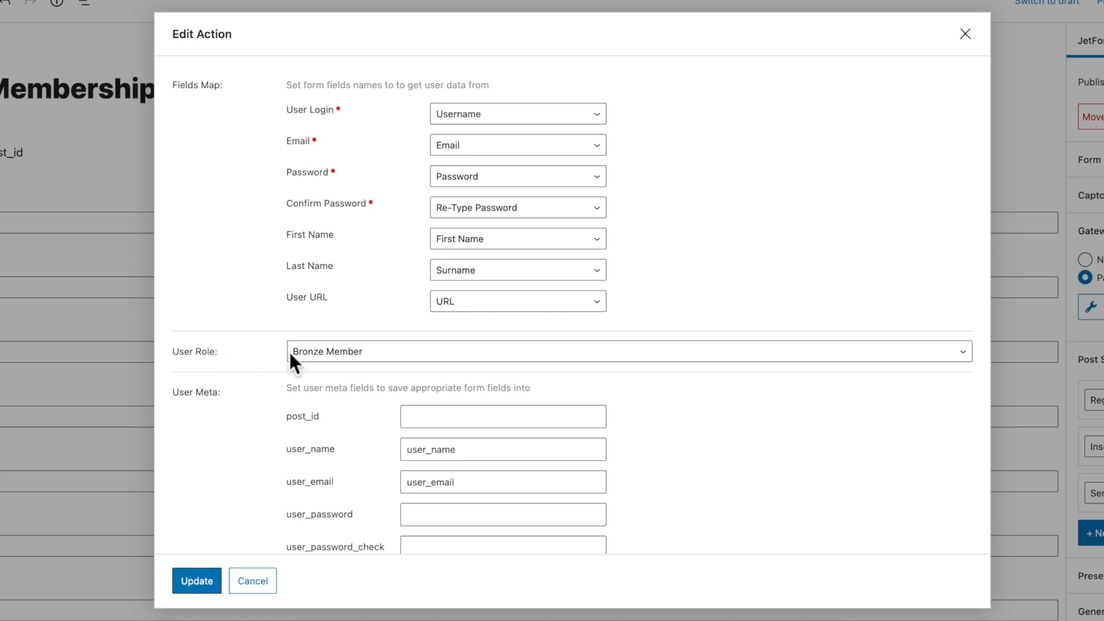
pyautogui.click(342, 352)
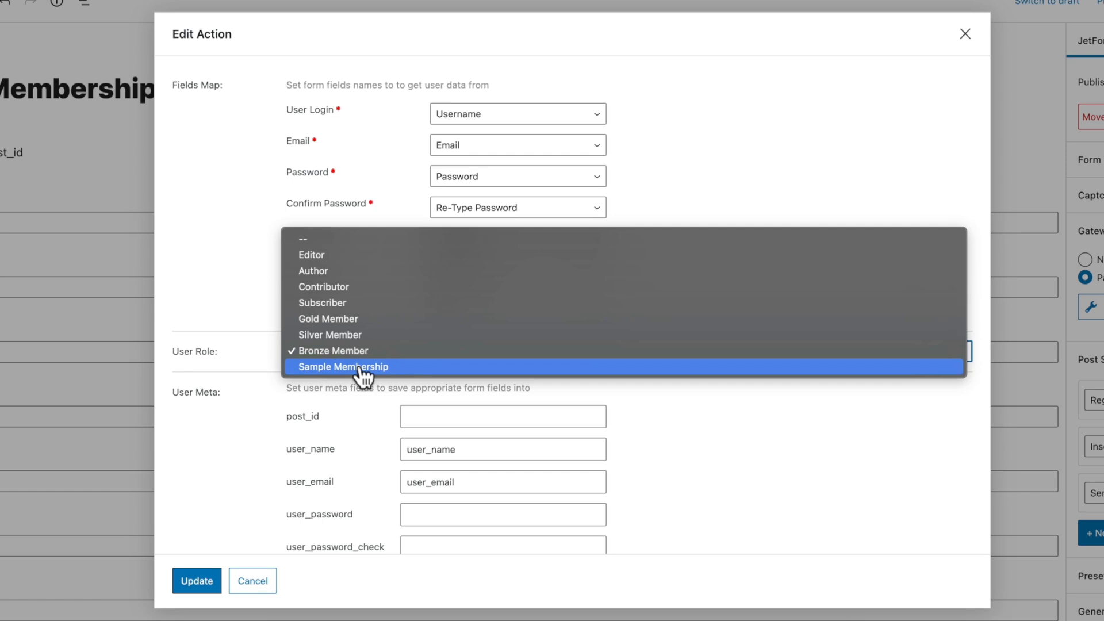
pyautogui.click(354, 350)
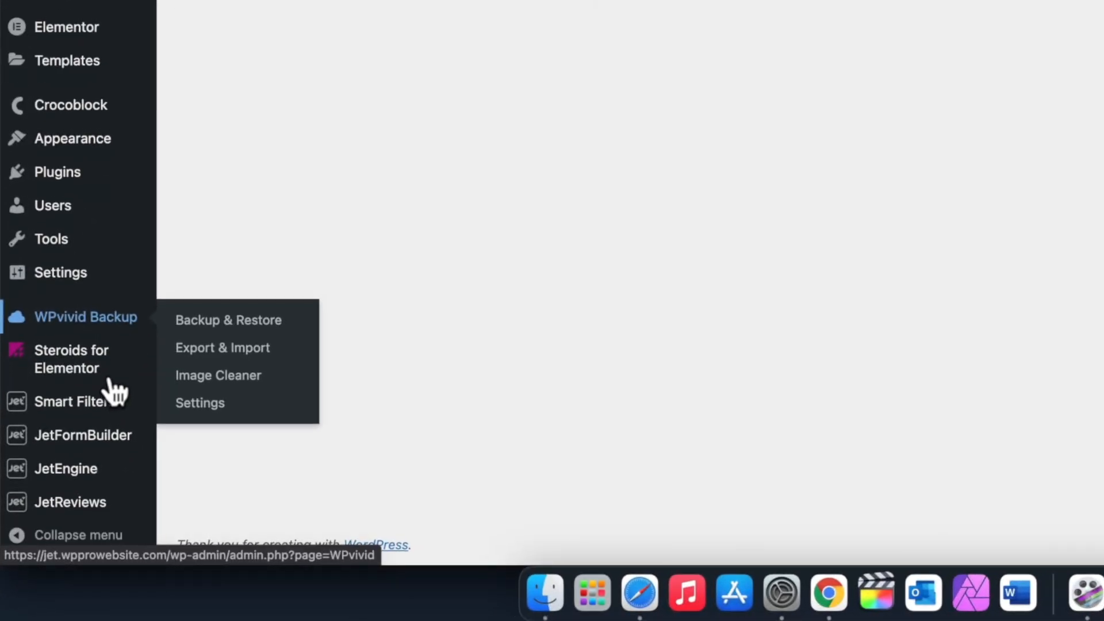
# Step: Bring up the JetEngine submenu in the admin sidebar
pyautogui.moveTo(84, 474)
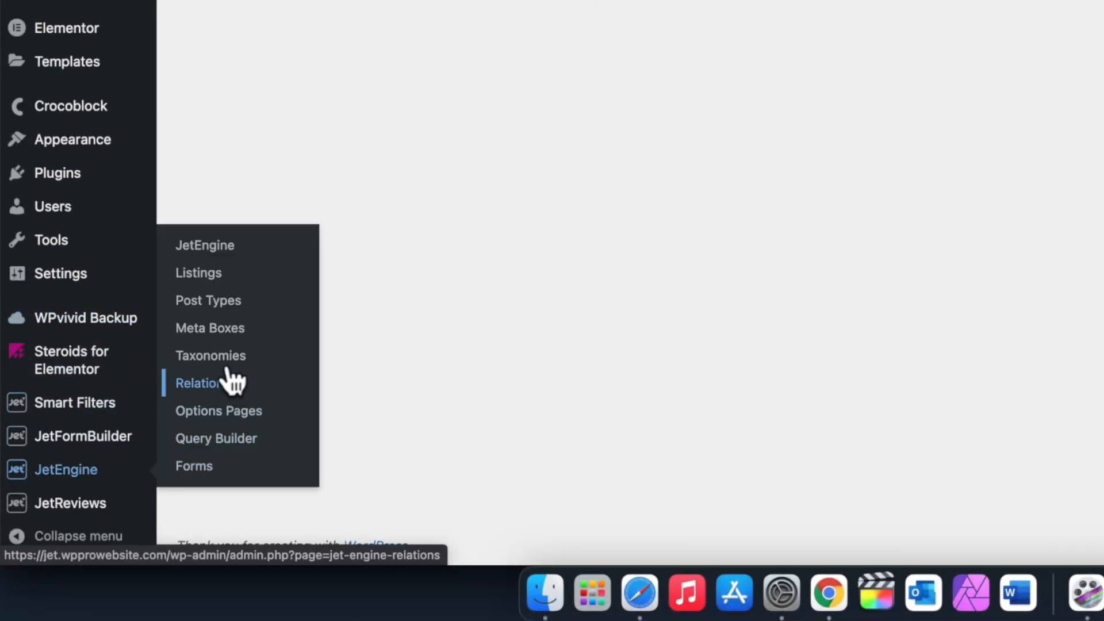
# Step: Open the Orders post type from JetEngine Post Types and expand its Buyer meta field
pyautogui.click(230, 301)
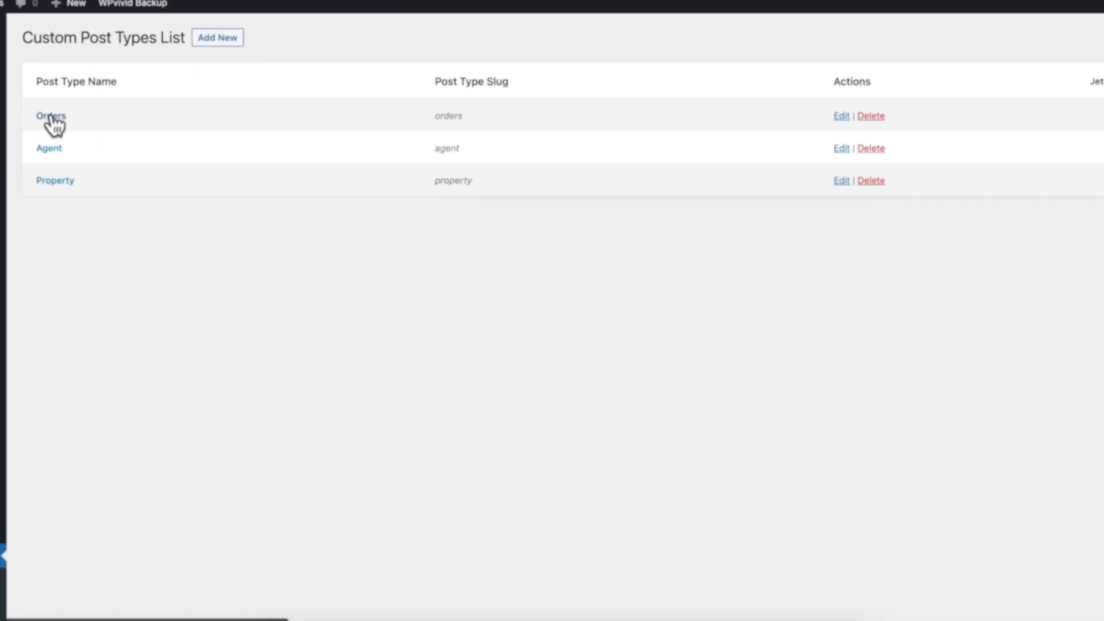
pyautogui.click(53, 118)
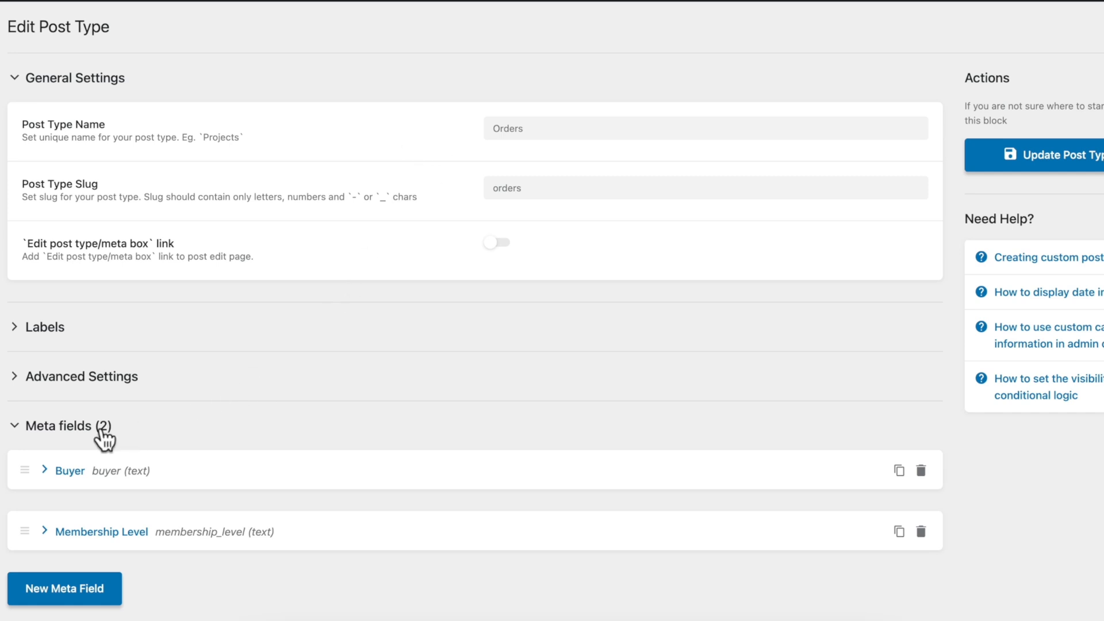
pyautogui.click(70, 472)
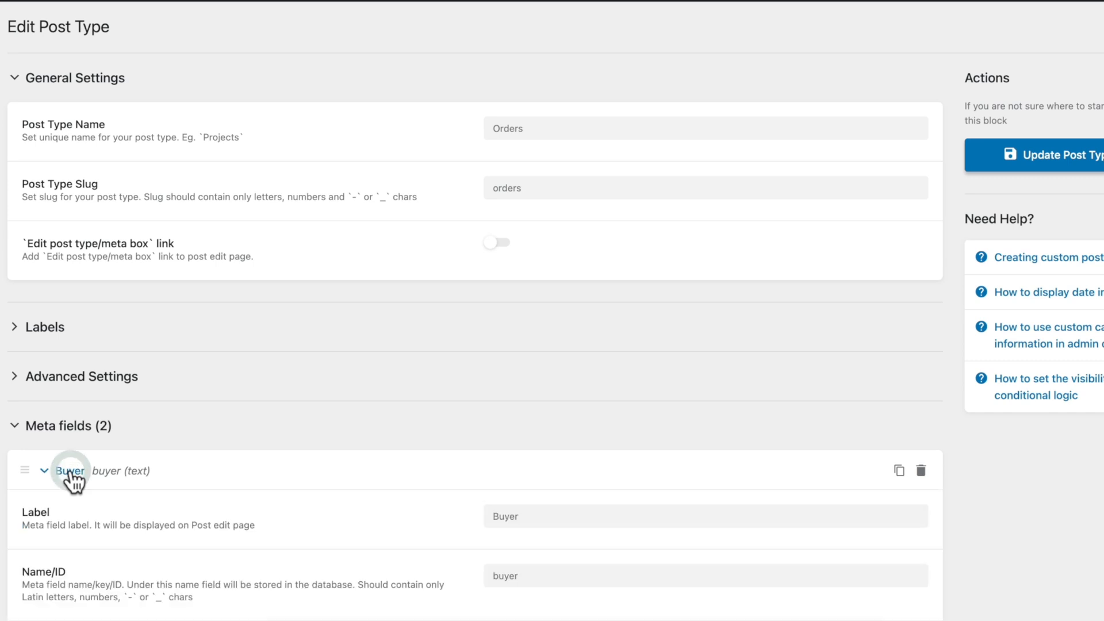
pyautogui.scroll(-5, 196, 506)
pyautogui.scroll(-3, 195, 503)
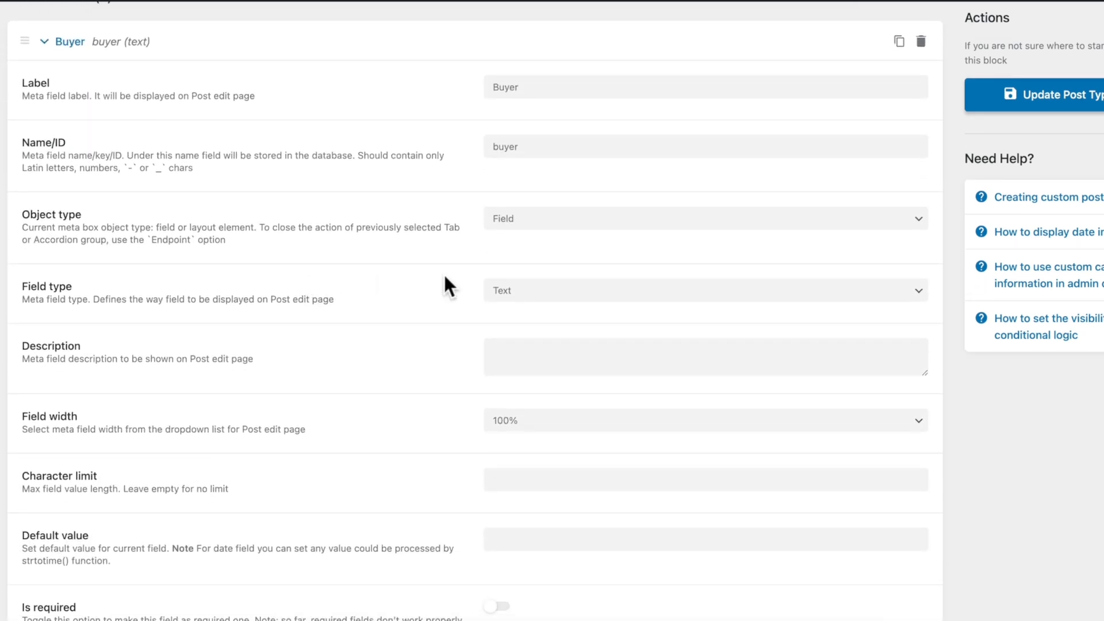
pyautogui.scroll(-3, 394, 460)
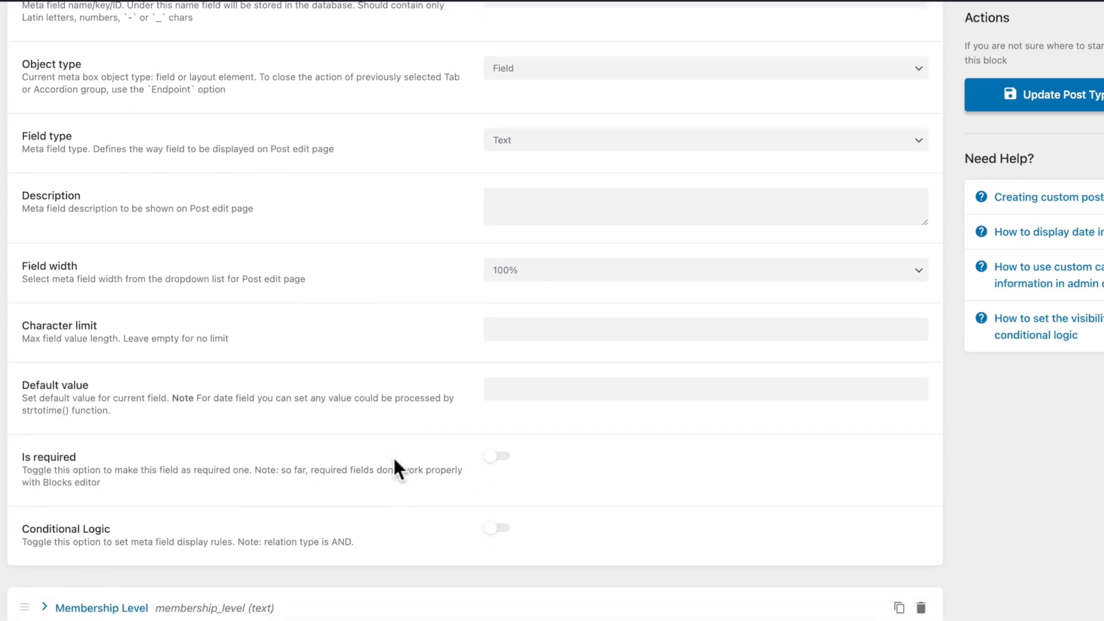
pyautogui.scroll(2, 394, 467)
pyautogui.scroll(-5, 395, 467)
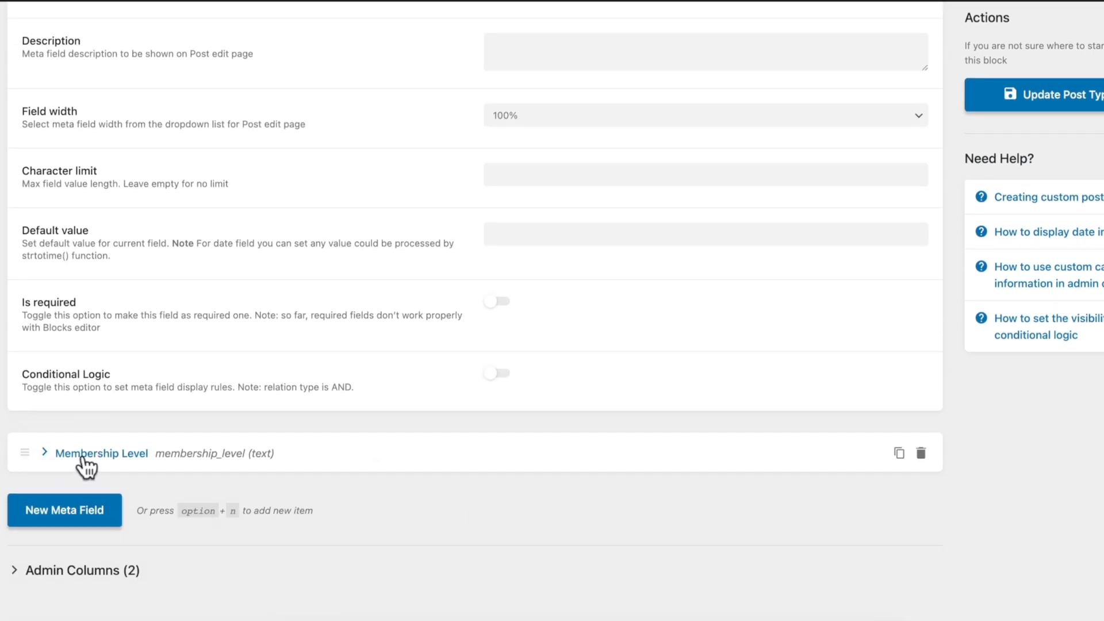
# Step: Expand and review the Membership Level meta field's settings
pyautogui.click(84, 459)
pyautogui.scroll(-5, 315, 517)
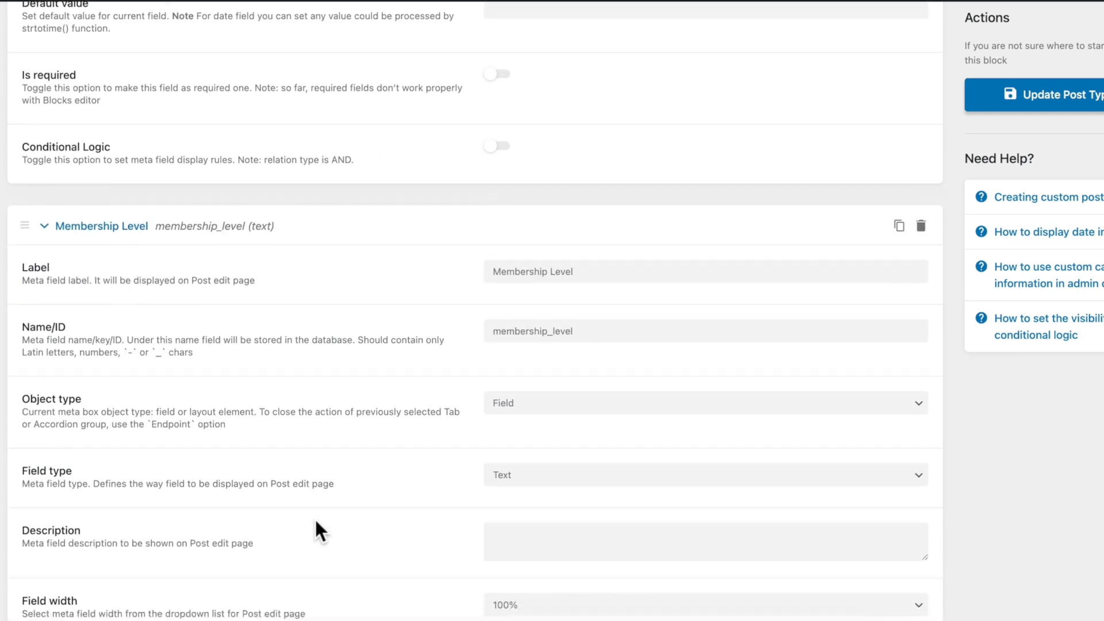
pyautogui.scroll(-1, 316, 523)
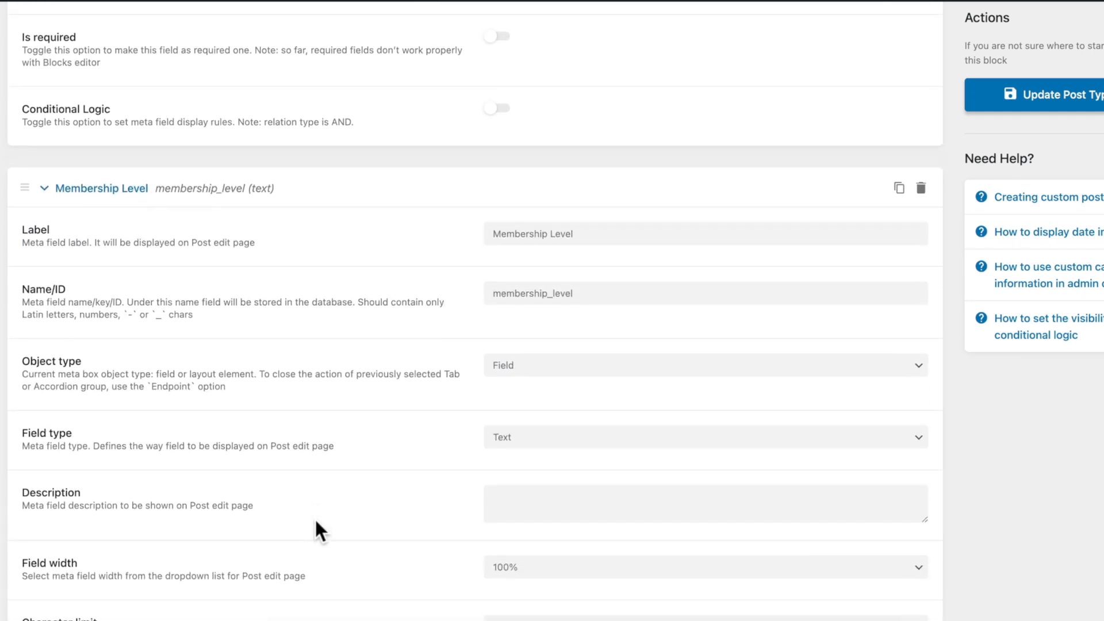
pyautogui.scroll(-20, 315, 517)
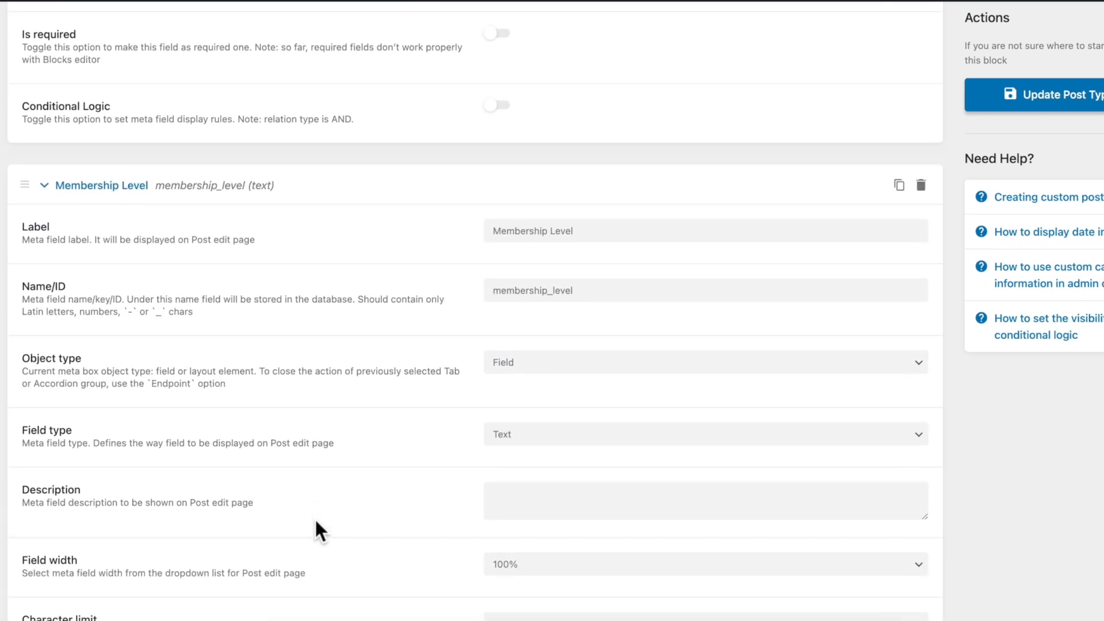
pyautogui.scroll(12, 315, 517)
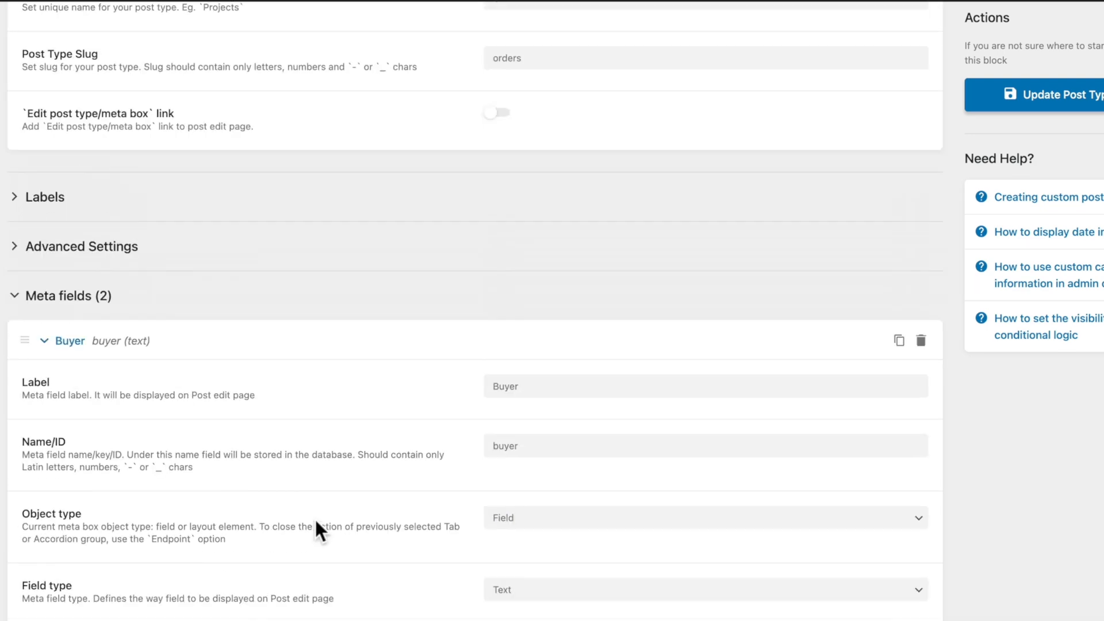
# Step: Expand and review the Orders post type's Advanced Settings
pyautogui.click(97, 380)
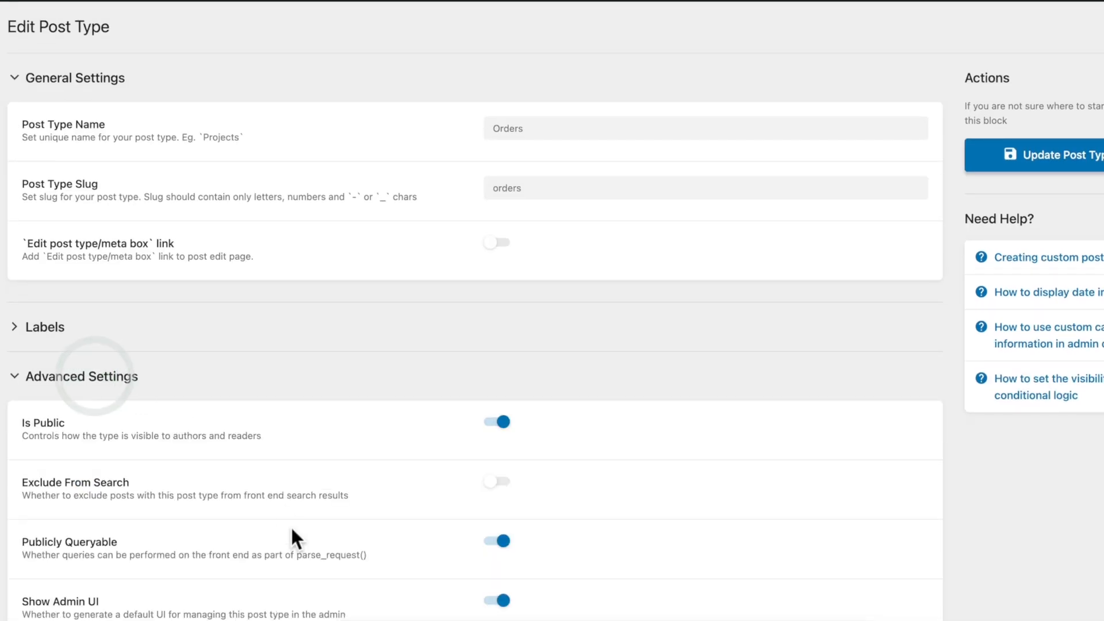
pyautogui.scroll(-6, 292, 534)
pyautogui.scroll(-3, 291, 526)
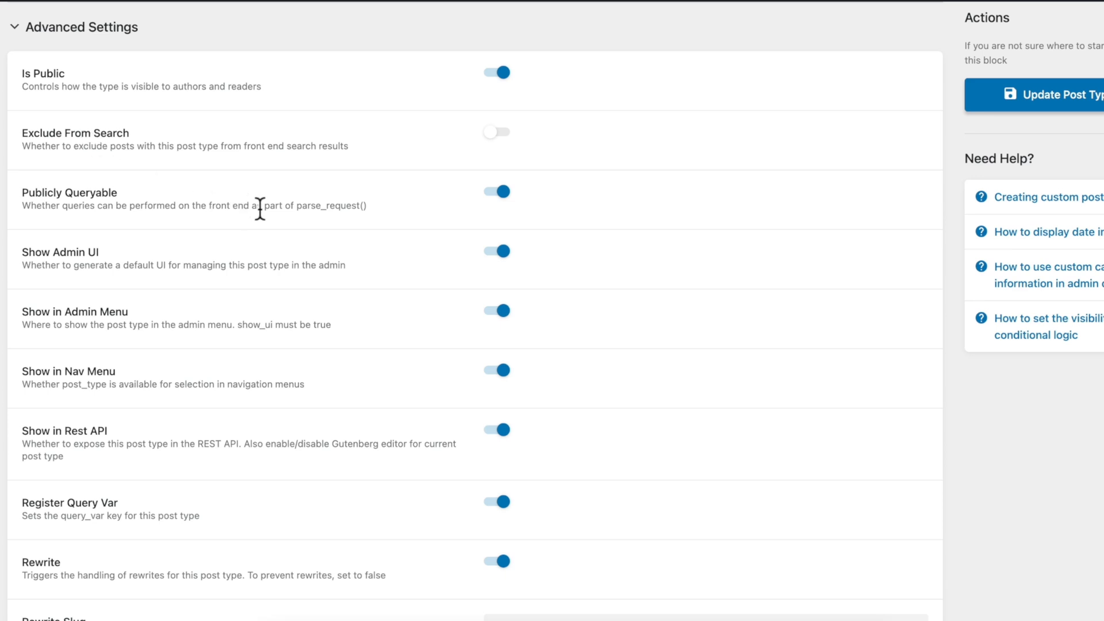
pyautogui.scroll(-6, 259, 210)
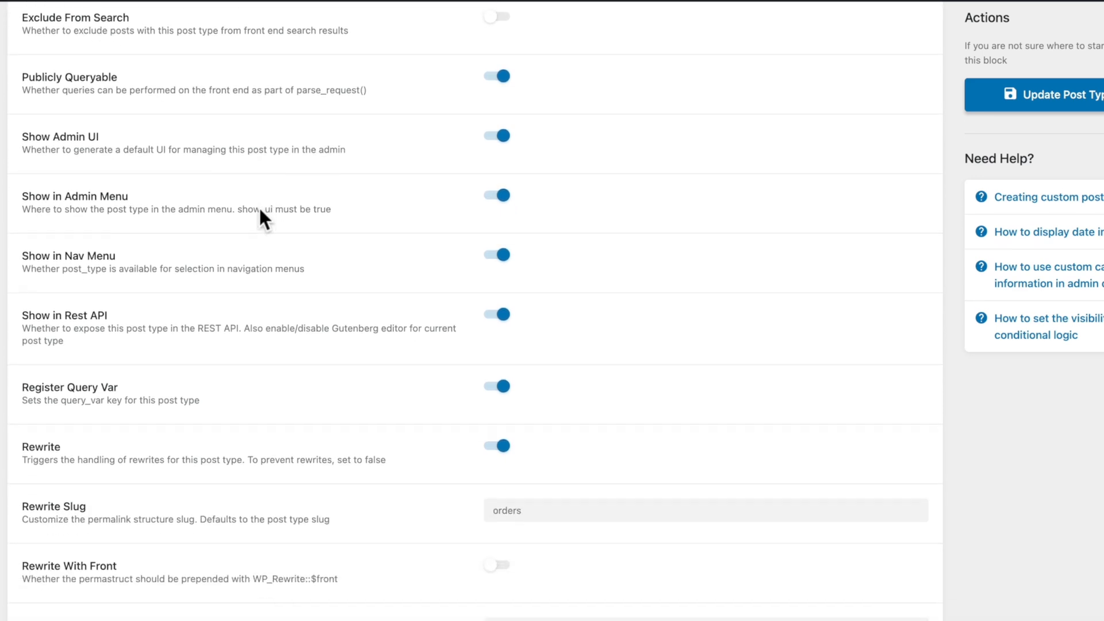
pyautogui.scroll(-8, 259, 209)
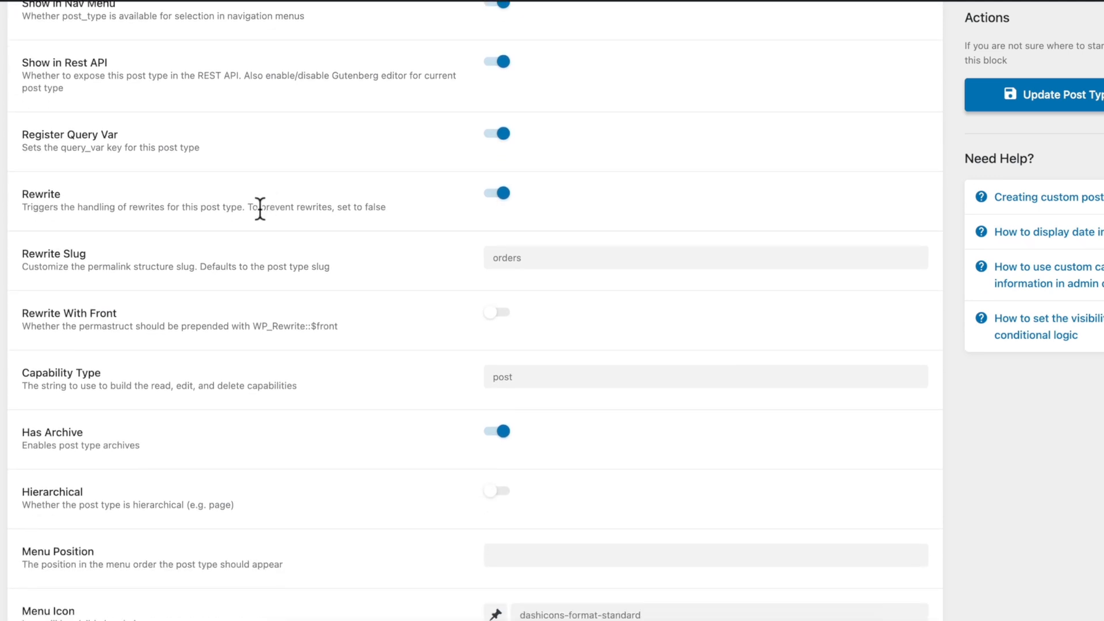
pyautogui.scroll(-3, 260, 209)
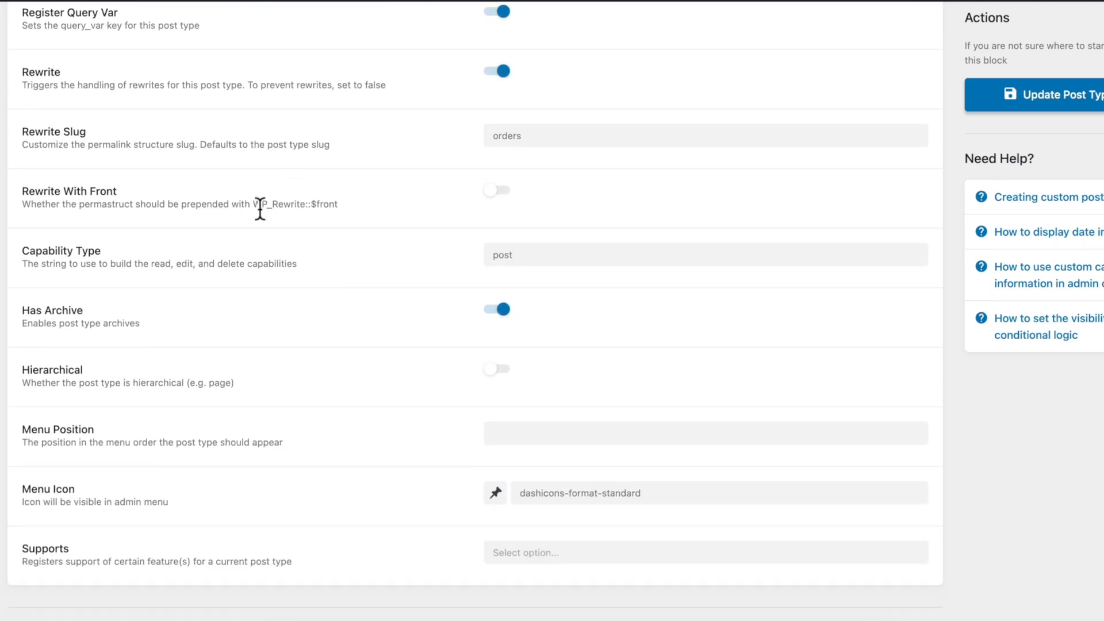
pyautogui.scroll(20, 260, 209)
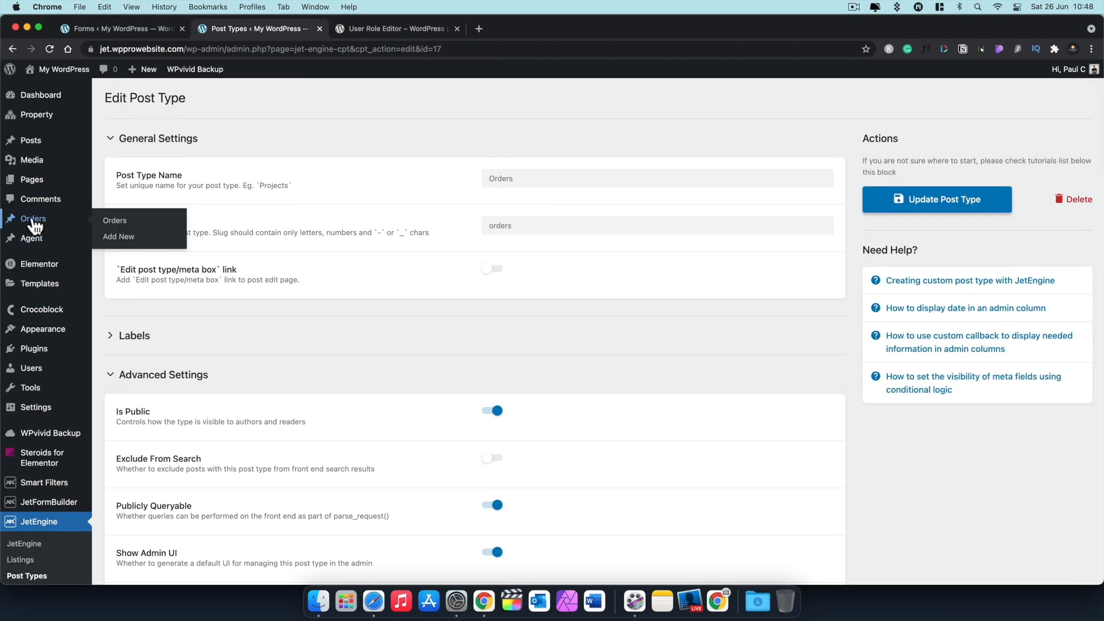
# Step: Open the Orders list and inspect the newest order's Buyer and Membership Level values
pyautogui.click(0, 77)
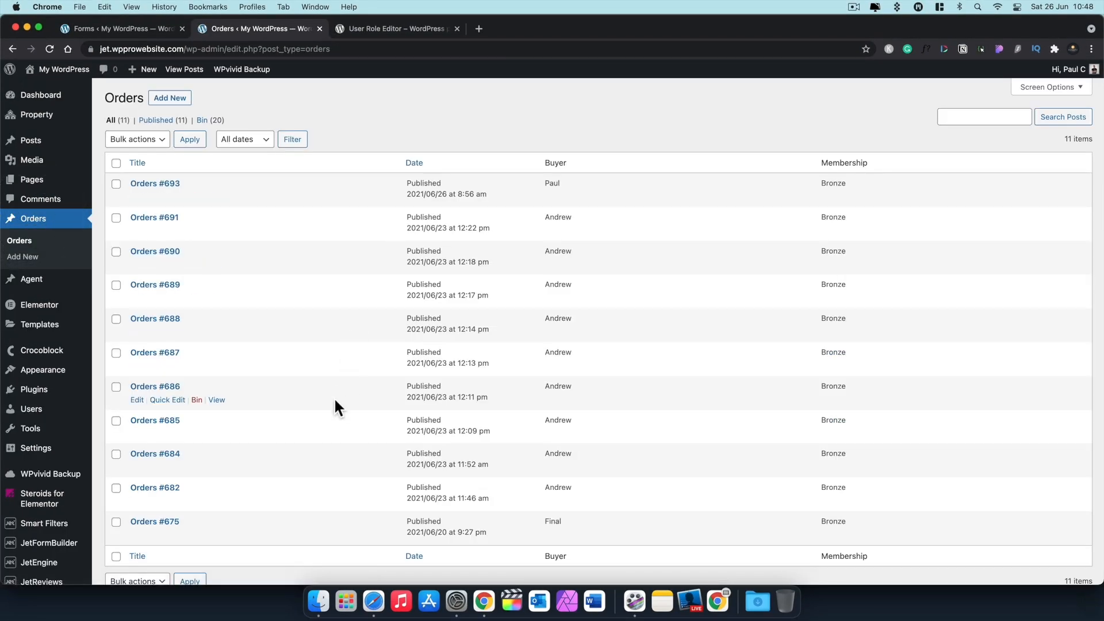
pyautogui.click(153, 184)
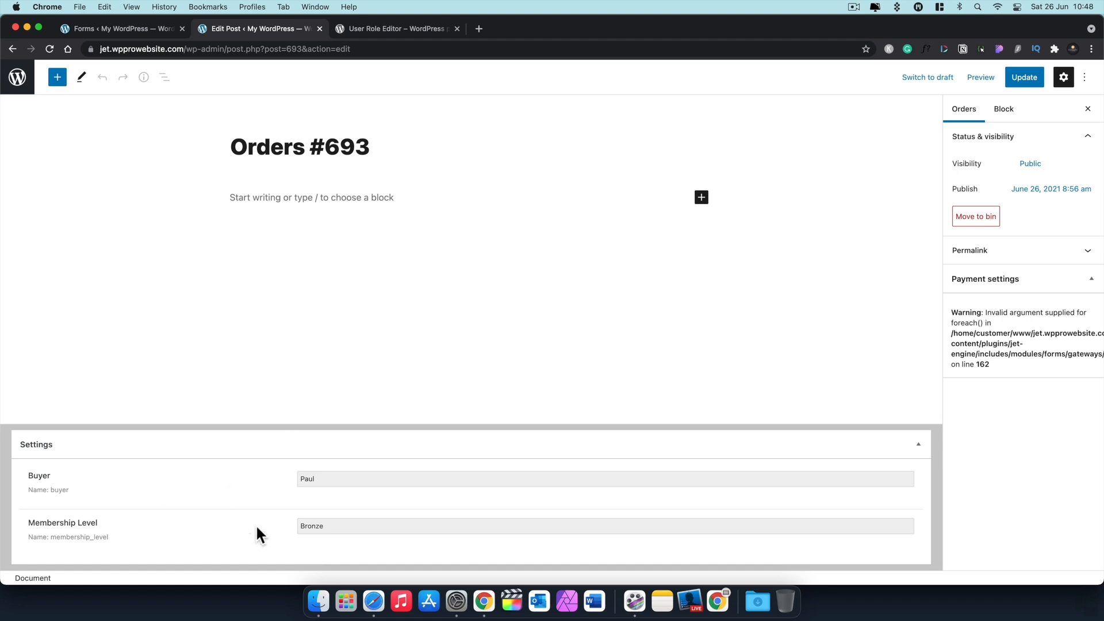
pyautogui.hscroll(-5, 188, 251)
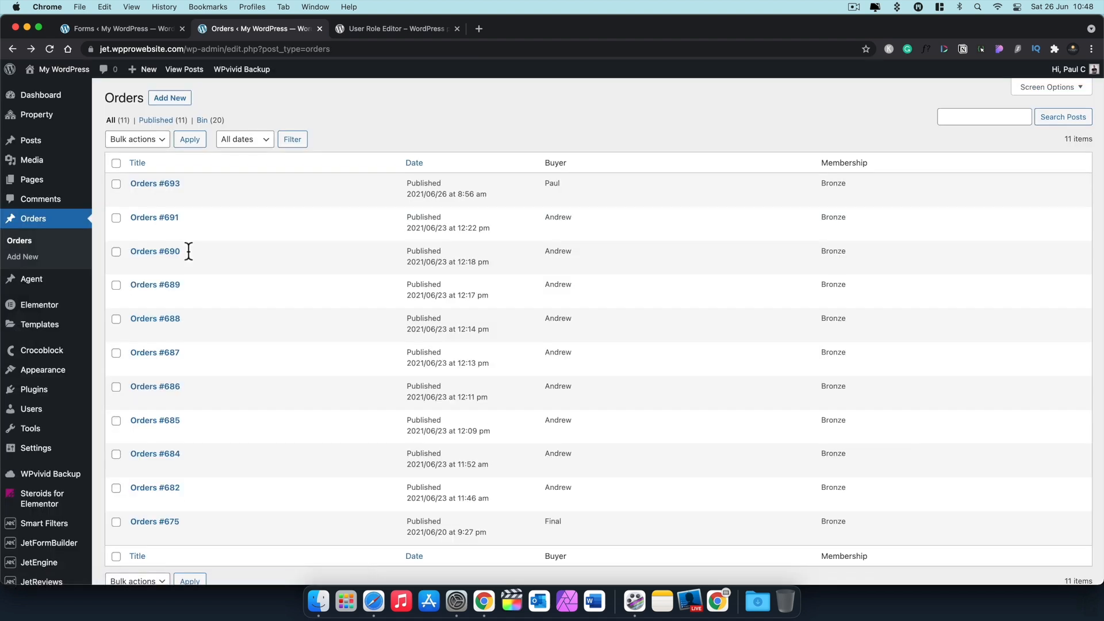
pyautogui.scroll(-2, 293, 352)
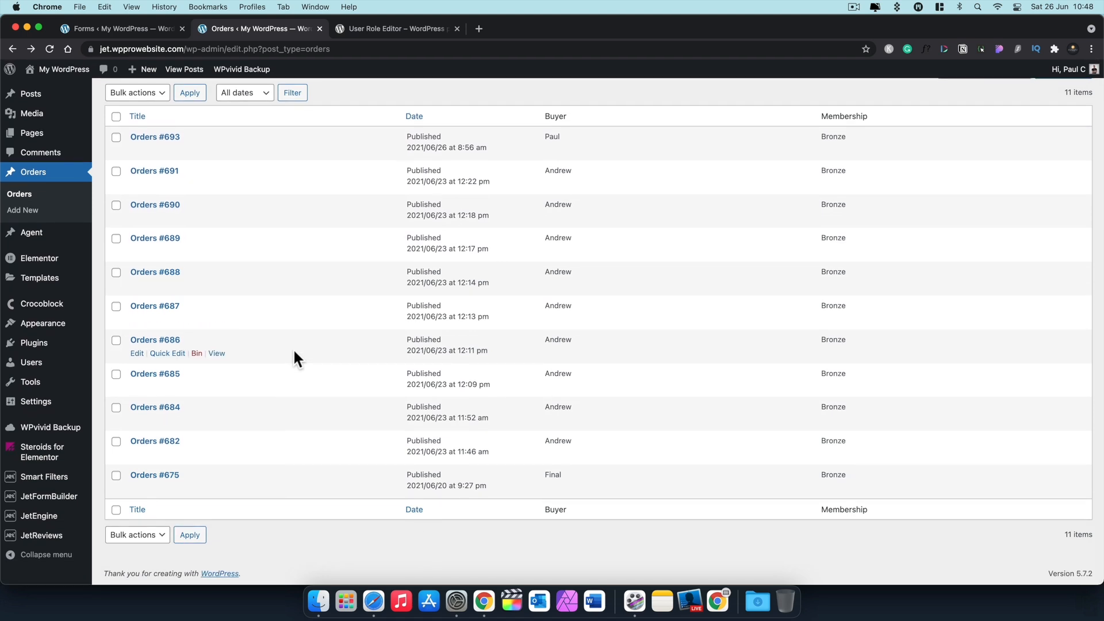
pyautogui.scroll(1, 292, 347)
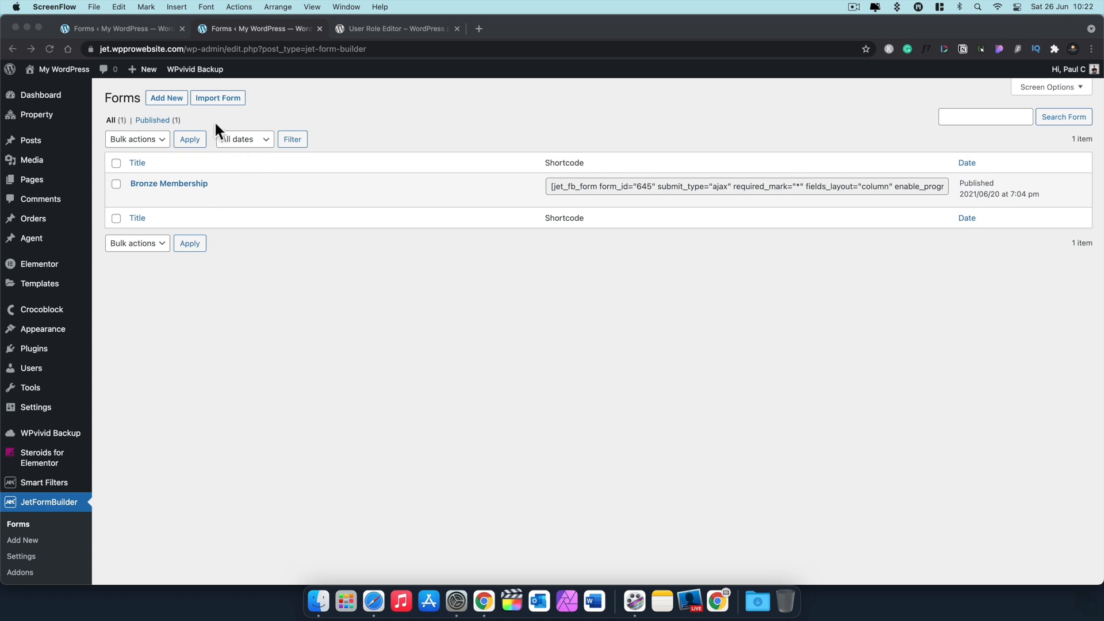
# Step: Create a new form and title it Silver Membership
pyautogui.click(174, 95)
pyautogui.click(172, 96)
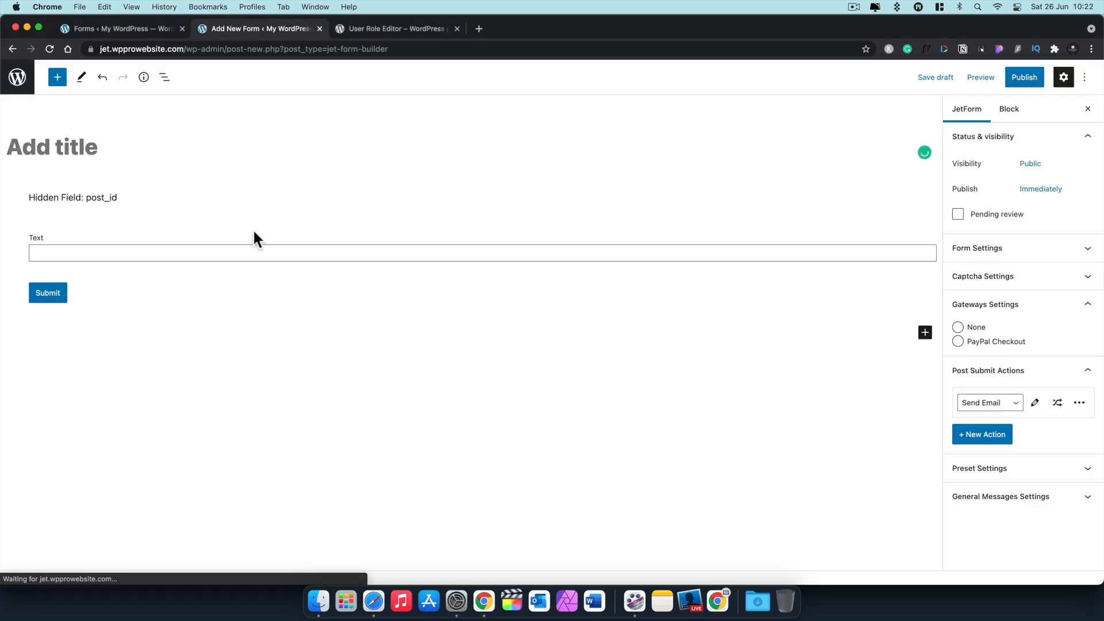
pyautogui.click(115, 140)
pyautogui.write('Silver Membership')
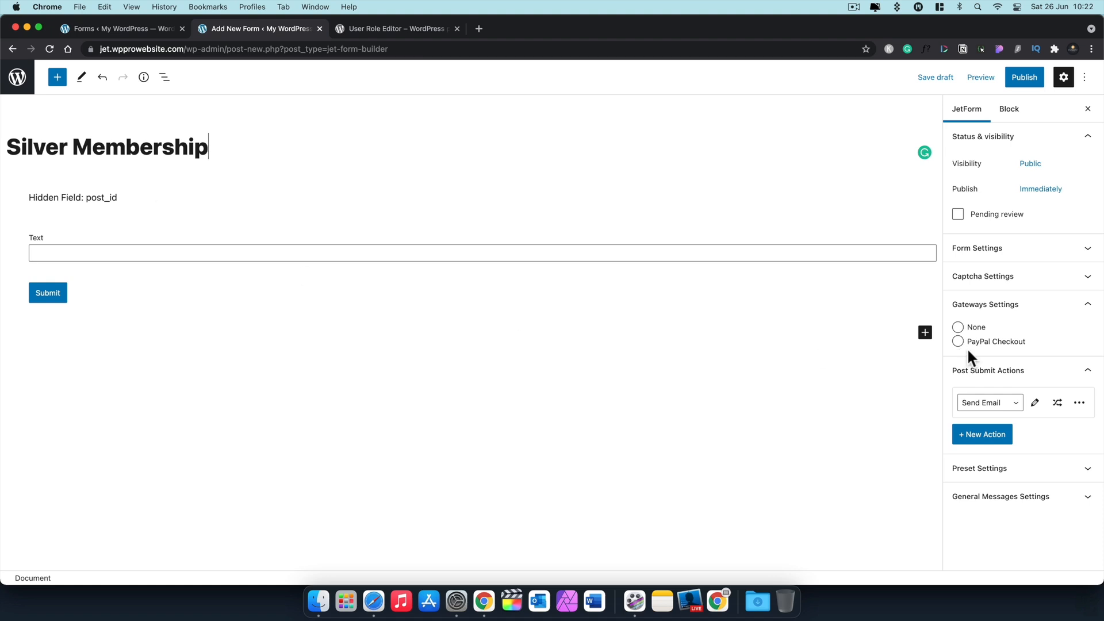
# Step: Collapse the Gateways Settings and Post Submit Actions panels and select the Hidden Field: post_id block
pyautogui.click(1069, 314)
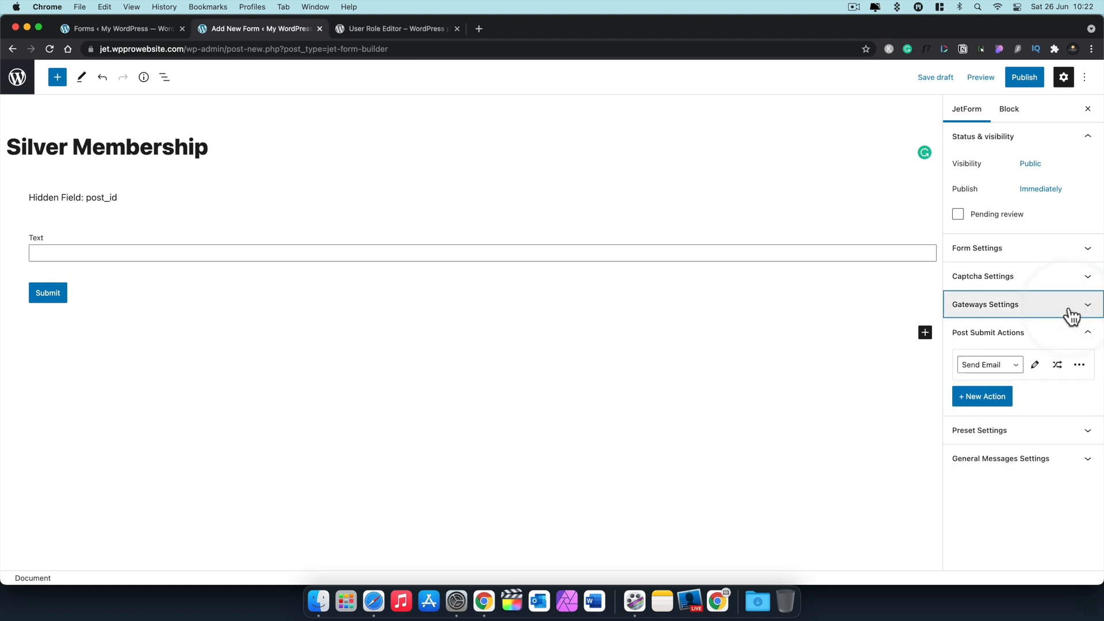
pyautogui.click(1068, 335)
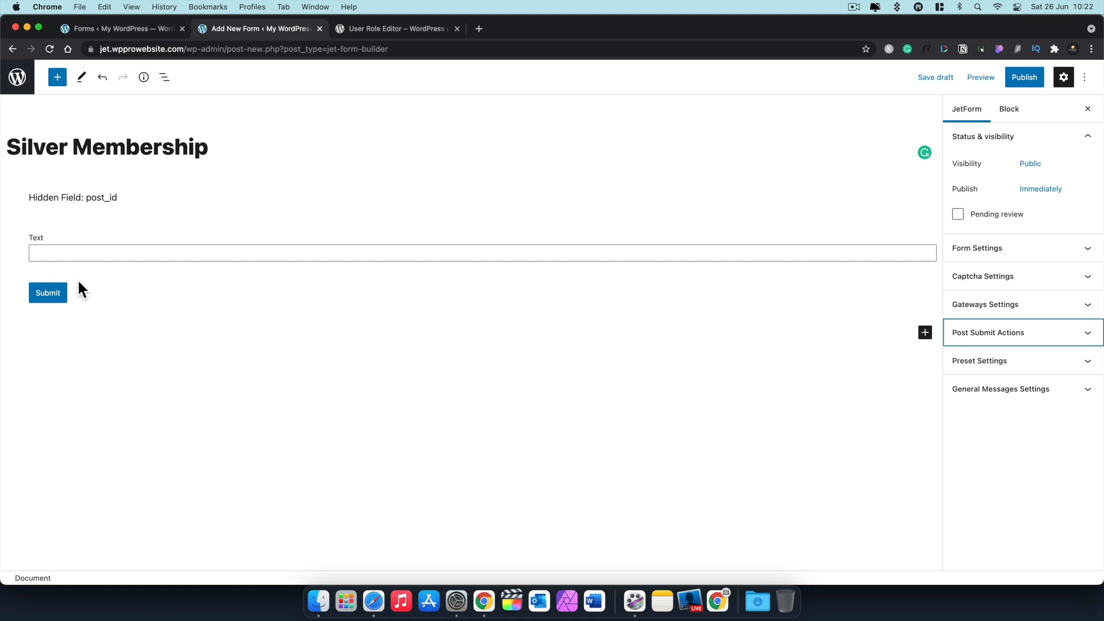
pyautogui.click(108, 201)
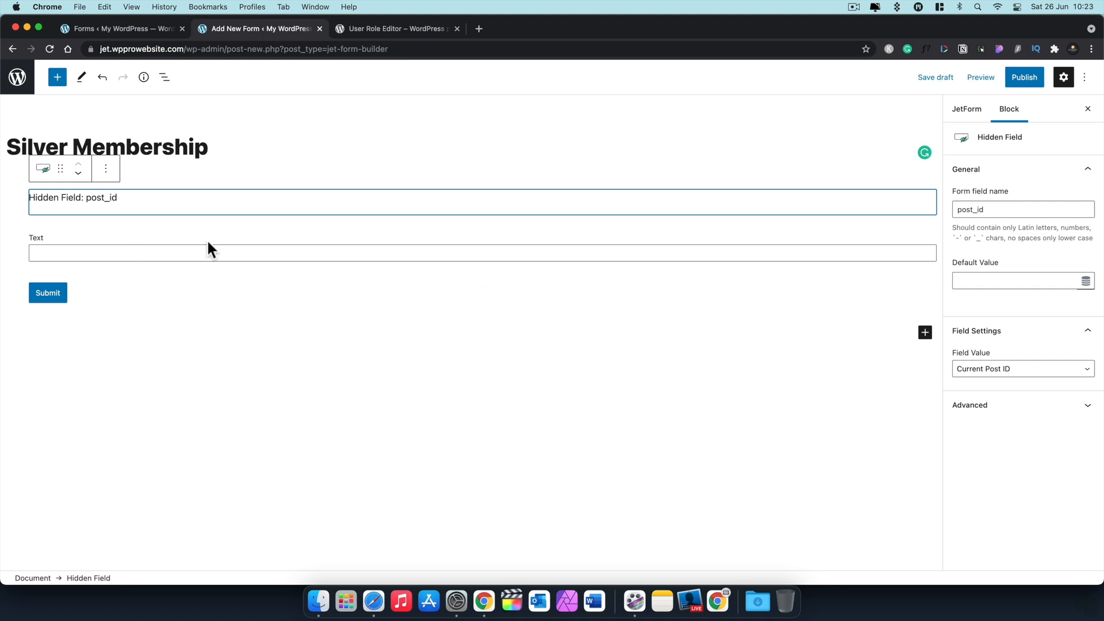
# Step: Save the form draft and select the Text field block
pyautogui.press('super+s')
pyautogui.click(38, 254)
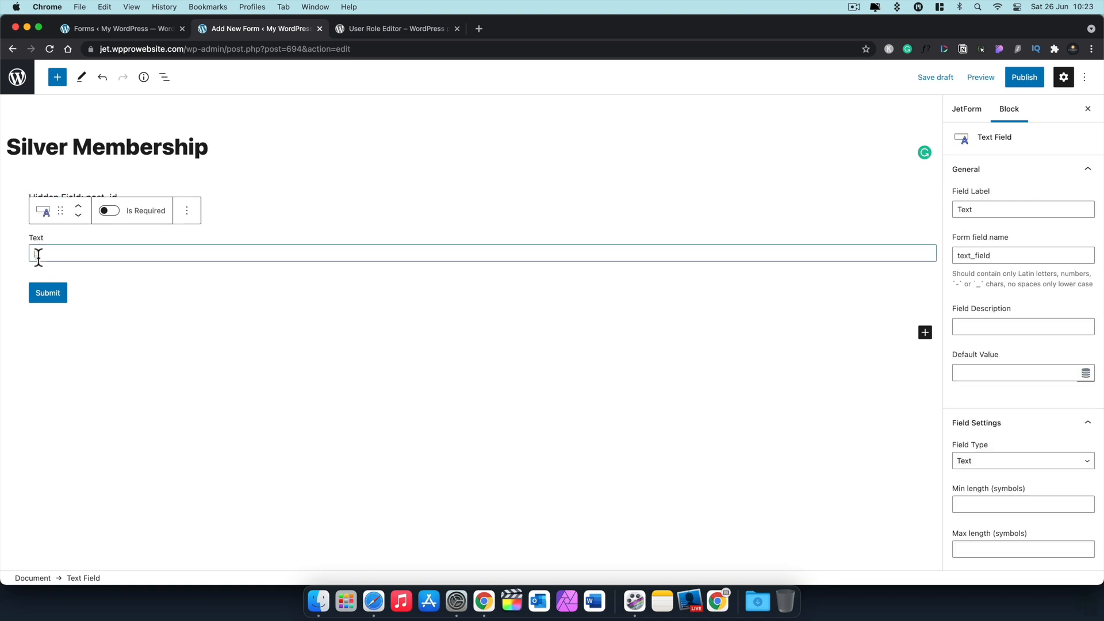
pyautogui.click(186, 210)
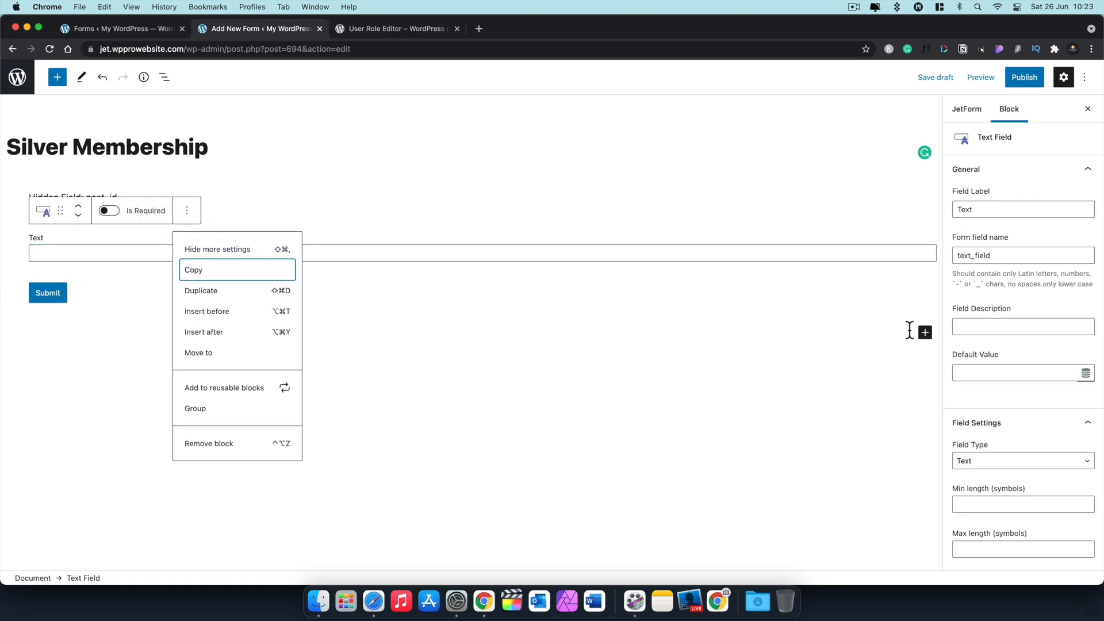
pyautogui.click(907, 305)
pyautogui.click(150, 248)
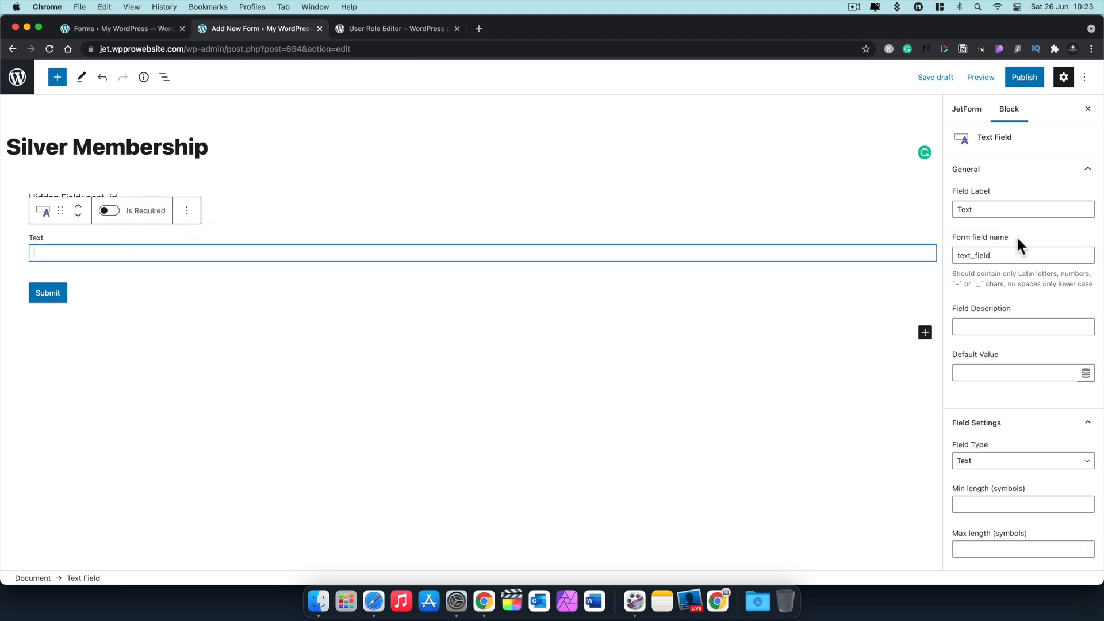
# Step: Relabel the Text field Username with form field name user_name
pyautogui.moveTo(981, 209); pyautogui.dragTo(950, 210)
pyautogui.write('Username')
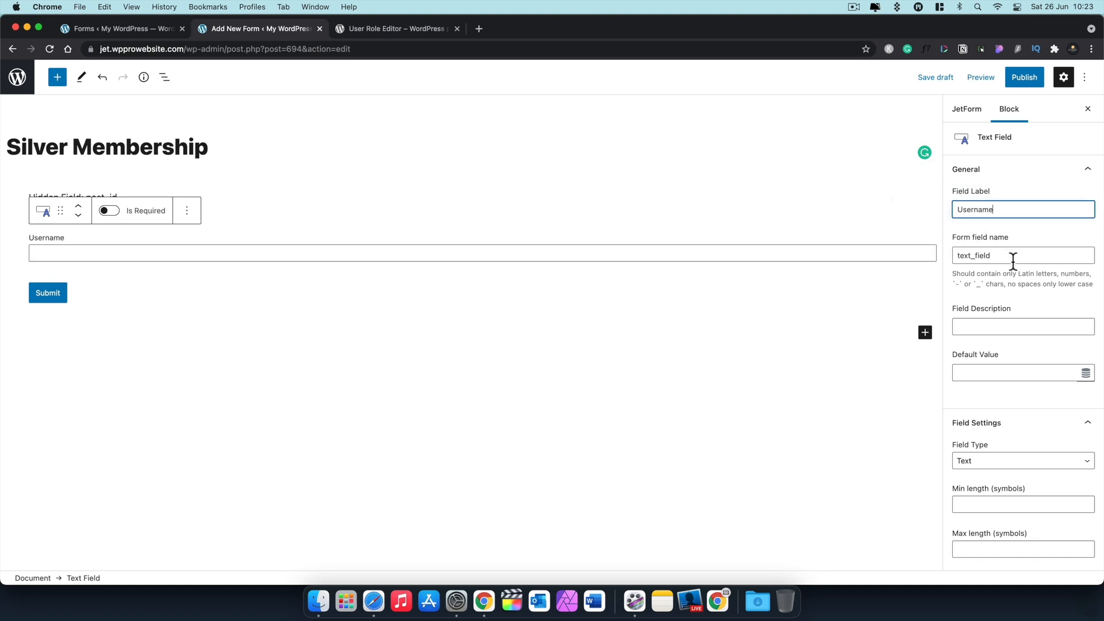
pyautogui.moveTo(1010, 255); pyautogui.dragTo(962, 255)
pyautogui.write('user_name')
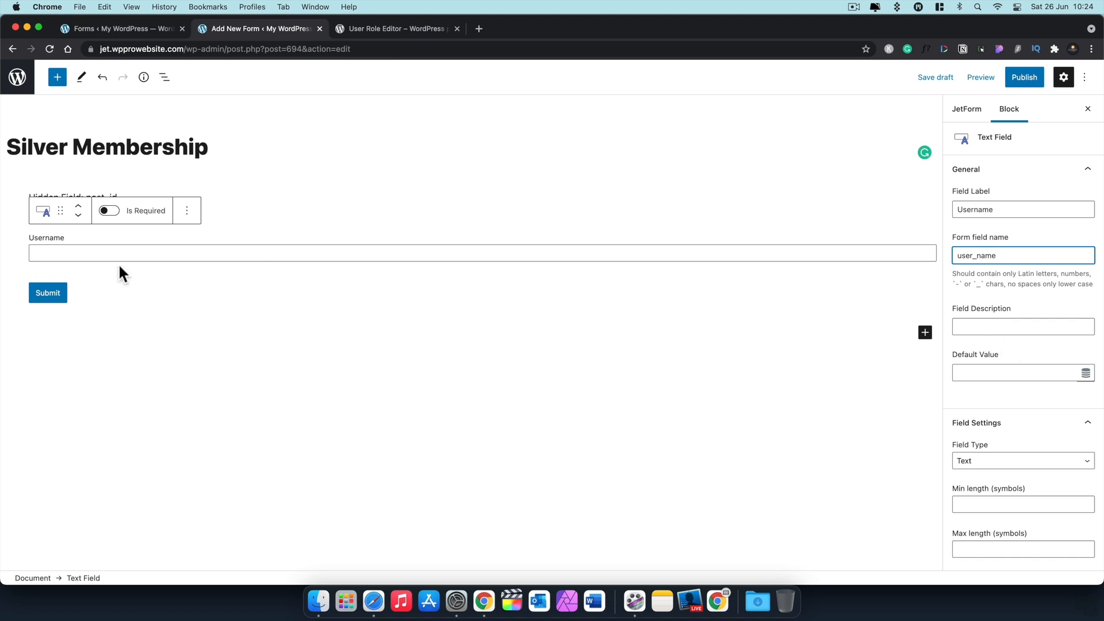
pyautogui.click(1017, 327)
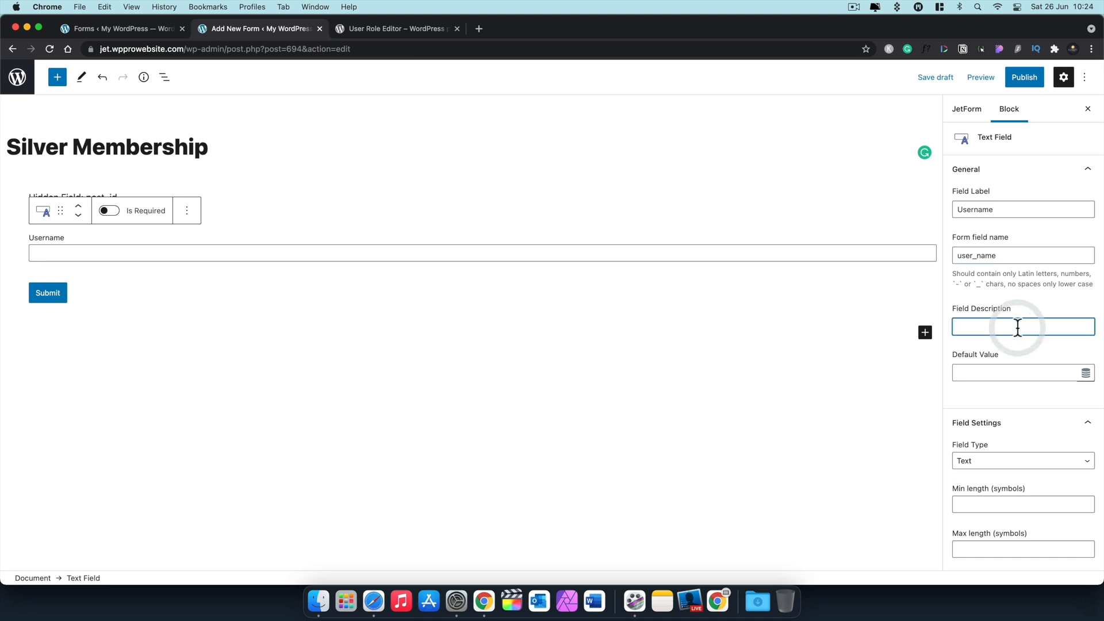
pyautogui.write('Insert your pr')
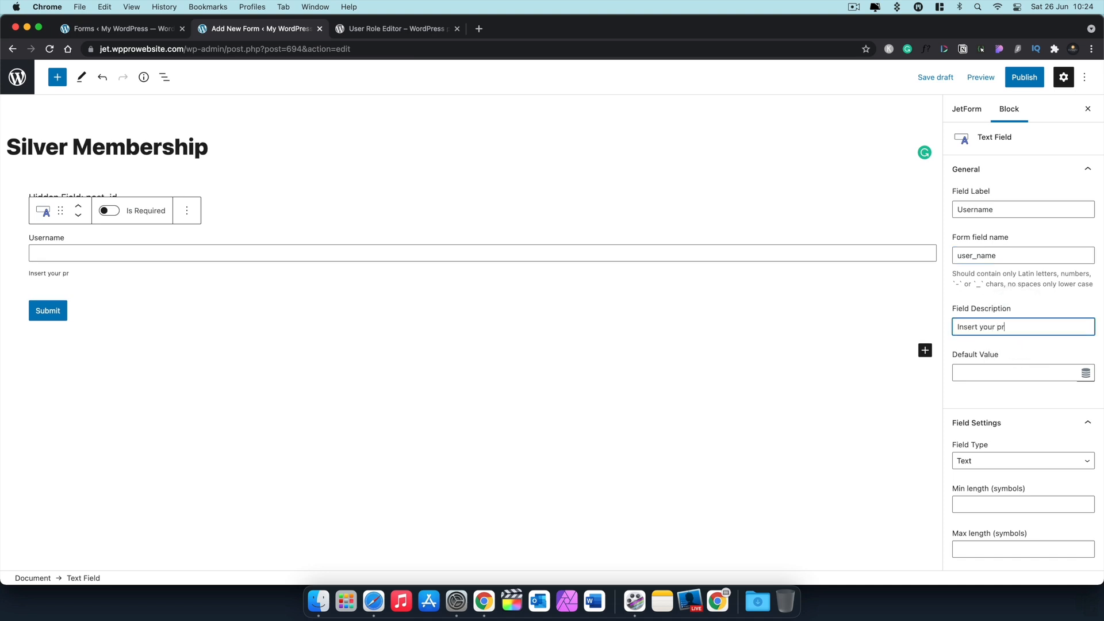
pyautogui.write('eferred username here...')
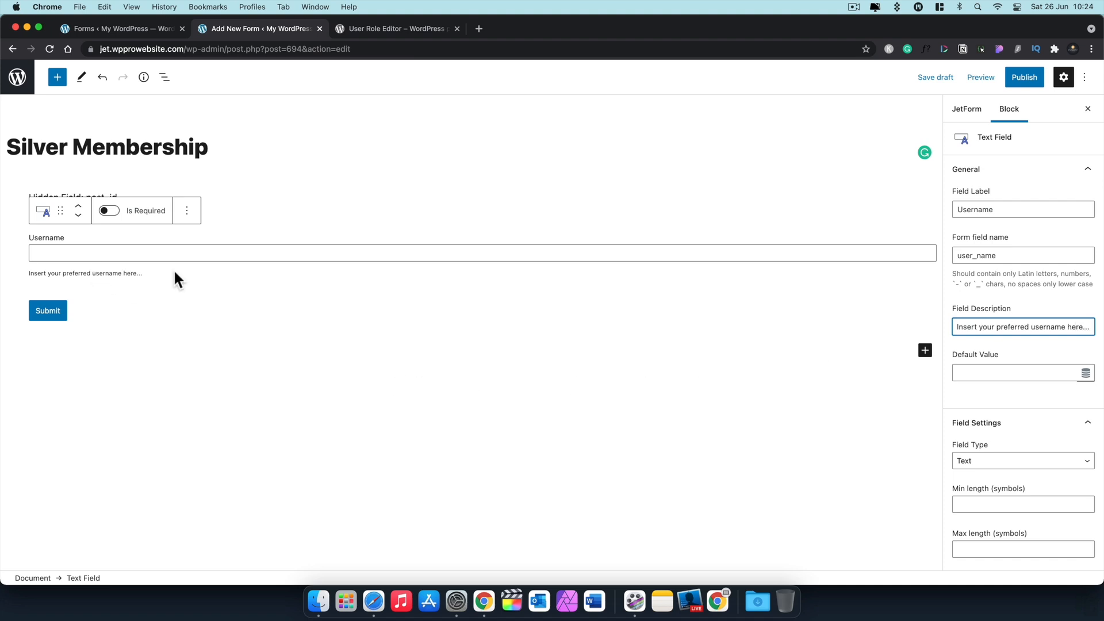
pyautogui.doubleClick(979, 327)
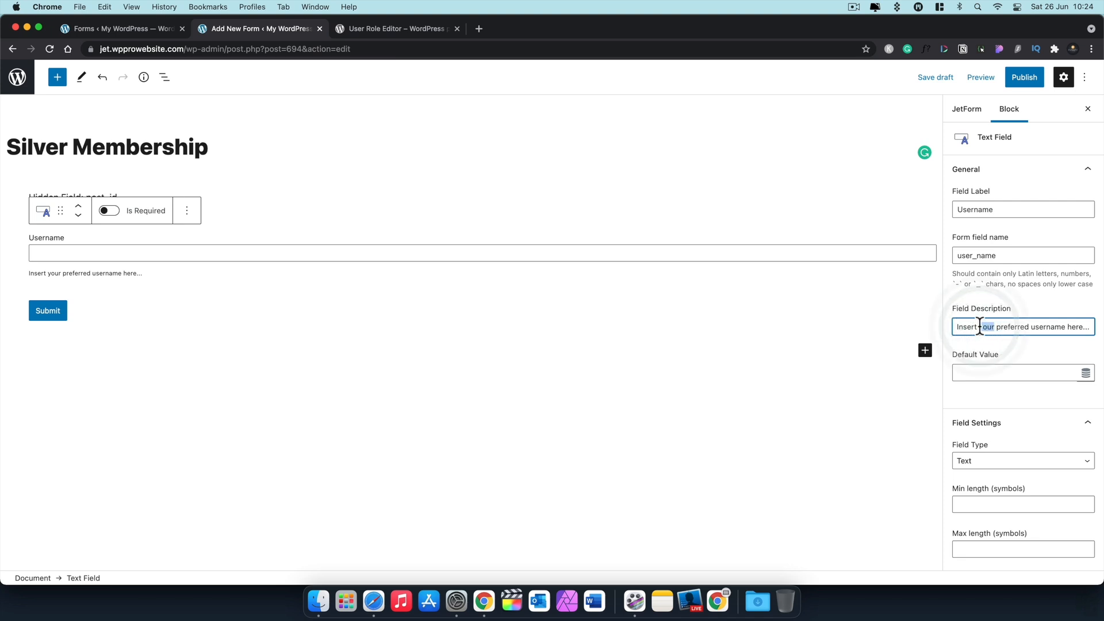
pyautogui.tripleClick(979, 327)
pyautogui.press('BackSpace')
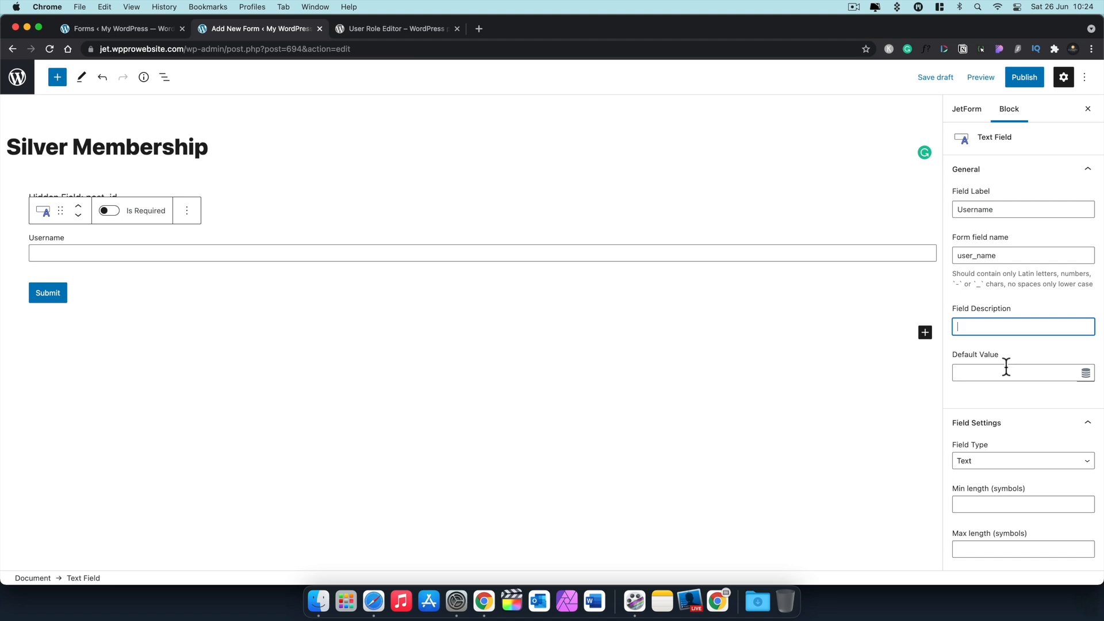
pyautogui.click(1086, 373)
pyautogui.click(727, 320)
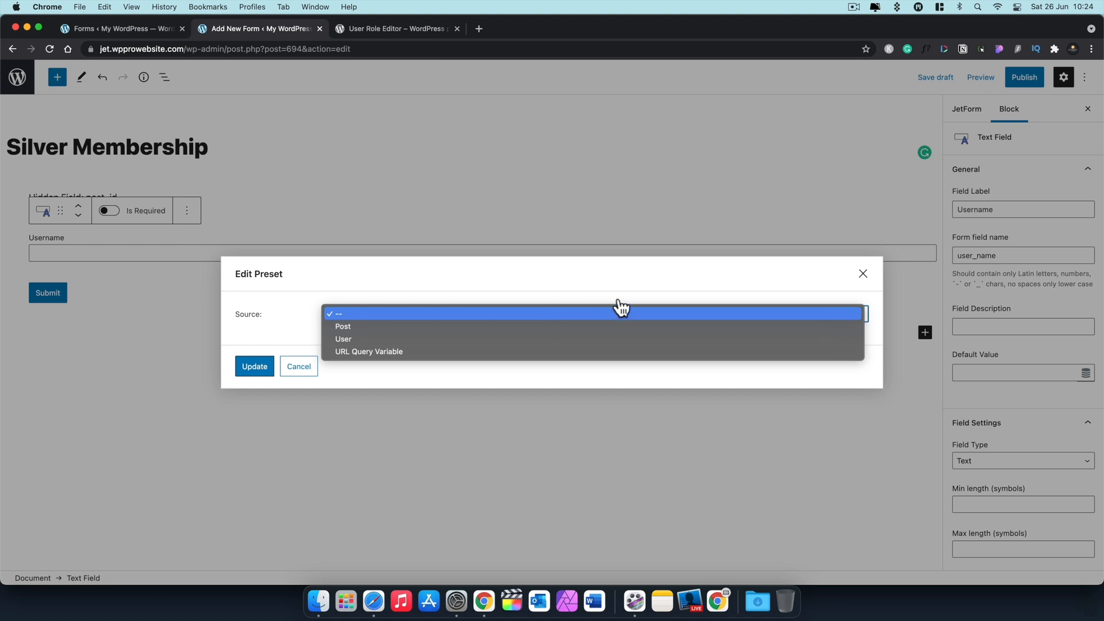
pyautogui.click(861, 276)
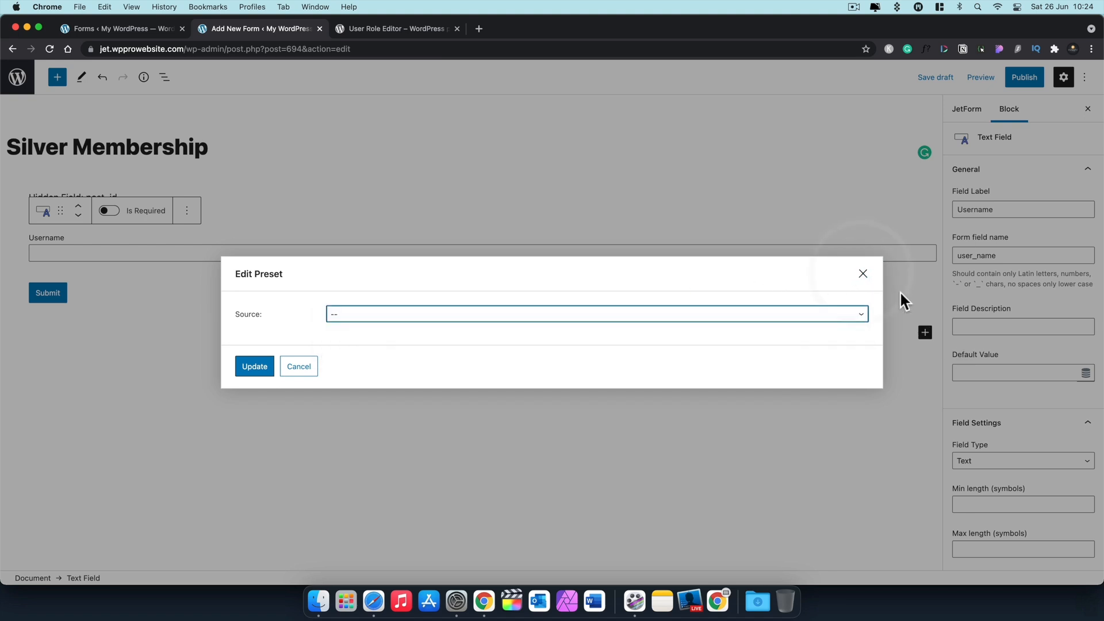
pyautogui.click(862, 271)
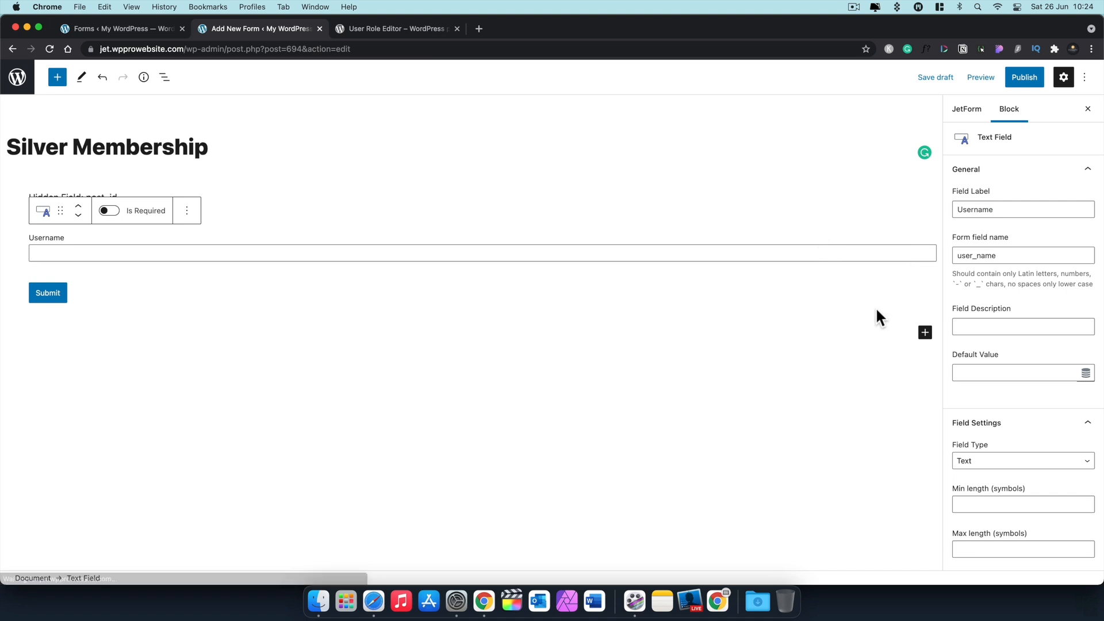
pyautogui.scroll(-1, 1040, 432)
pyautogui.scroll(-3, 1040, 432)
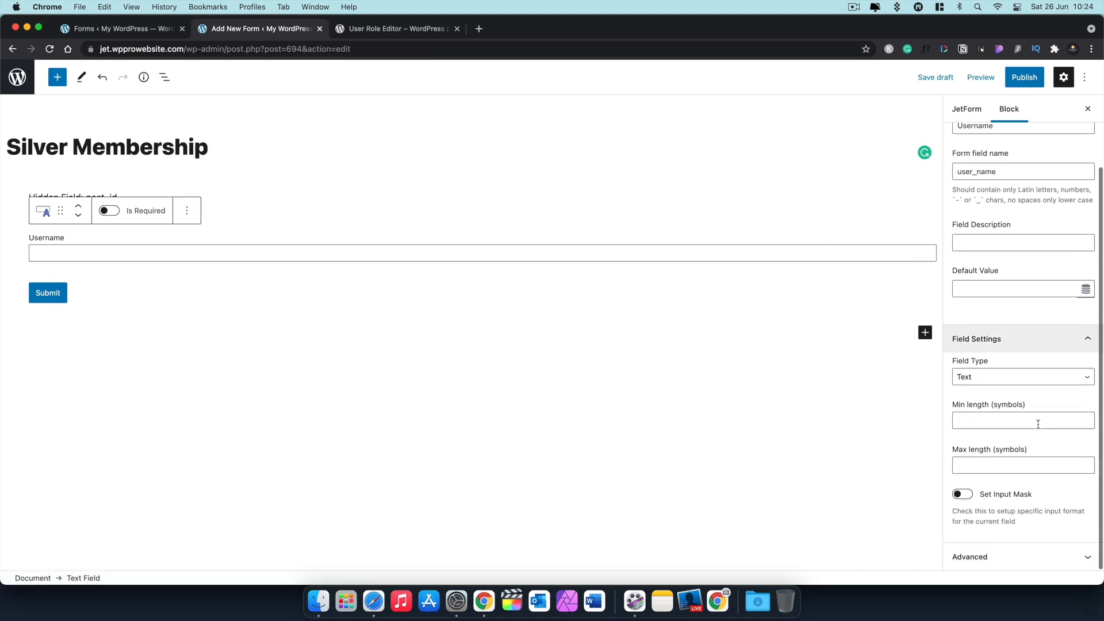
pyautogui.click(1005, 379)
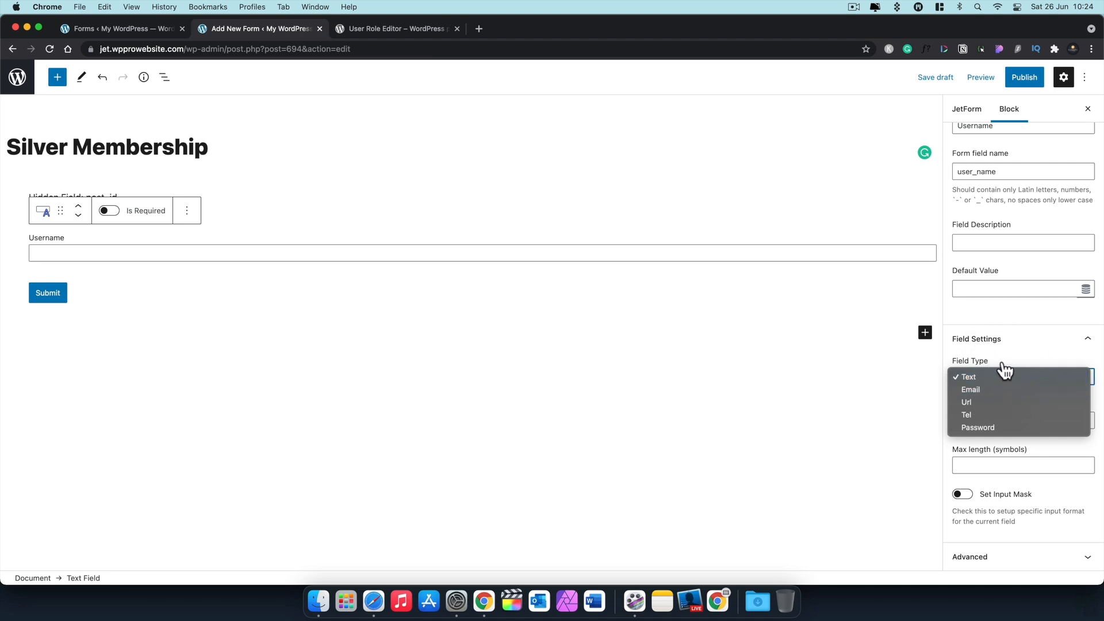
pyautogui.click(1003, 370)
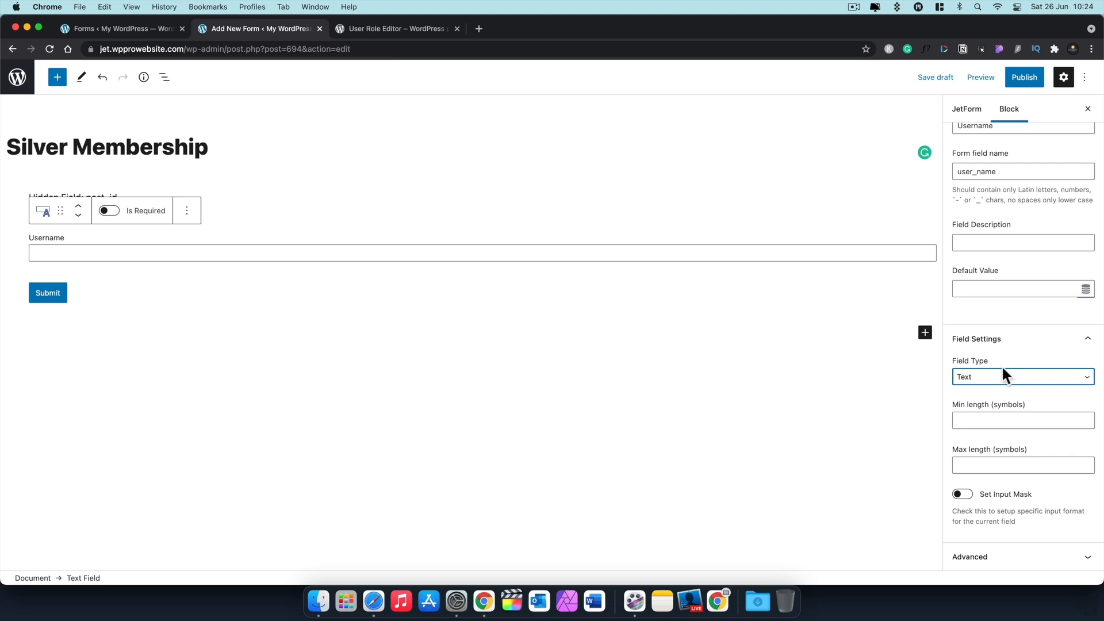
pyautogui.click(1005, 380)
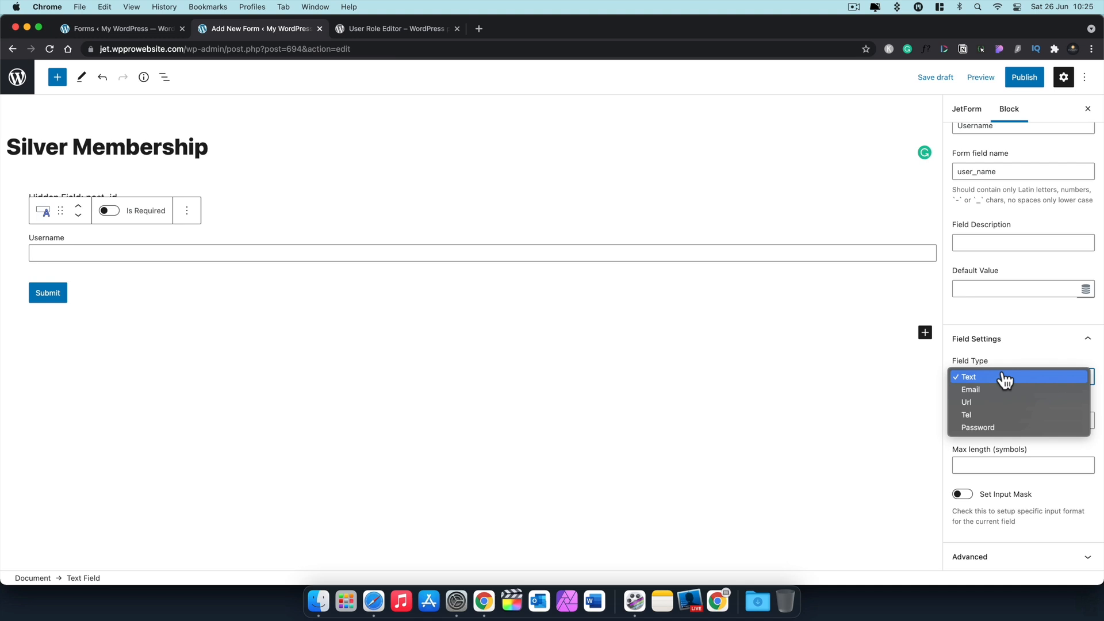
pyautogui.click(1004, 378)
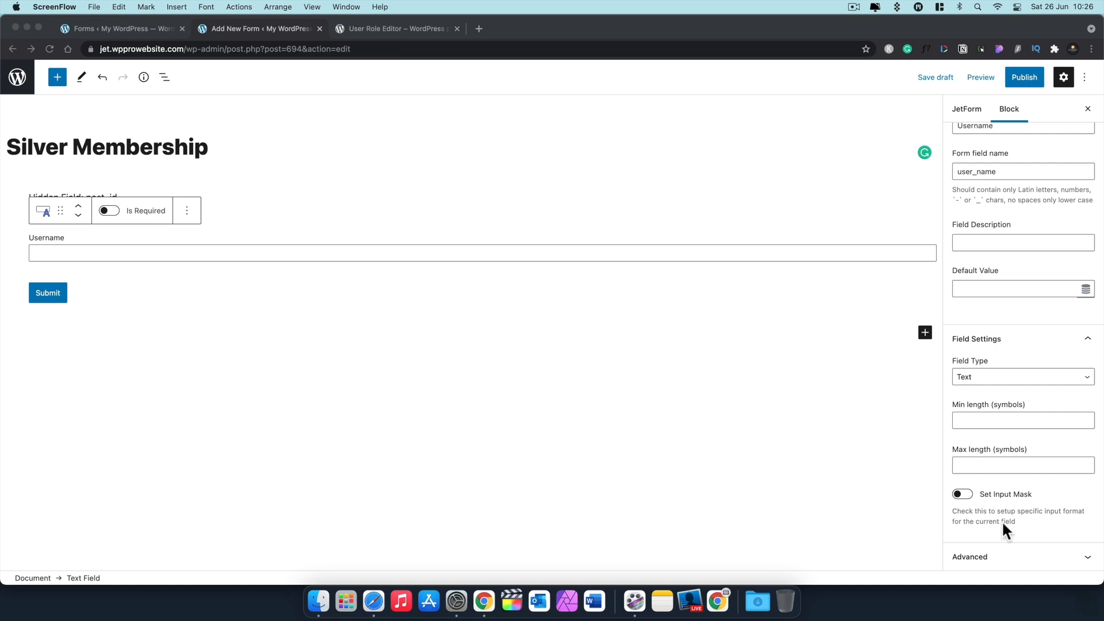
pyautogui.click(1009, 552)
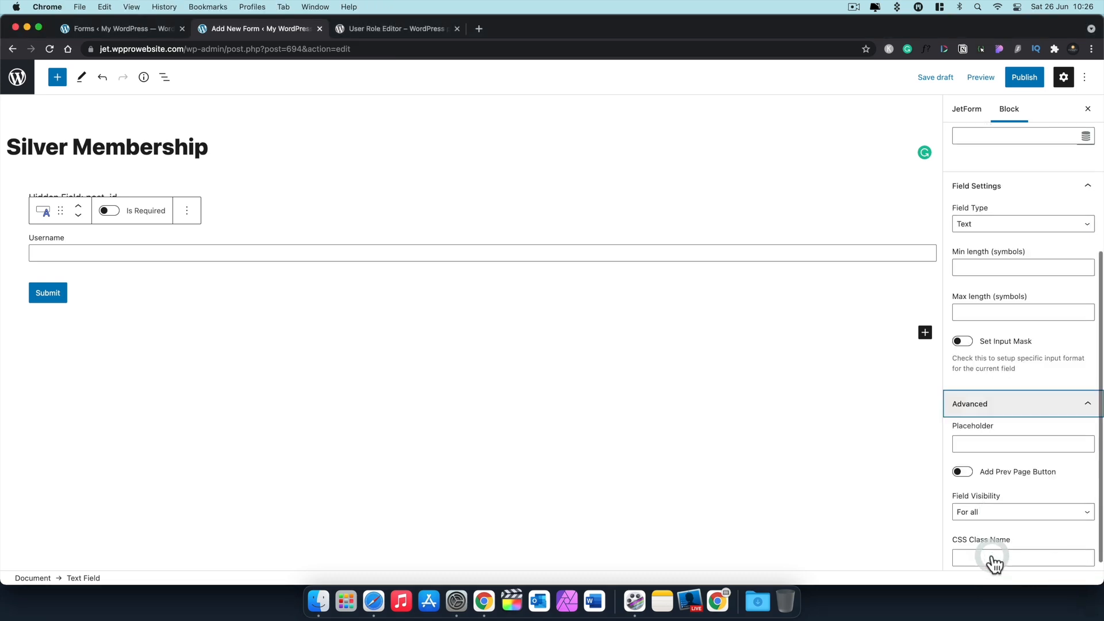
pyautogui.click(1022, 432)
pyautogui.write('Username')
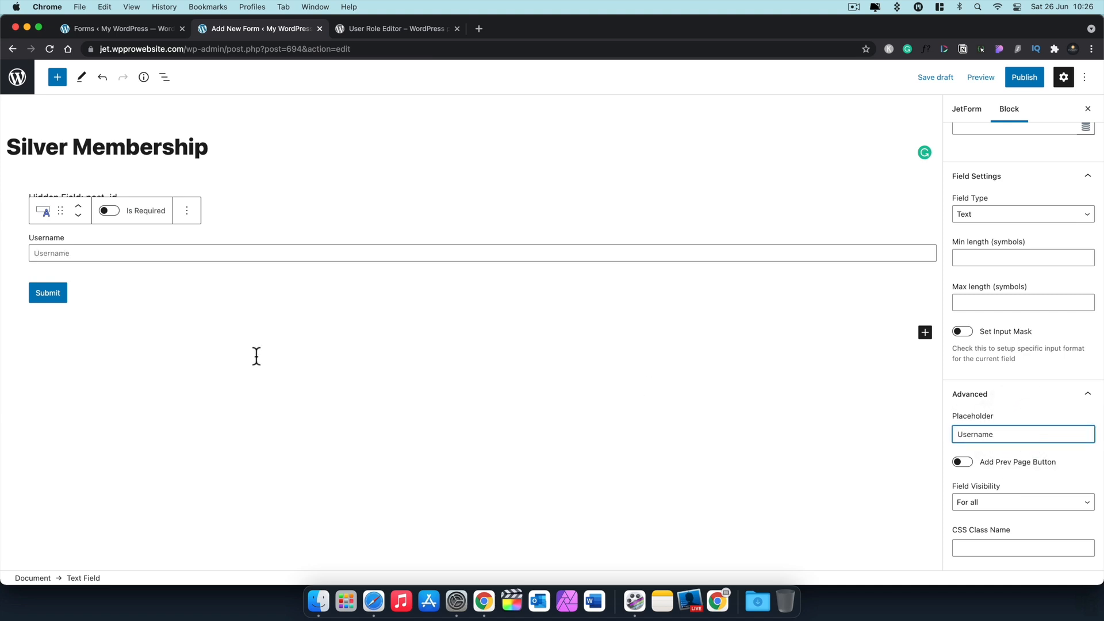
pyautogui.moveTo(1074, 433); pyautogui.dragTo(946, 436)
pyautogui.press('BackSpace')
pyautogui.click(1041, 494)
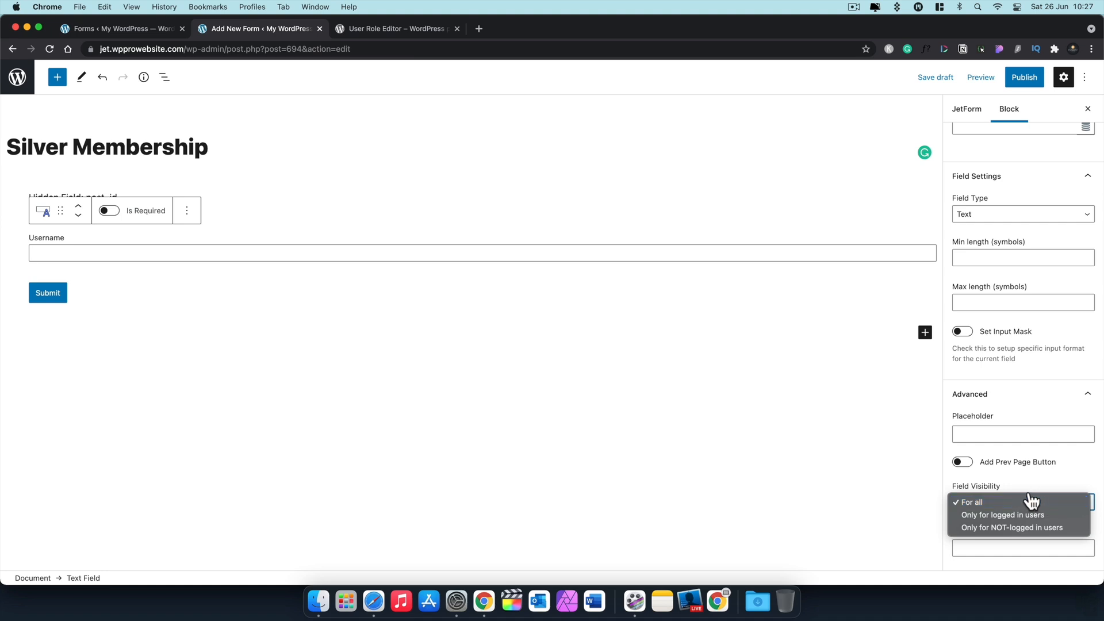
pyautogui.click(1029, 501)
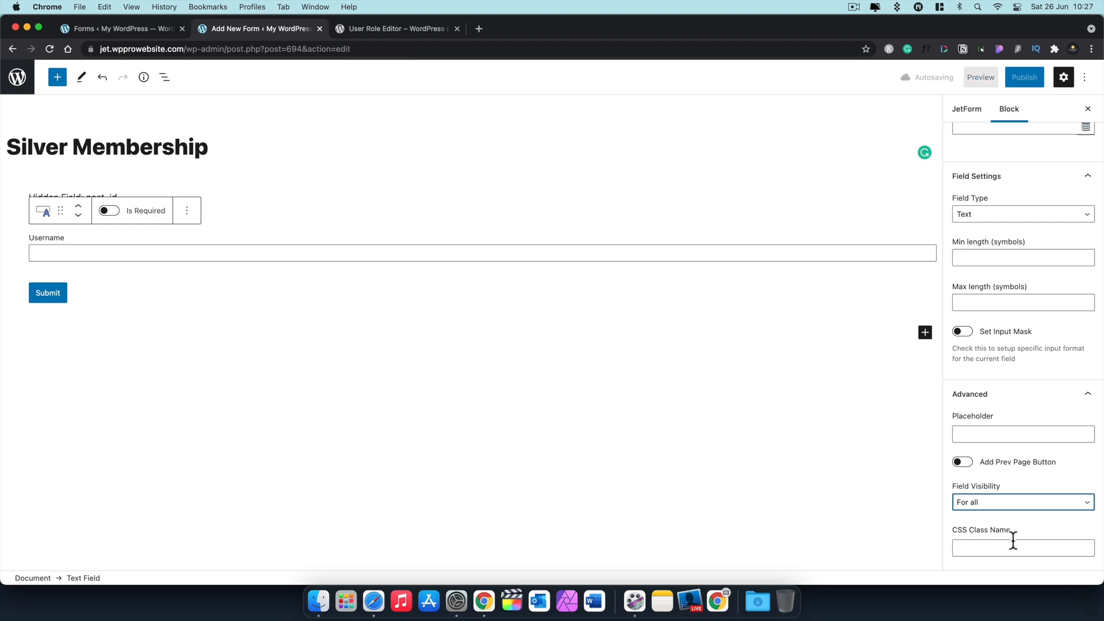
pyautogui.scroll(1, 1010, 347)
pyautogui.scroll(5, 1010, 347)
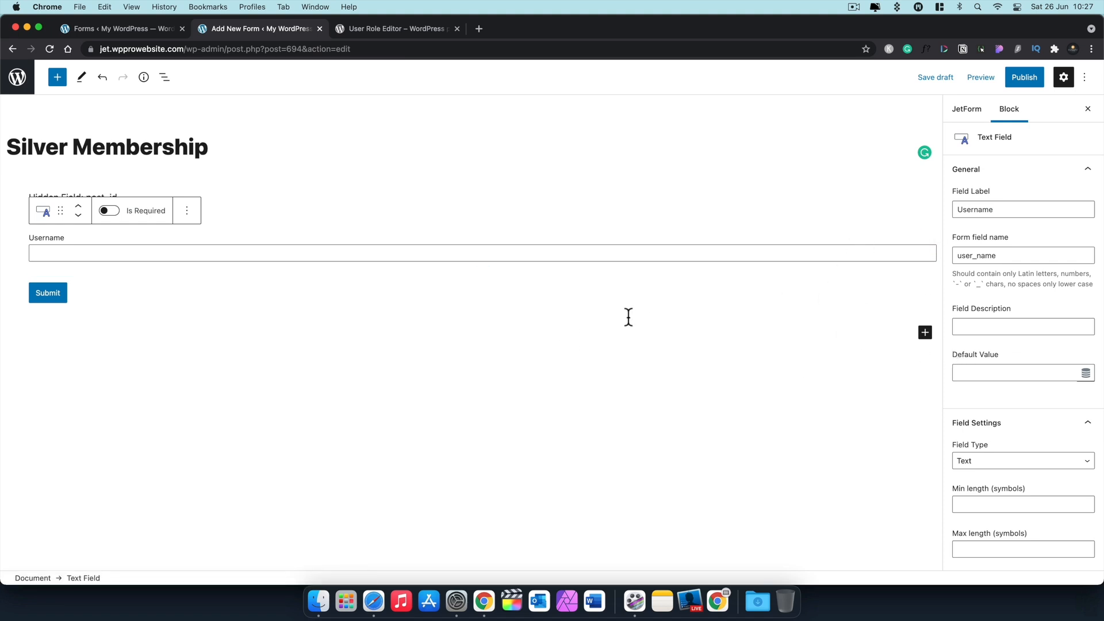
# Step: Insert a new Text Field block below Username
pyautogui.click(925, 334)
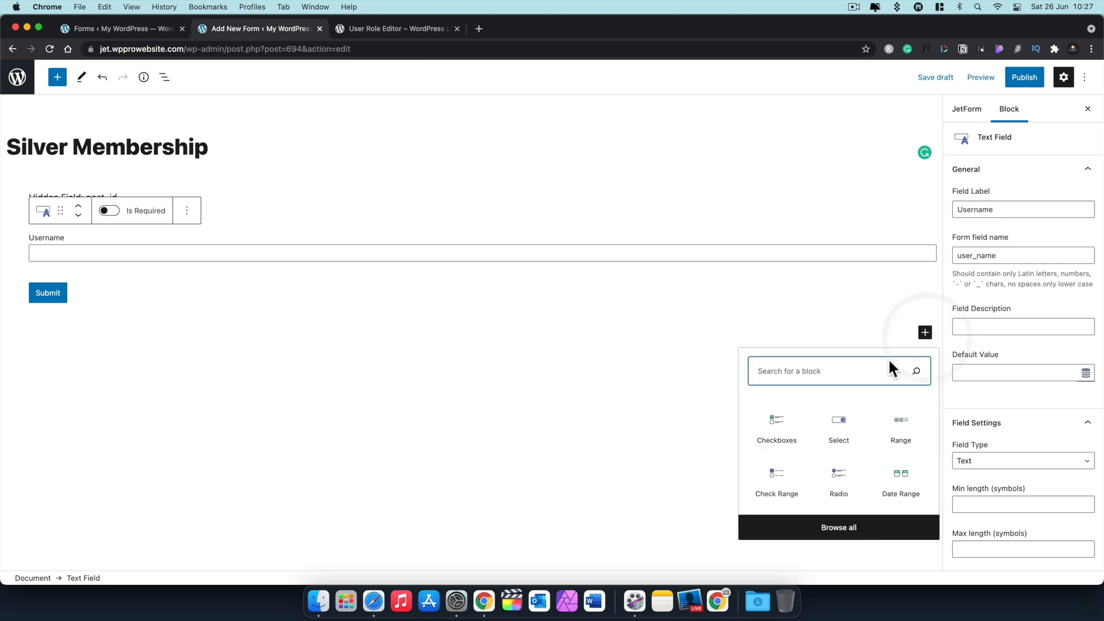
pyautogui.click(853, 371)
pyautogui.write('tex')
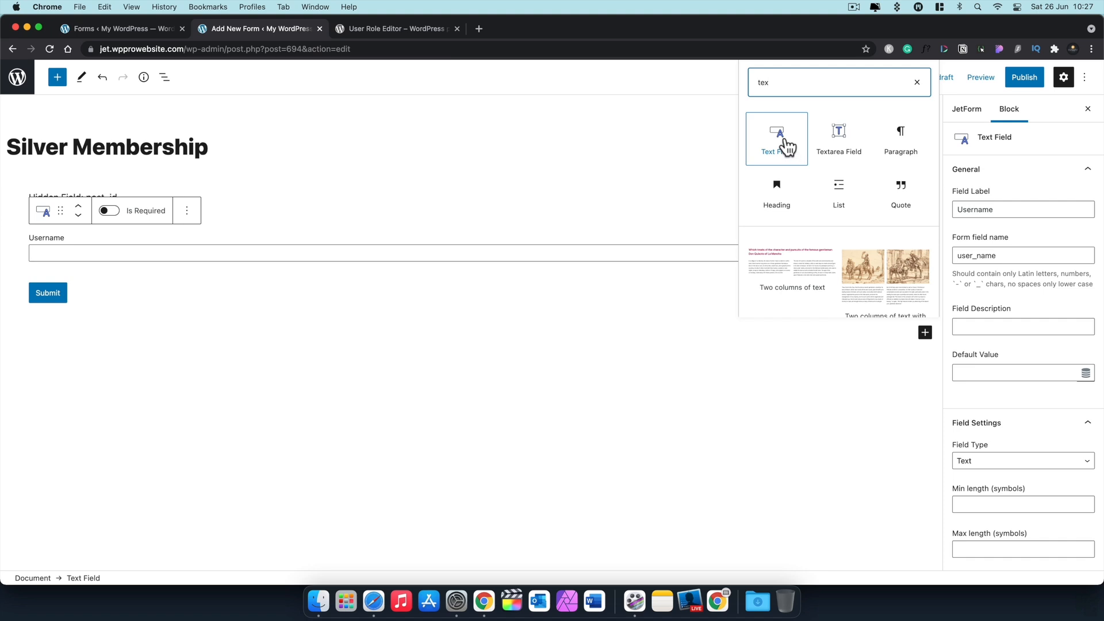
pyautogui.click(786, 147)
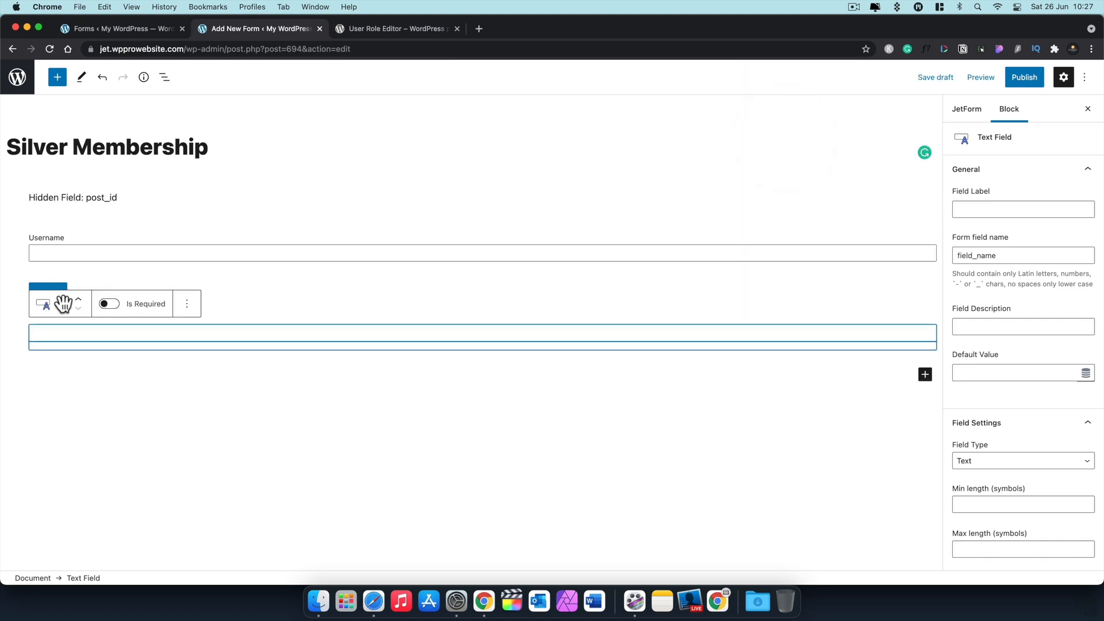
pyautogui.moveTo(78, 300)
pyautogui.mouseDown()
pyautogui.moveTo(78, 268)
pyautogui.moveTo(64, 283)
pyautogui.mouseUp()
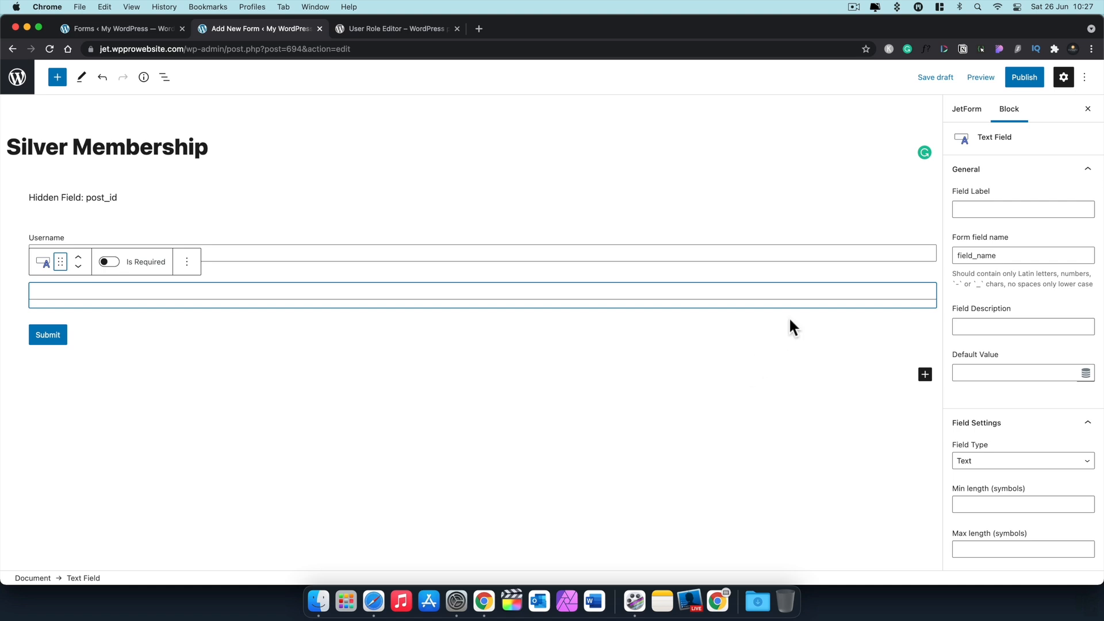
# Step: Label the new field Email with form field name user_email and save the draft
pyautogui.click(966, 209)
pyautogui.write('Email')
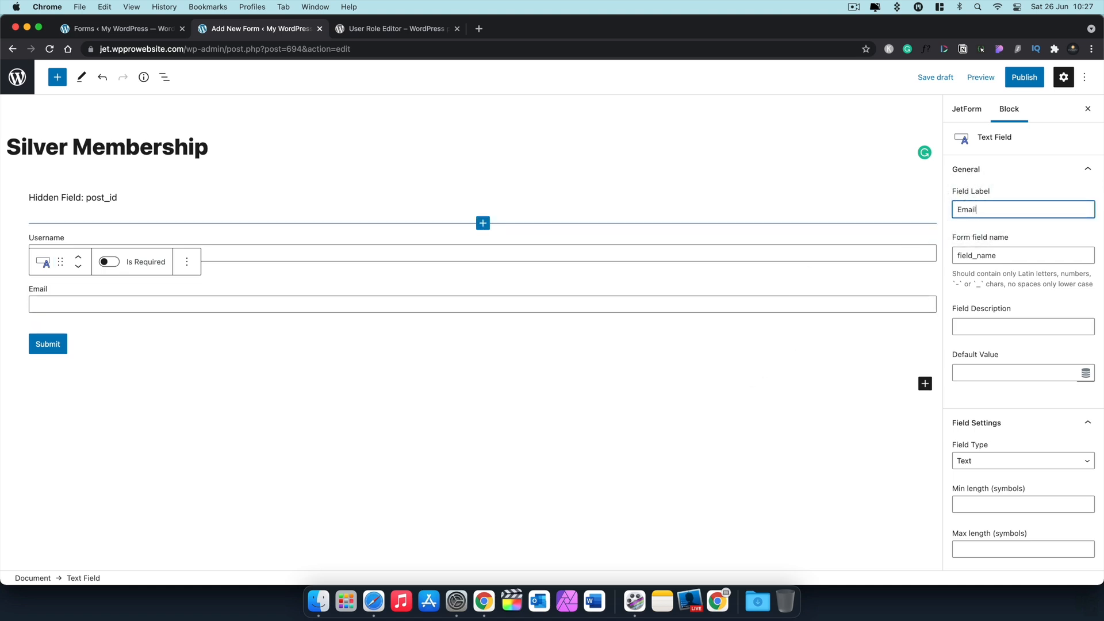
pyautogui.click(998, 255)
pyautogui.moveTo(998, 255); pyautogui.dragTo(954, 255)
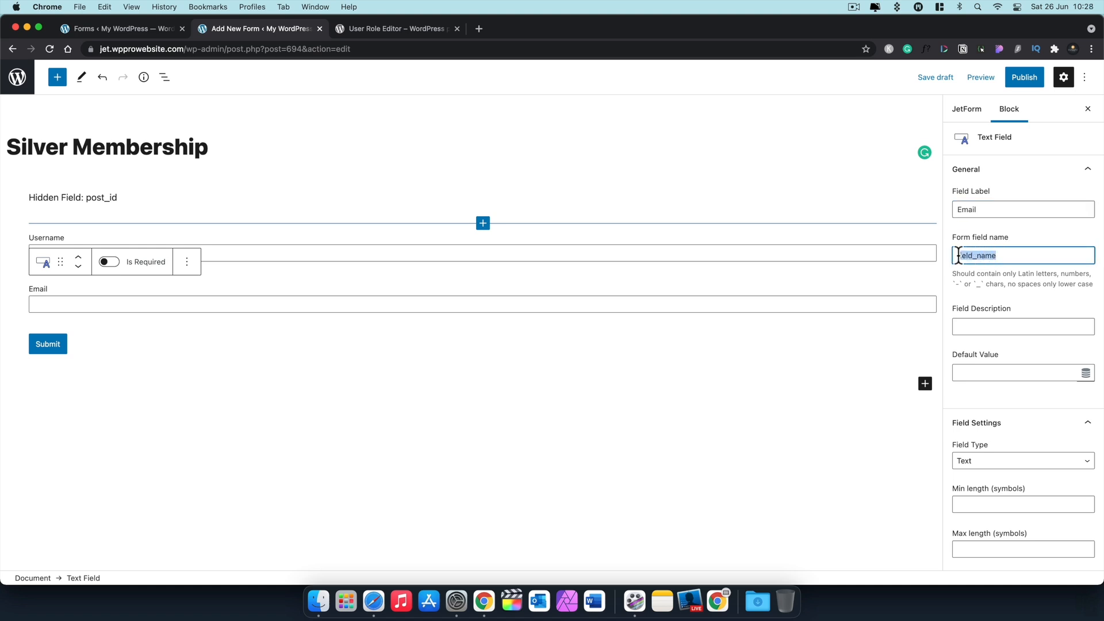
pyautogui.write('user_email')
pyautogui.press('super+s')
# Step: Set the field's Field Type to Email
pyautogui.scroll(-3, 1004, 323)
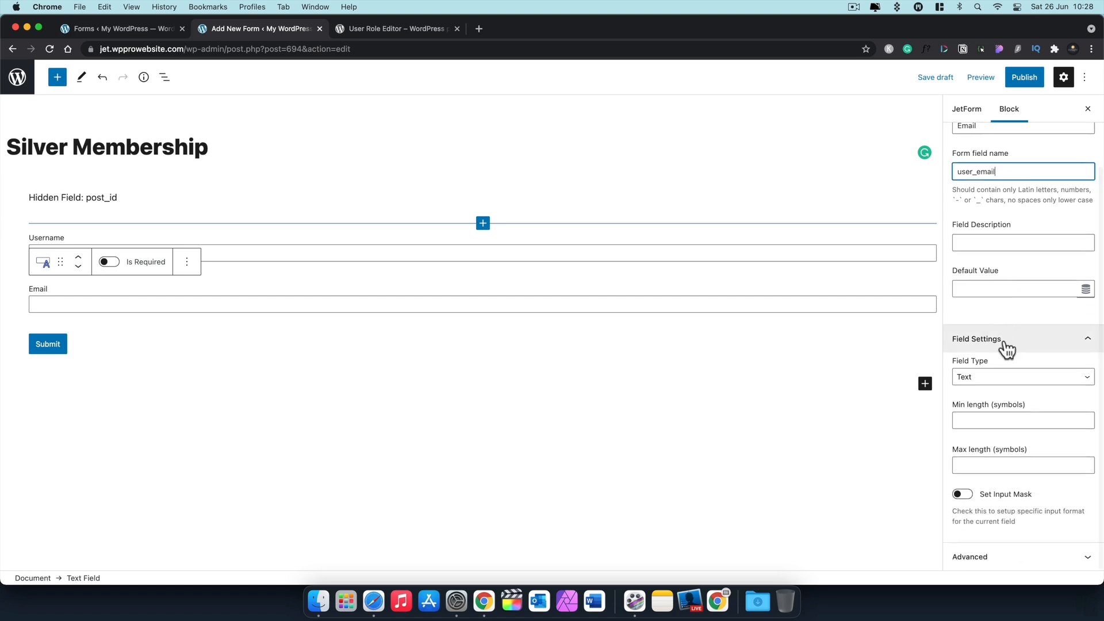
pyautogui.click(986, 383)
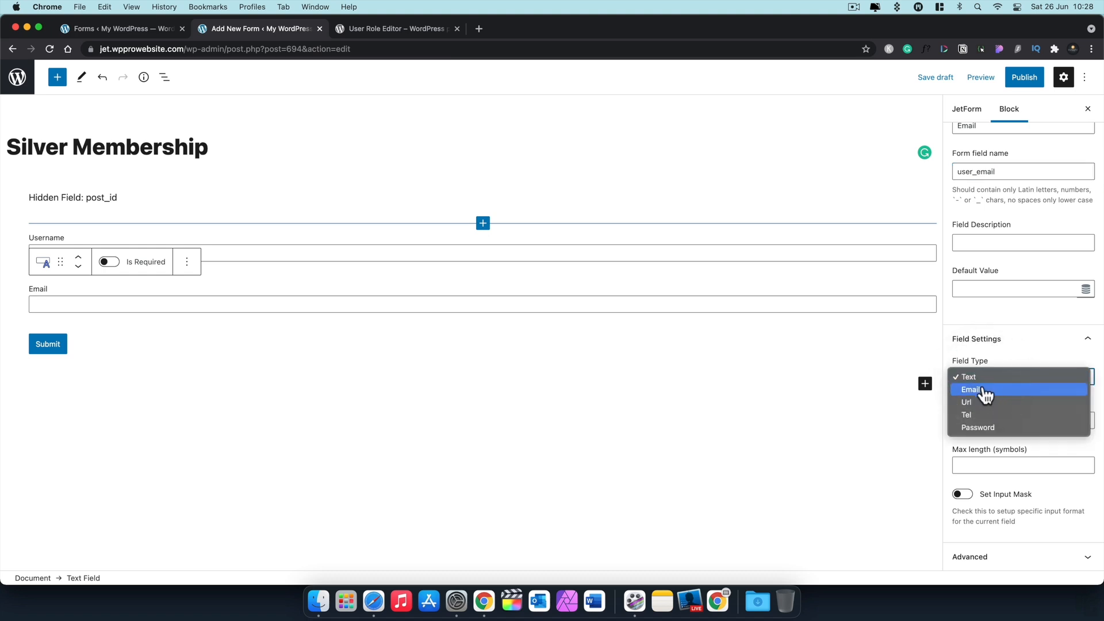
pyautogui.click(985, 395)
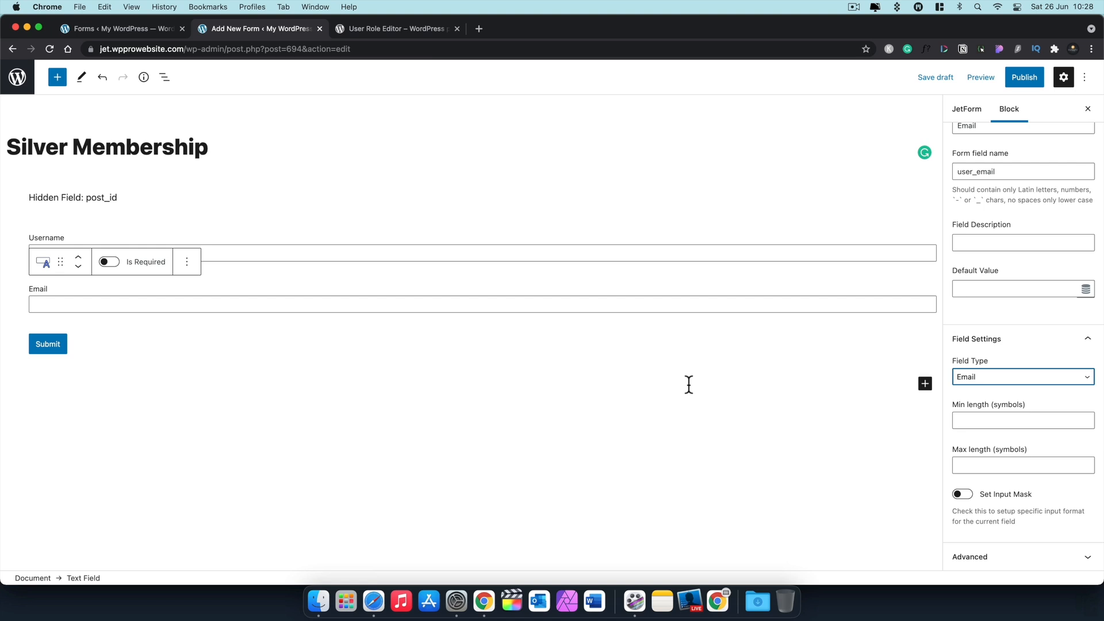
# Step: Add a Text Field below Email labelled Password with field name user_password
pyautogui.click(925, 384)
pyautogui.click(776, 251)
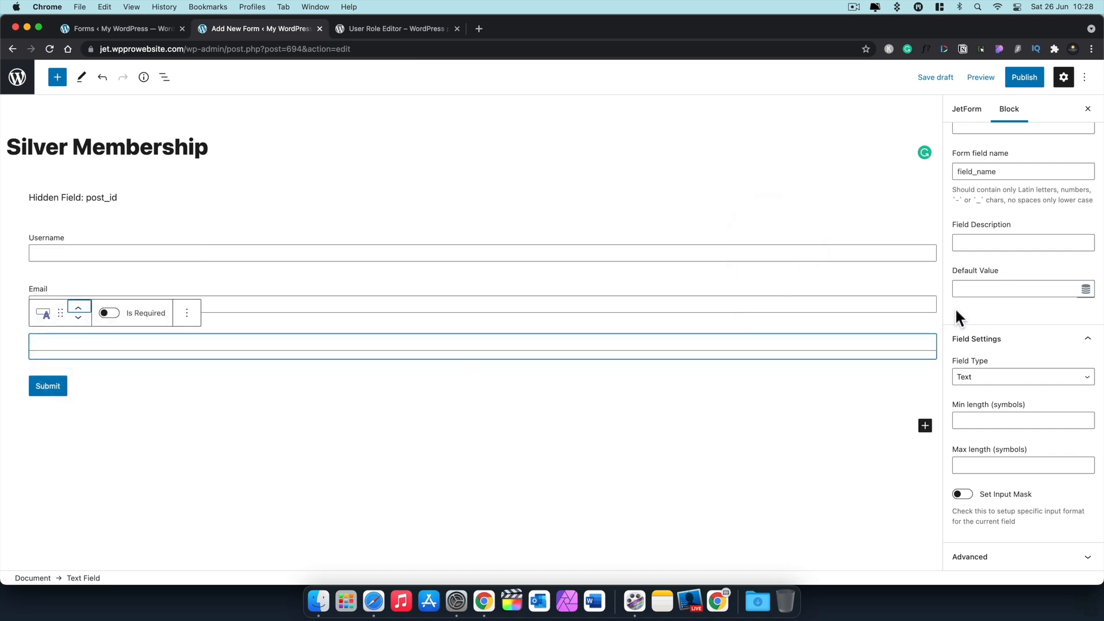
pyautogui.scroll(3, 969, 272)
pyautogui.click(980, 207)
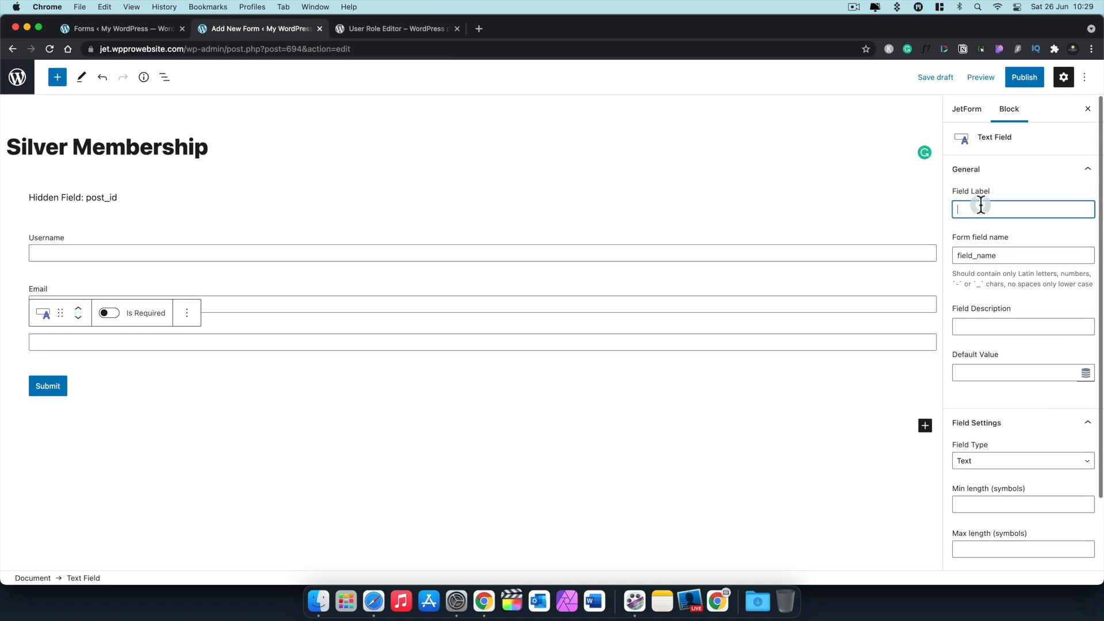
pyautogui.write('P')
pyautogui.moveTo(998, 257); pyautogui.dragTo(953, 258)
pyautogui.write('user_password')
# Step: Set the Password field's type to Password with a minimum length of 8
pyautogui.scroll(-3, 1026, 375)
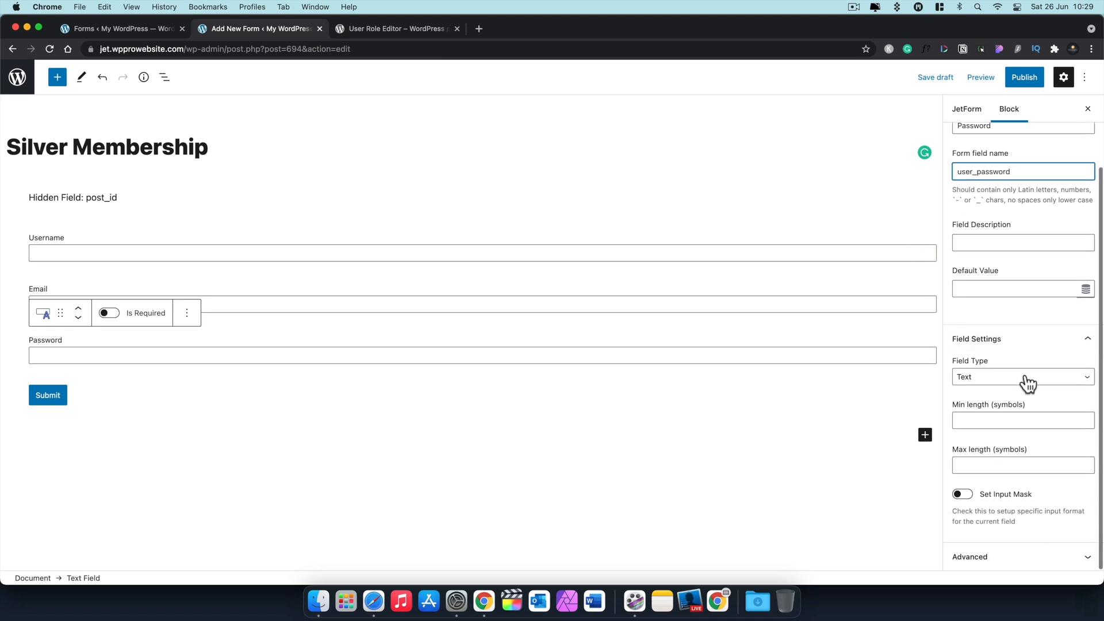
pyautogui.click(1027, 381)
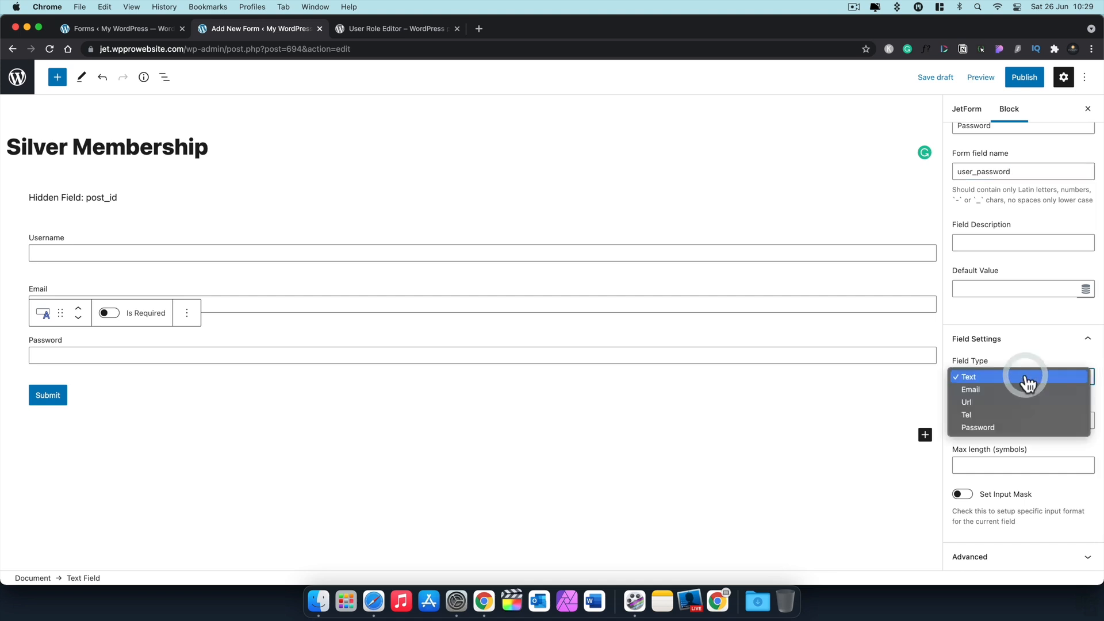
pyautogui.click(993, 427)
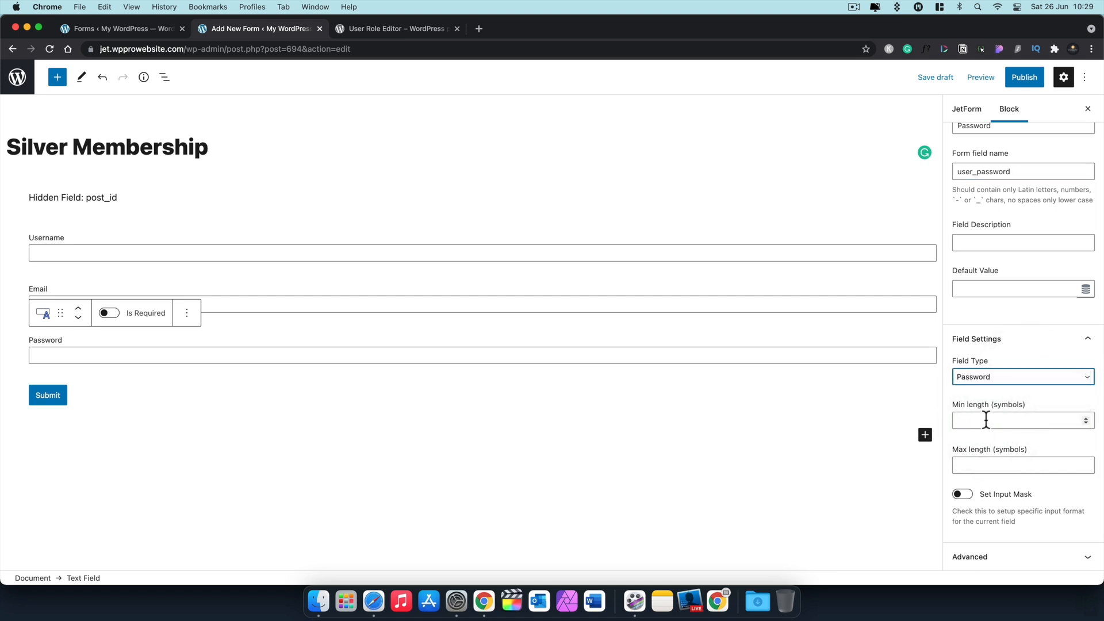
pyautogui.click(986, 419)
pyautogui.write('8')
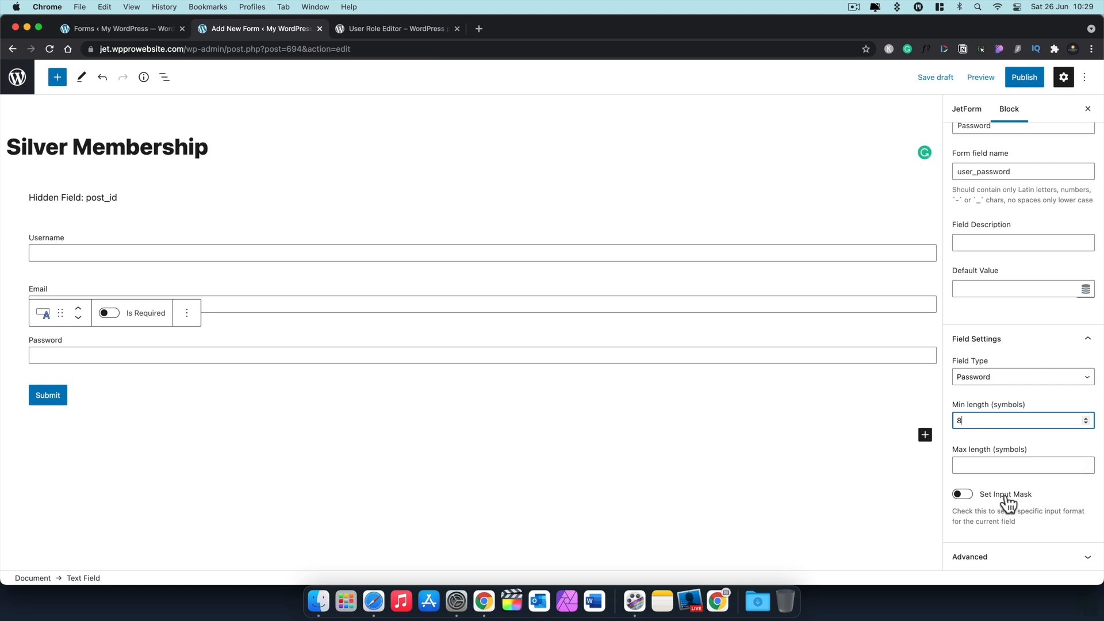
pyautogui.click(1034, 558)
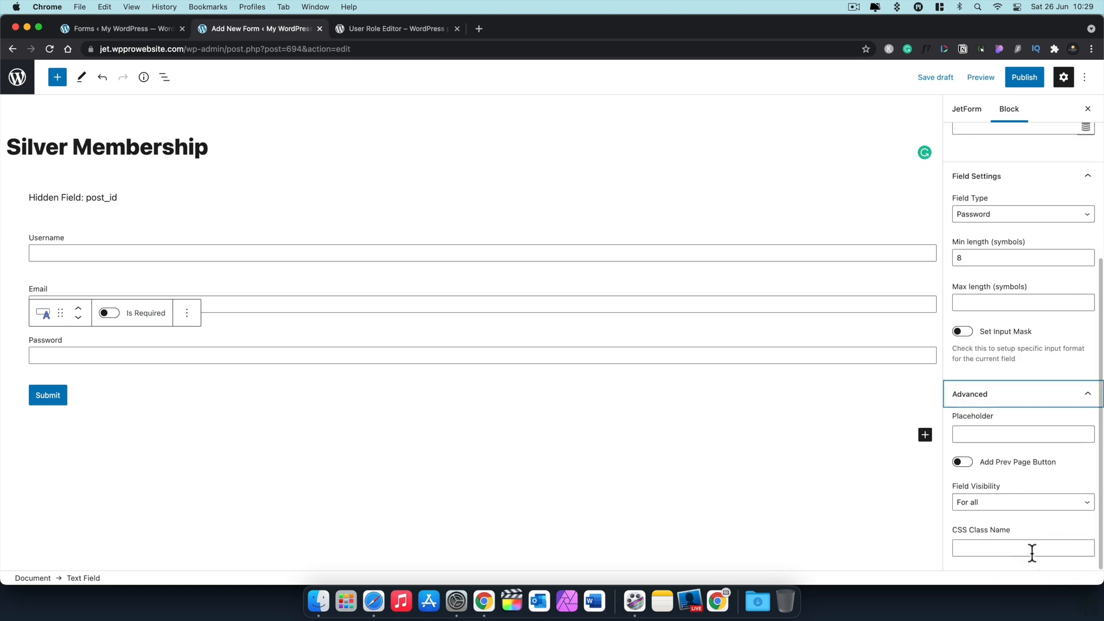
pyautogui.scroll(4, 1017, 448)
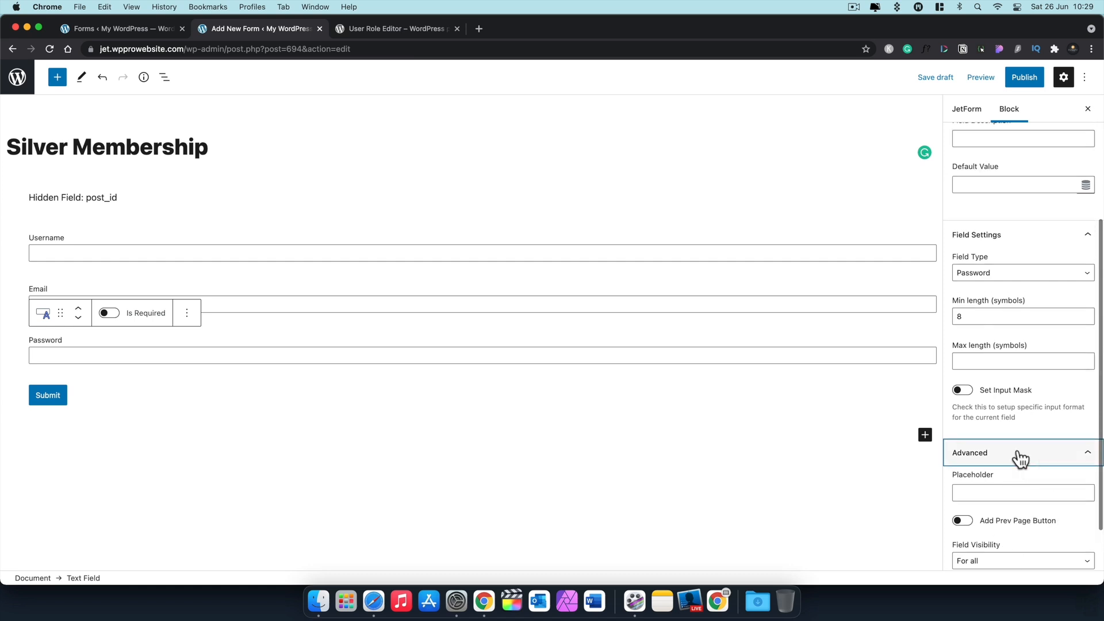
# Step: Duplicate the Password block and rename the copy Re-Type Password, field name user_password_check
pyautogui.click(919, 353)
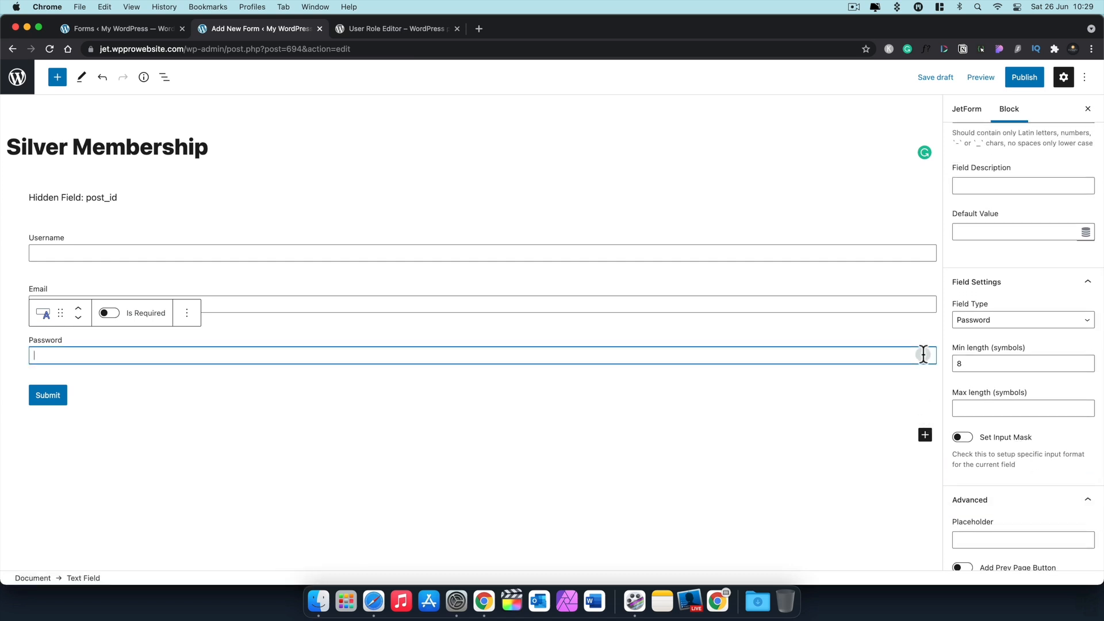
pyautogui.click(186, 313)
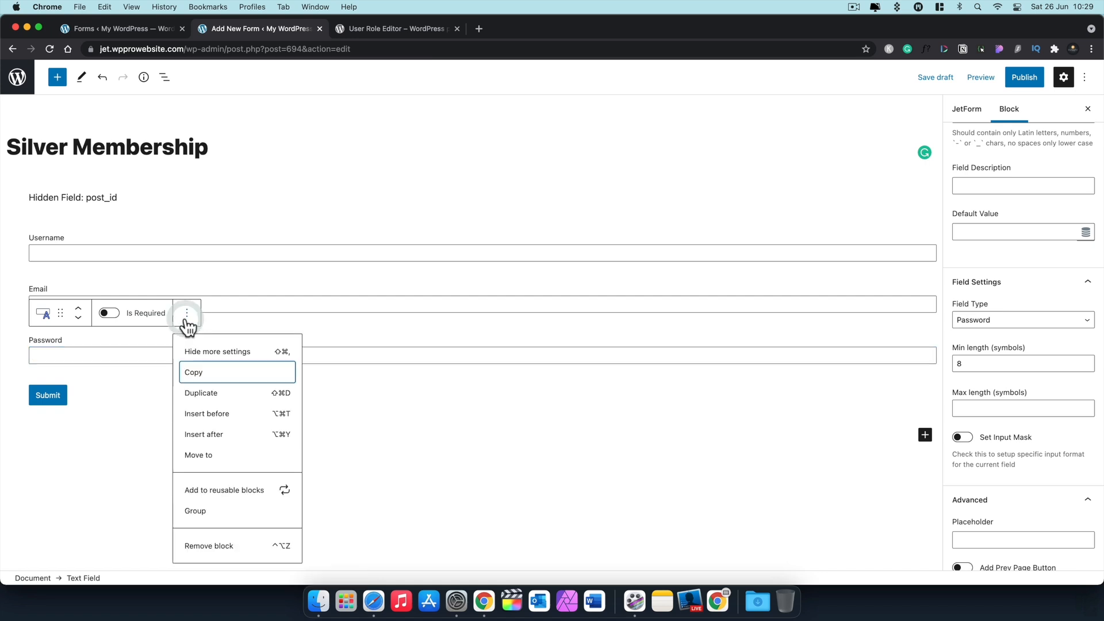
pyautogui.click(195, 393)
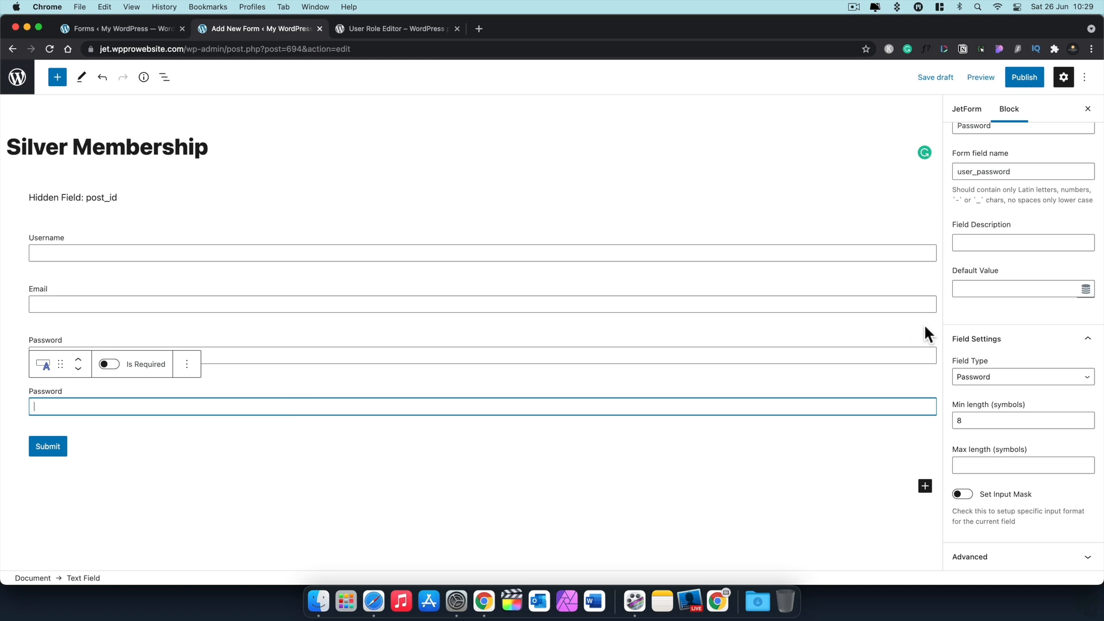
pyautogui.scroll(3, 1013, 321)
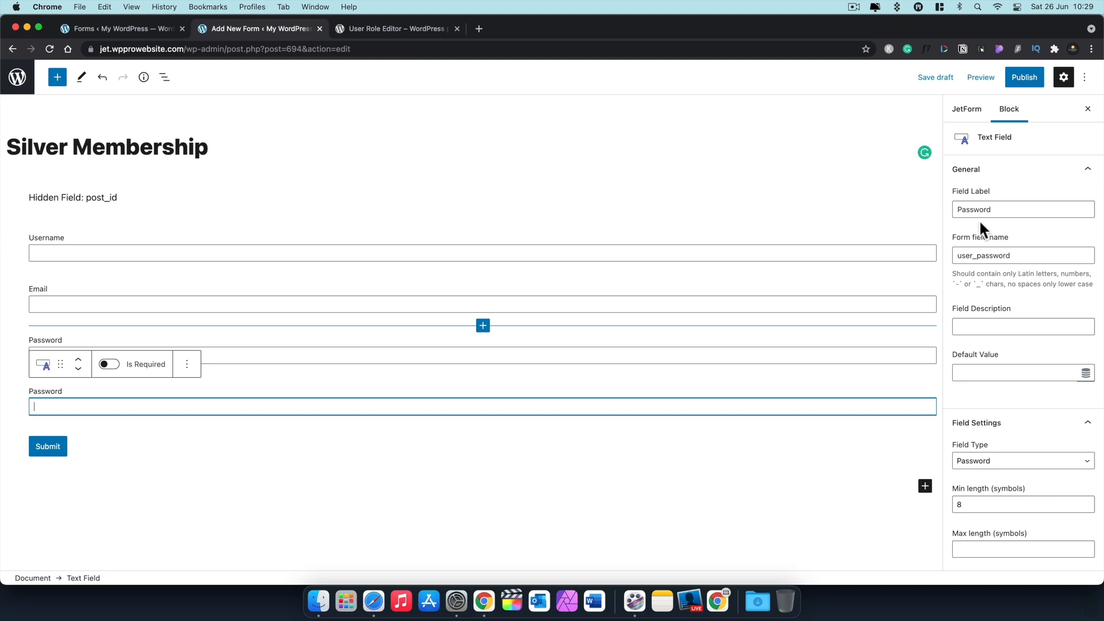
pyautogui.click(958, 210)
pyautogui.write('Re-')
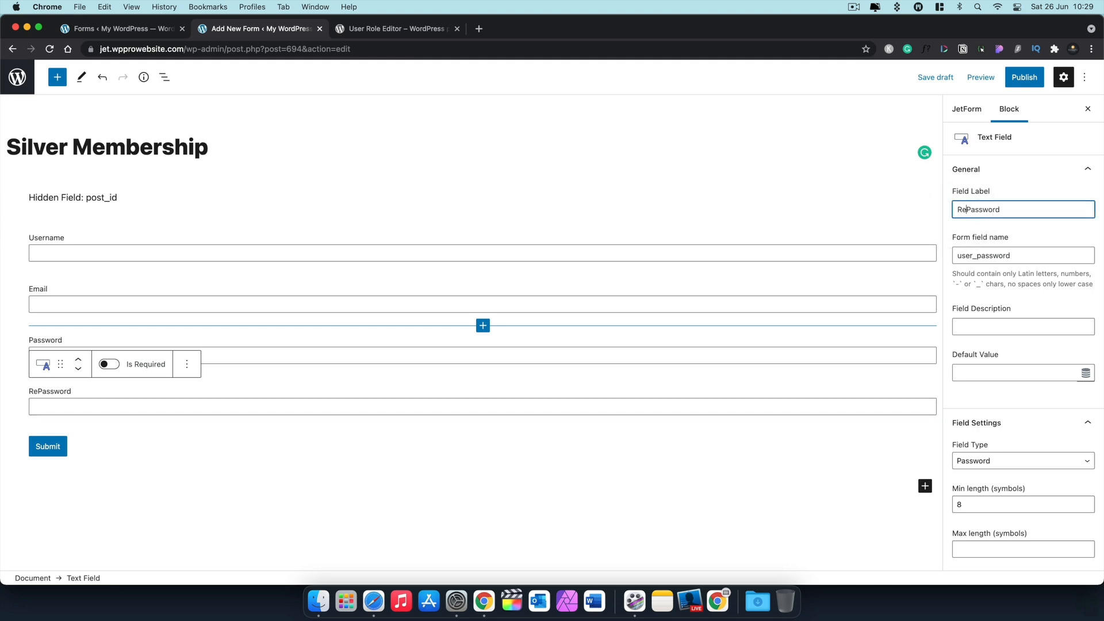
pyautogui.write('Type')
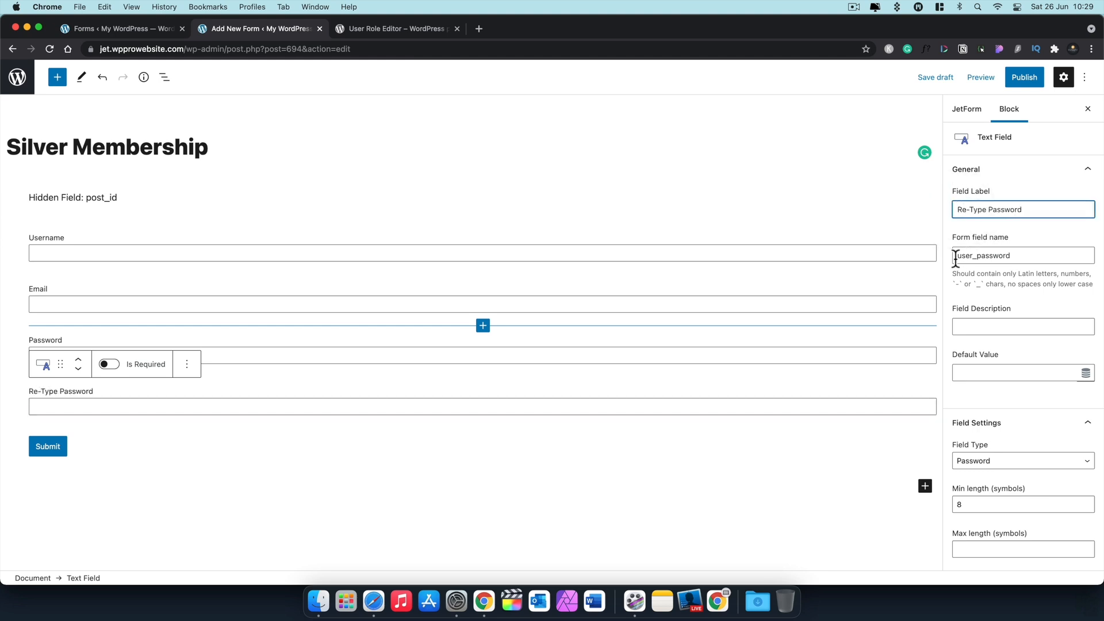
pyautogui.click(1038, 257)
pyautogui.write('_check')
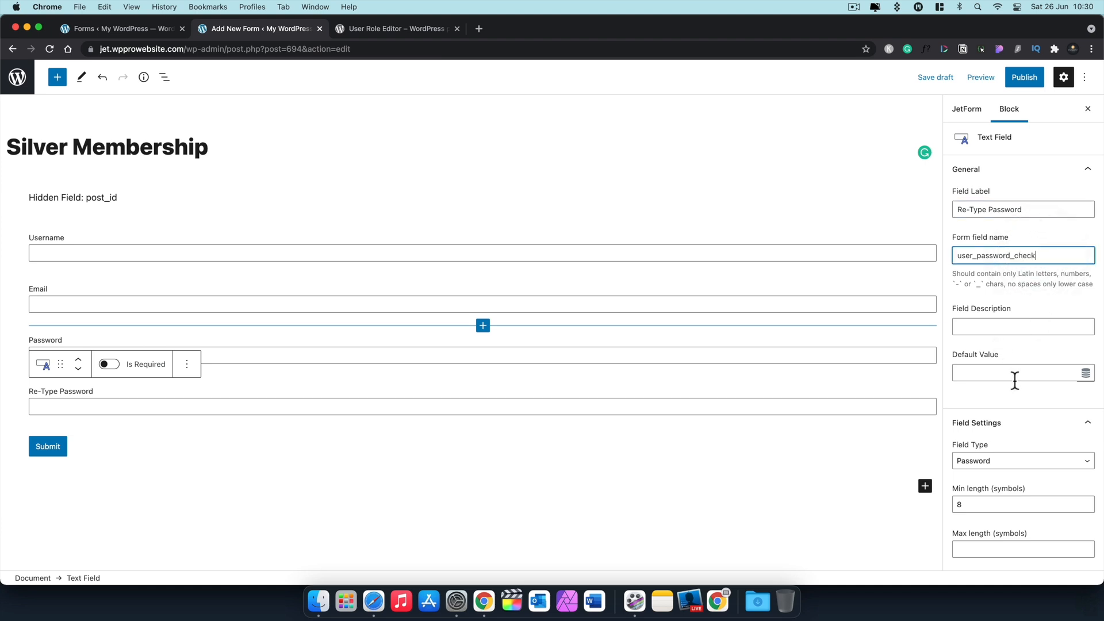
pyautogui.scroll(-3, 1028, 454)
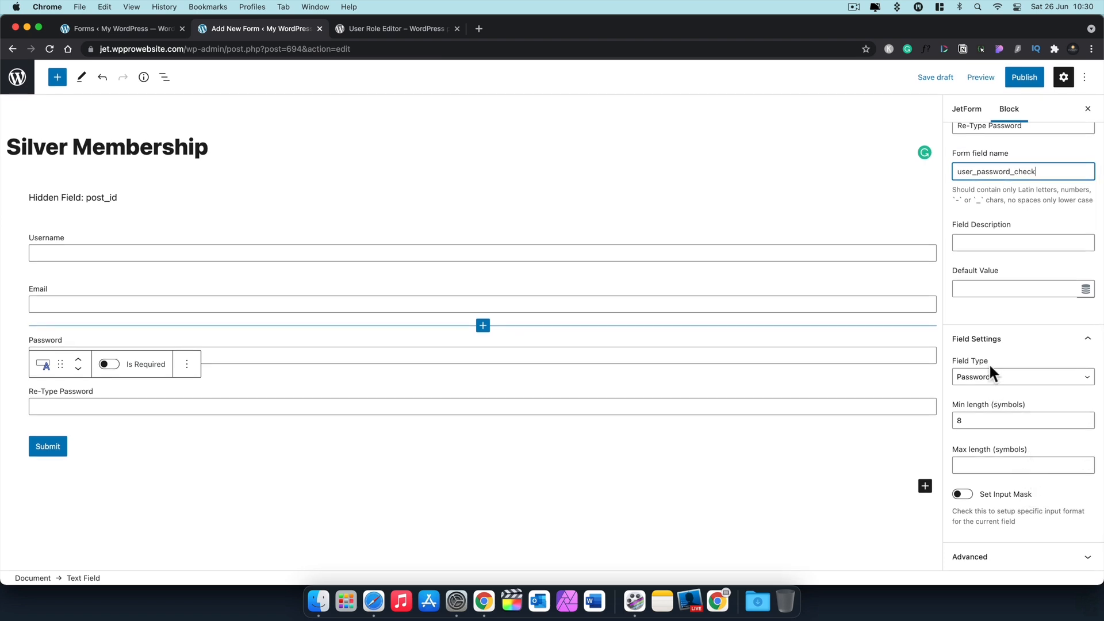
# Step: Scroll back up through the form in the editor
pyautogui.scroll(3, 993, 415)
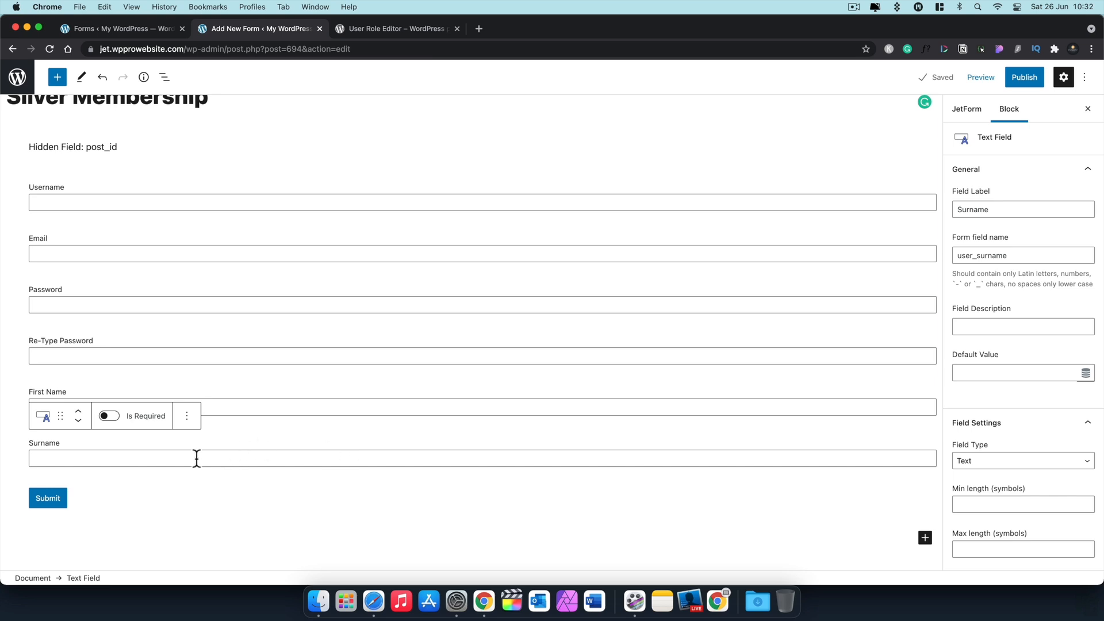
# Step: Insert a Hidden Field after Surname and name it user_membership_level
pyautogui.click(924, 538)
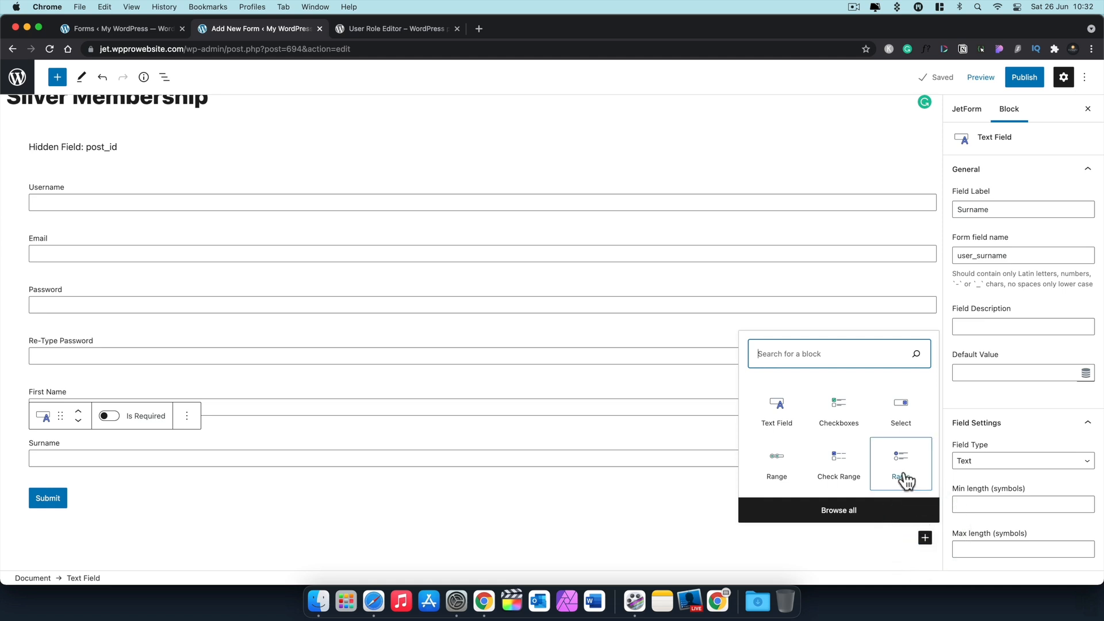
pyautogui.write('hidd')
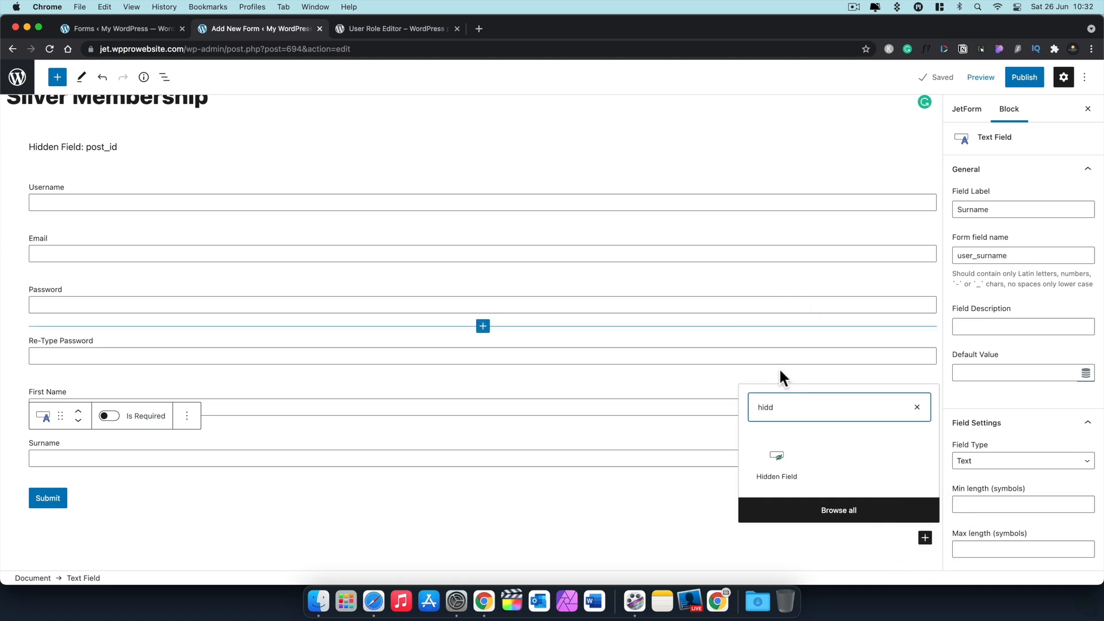
pyautogui.click(777, 460)
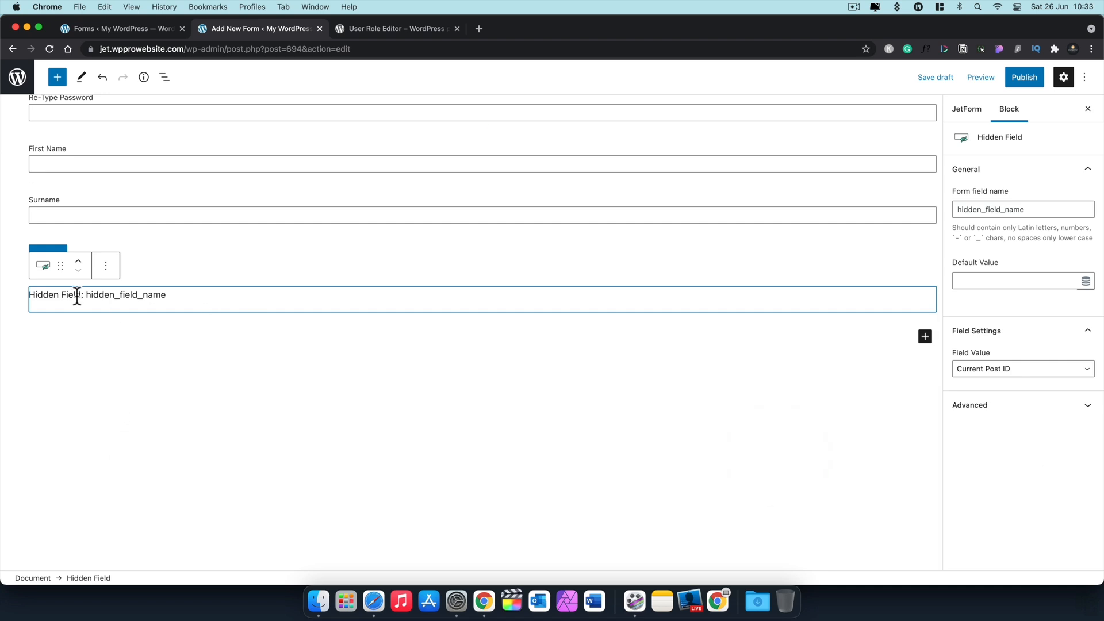
pyautogui.click(78, 262)
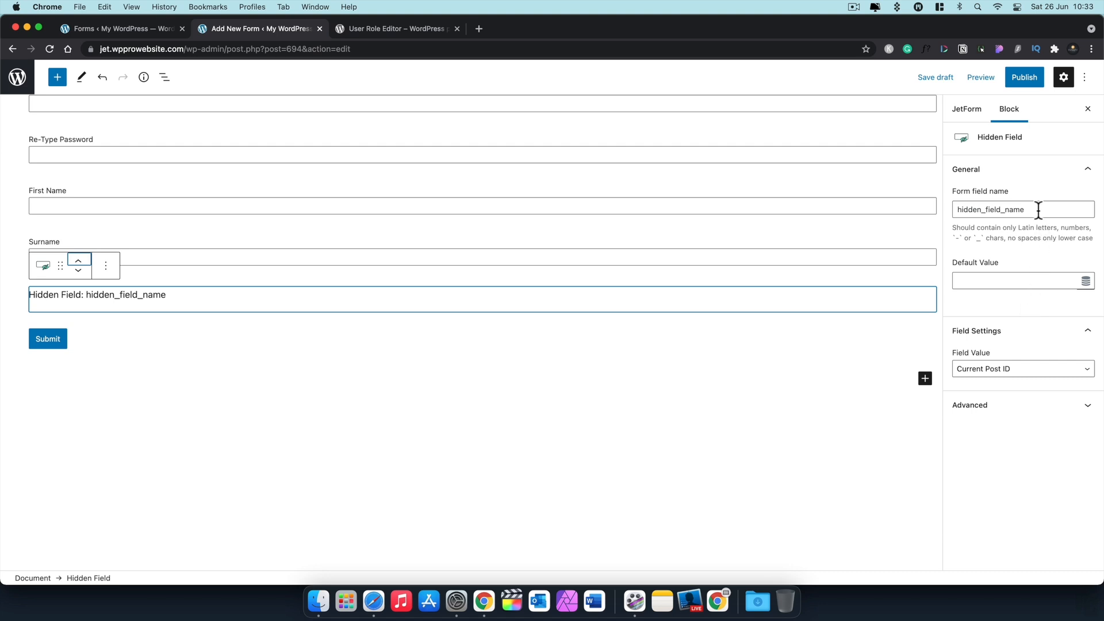
pyautogui.moveTo(1039, 210); pyautogui.dragTo(949, 216)
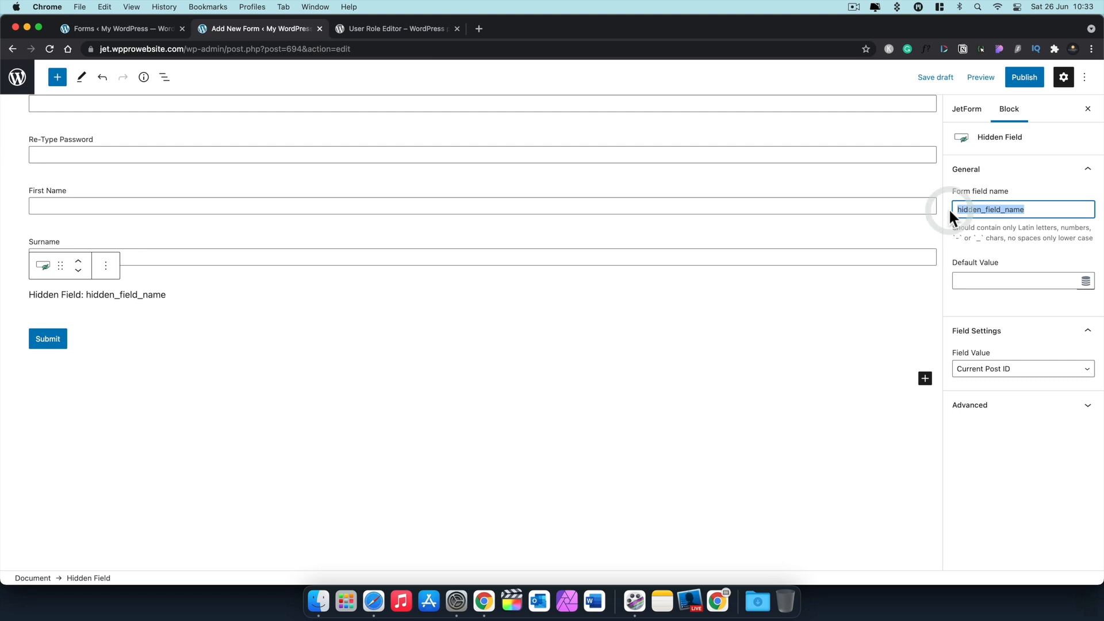
pyautogui.write('user')
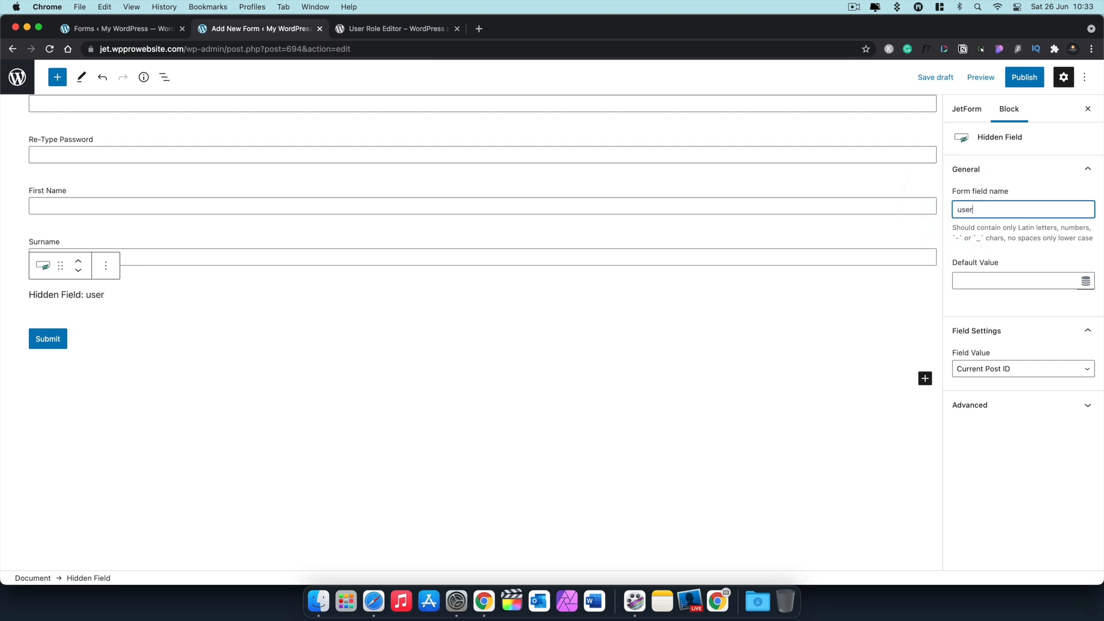
pyautogui.write('_membership_level')
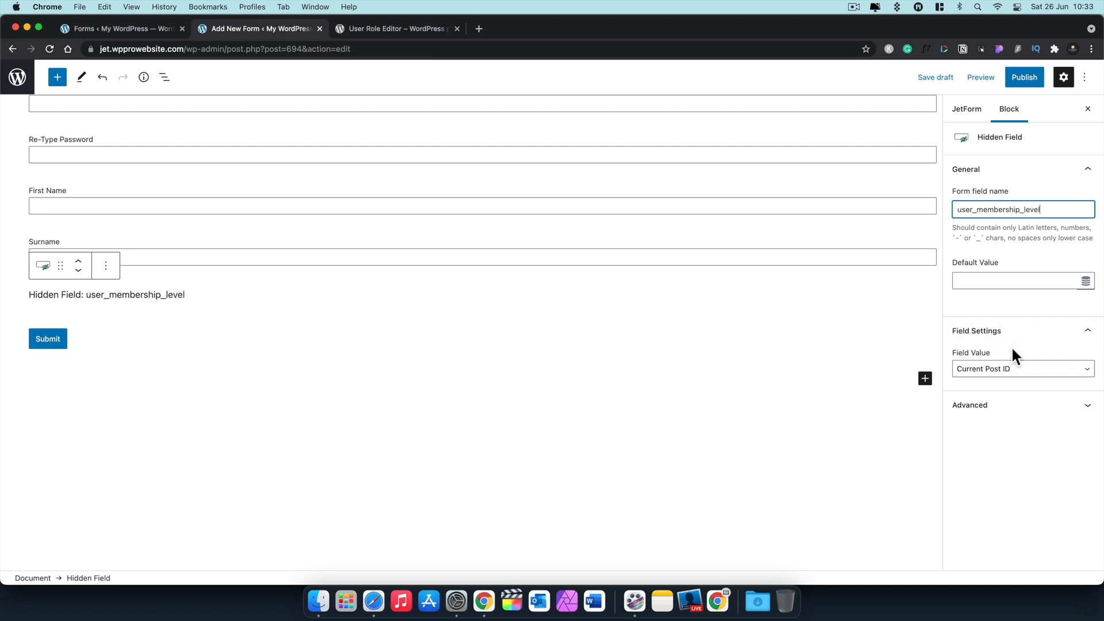
# Step: Set the hidden field's Field Value to Manual Input with value Silver
pyautogui.click(1021, 368)
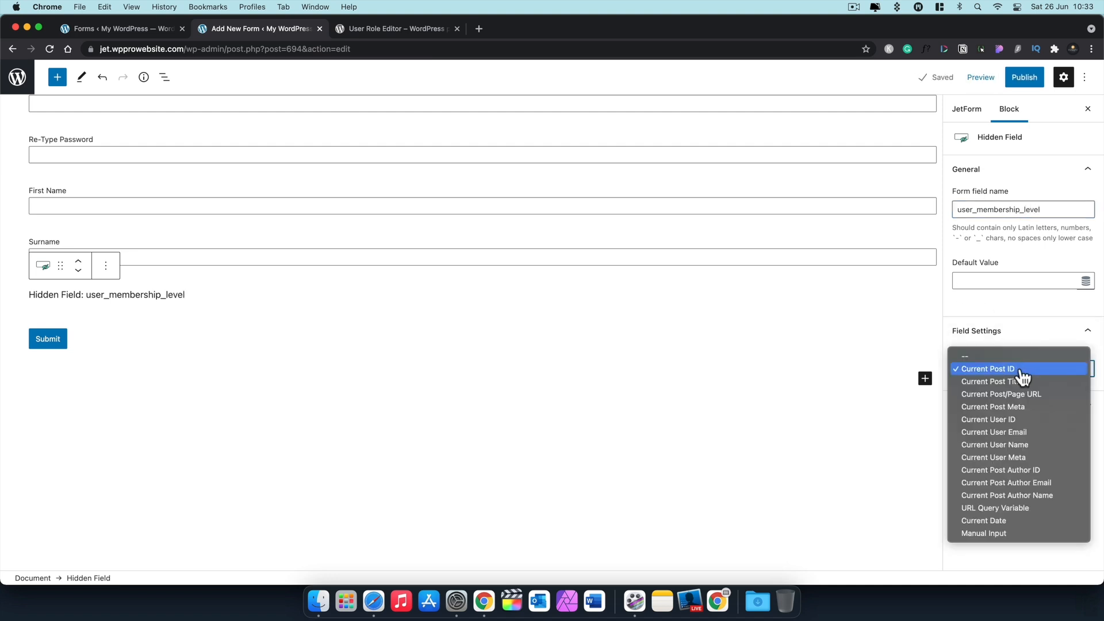
pyautogui.click(999, 530)
pyautogui.click(988, 417)
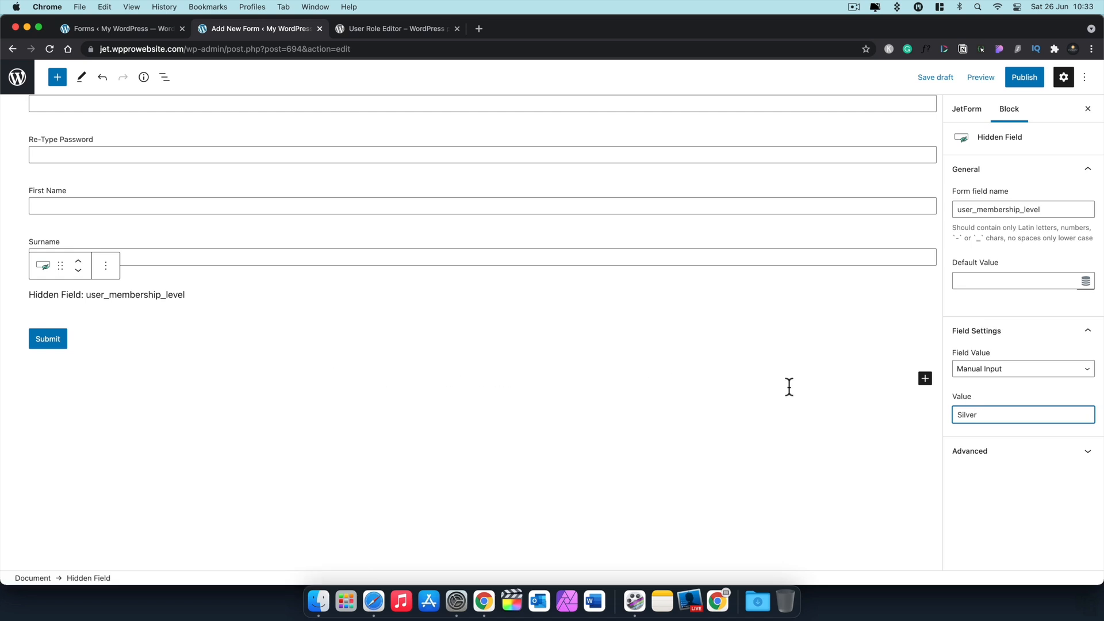
pyautogui.click(925, 380)
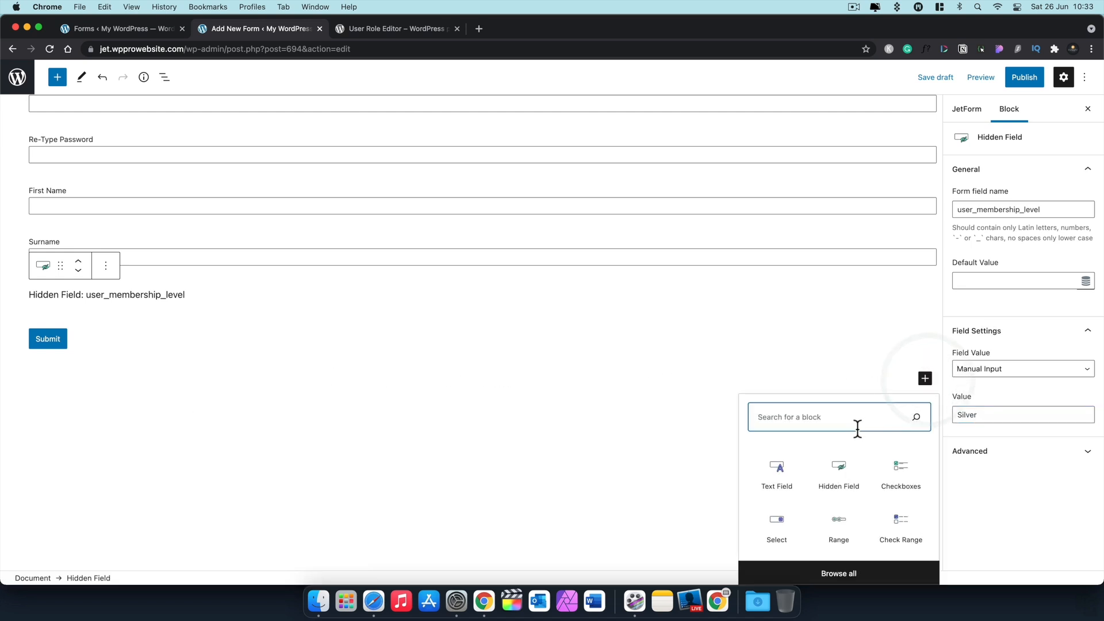
# Step: Insert another Hidden Field above Submit and name it price
pyautogui.click(838, 468)
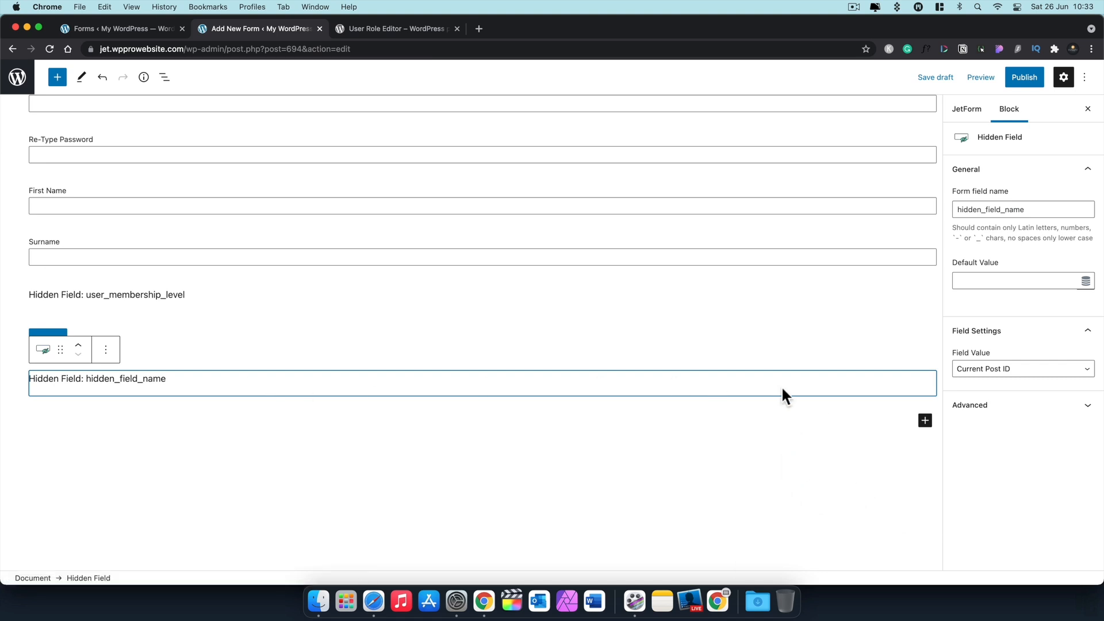
pyautogui.click(79, 353)
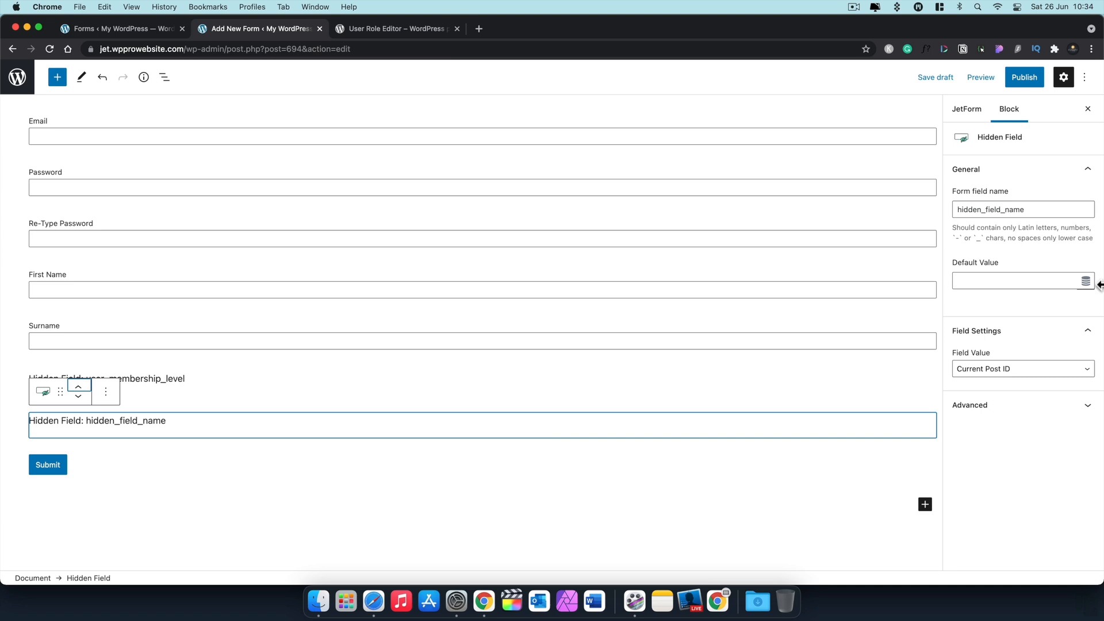
pyautogui.doubleClick(1033, 205)
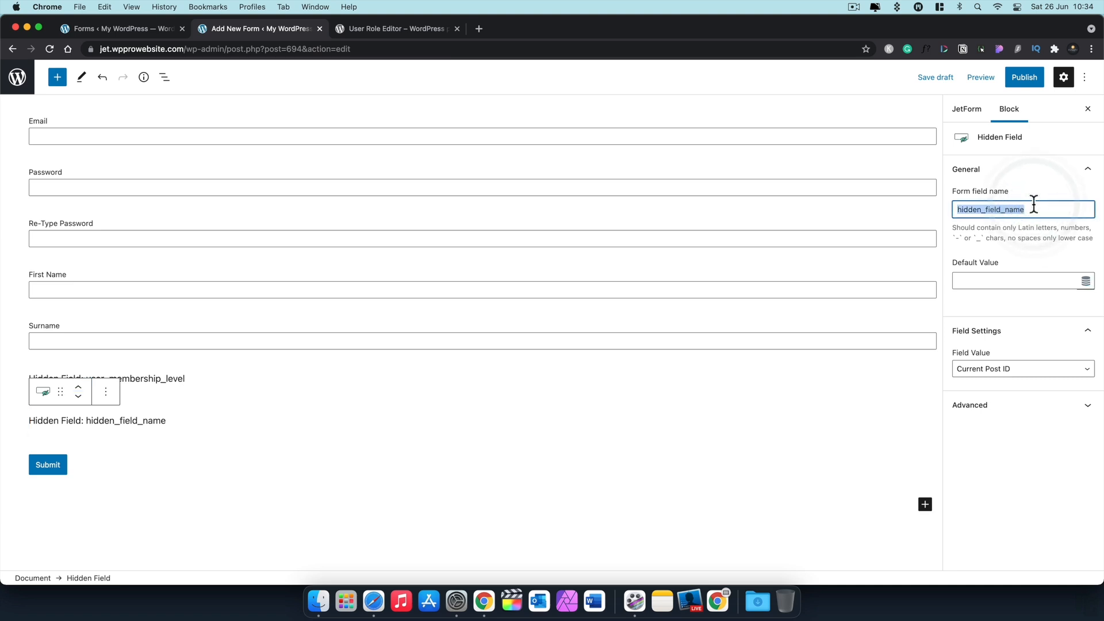
pyautogui.write('price')
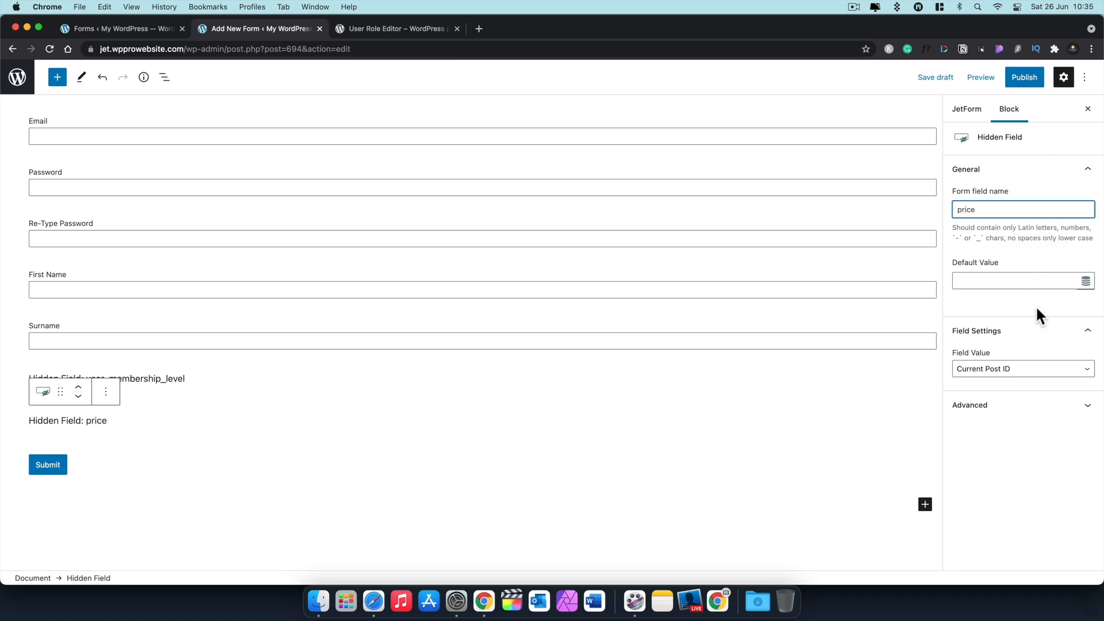
# Step: Give the price field a Manual Input value of 99.99 and save the draft
pyautogui.click(1029, 372)
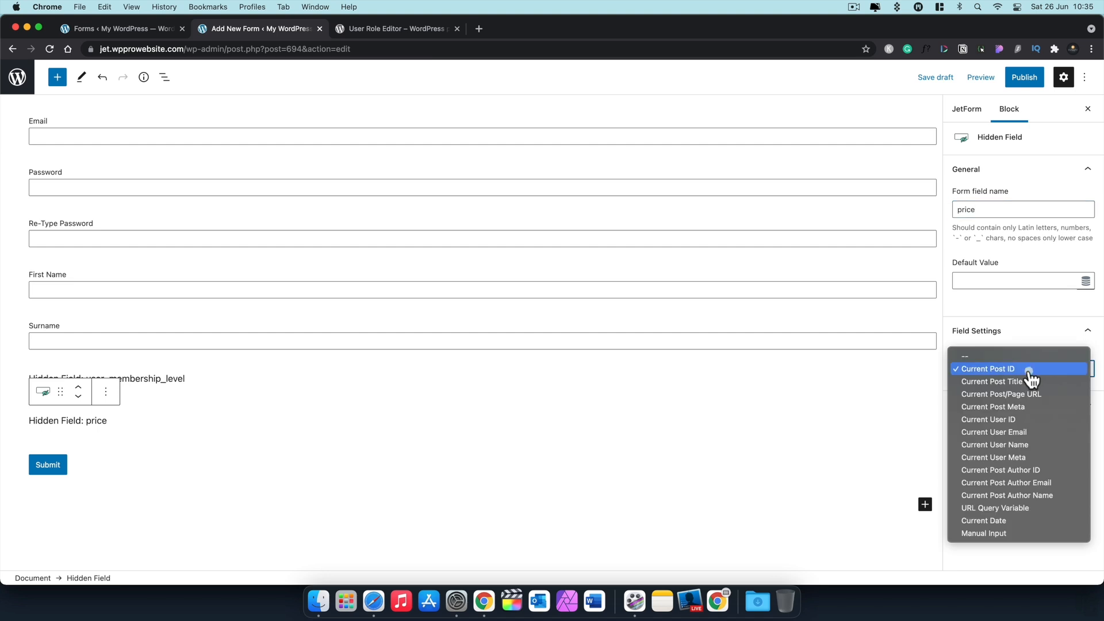
pyautogui.click(1005, 533)
pyautogui.click(989, 415)
pyautogui.click(989, 415)
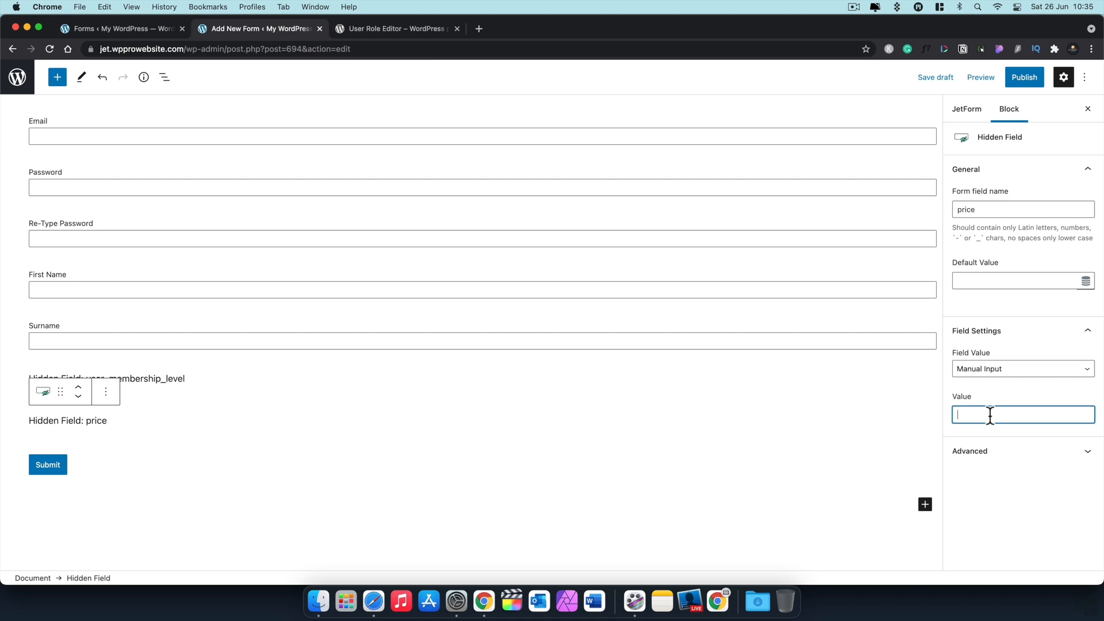
pyautogui.click(979, 414)
pyautogui.write('99.99')
pyautogui.click(941, 78)
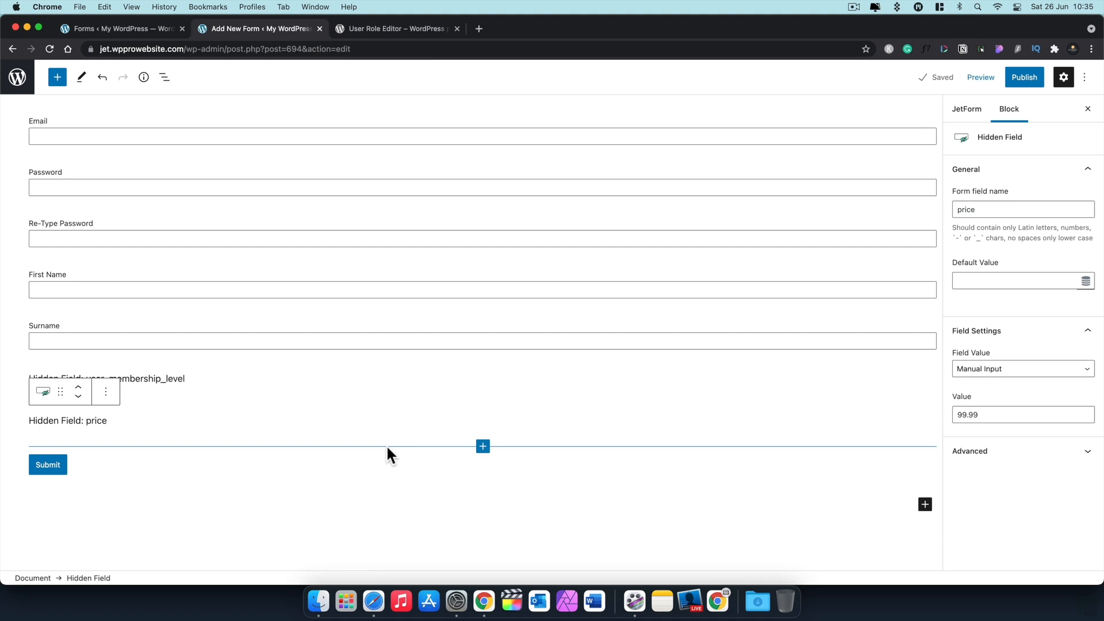
# Step: Switch on Is Required for Username, Email, Password, Re-Type Password and First Name
pyautogui.scroll(5, 333, 499)
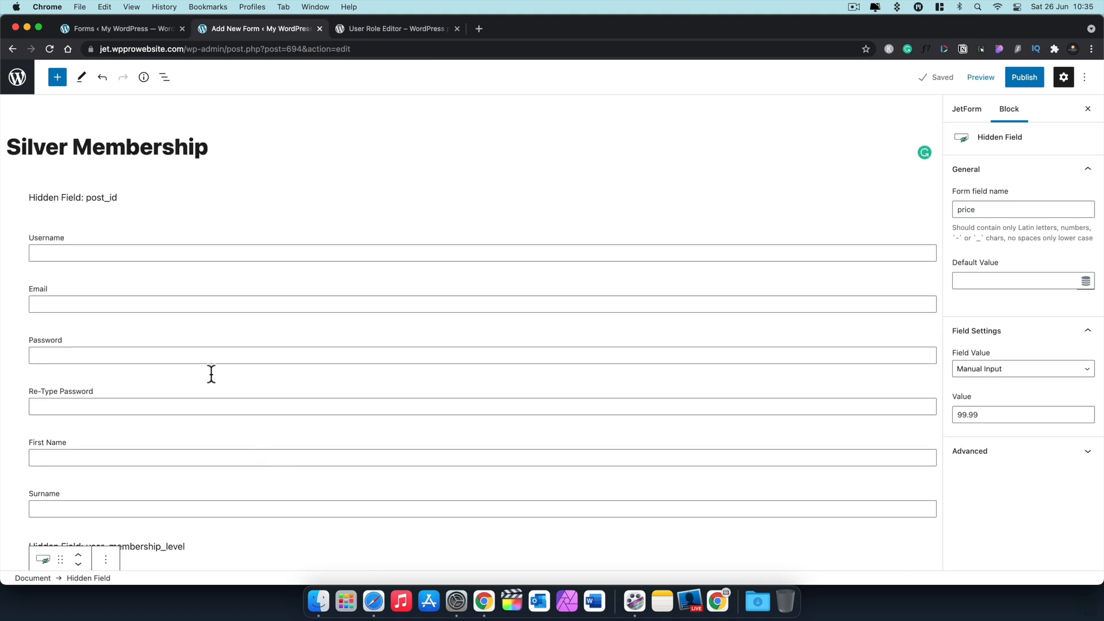
pyautogui.click(103, 250)
pyautogui.click(110, 211)
pyautogui.click(113, 302)
pyautogui.click(112, 263)
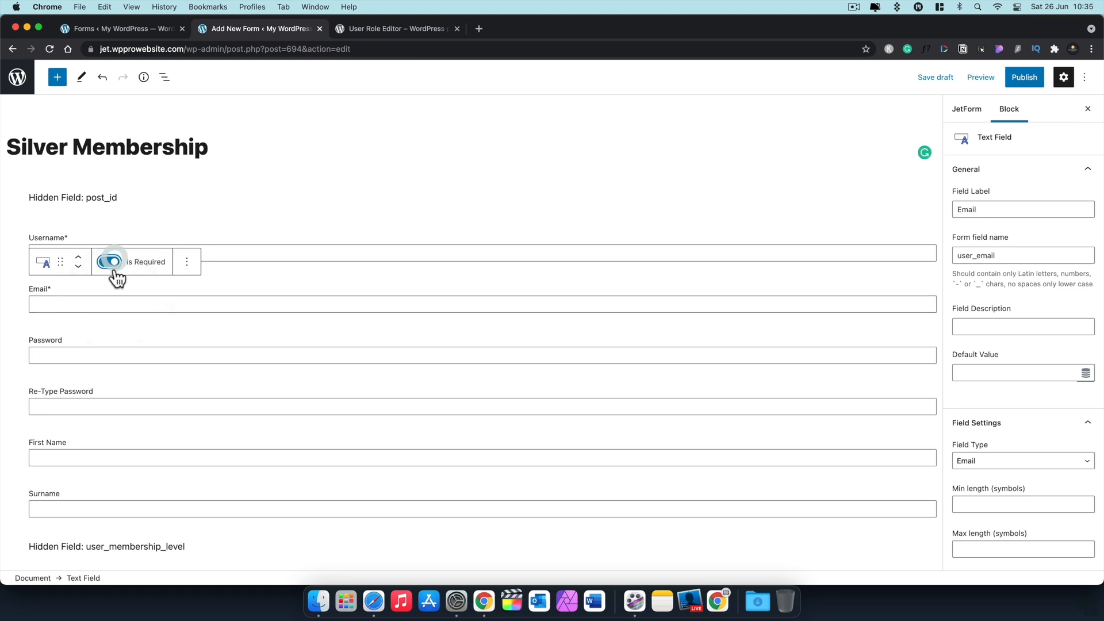
pyautogui.click(112, 353)
pyautogui.click(109, 314)
pyautogui.click(110, 407)
pyautogui.click(111, 364)
pyautogui.scroll(-2, 134, 506)
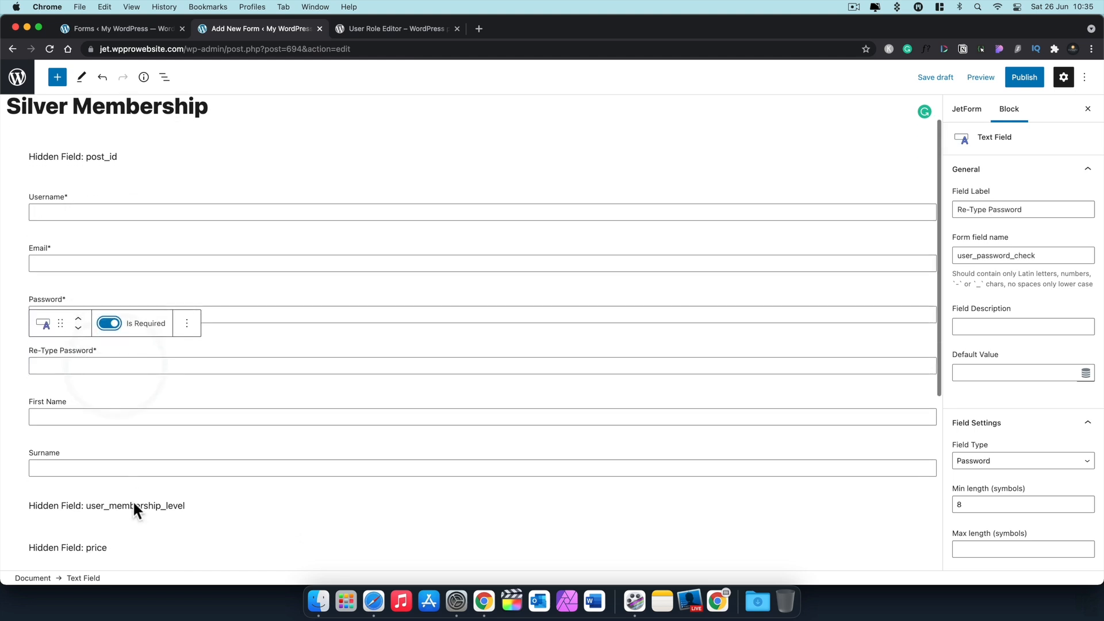
pyautogui.scroll(-1, 133, 506)
pyautogui.click(126, 394)
pyautogui.click(111, 354)
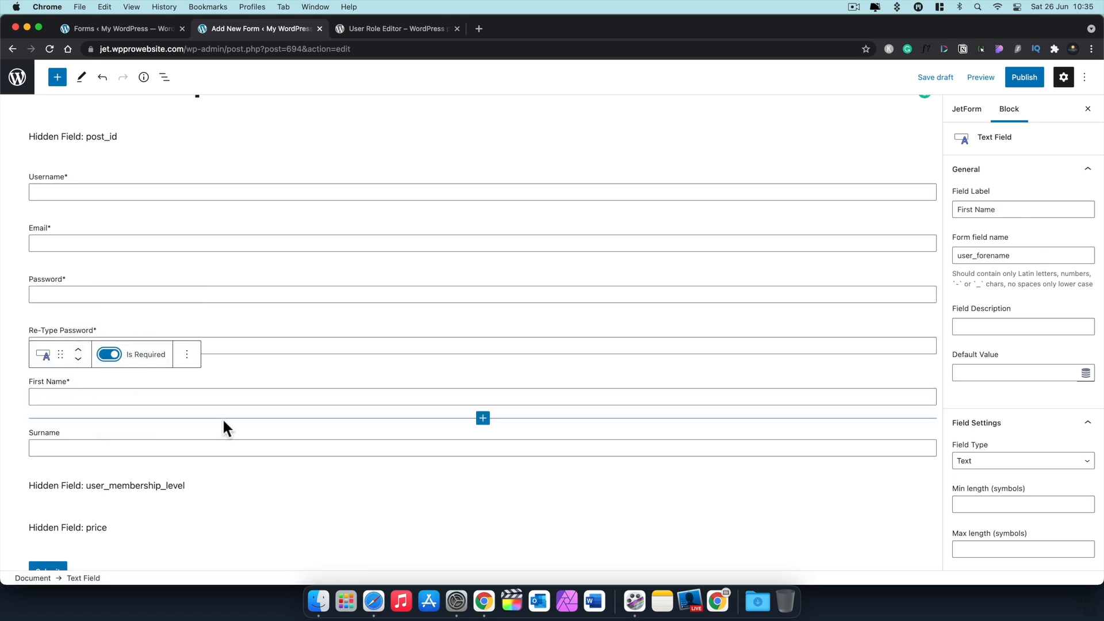
pyautogui.scroll(-5, 223, 422)
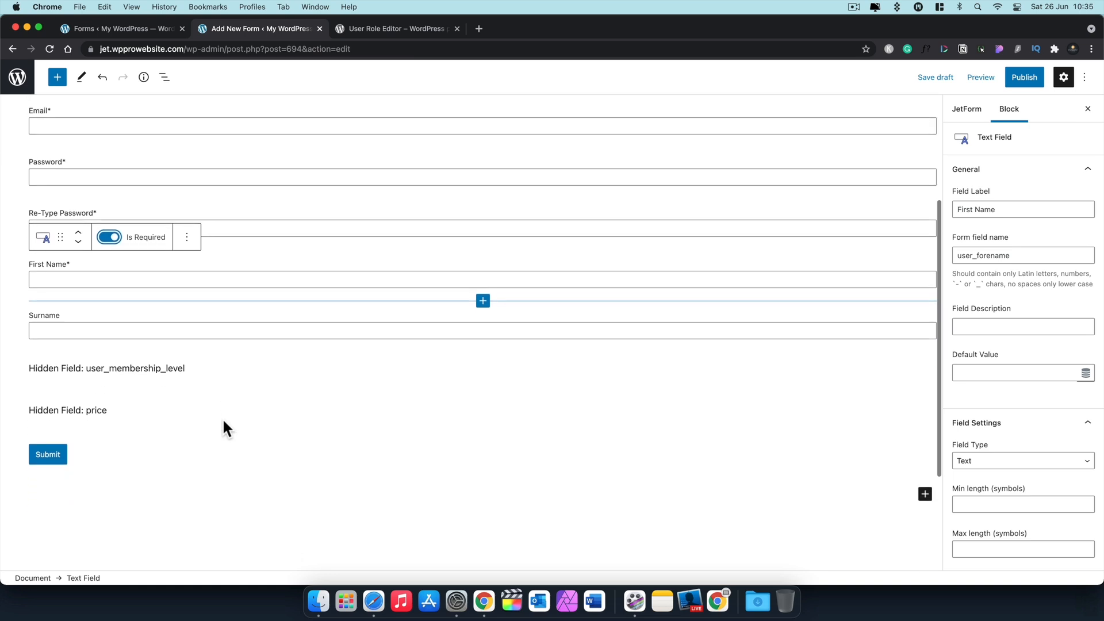
# Step: Change the Submit block's Field Label to Register and save the draft
pyautogui.click(51, 455)
pyautogui.click(43, 423)
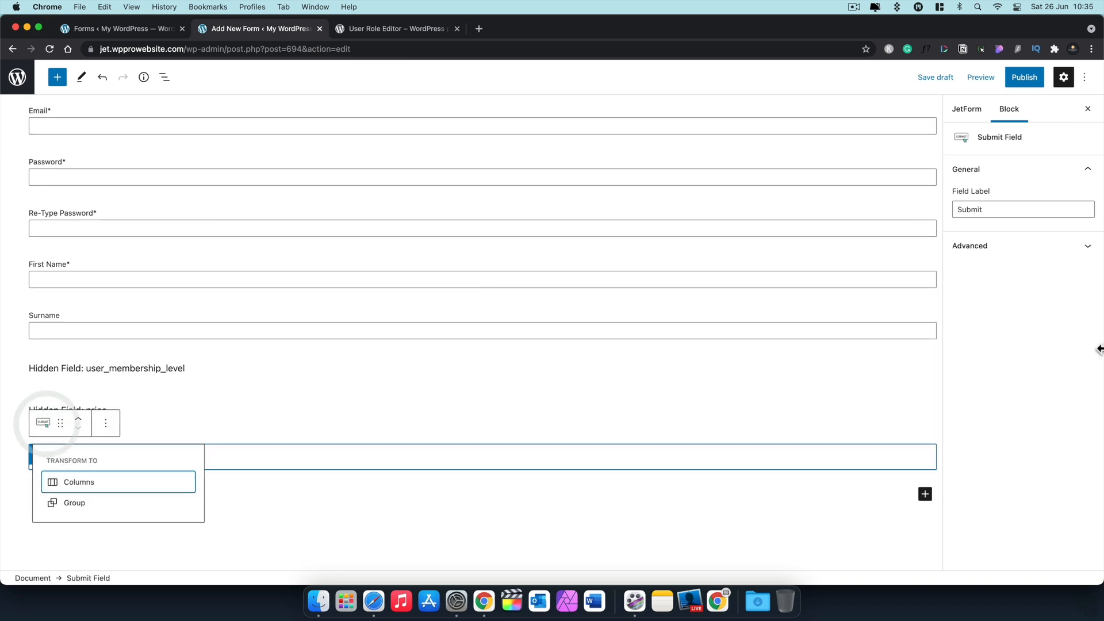
pyautogui.click(1051, 205)
pyautogui.moveTo(1010, 207); pyautogui.dragTo(957, 209)
pyautogui.write('Register')
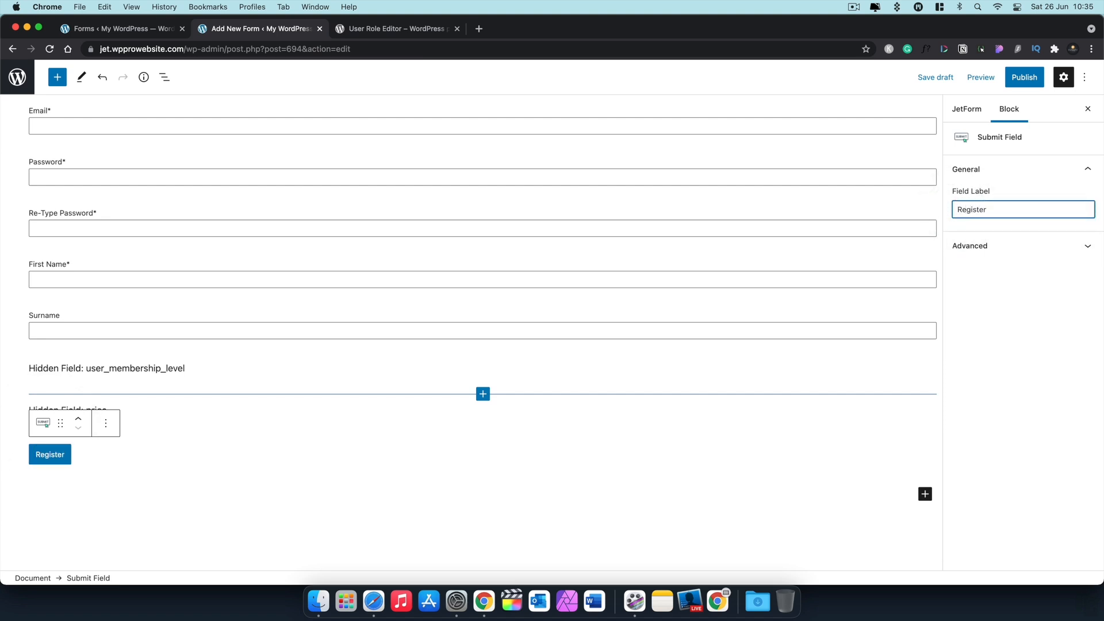
pyautogui.click(934, 78)
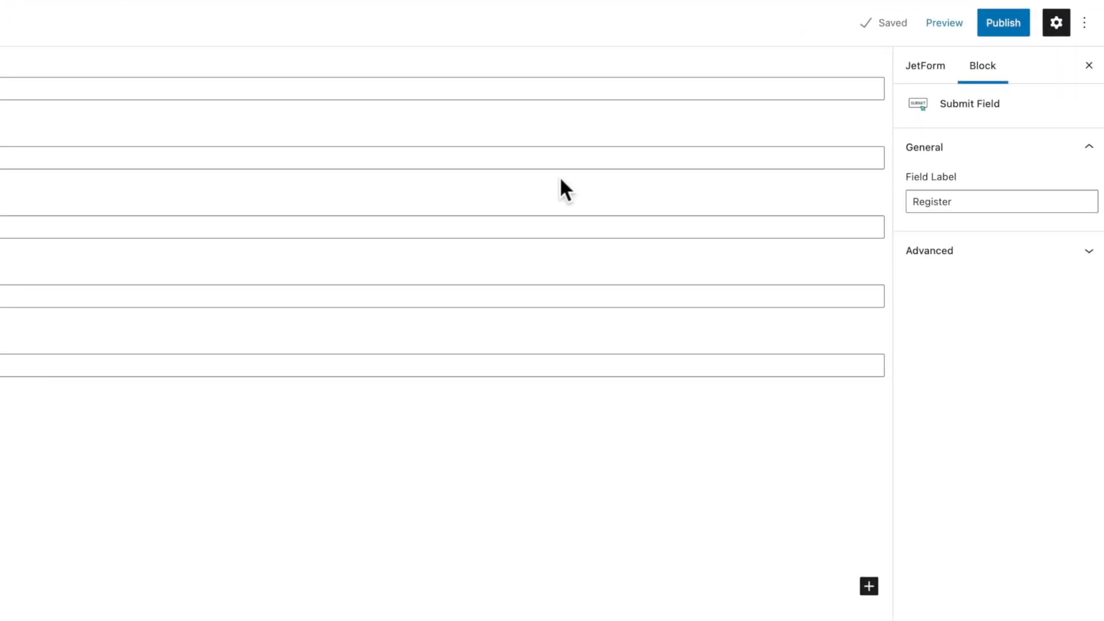
# Step: In the JetForm Form Settings, use * as the Required Mark and AJAX as the Submit Type
pyautogui.click(924, 64)
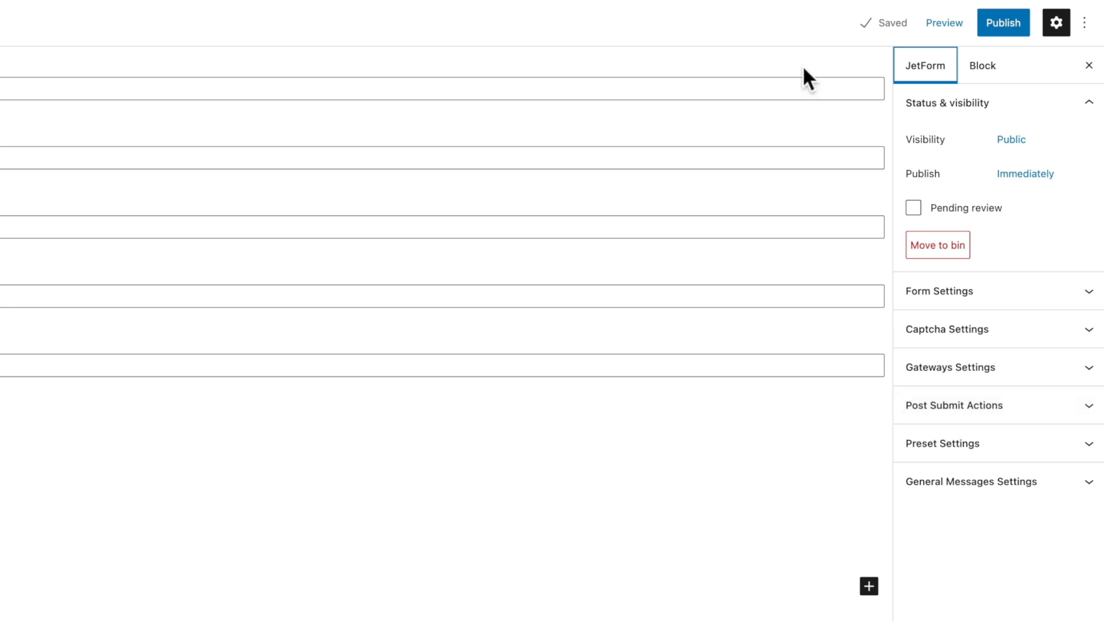
pyautogui.click(972, 299)
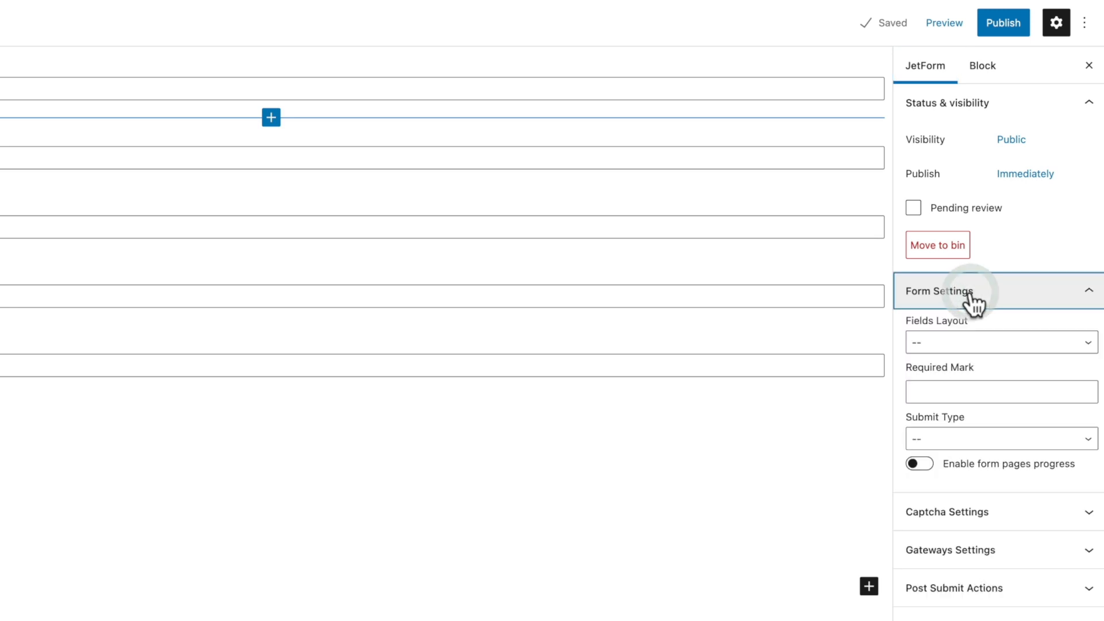
pyautogui.click(977, 344)
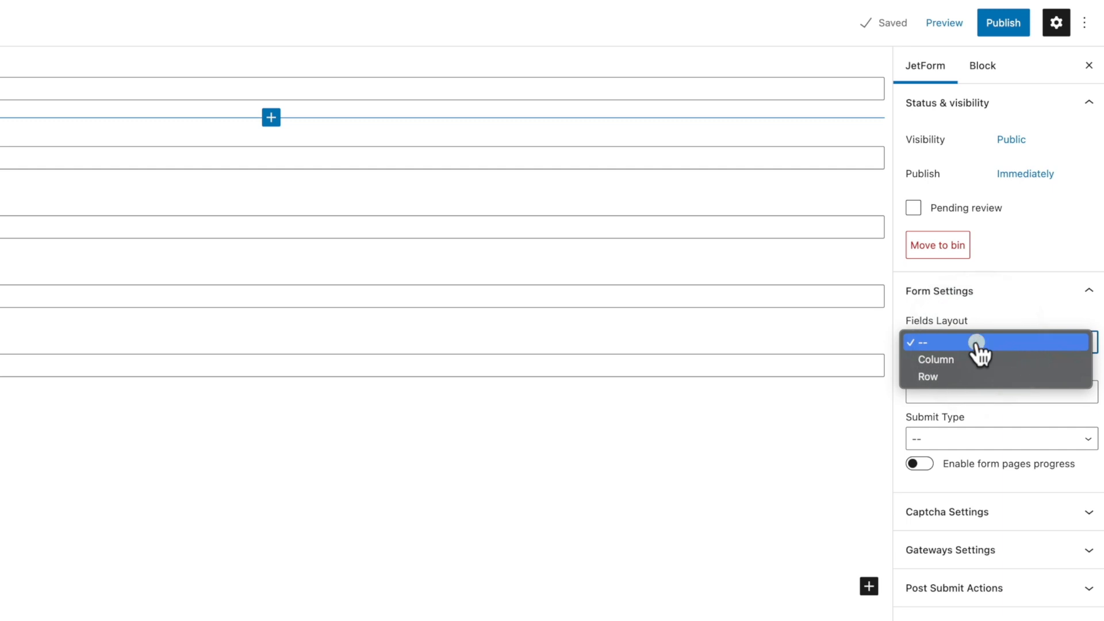
pyautogui.click(978, 344)
pyautogui.click(1009, 391)
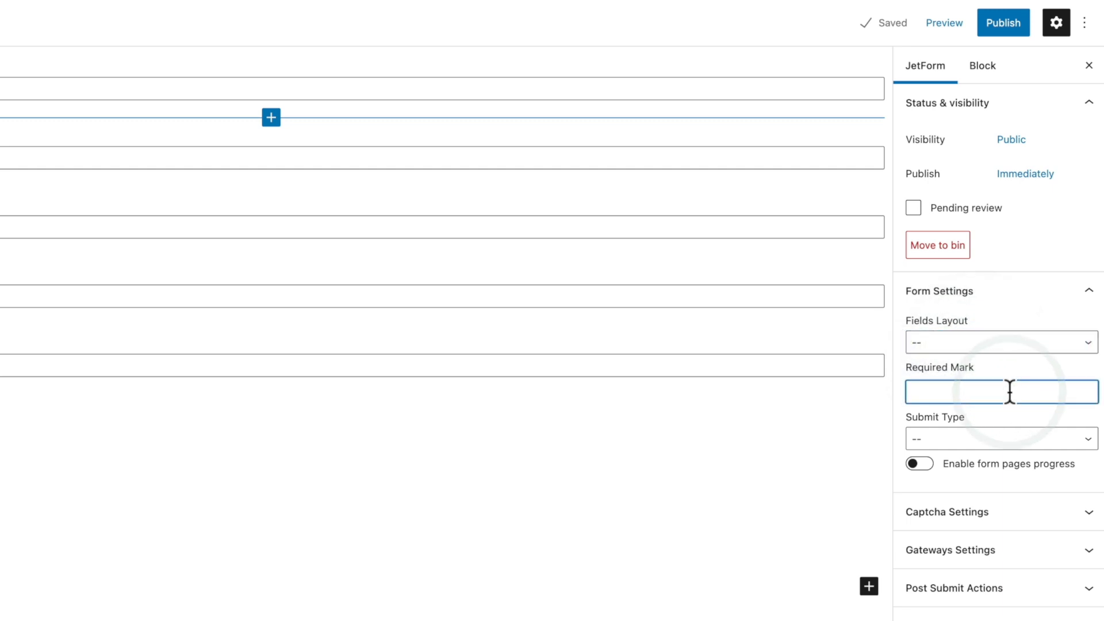
pyautogui.write('*')
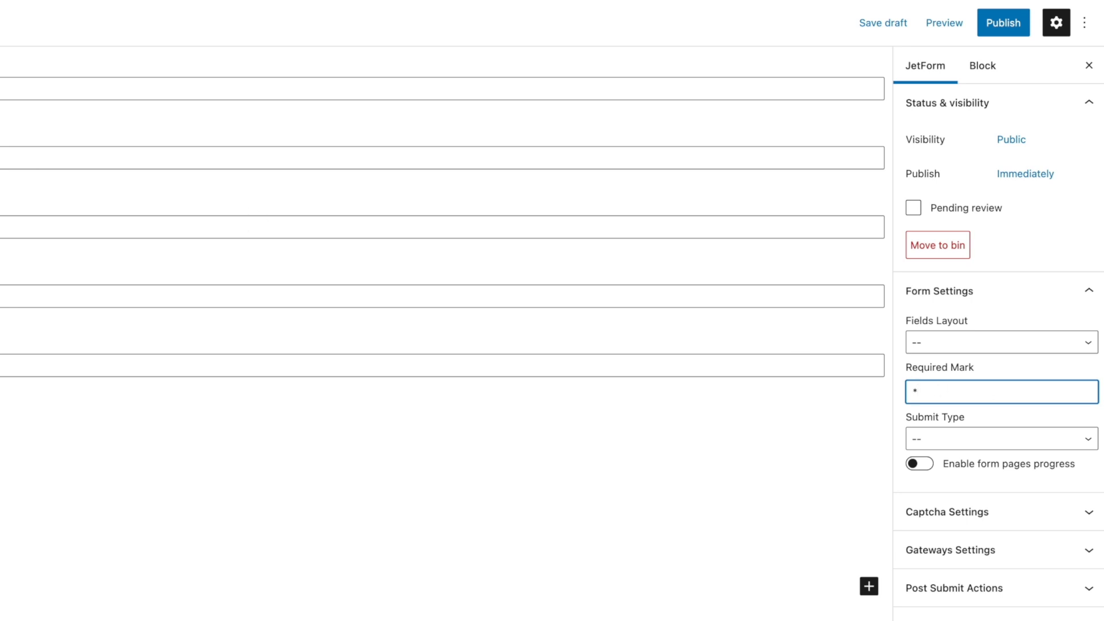
pyautogui.click(1030, 444)
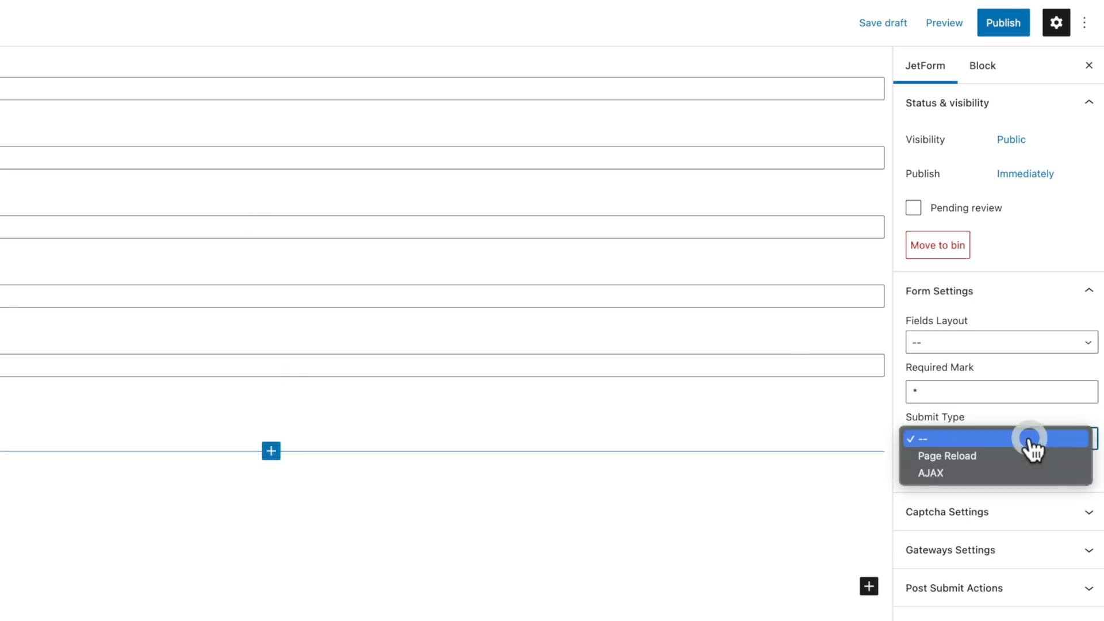
pyautogui.click(971, 475)
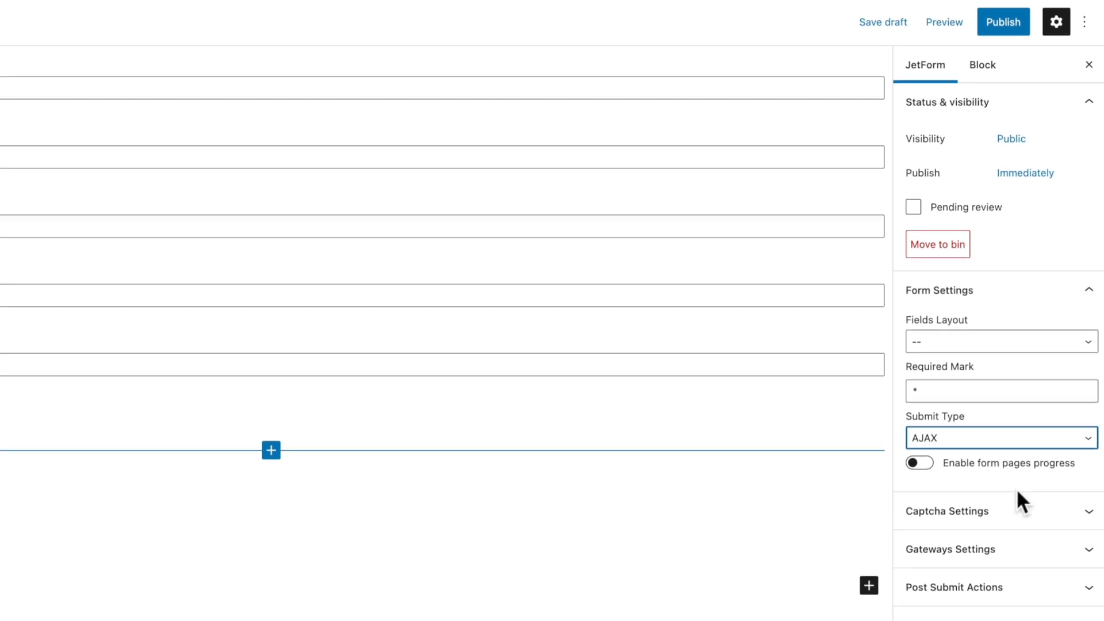
pyautogui.click(975, 511)
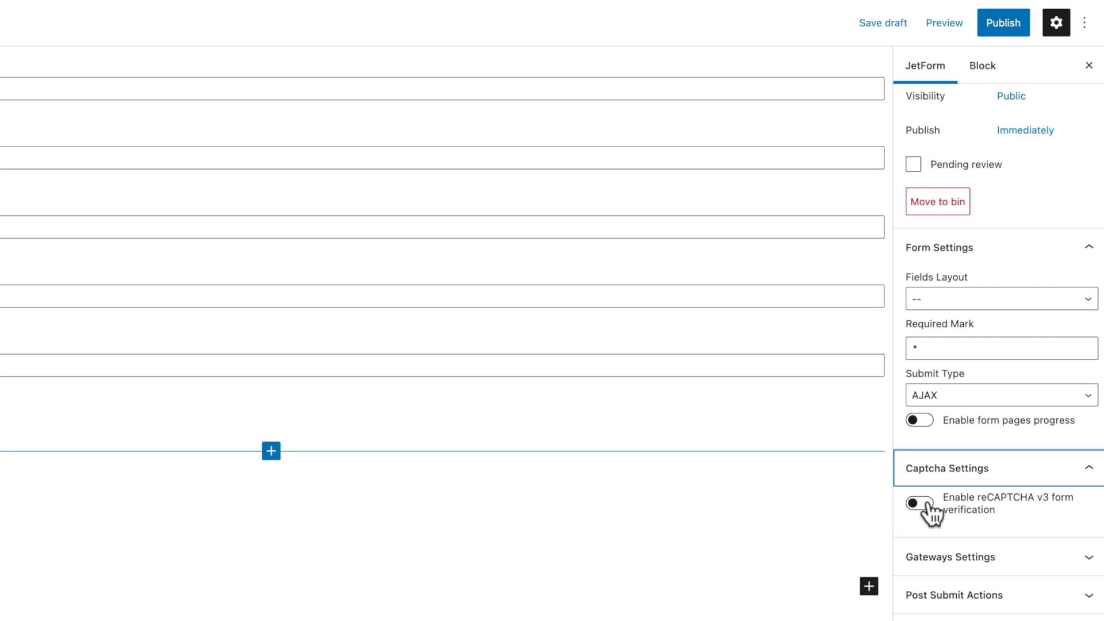
# Step: Select PayPal Checkout as the gateway and reveal the Post Submit Actions list
pyautogui.click(951, 558)
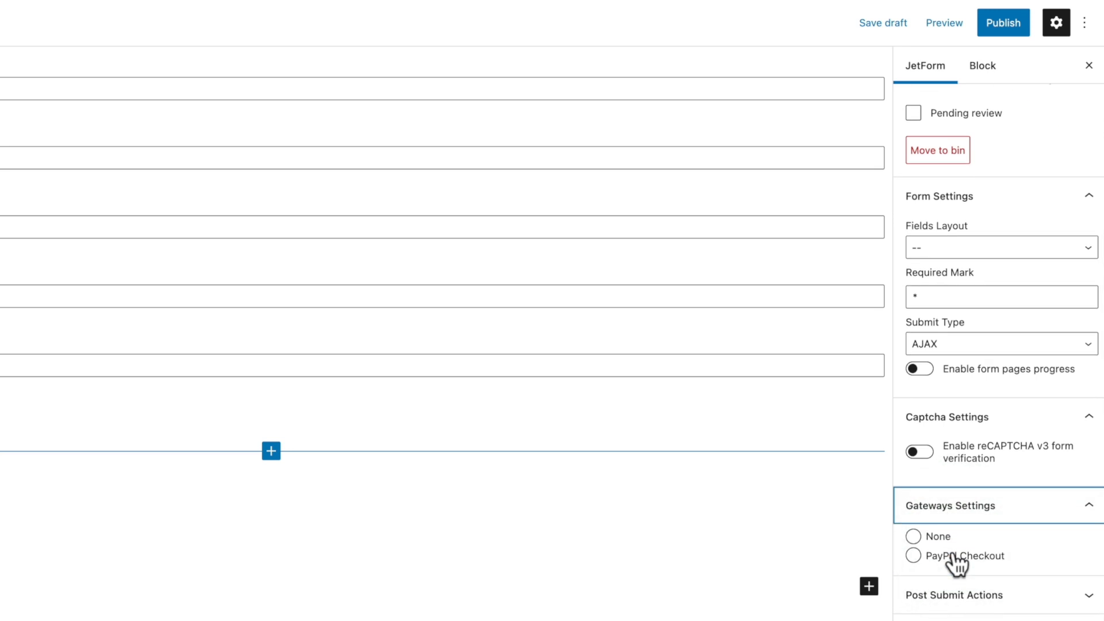
pyautogui.click(913, 555)
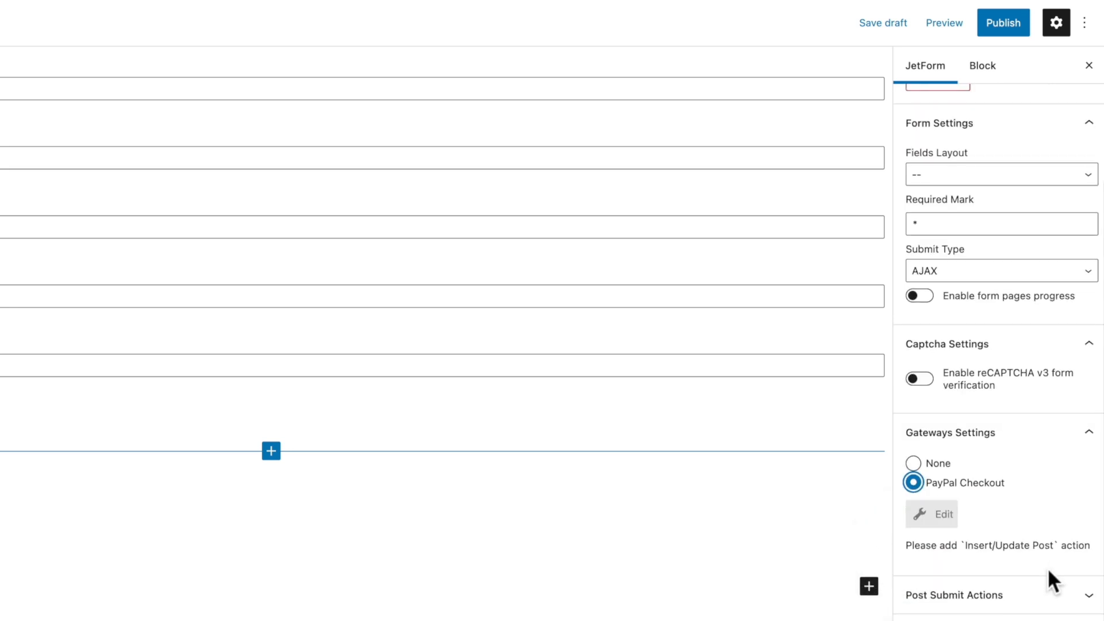
pyautogui.click(927, 516)
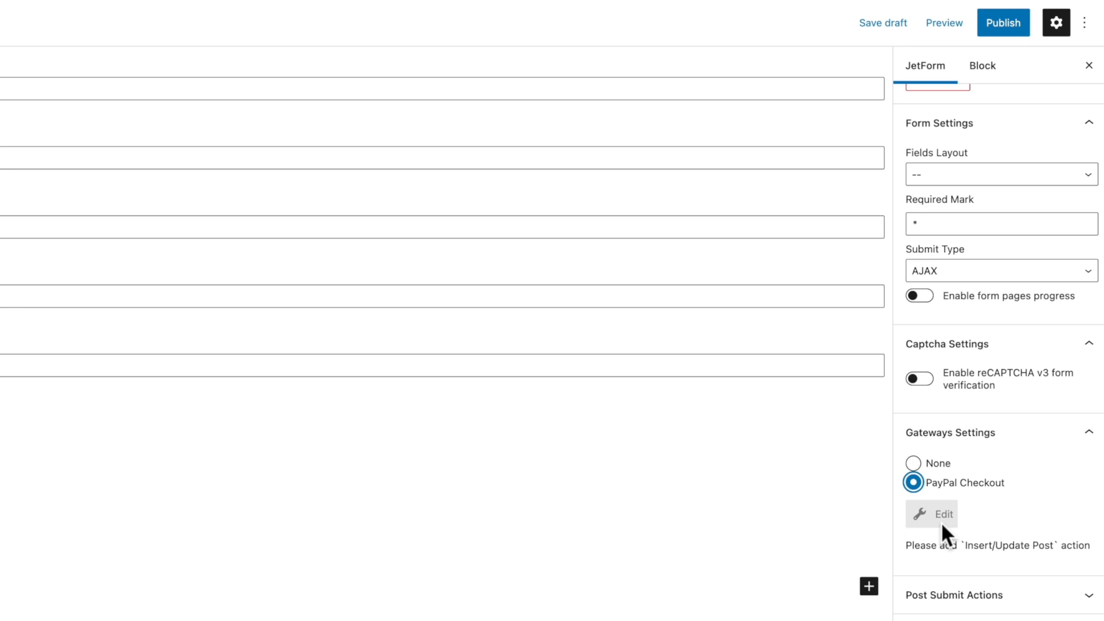
pyautogui.click(982, 598)
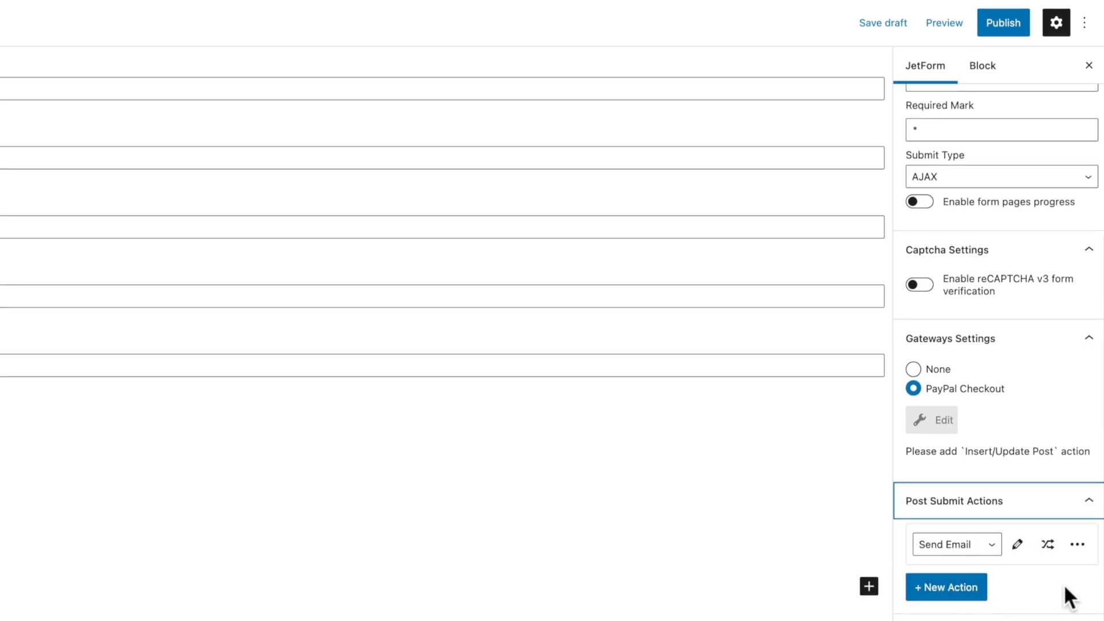
# Step: Switch the Send Email action to Register User and open its edit settings
pyautogui.click(992, 554)
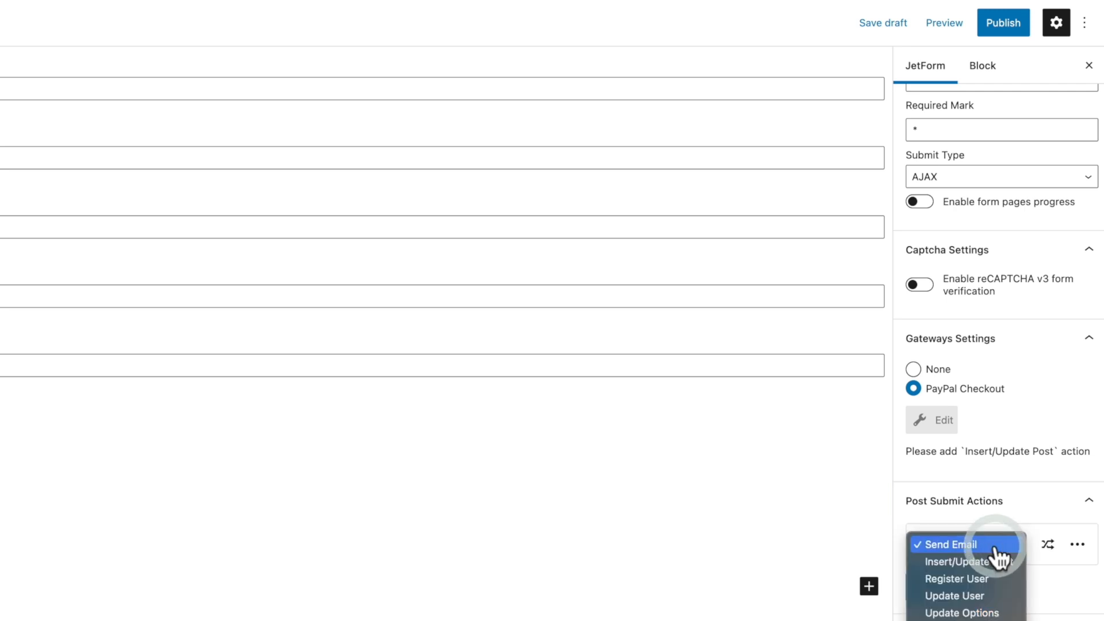
pyautogui.click(976, 581)
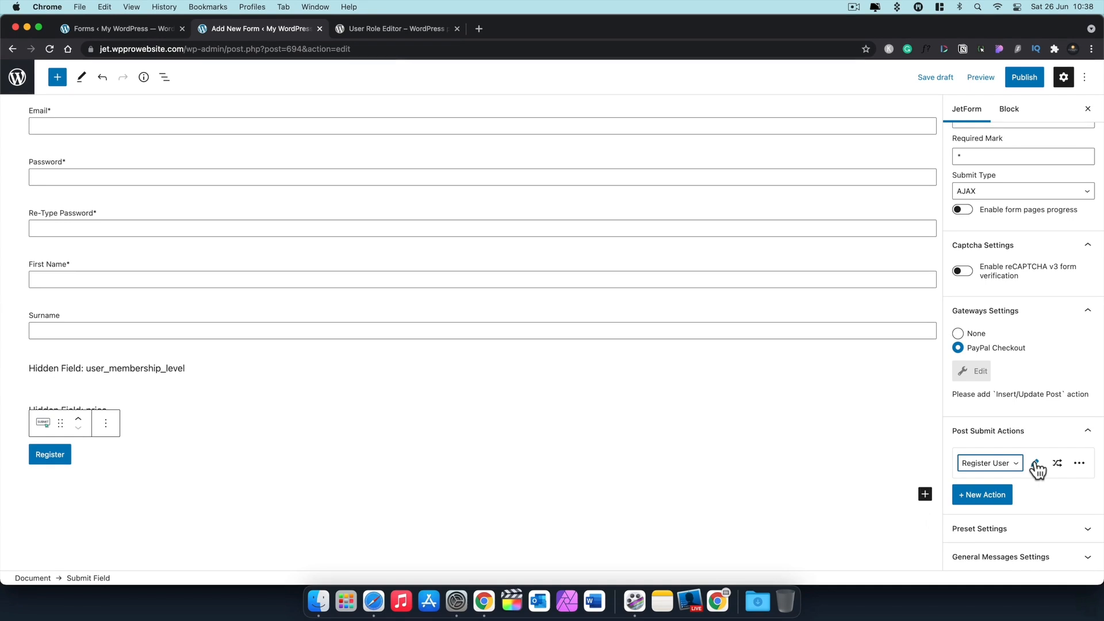
pyautogui.click(1035, 464)
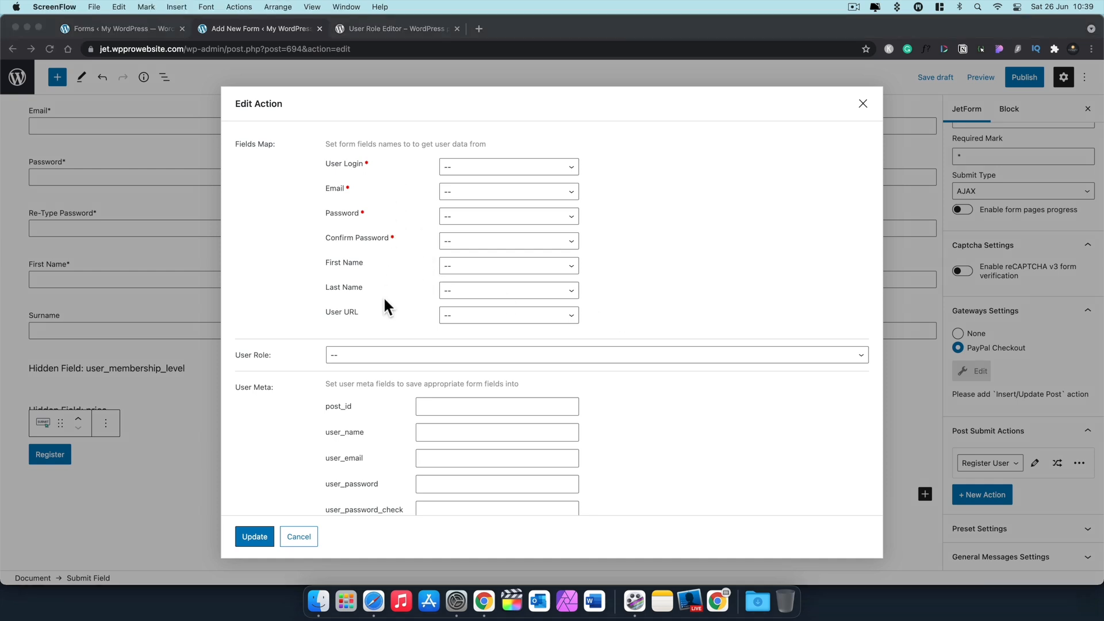
# Step: Map User Login to Username, Email to Email and Password to Password
pyautogui.click(478, 160)
pyautogui.click(511, 170)
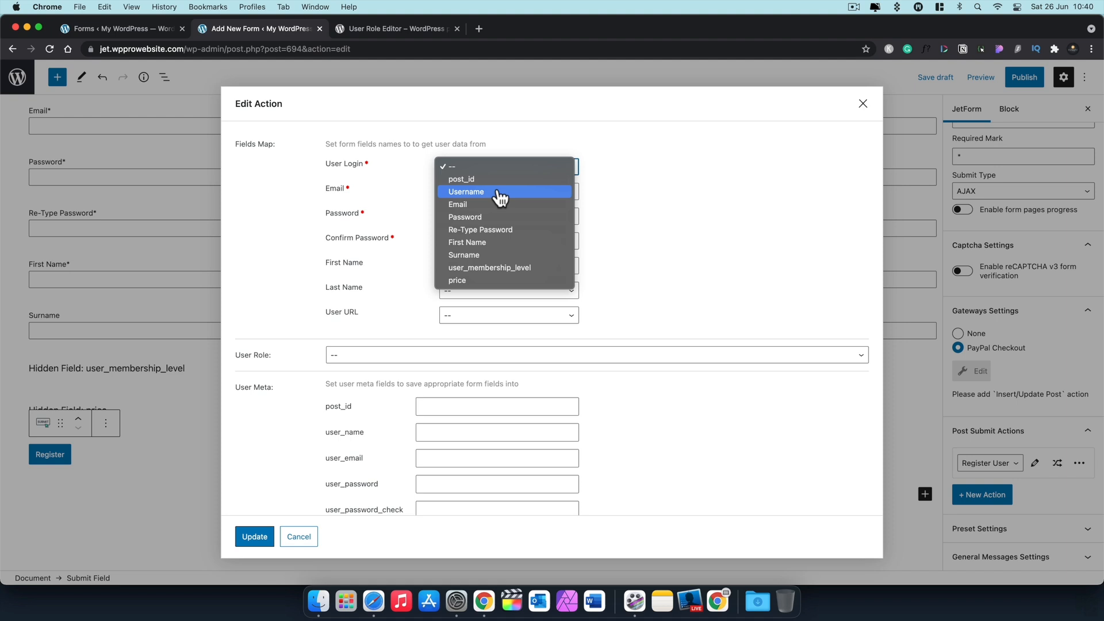
pyautogui.click(499, 192)
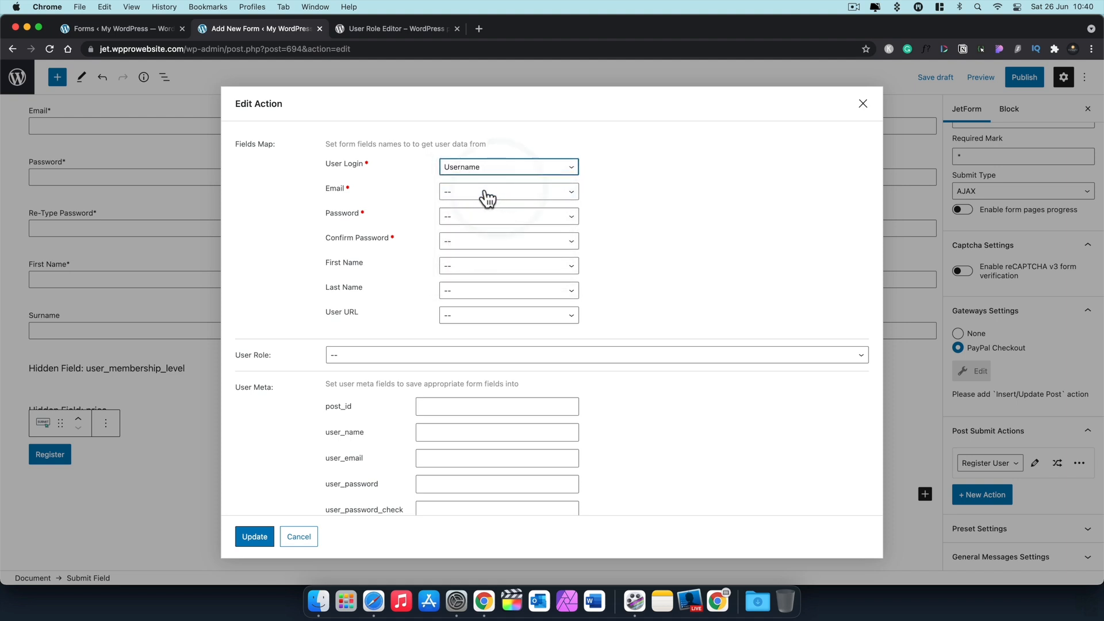
pyautogui.click(487, 192)
pyautogui.click(482, 229)
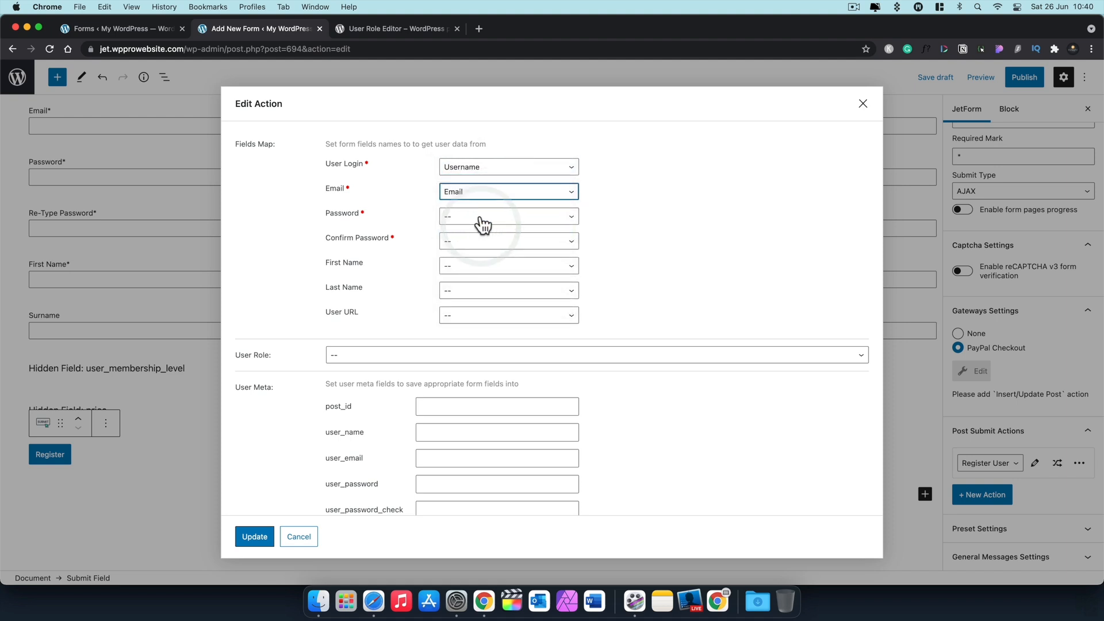
pyautogui.click(480, 219)
pyautogui.click(480, 267)
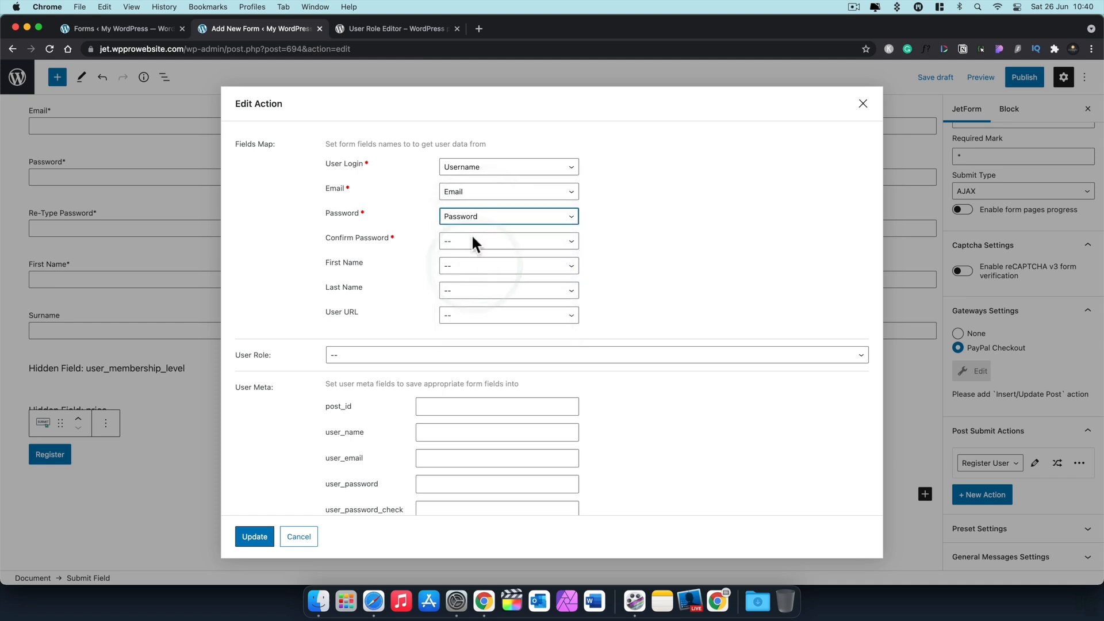
# Step: Map Confirm Password to Re-Type Password, First Name to First Name, and Last Name to Surname
pyautogui.click(471, 237)
pyautogui.click(466, 304)
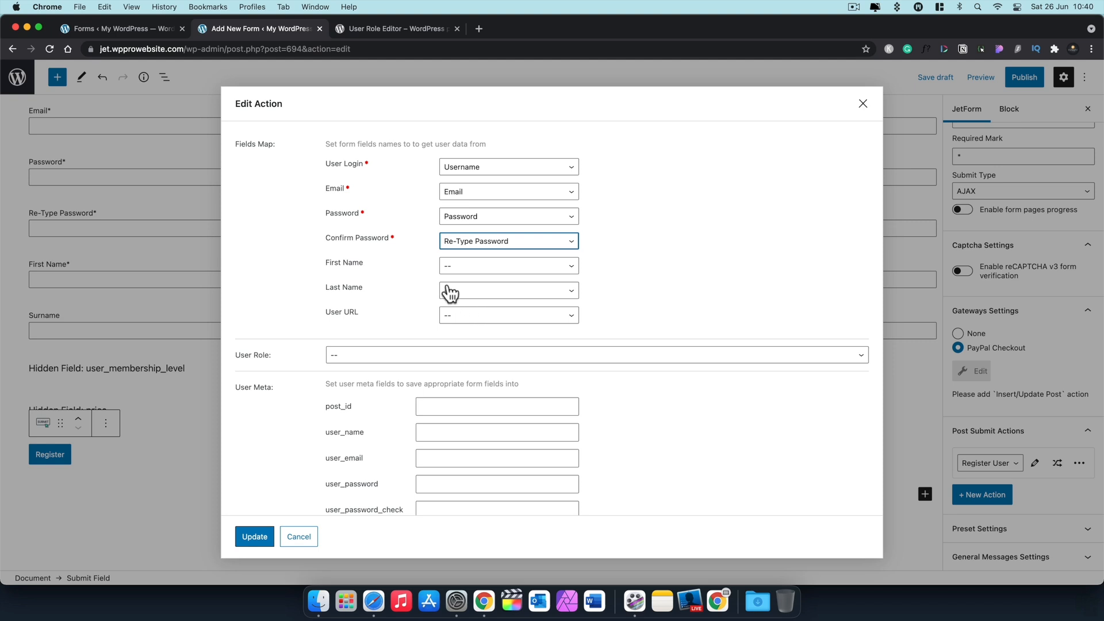
pyautogui.click(457, 266)
pyautogui.click(467, 344)
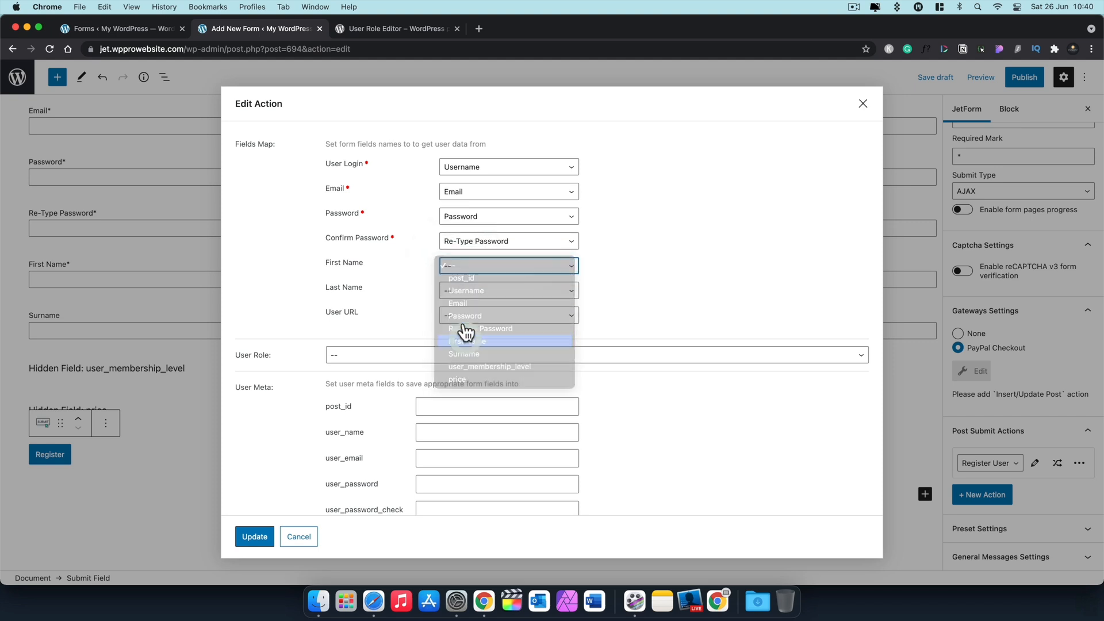
pyautogui.click(454, 289)
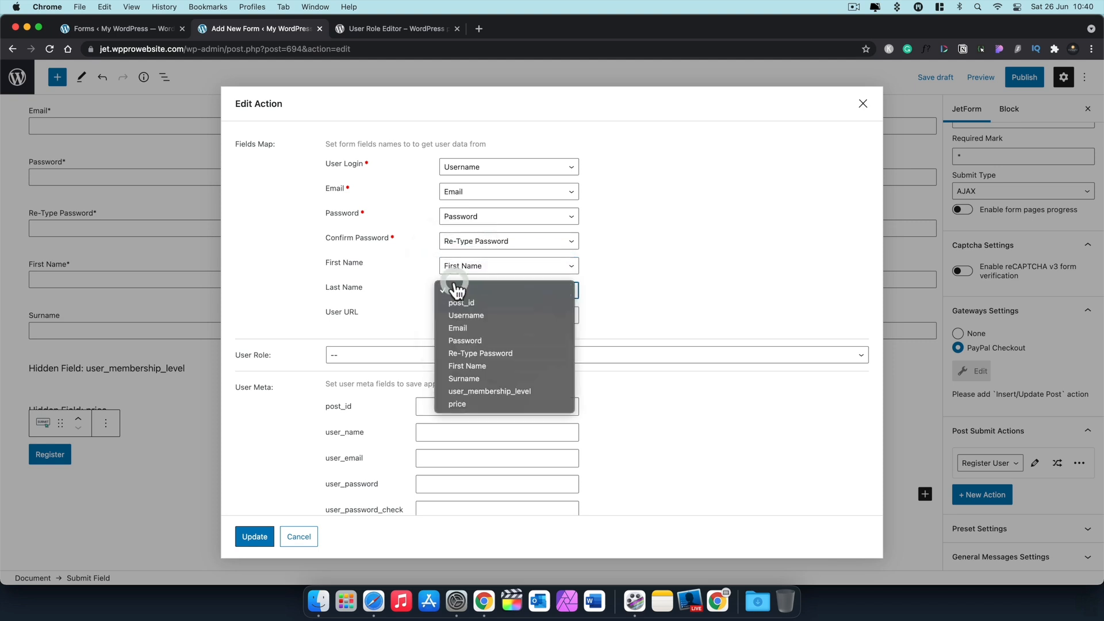
pyautogui.click(460, 379)
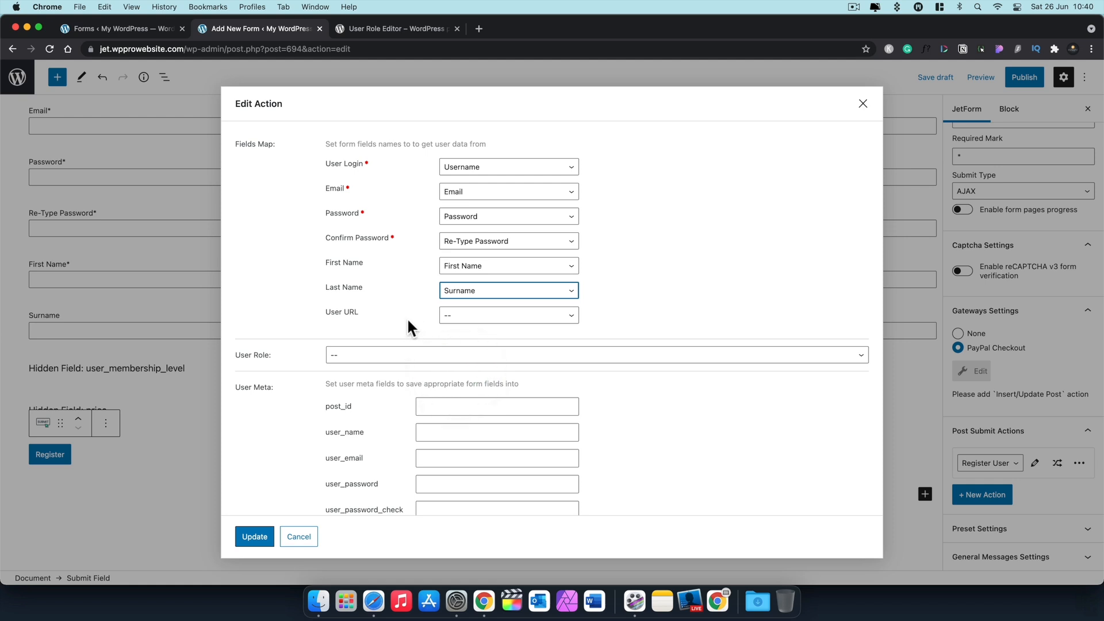
pyautogui.scroll(-3, 291, 440)
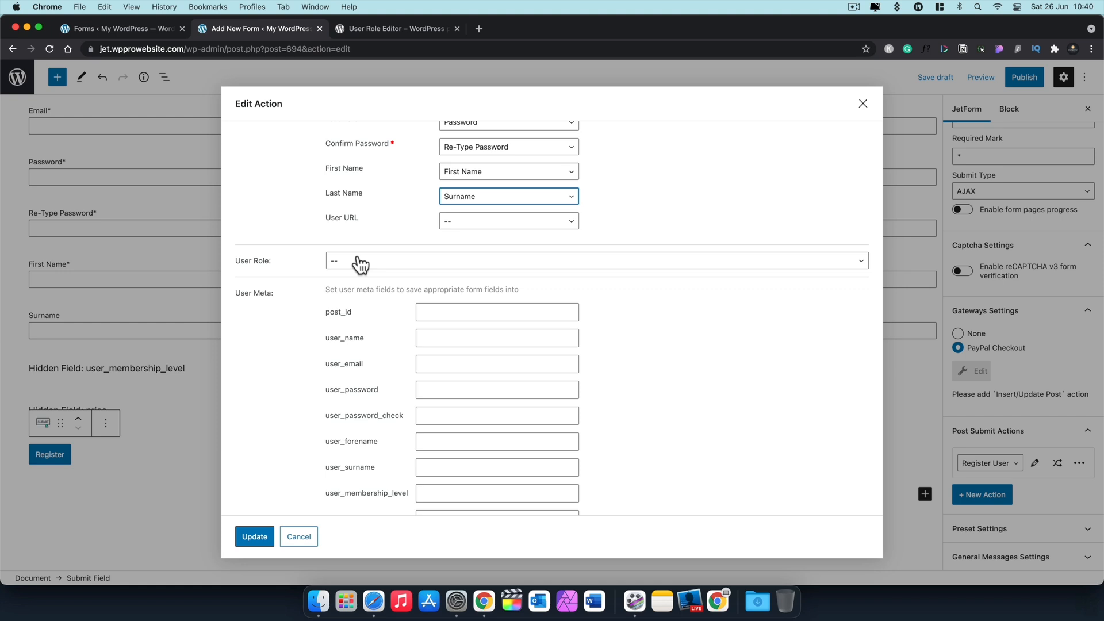
# Step: Set the Register User action's User Role to Silver Member
pyautogui.click(361, 266)
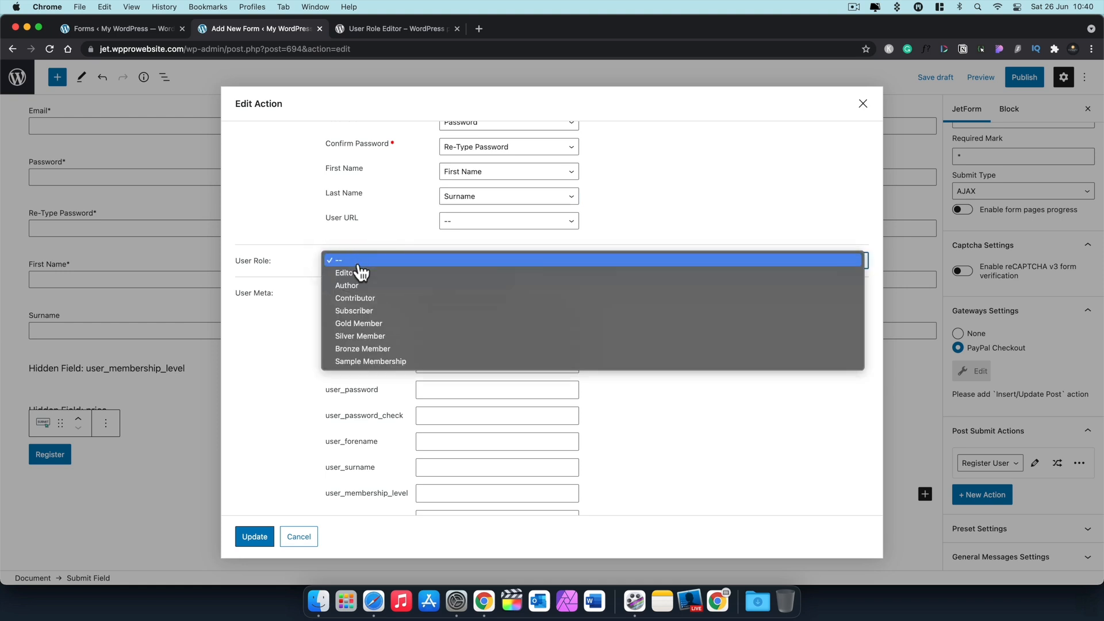
pyautogui.click(368, 339)
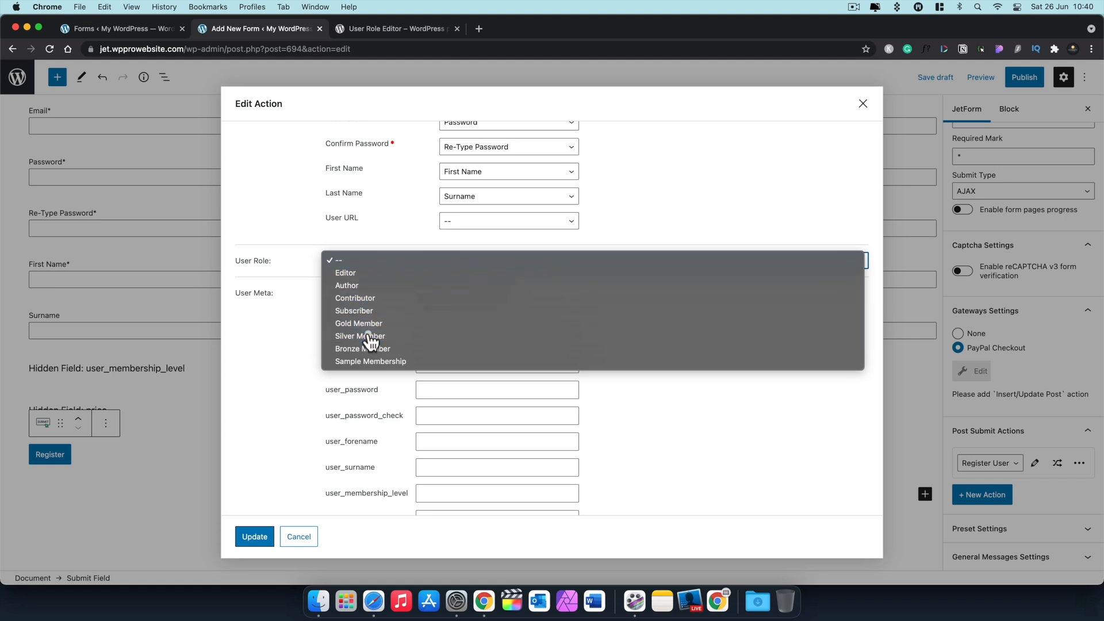
pyautogui.scroll(2, 318, 319)
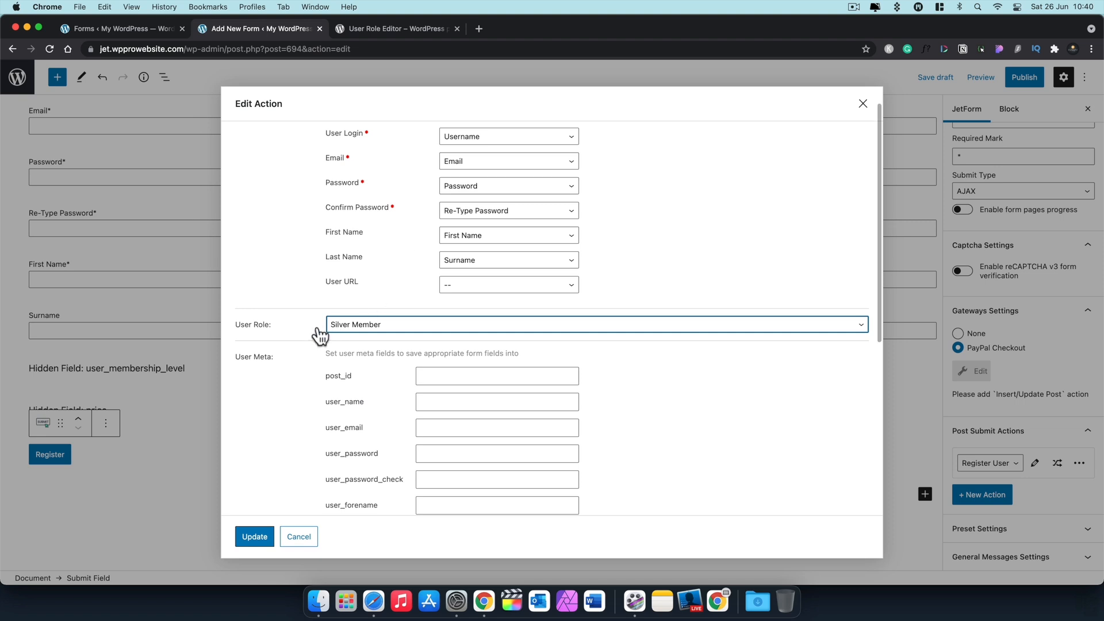
pyautogui.scroll(-2, 309, 362)
pyautogui.scroll(-3, 310, 363)
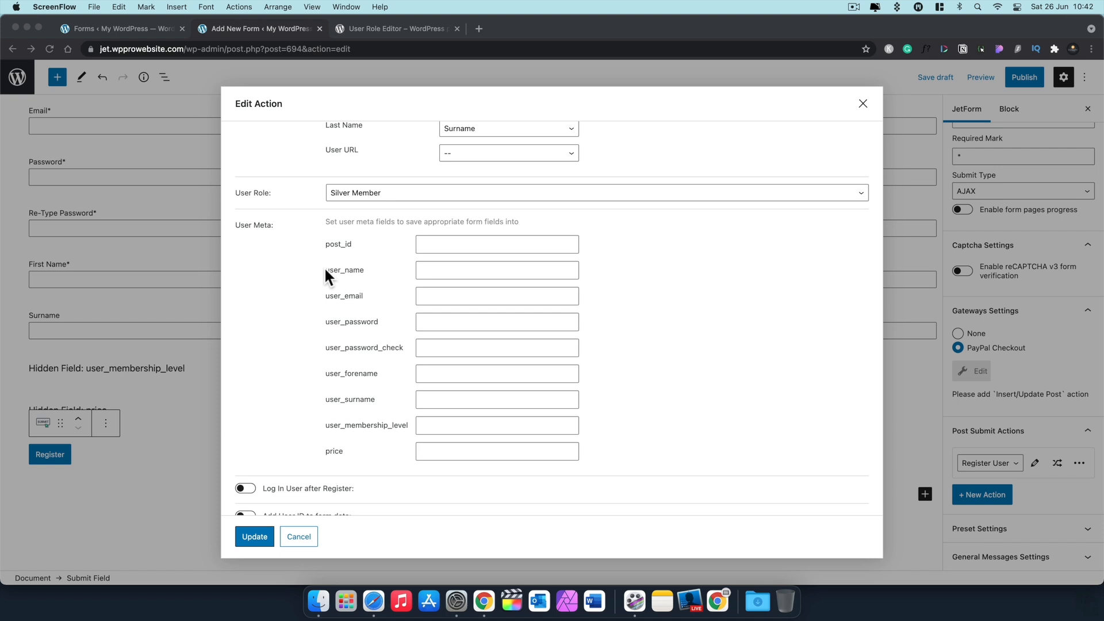
# Step: Copy the user_name label and paste it as its User Meta key
pyautogui.click(365, 274)
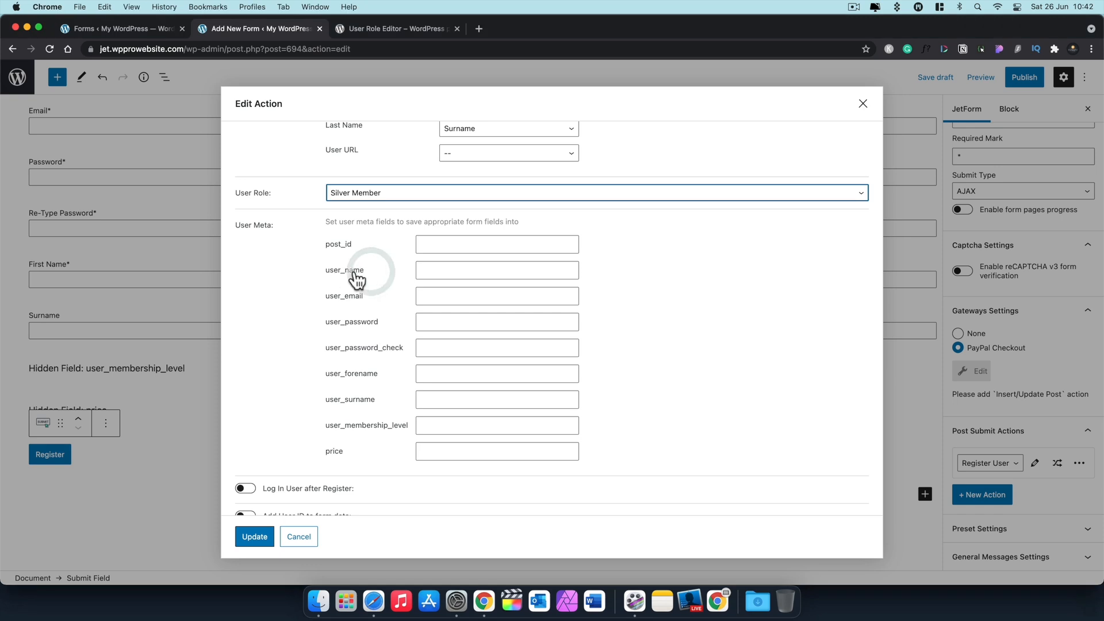
pyautogui.moveTo(366, 274); pyautogui.dragTo(326, 274)
pyautogui.press('super+c')
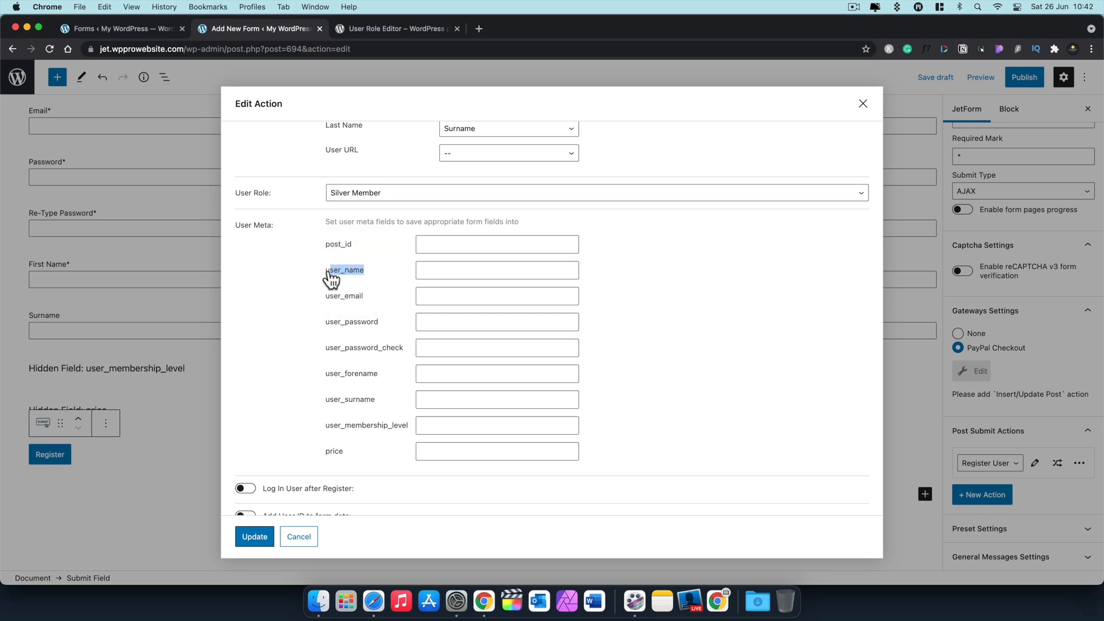
pyautogui.click(442, 267)
pyautogui.press('super+v')
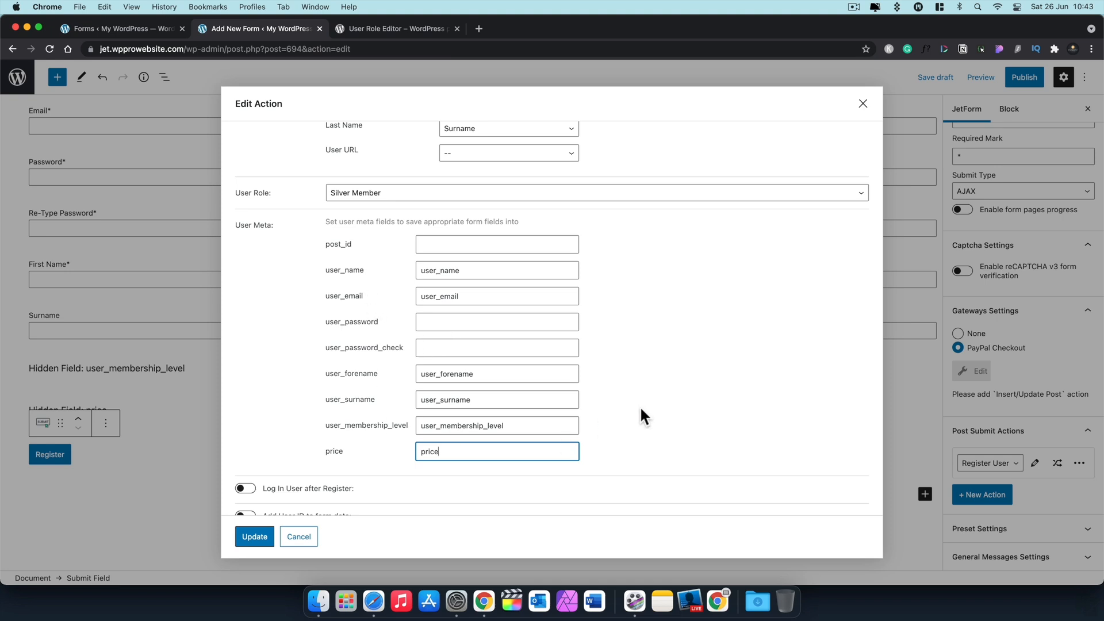
# Step: Scroll through the remaining settings and apply the Register User action with Update
pyautogui.scroll(-1, 641, 414)
pyautogui.scroll(-5, 641, 414)
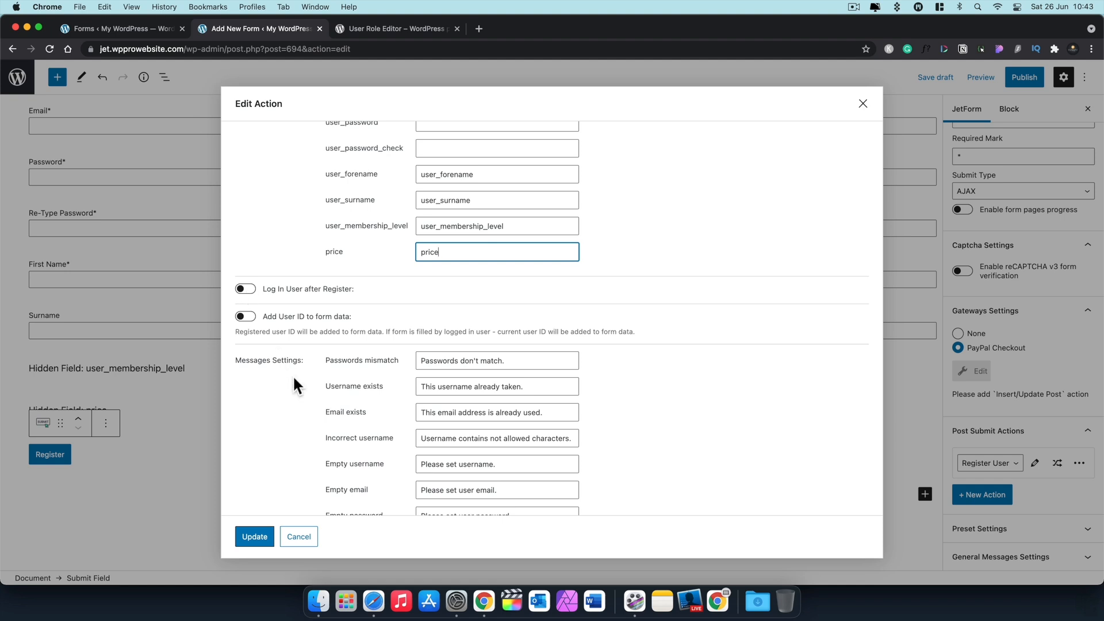
pyautogui.scroll(-3, 293, 398)
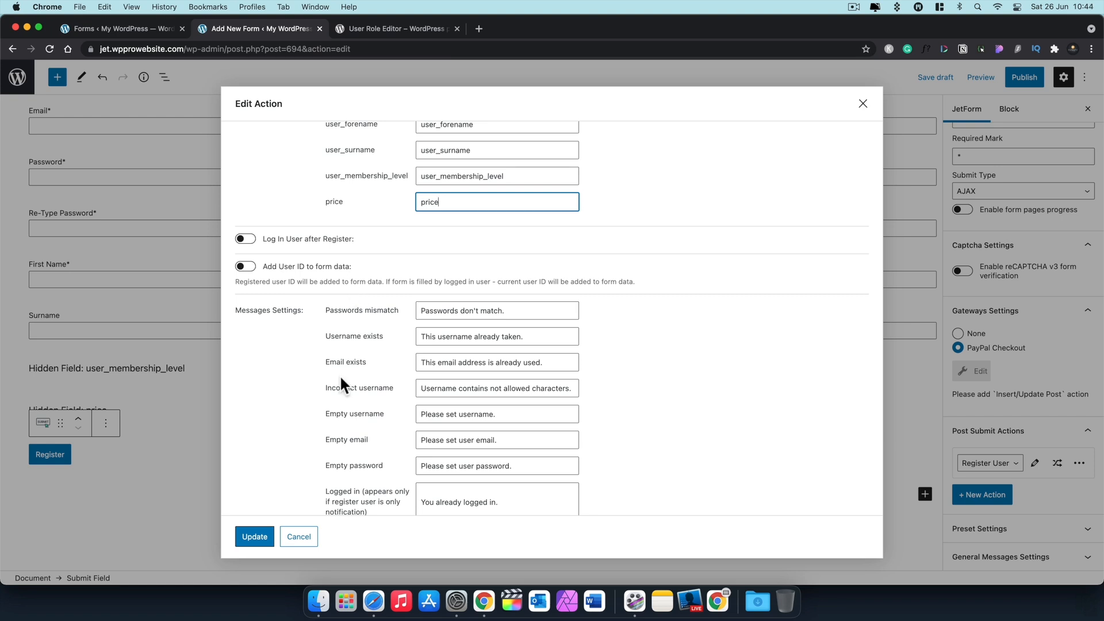
pyautogui.scroll(-1, 335, 422)
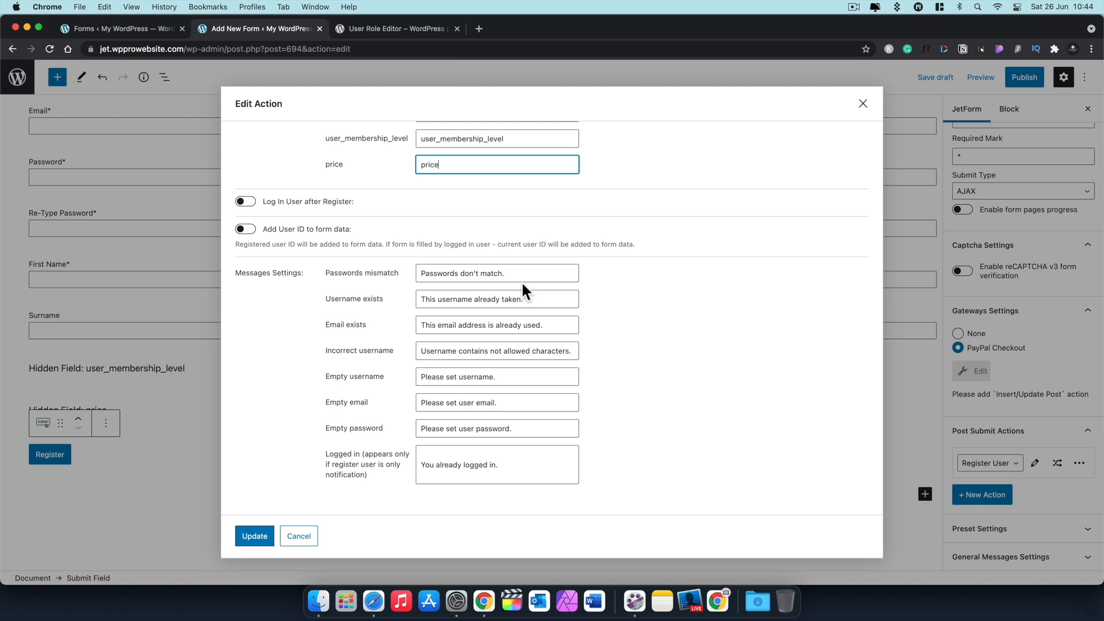
pyautogui.click(254, 536)
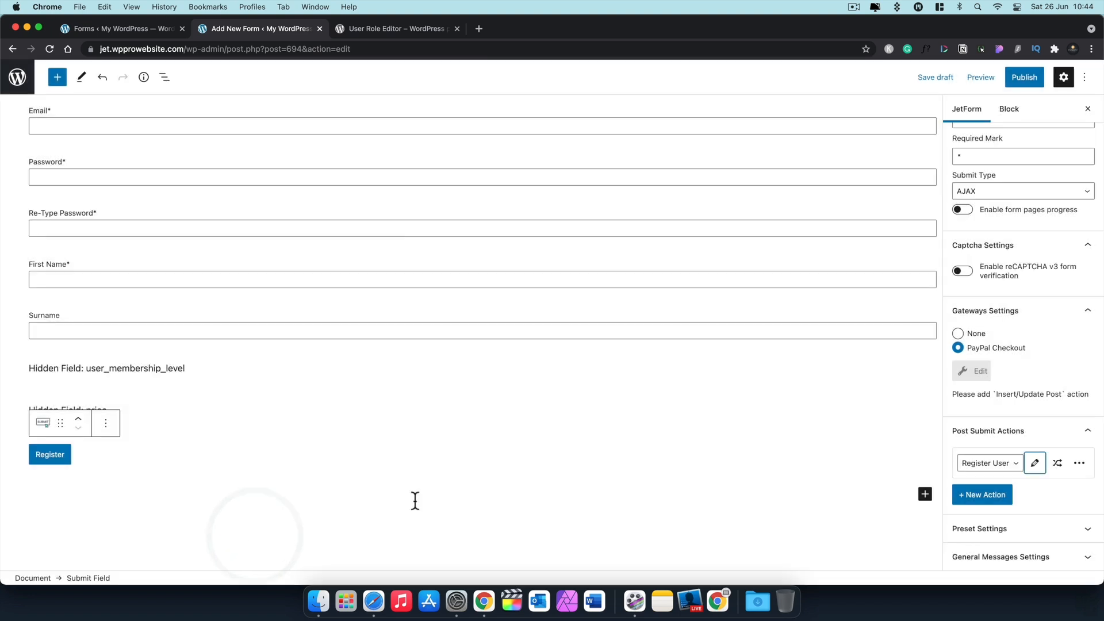
# Step: Enable 'Log In User after Register' on the Register User action and update it
pyautogui.click(1034, 463)
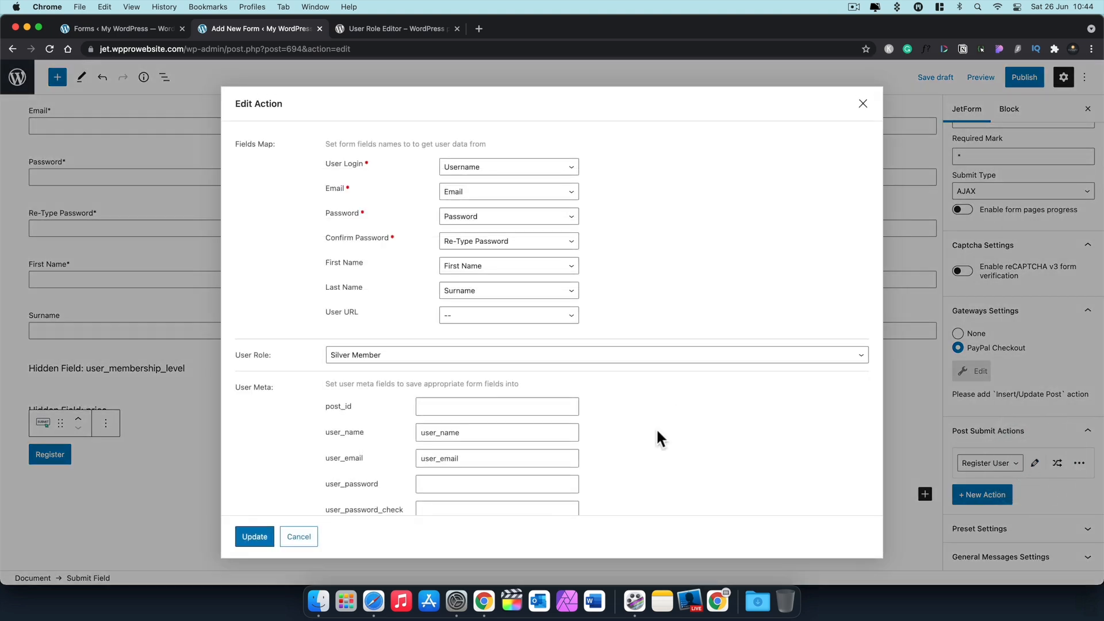
pyautogui.scroll(-5, 661, 460)
pyautogui.scroll(-5, 663, 466)
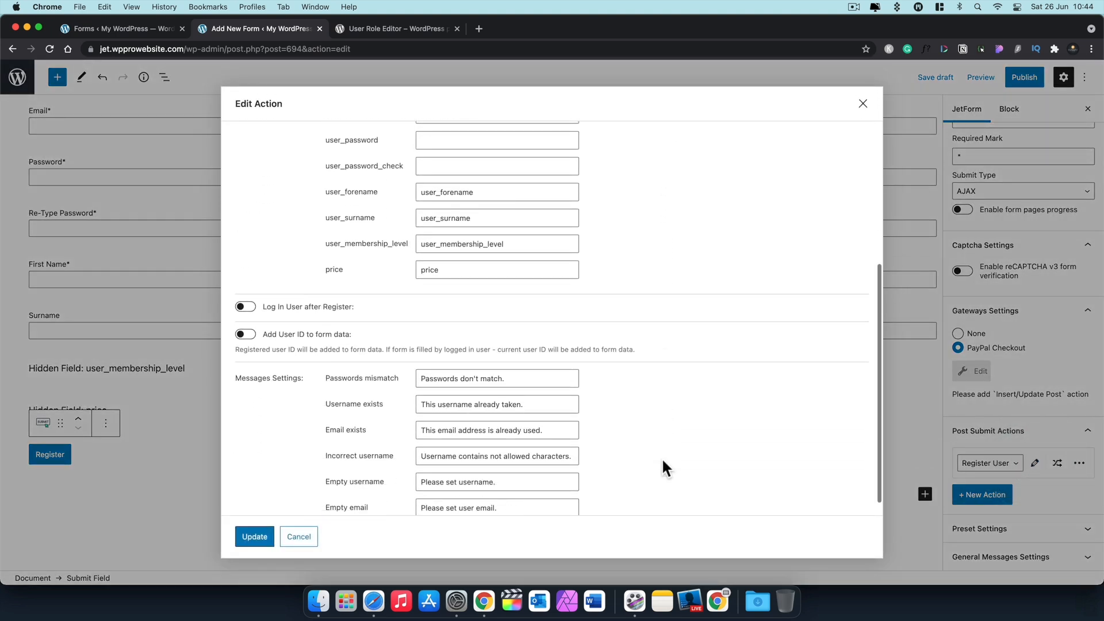
pyautogui.scroll(5, 662, 465)
pyautogui.scroll(3, 662, 467)
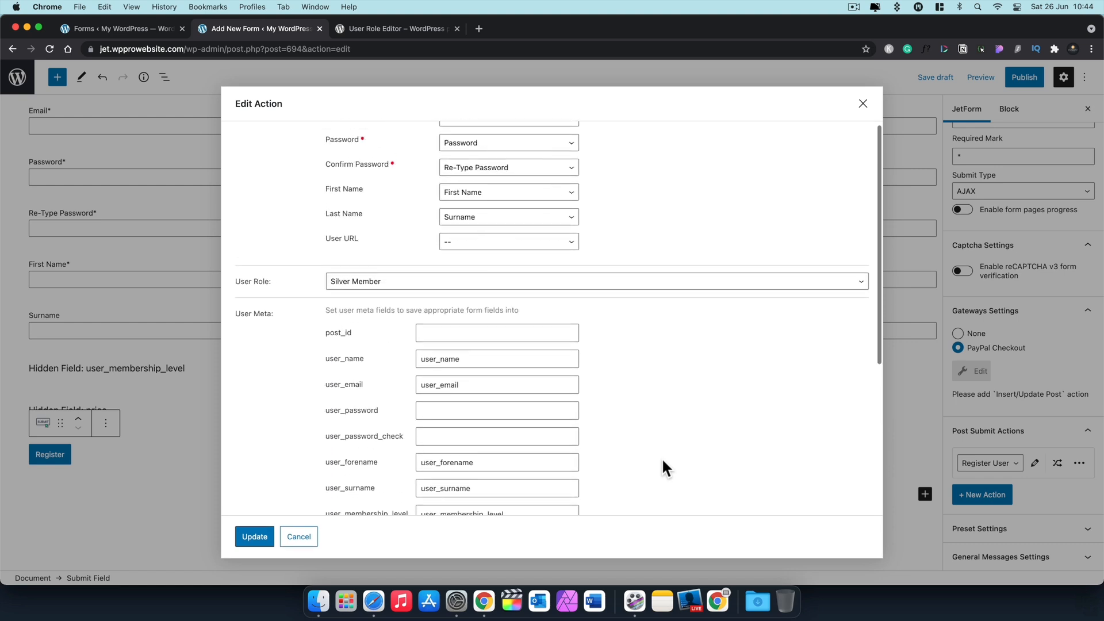
pyautogui.scroll(-5, 641, 467)
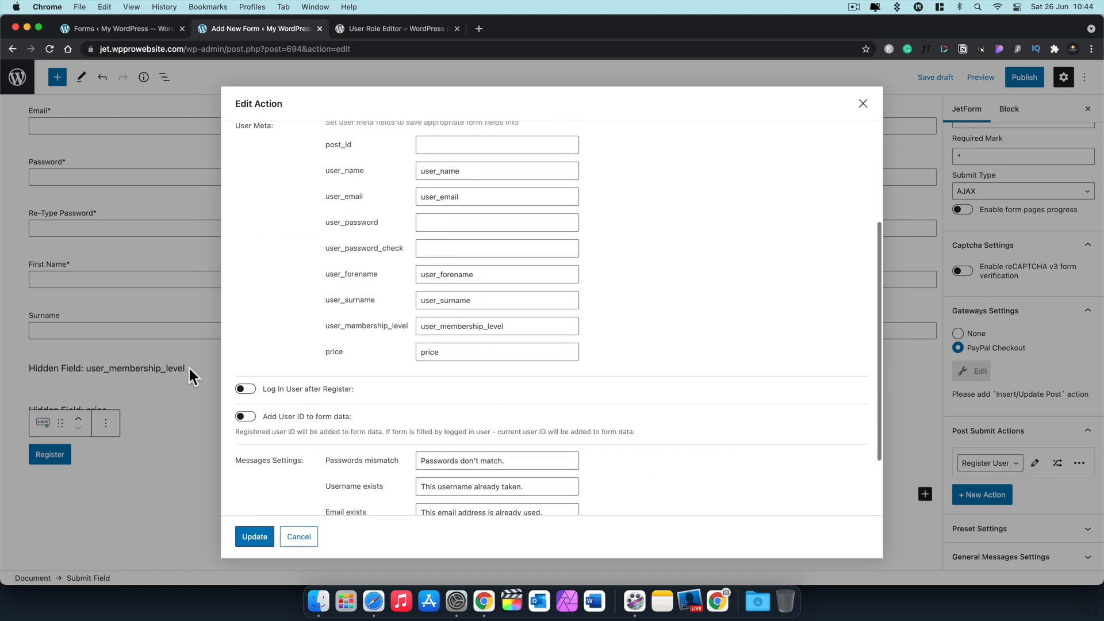
pyautogui.click(246, 389)
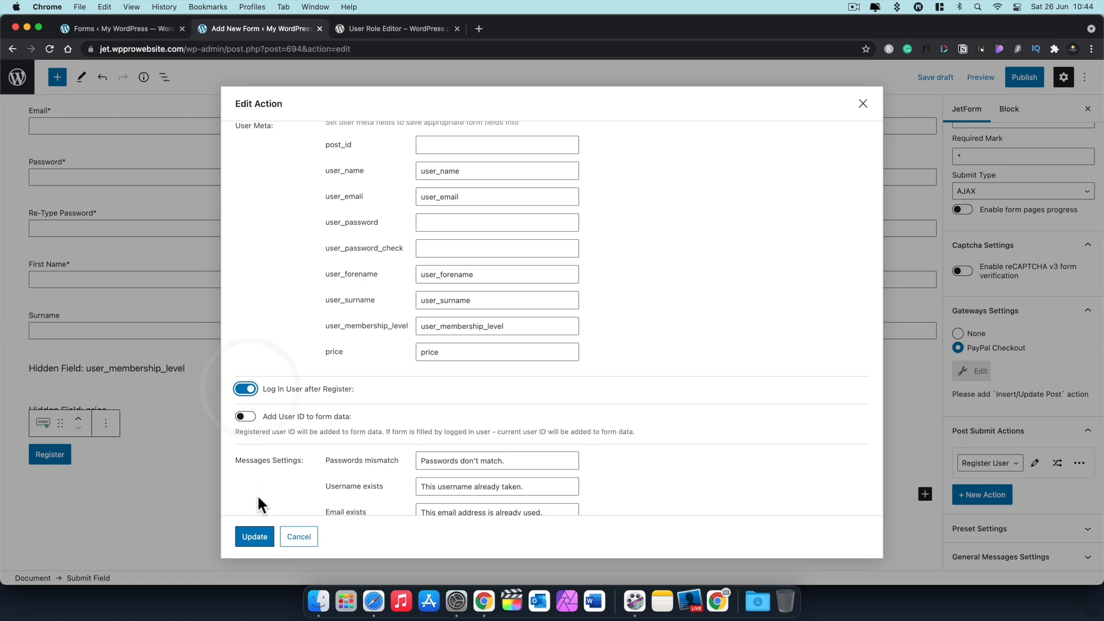
pyautogui.click(253, 537)
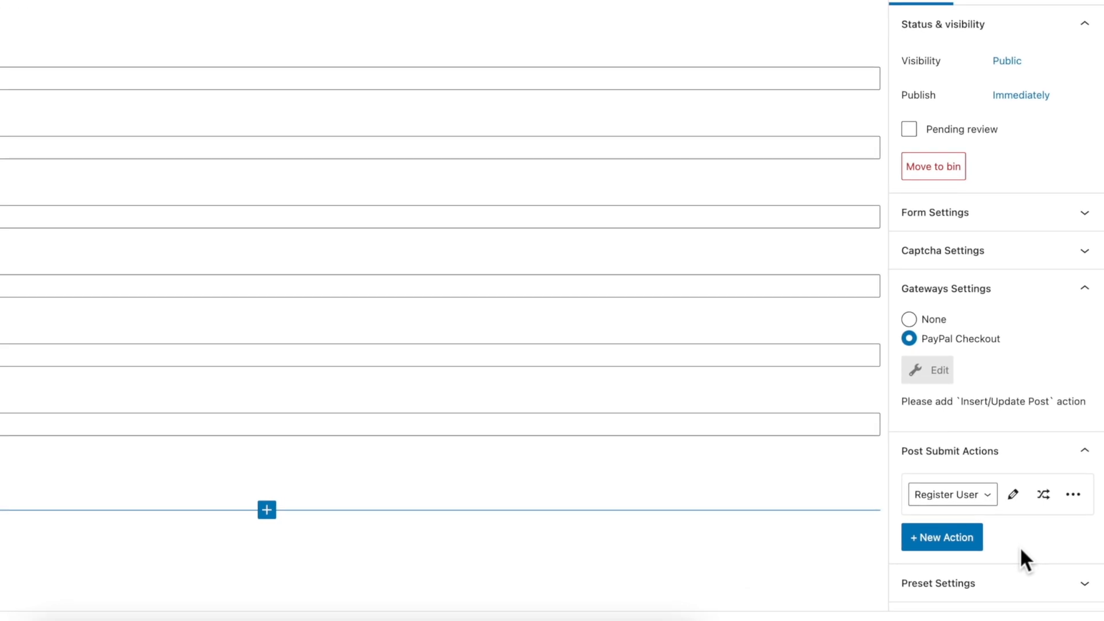
# Step: Add a second post-submit action of type Insert/Update Post and open its settings
pyautogui.click(952, 540)
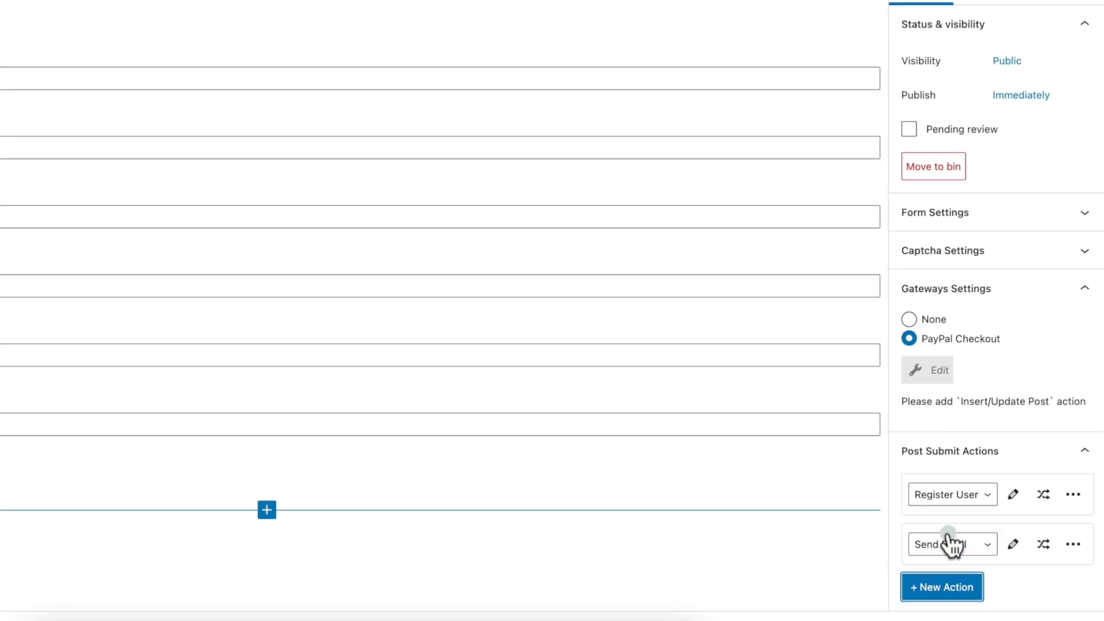
pyautogui.scroll(-2, 1014, 560)
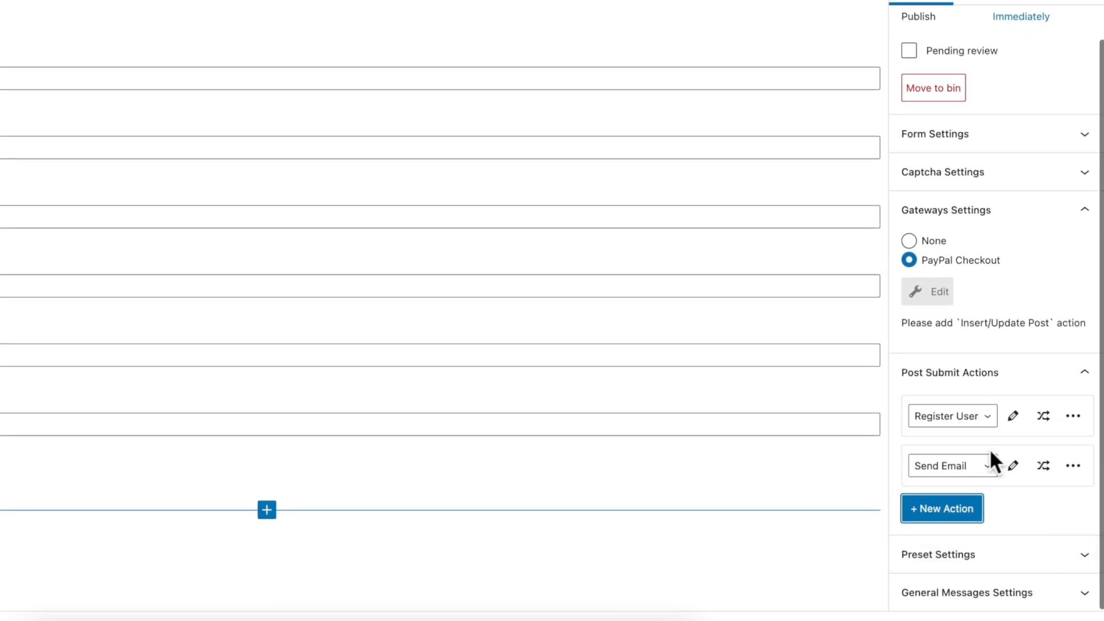
pyautogui.click(988, 466)
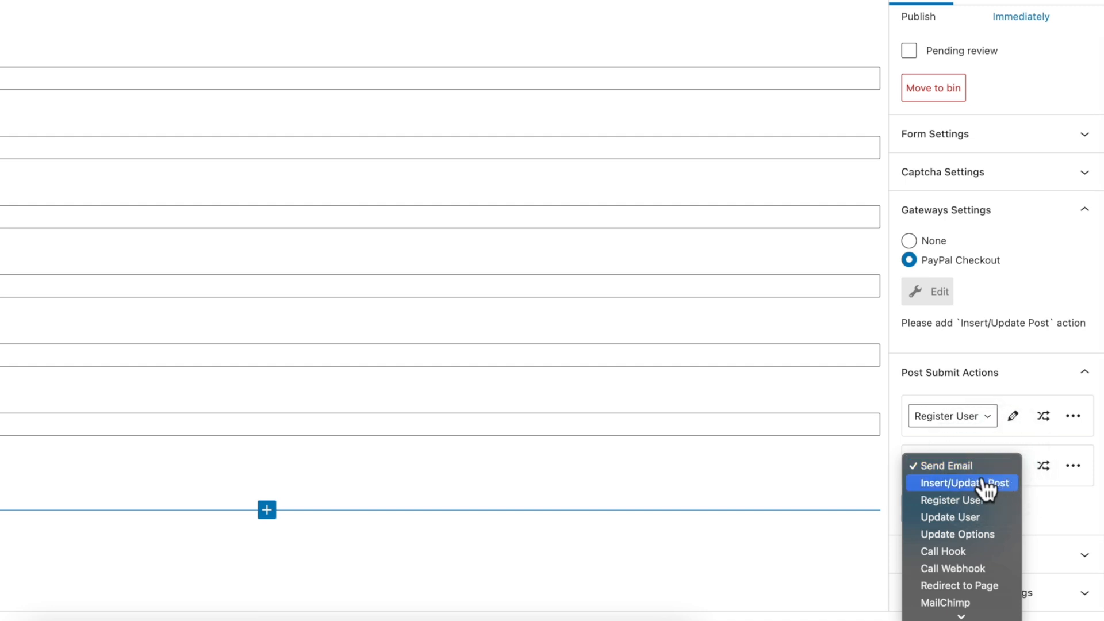
pyautogui.click(986, 486)
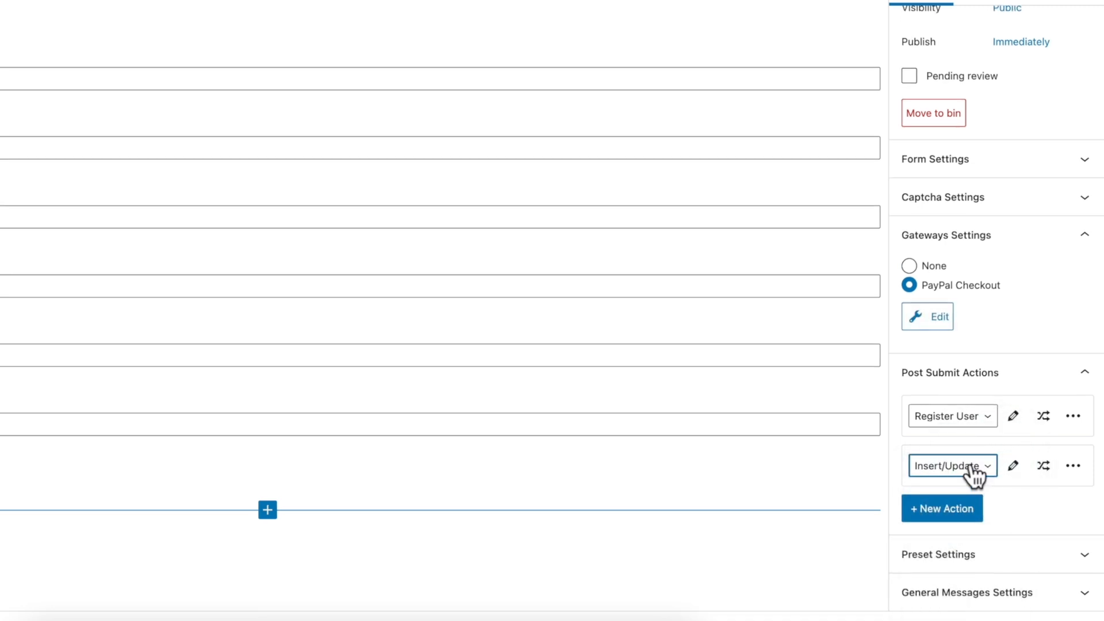
pyautogui.click(1012, 465)
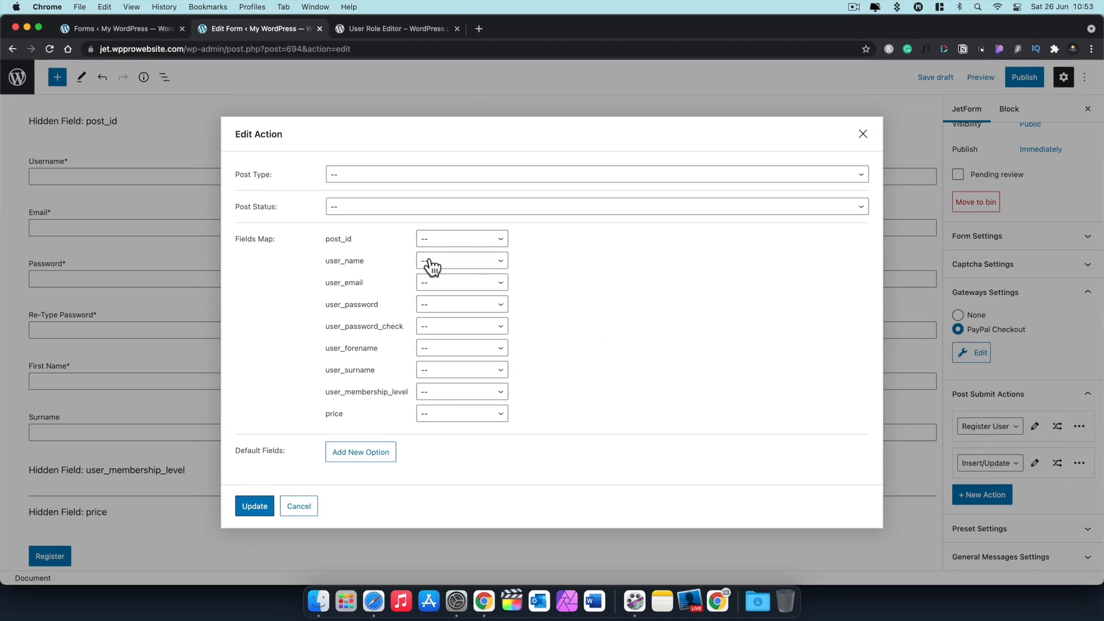
# Step: Set the action's Post Type to Orders and Post Status to Published
pyautogui.click(357, 179)
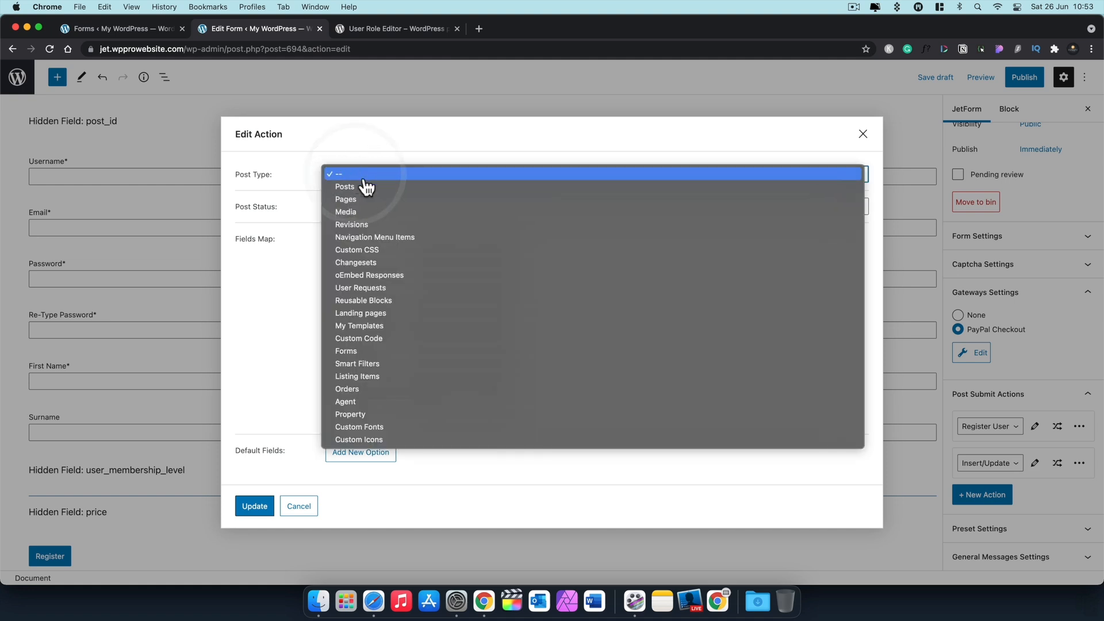
pyautogui.click(350, 391)
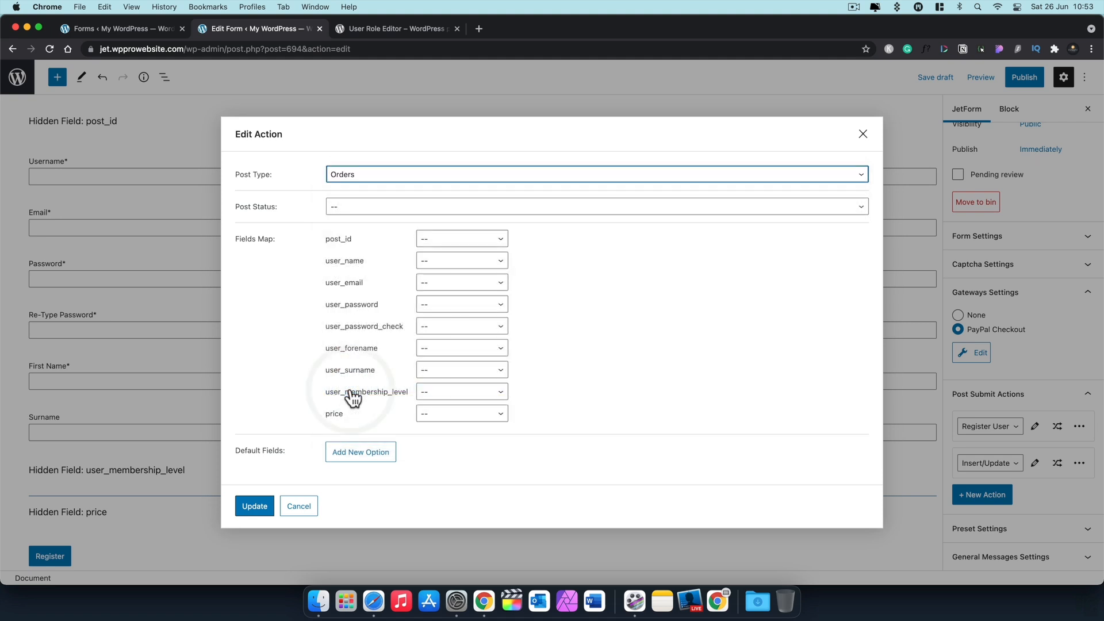
pyautogui.click(401, 210)
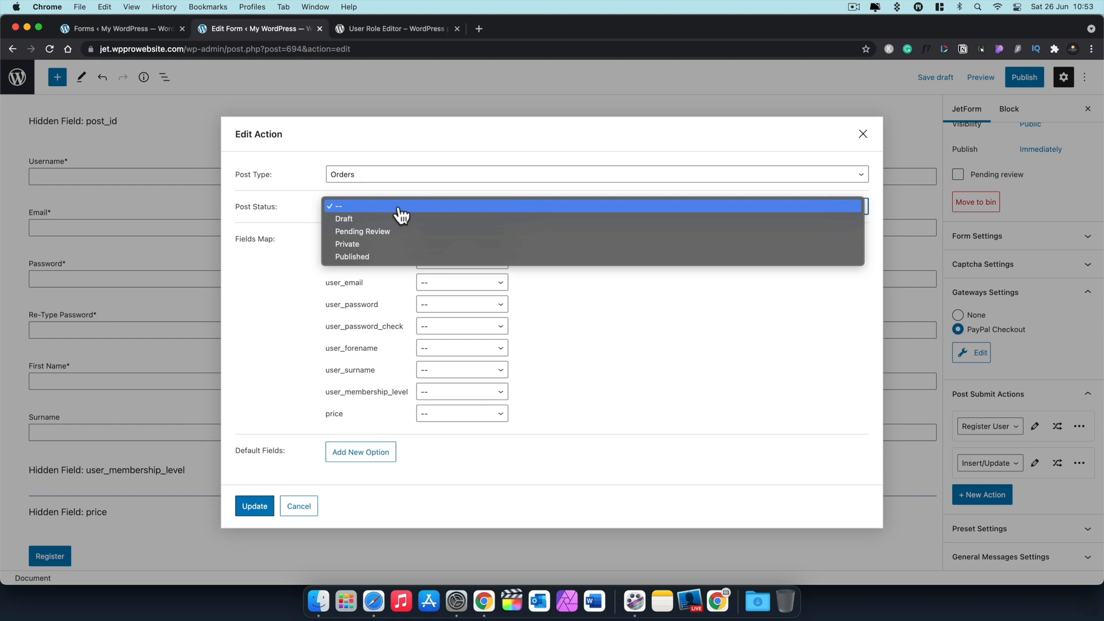
pyautogui.click(377, 257)
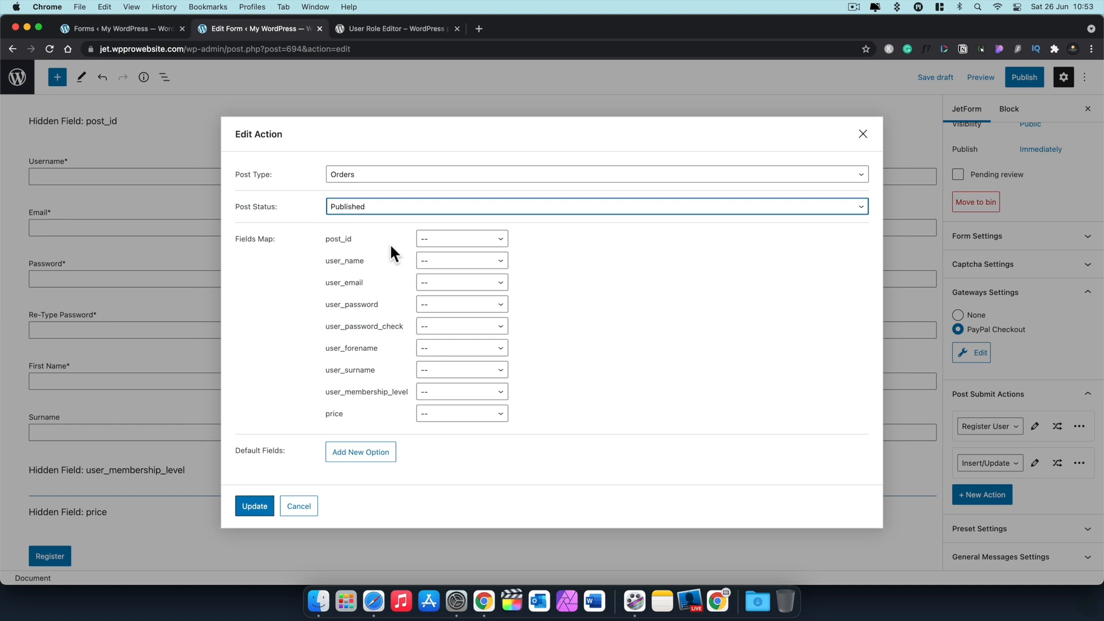
# Step: Map user_name and user_email to Post Meta with matching meta keys
pyautogui.click(445, 266)
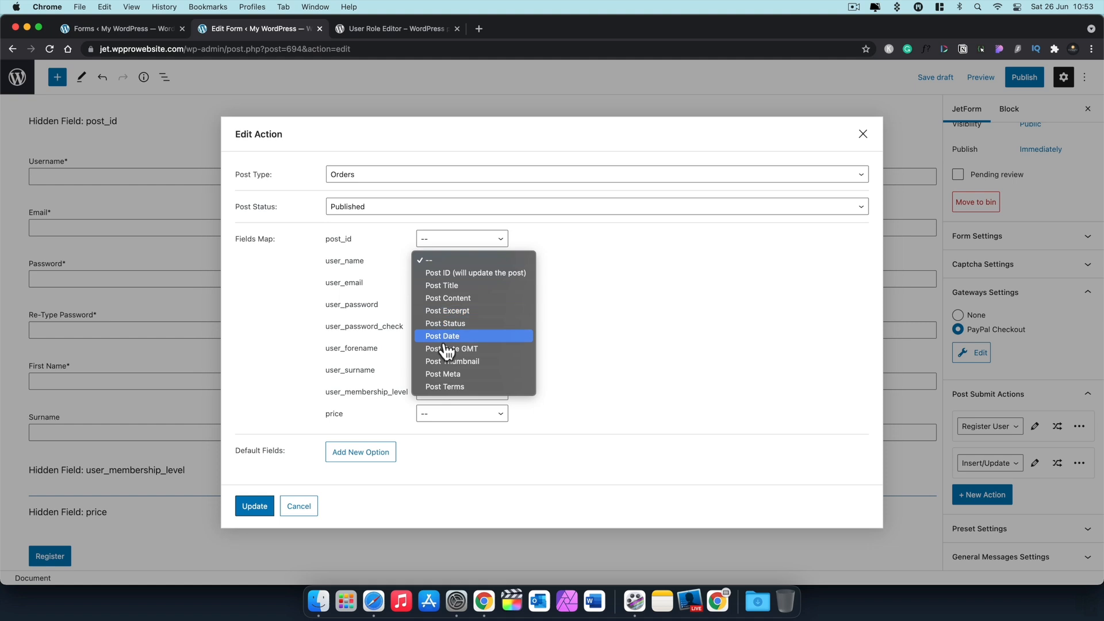
pyautogui.click(446, 374)
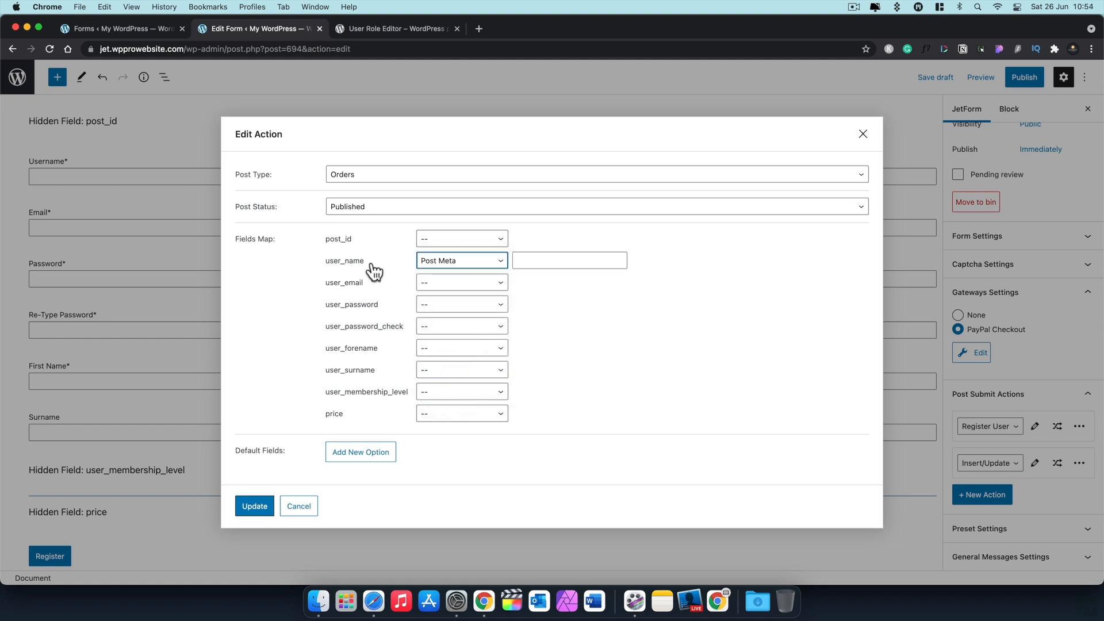
pyautogui.moveTo(368, 263); pyautogui.dragTo(323, 260)
pyautogui.press('super+c')
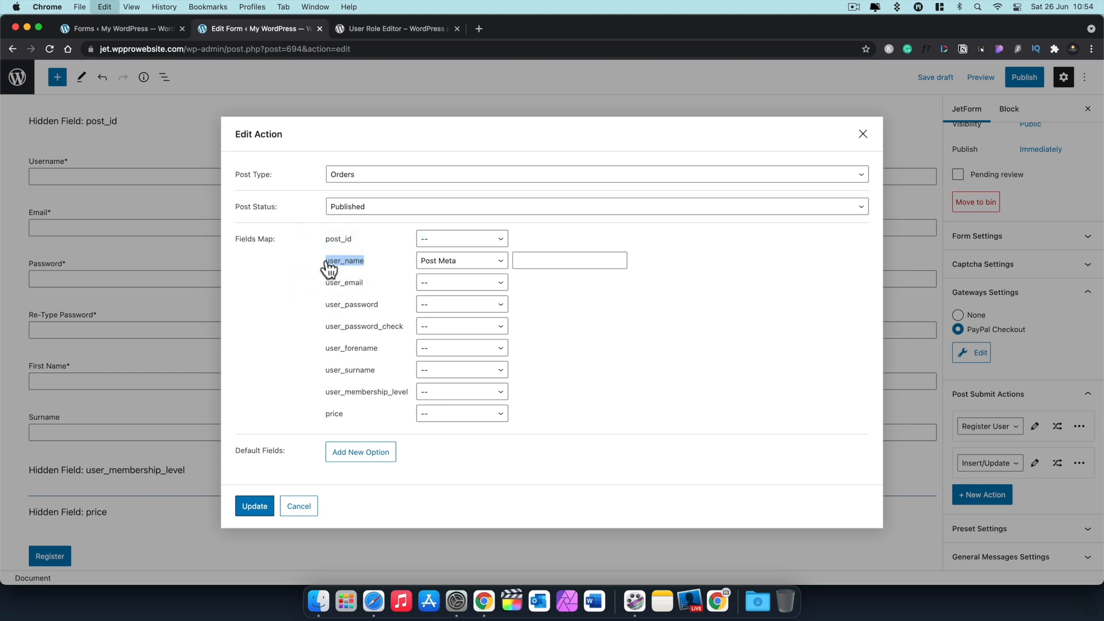
pyautogui.click(545, 261)
pyautogui.press('super+v')
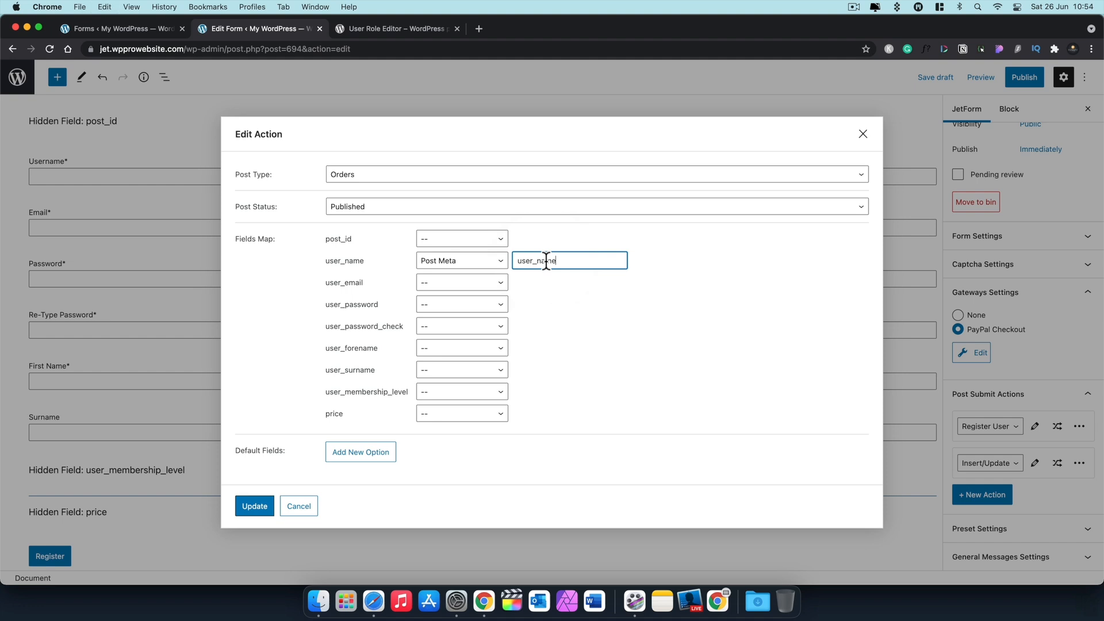
pyautogui.click(465, 285)
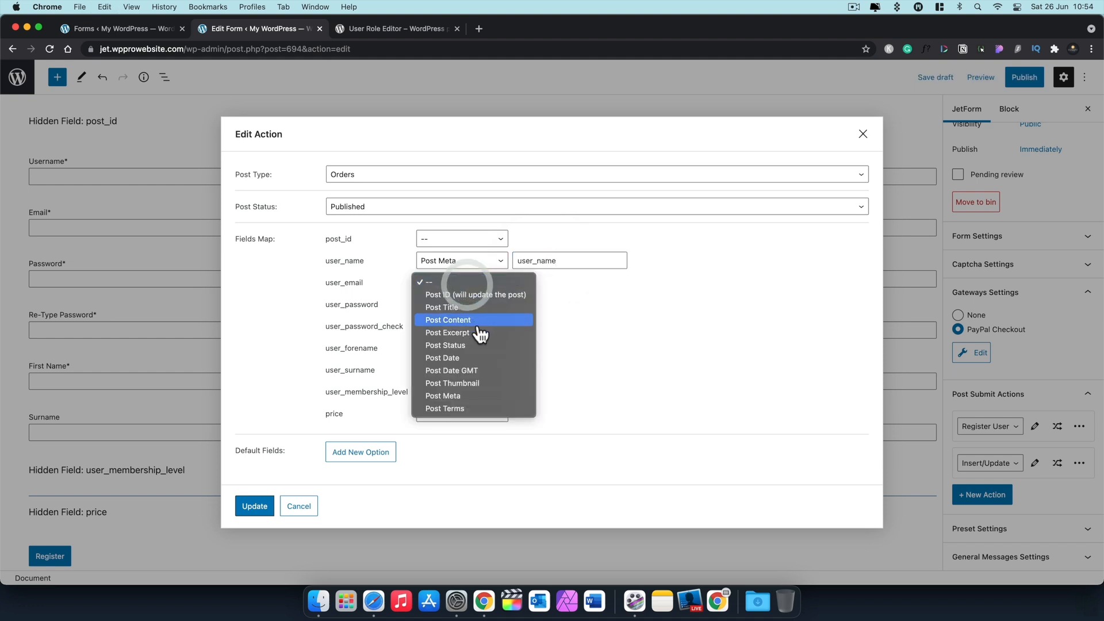
pyautogui.click(470, 399)
pyautogui.moveTo(362, 285); pyautogui.dragTo(328, 293)
pyautogui.press('super+c')
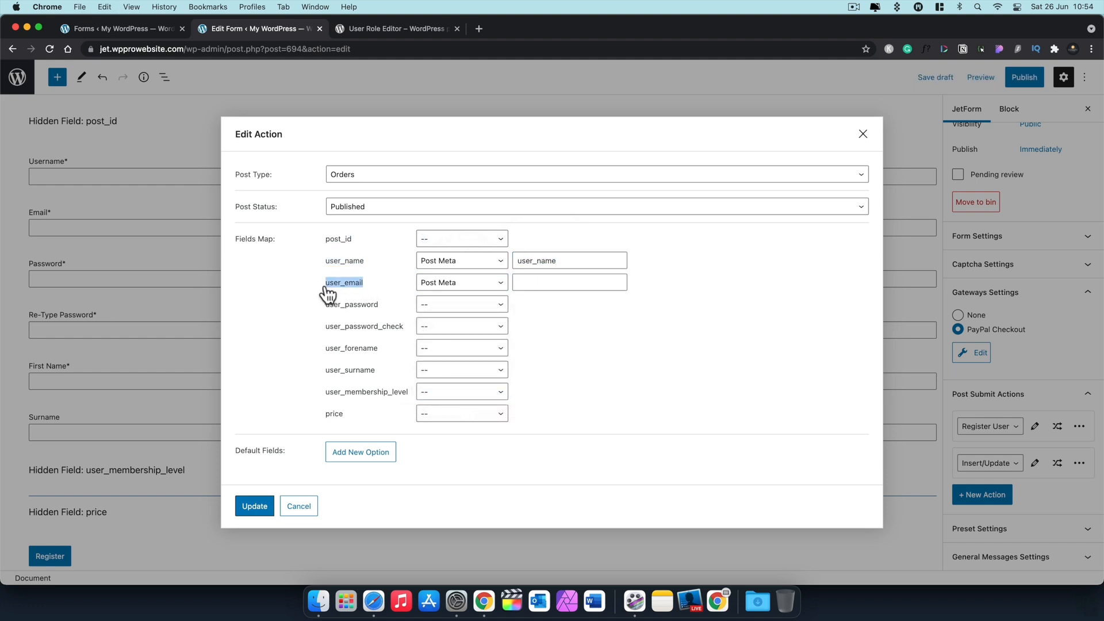
pyautogui.click(545, 284)
pyautogui.press('super+v')
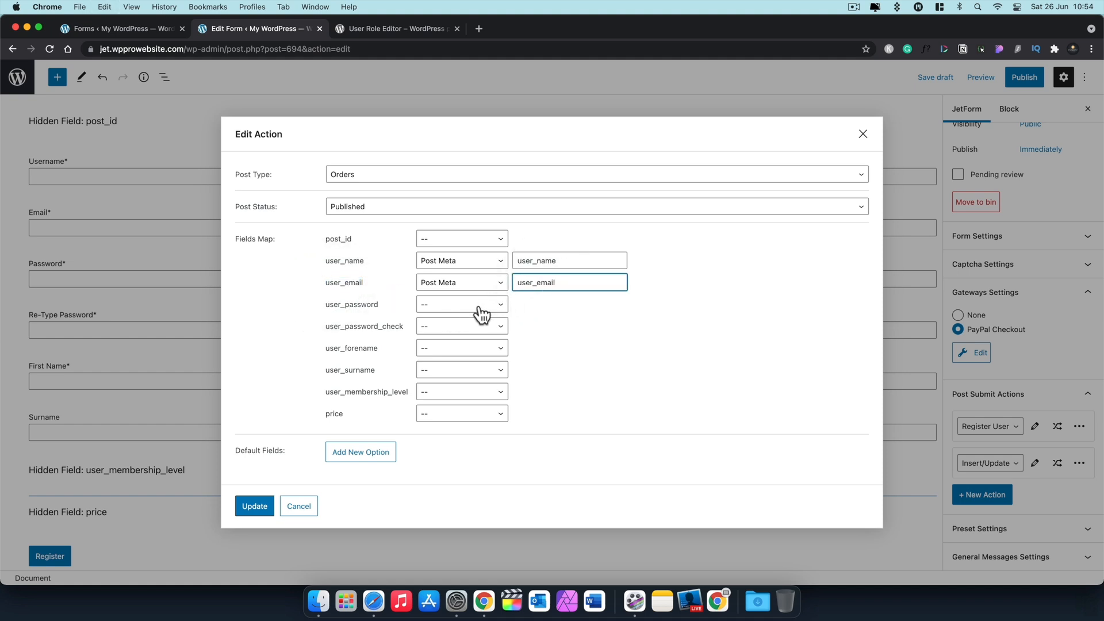
# Step: Map user_forename and user_surname to Post Meta with matching meta keys
pyautogui.click(476, 350)
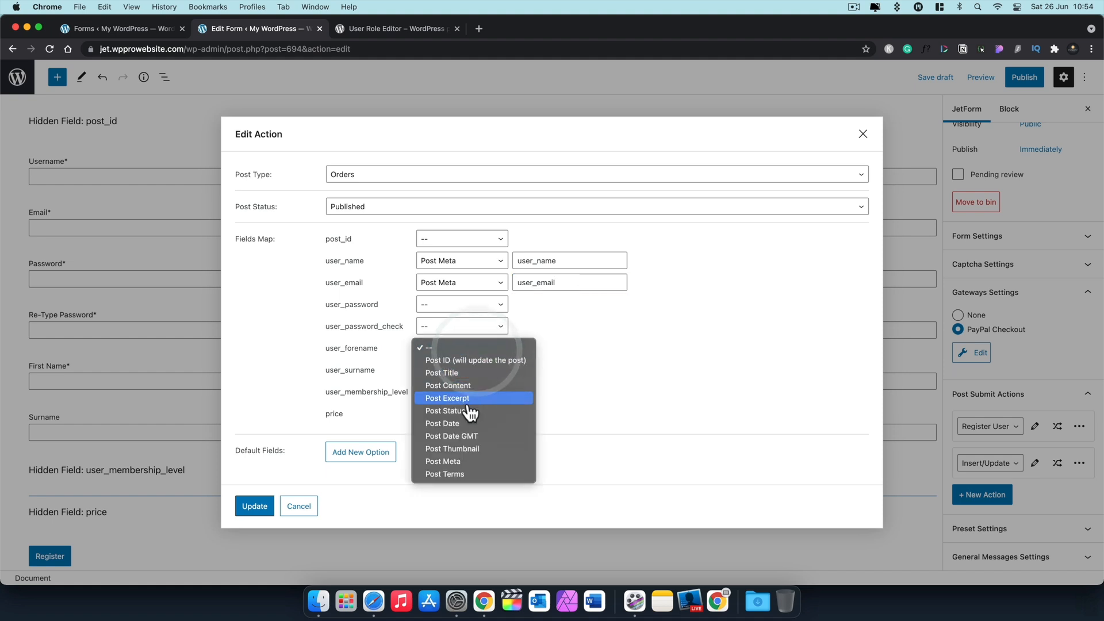
pyautogui.click(451, 461)
pyautogui.click(538, 350)
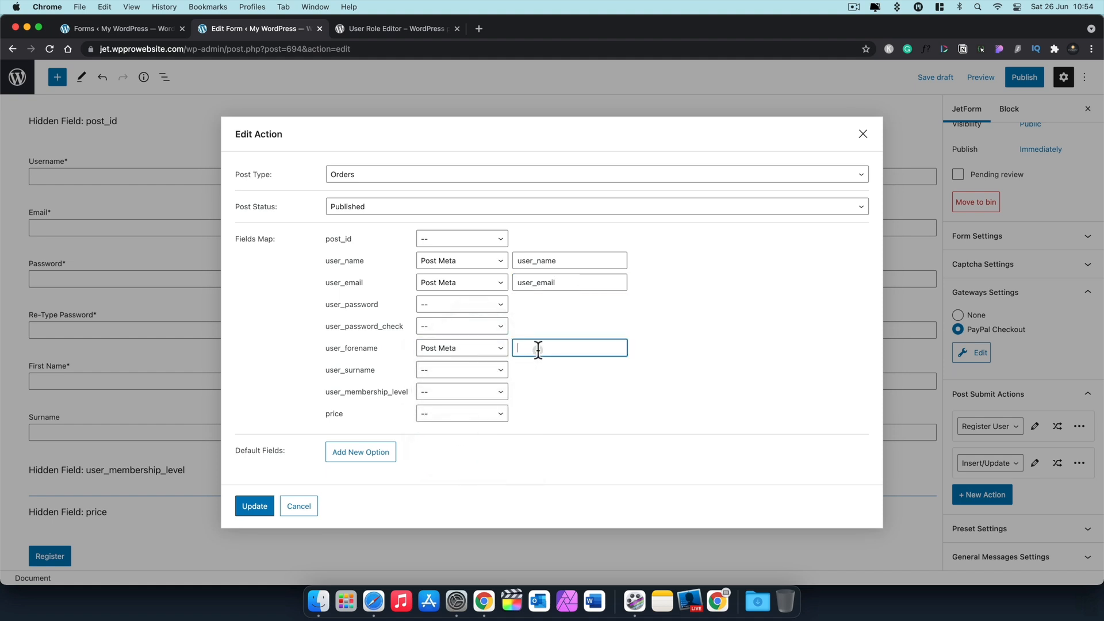
pyautogui.click(605, 345)
pyautogui.write('user_forename')
pyautogui.click(434, 370)
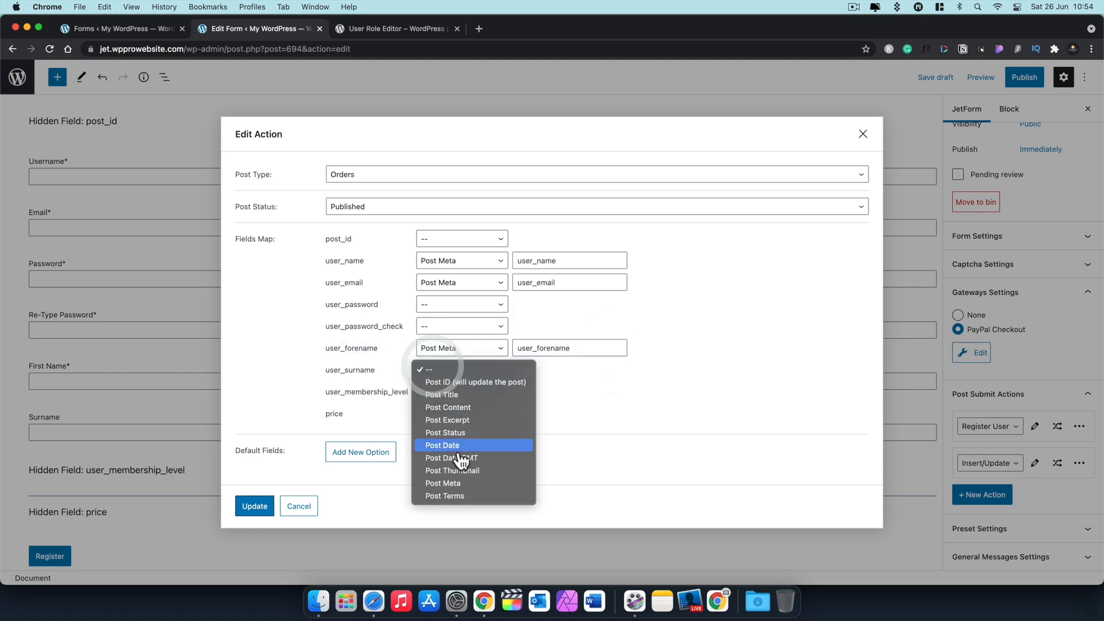
pyautogui.click(455, 483)
pyautogui.moveTo(380, 373); pyautogui.dragTo(327, 375)
pyautogui.press('super+c')
pyautogui.click(536, 371)
pyautogui.press('super+v')
# Step: Map user_membership_level and price to same-named Post Meta keys, then update the action
pyautogui.click(435, 392)
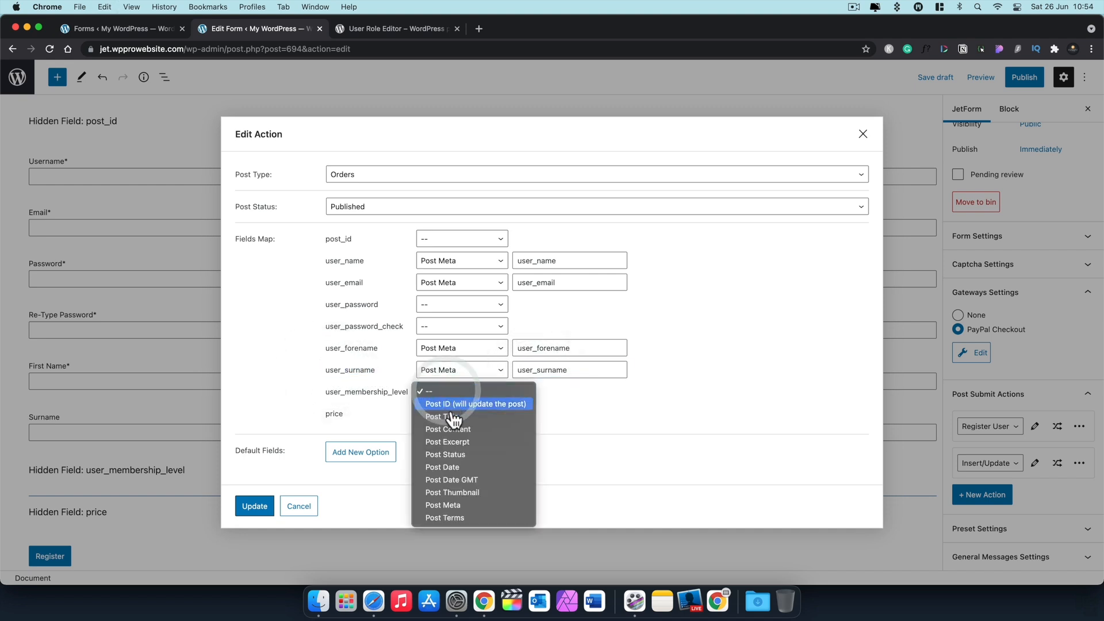
pyautogui.click(454, 505)
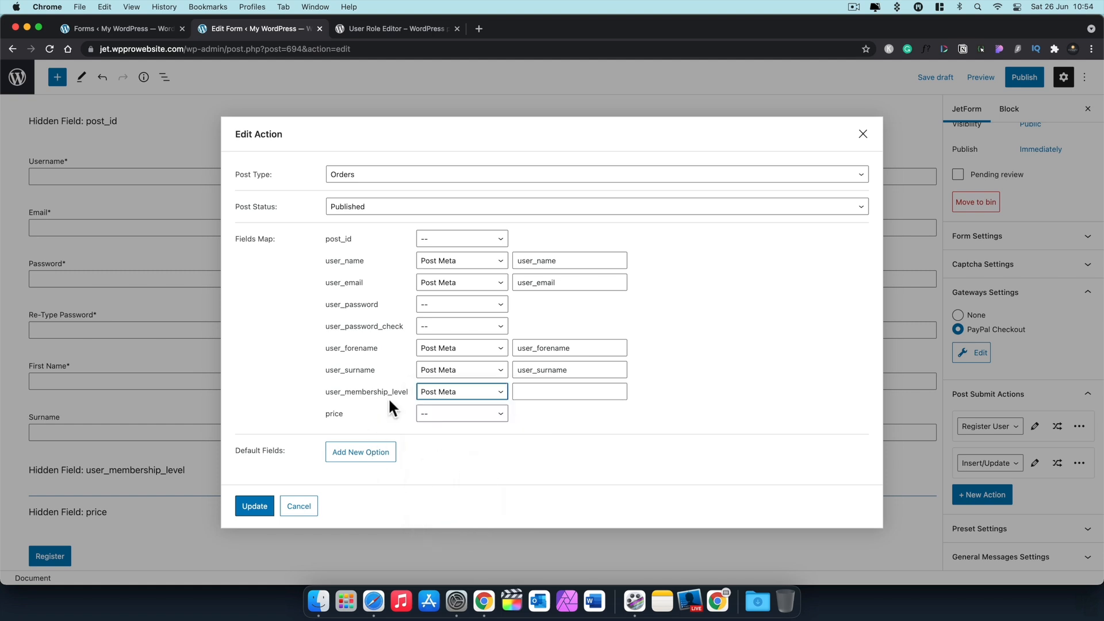
pyautogui.moveTo(407, 398); pyautogui.dragTo(329, 401)
pyautogui.press('super+c')
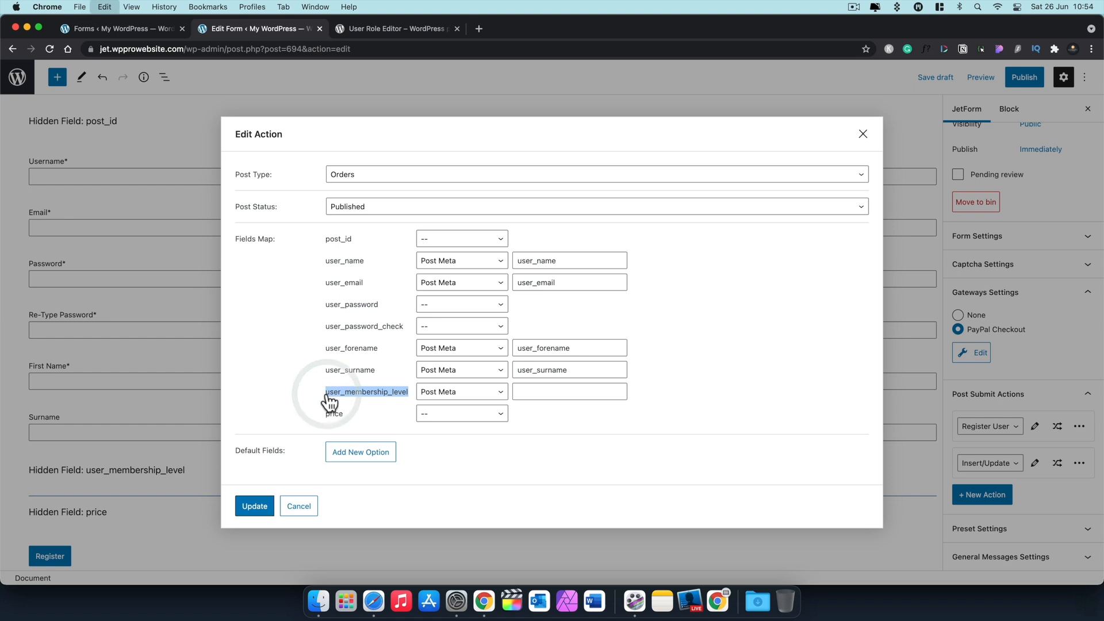
pyautogui.click(518, 392)
pyautogui.press('super+v')
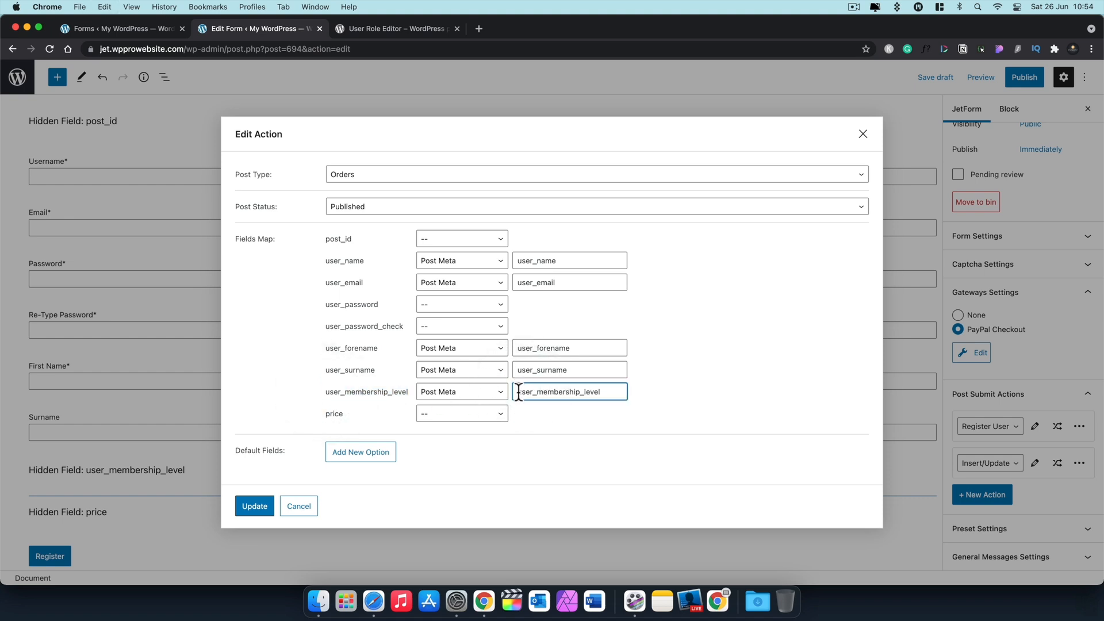
pyautogui.click(475, 416)
pyautogui.click(456, 526)
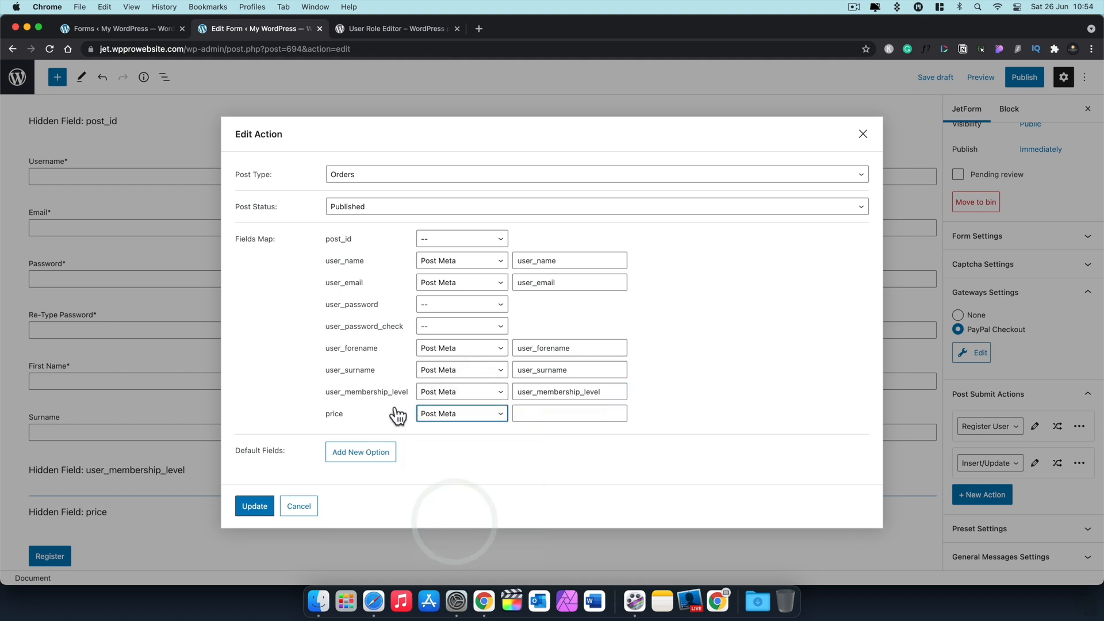
pyautogui.click(544, 415)
pyautogui.write('price')
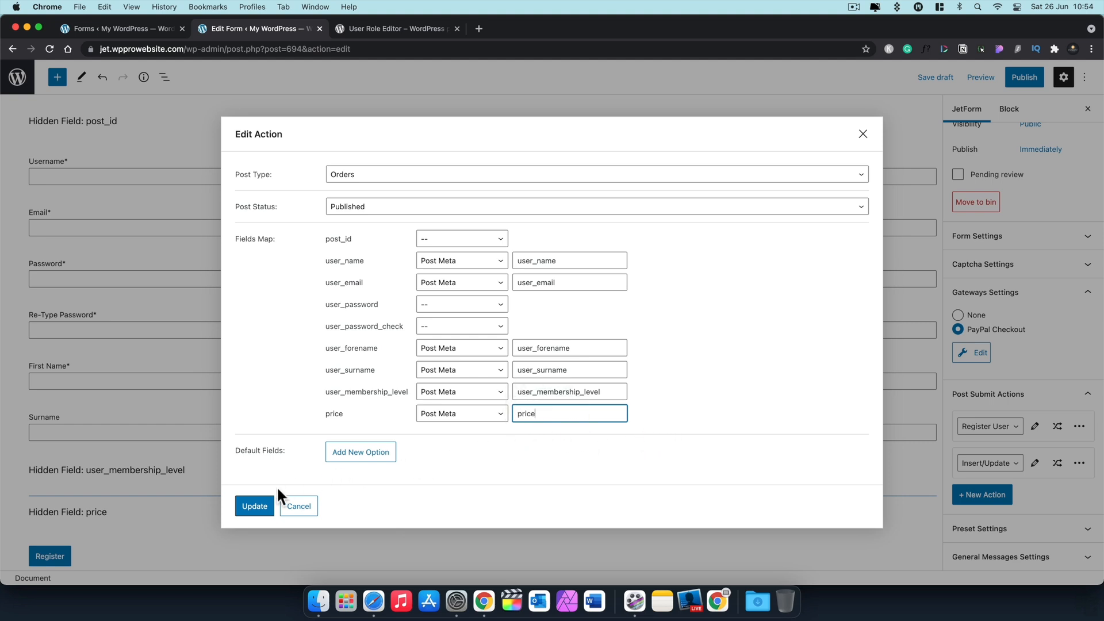
pyautogui.click(255, 506)
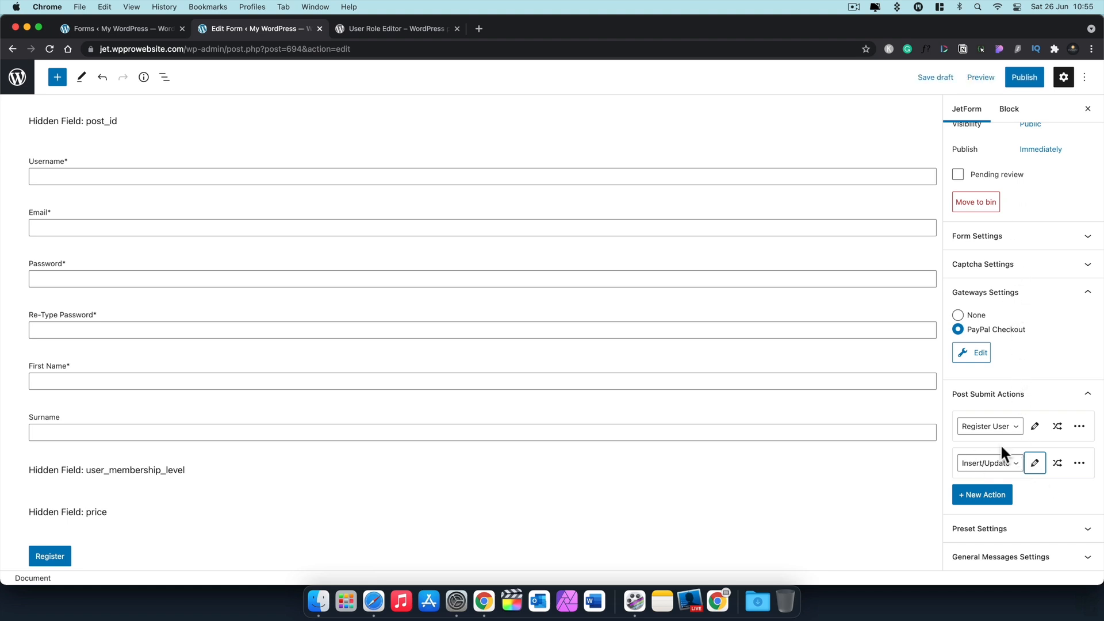
# Step: Save the Silver Membership form as a draft
pyautogui.click(937, 78)
# Step: Switch the Silver Membership form's PayPal Checkout gateway to global settings with currency code USD
pyautogui.click(979, 353)
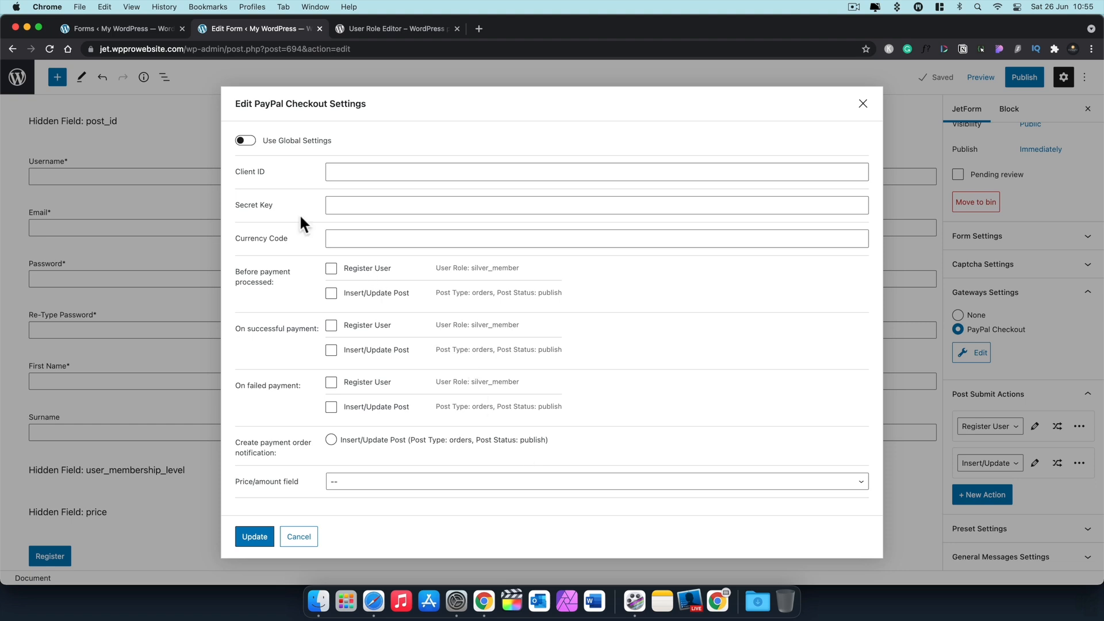
pyautogui.click(247, 141)
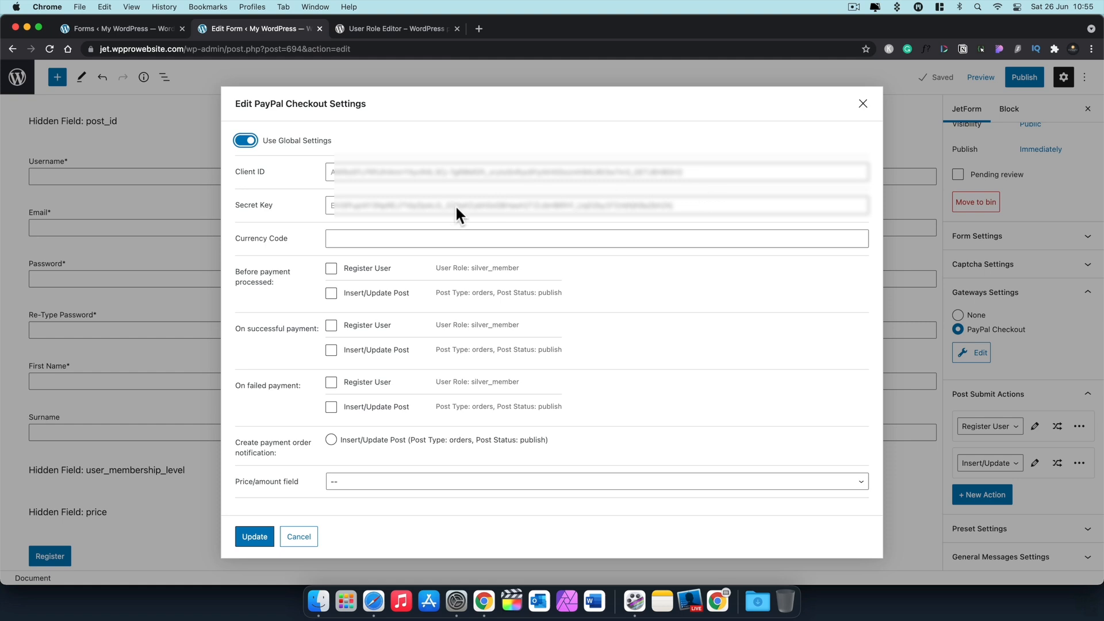
pyautogui.click(394, 237)
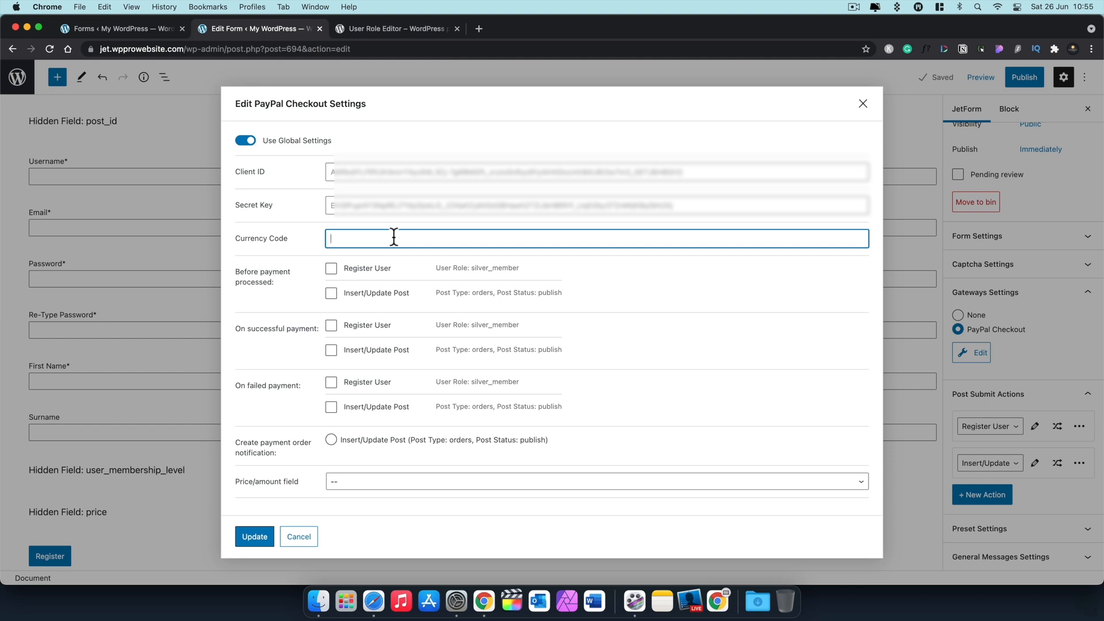
pyautogui.write('USD')
pyautogui.scroll(-3, 648, 320)
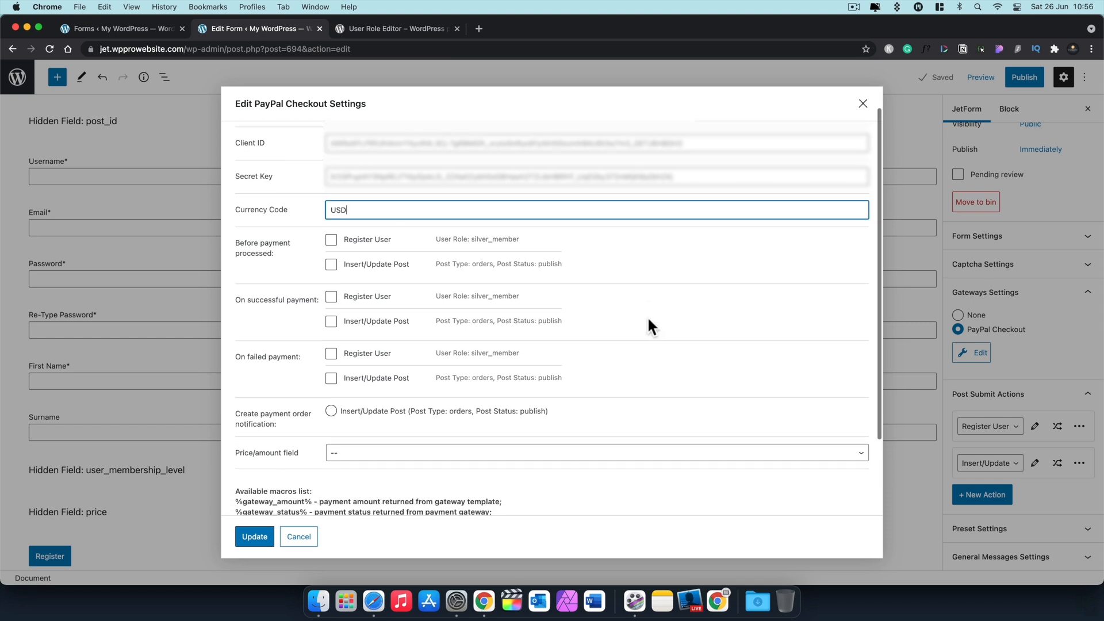
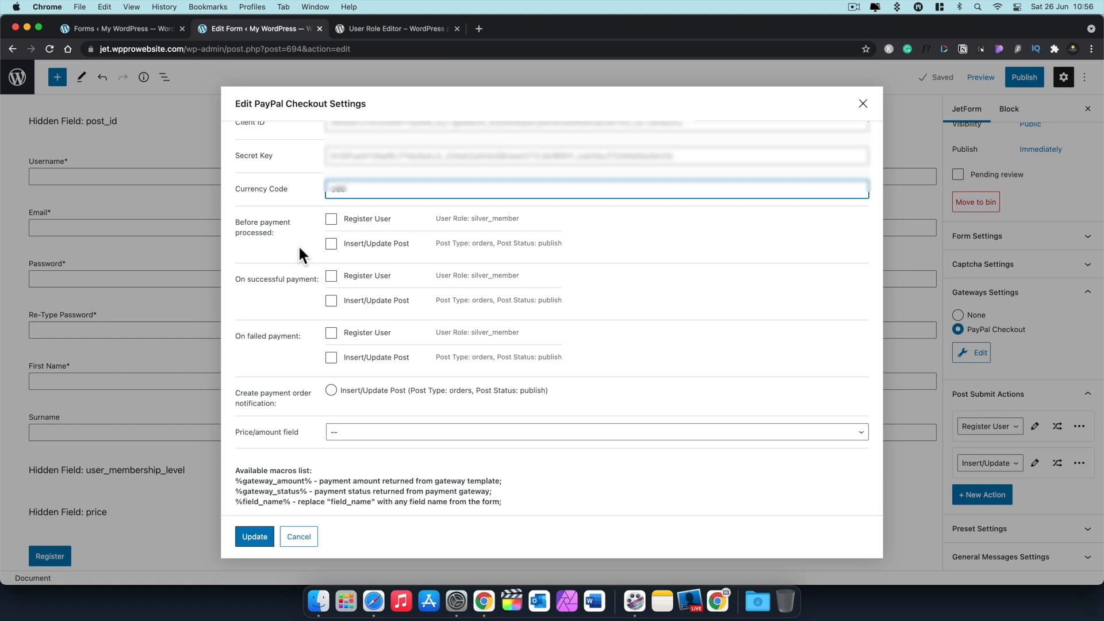
# Step: Set successful payment to Register User only and the payment order notification to Insert/Update Post
pyautogui.click(331, 277)
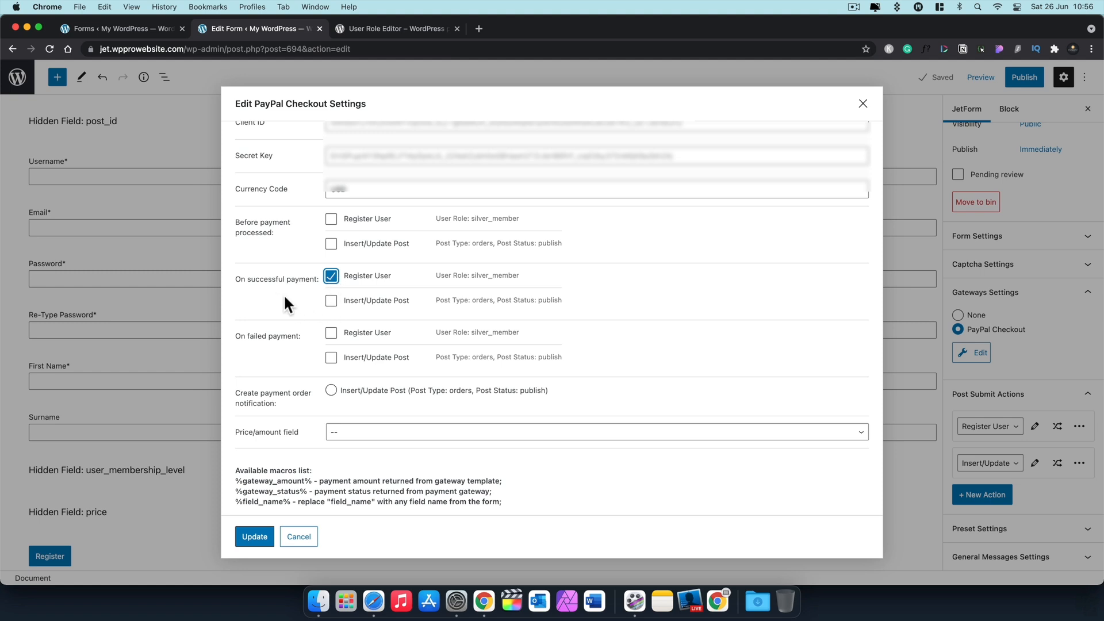
pyautogui.click(331, 300)
pyautogui.click(332, 390)
pyautogui.click(331, 300)
pyautogui.scroll(-3, 319, 435)
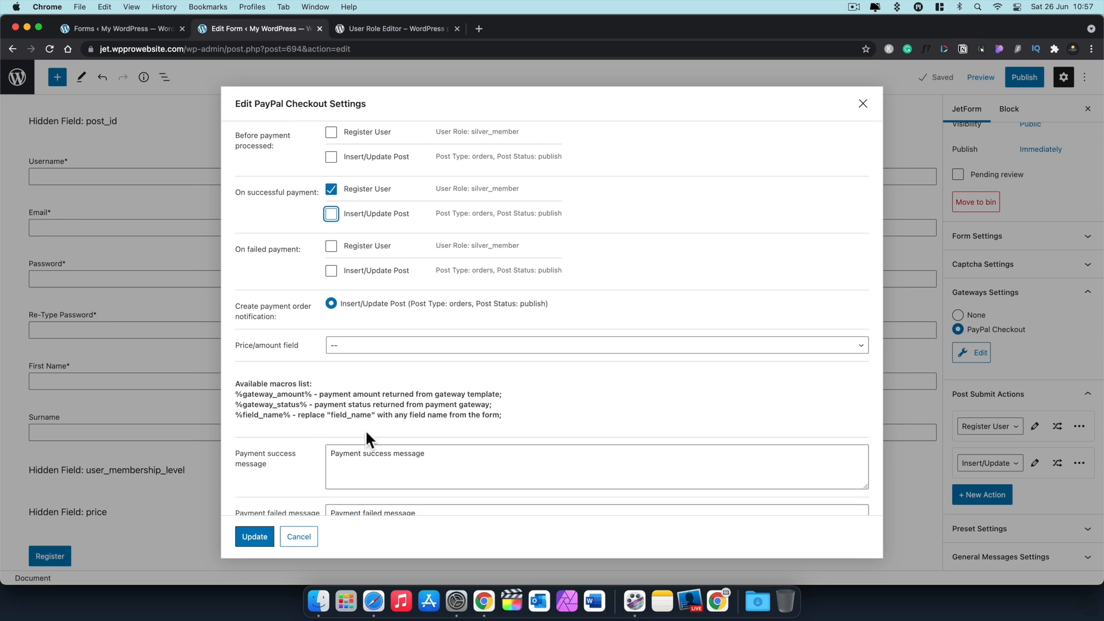
# Step: Use the form's price field as the PayPal amount and review the gateway macros list
pyautogui.click(438, 348)
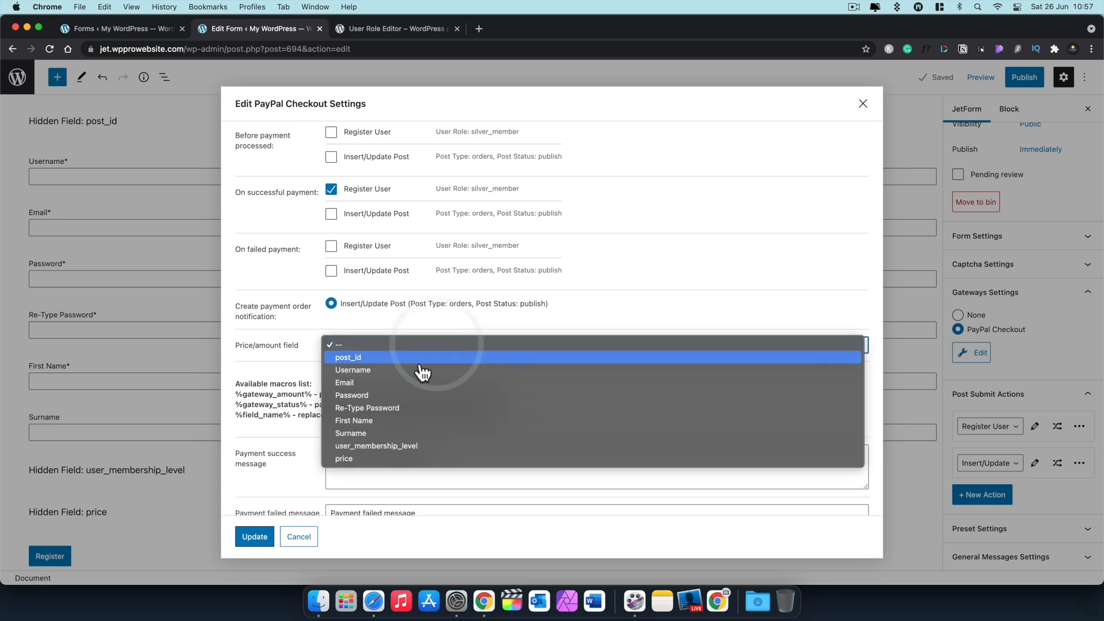
pyautogui.click(362, 459)
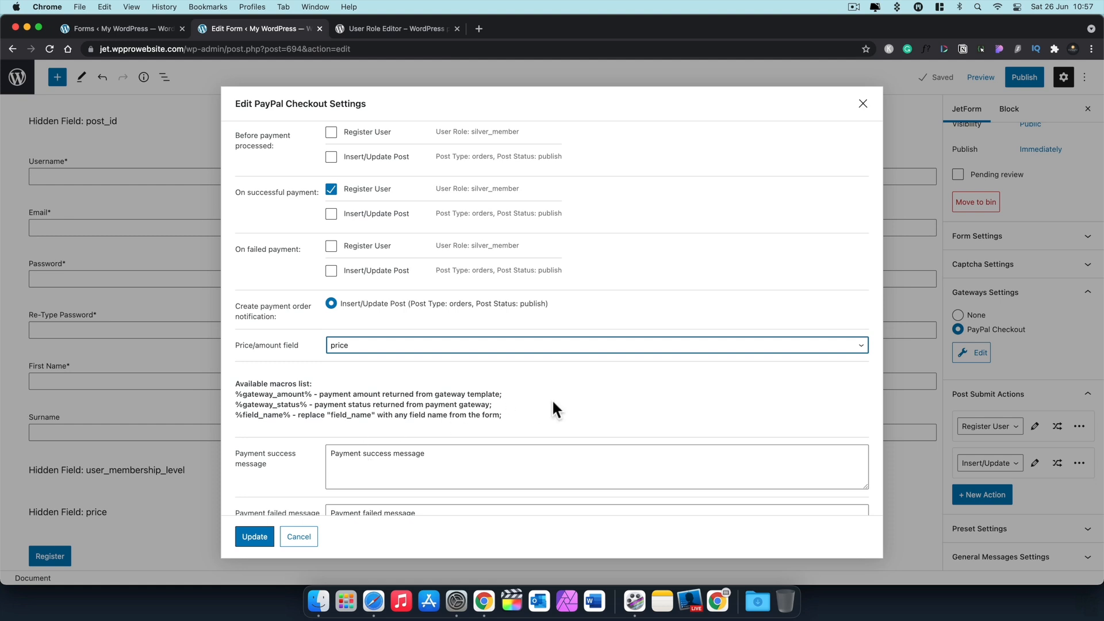
pyautogui.scroll(-2, 546, 405)
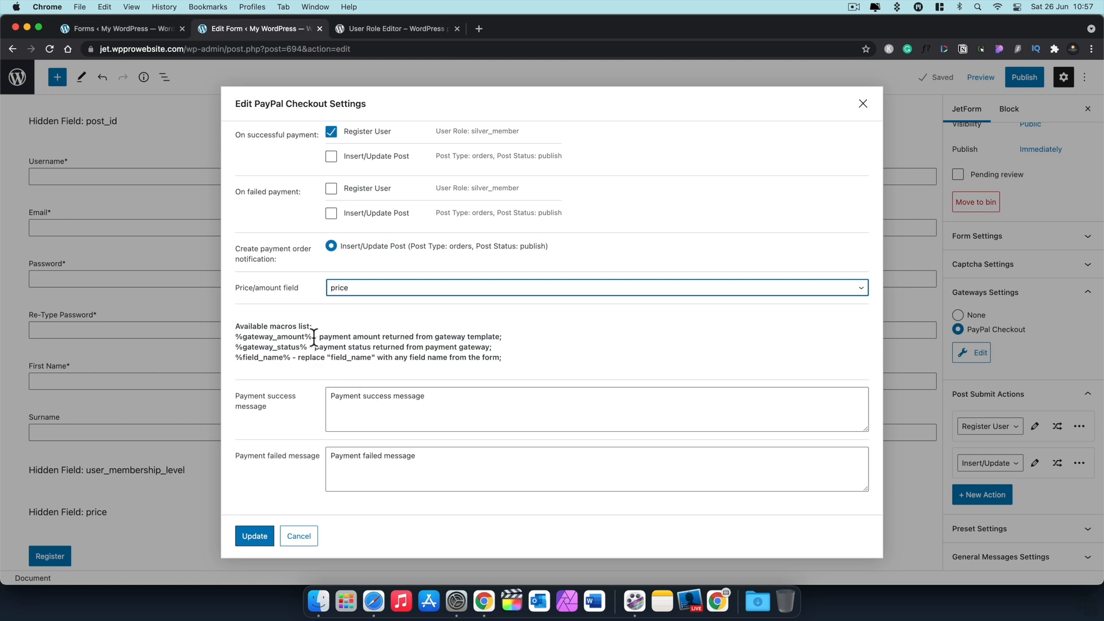
pyautogui.moveTo(312, 336); pyautogui.dragTo(228, 340)
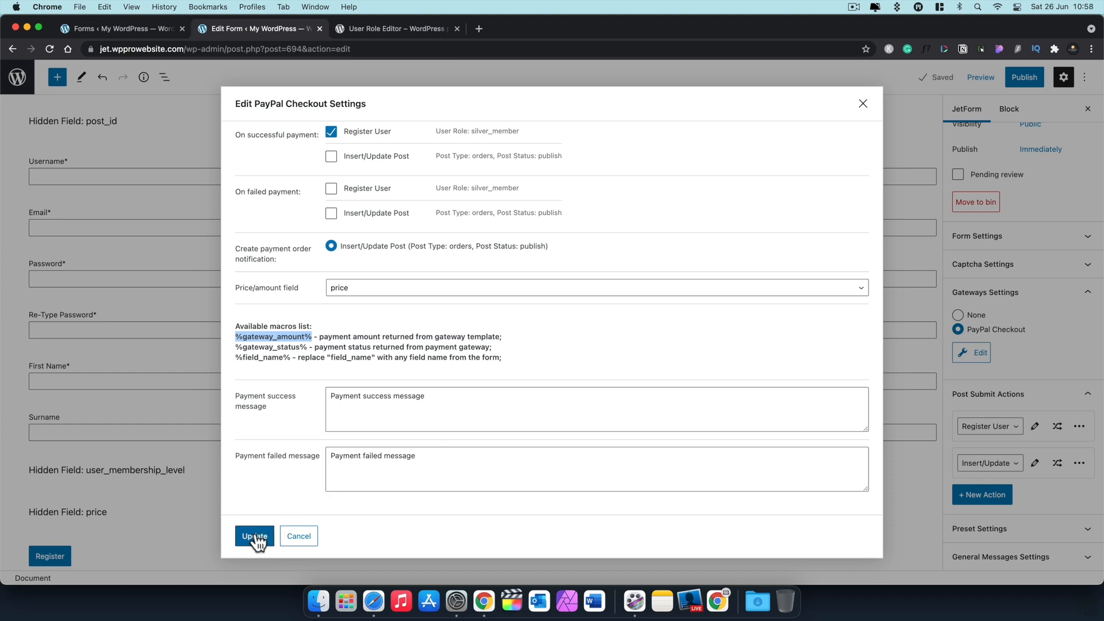
pyautogui.scroll(5, 474, 394)
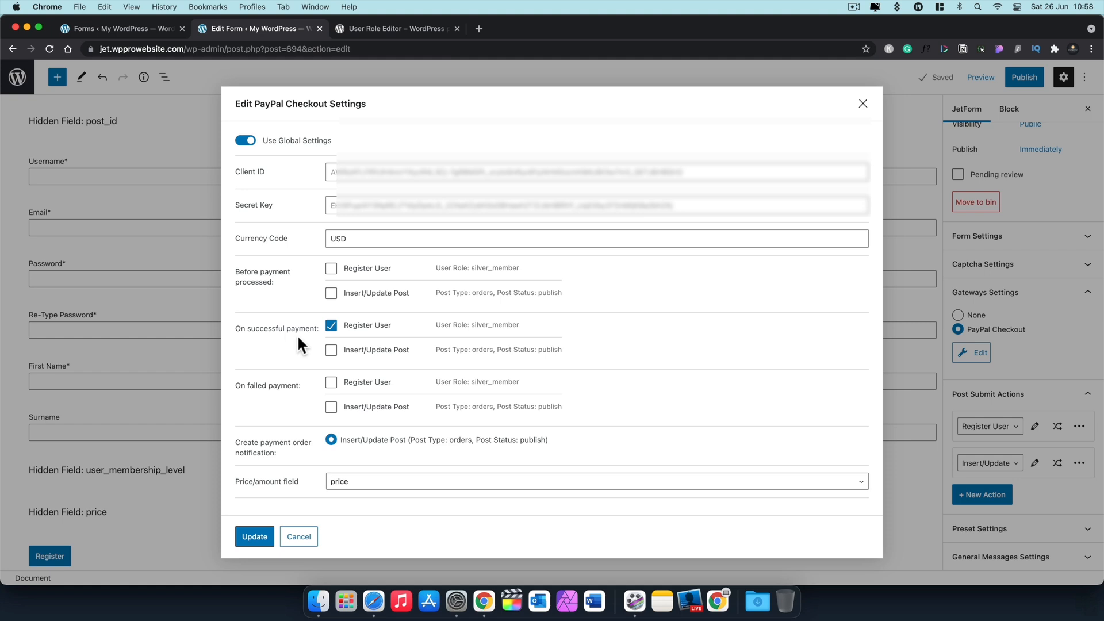
pyautogui.scroll(-3, 298, 338)
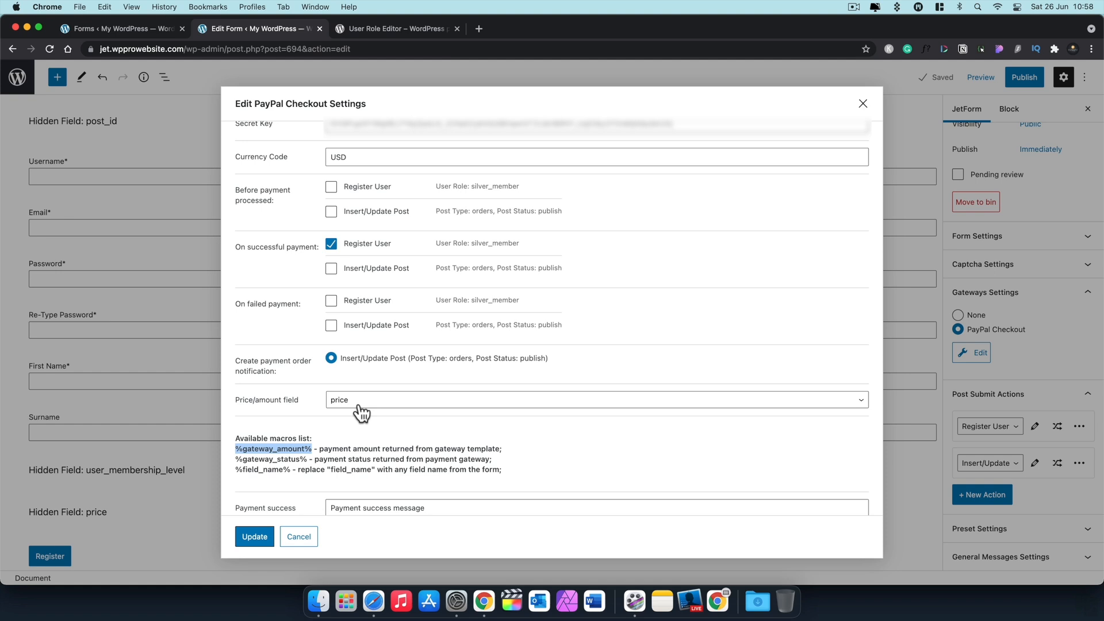
pyautogui.scroll(-3, 361, 412)
# Step: Save the PayPal settings and form draft, then add a new Send Email action
pyautogui.click(256, 533)
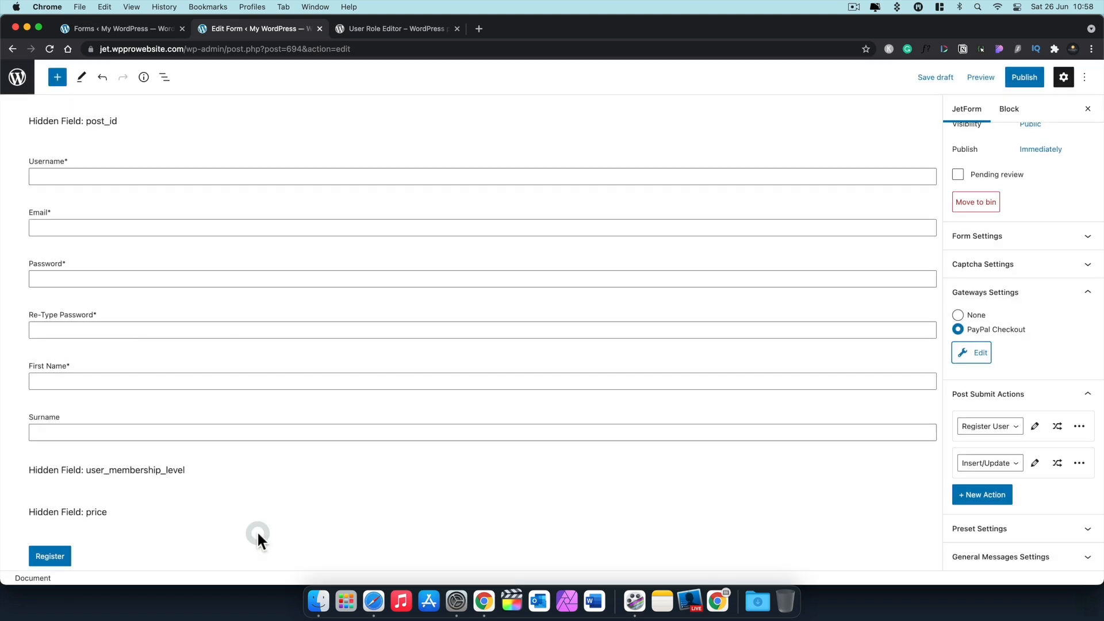
pyautogui.click(934, 78)
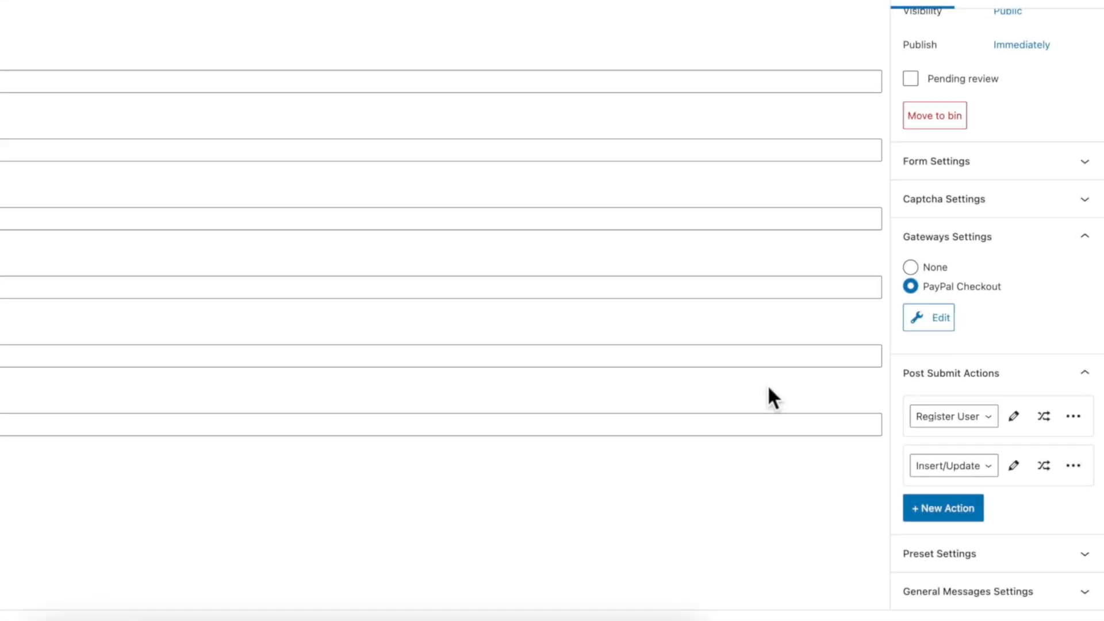
pyautogui.click(972, 513)
pyautogui.scroll(-1, 1030, 564)
pyautogui.scroll(-1, 1029, 563)
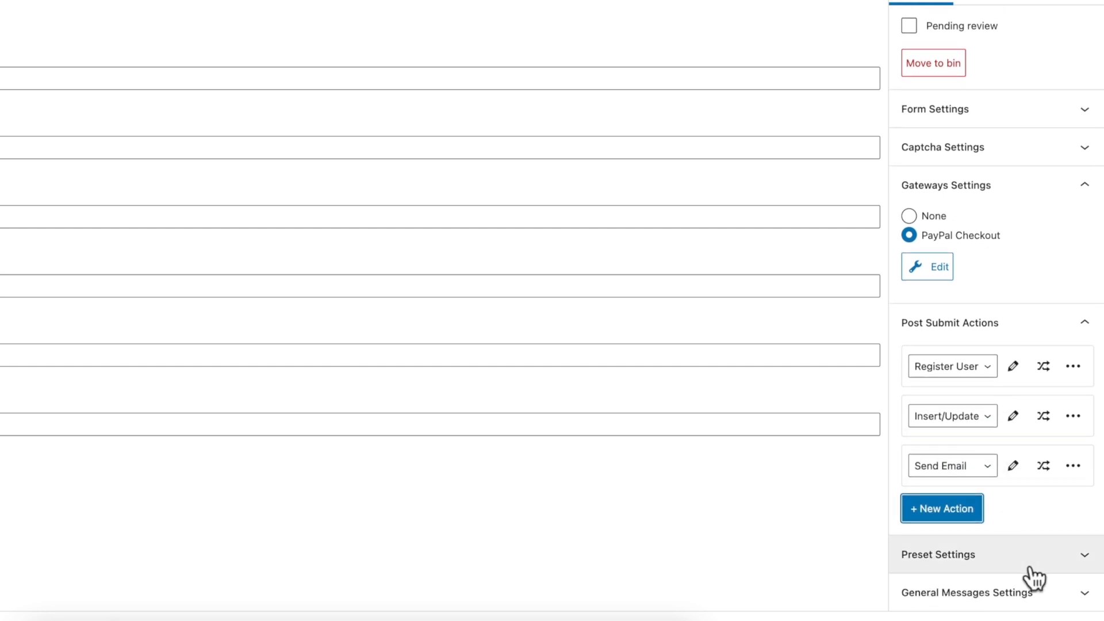
pyautogui.click(1013, 466)
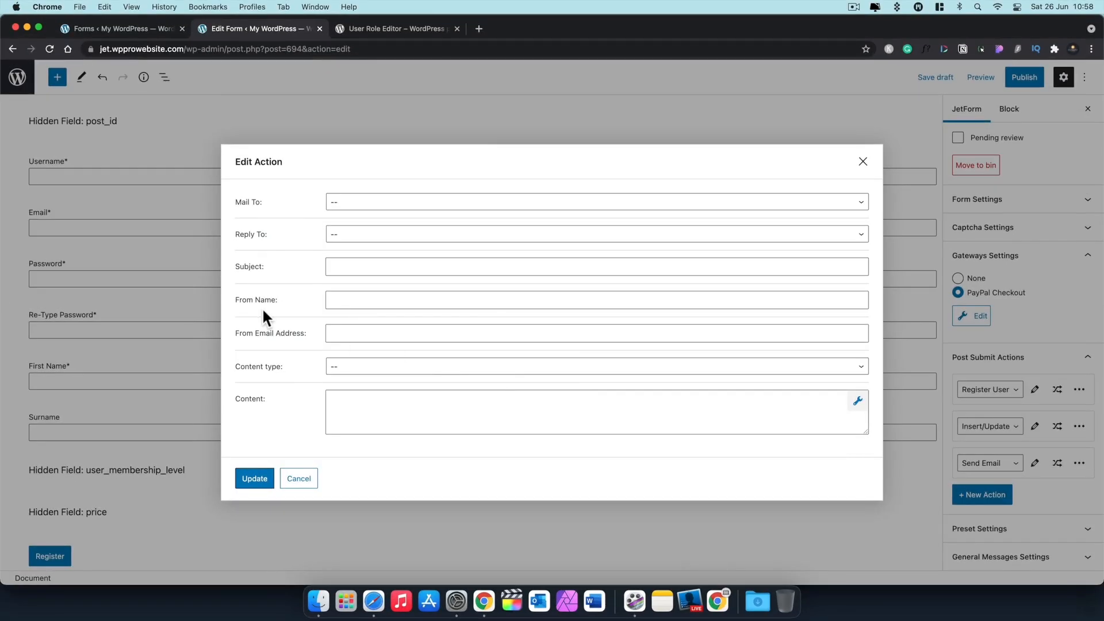
# Step: Send the email to the admin, with Reply To taken from the form's Email field
pyautogui.click(351, 204)
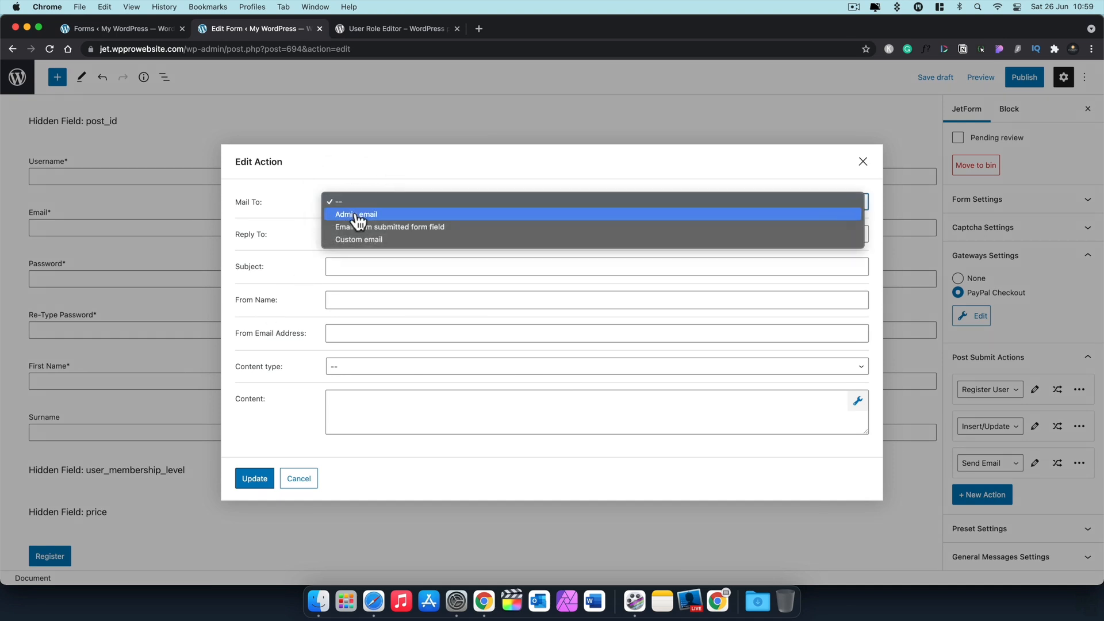
pyautogui.click(357, 215)
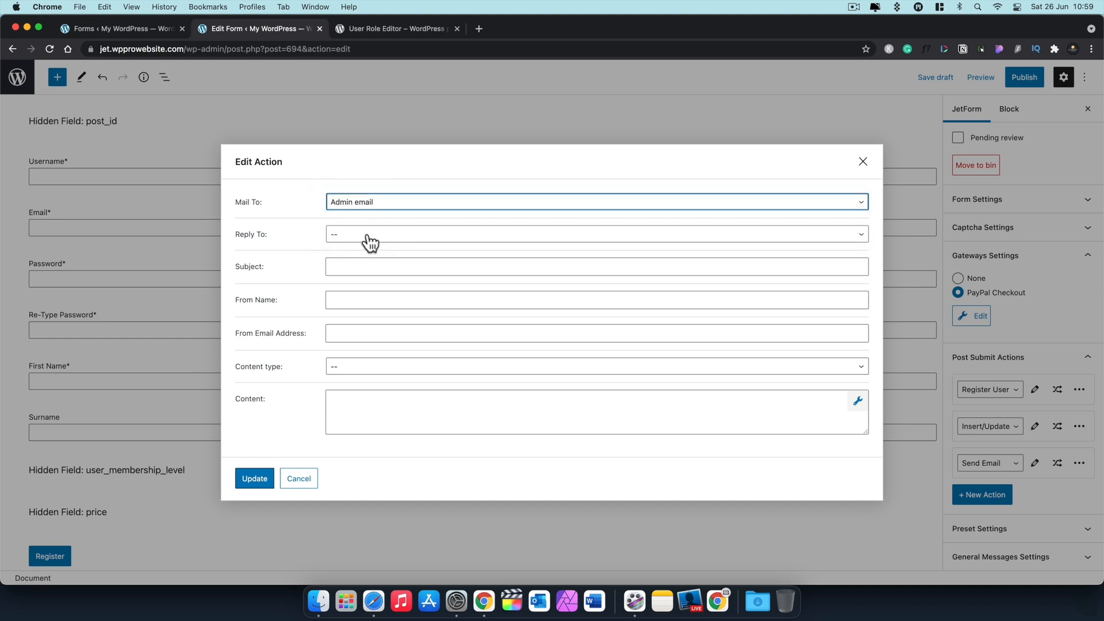
pyautogui.click(366, 236)
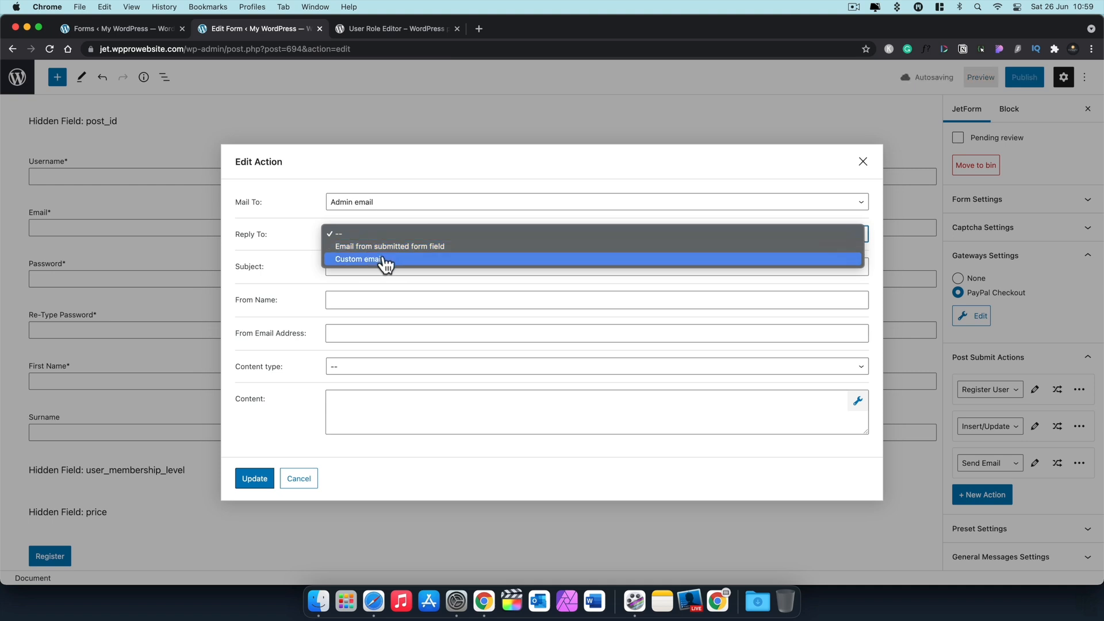
pyautogui.press('Escape')
pyautogui.click(382, 240)
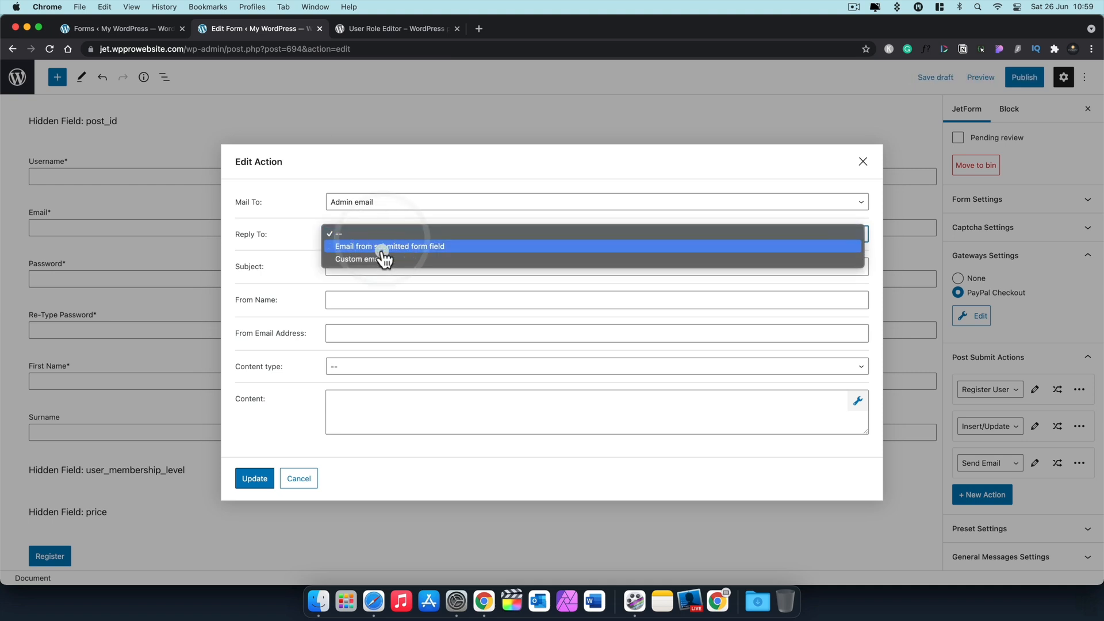
pyautogui.click(381, 245)
pyautogui.click(375, 243)
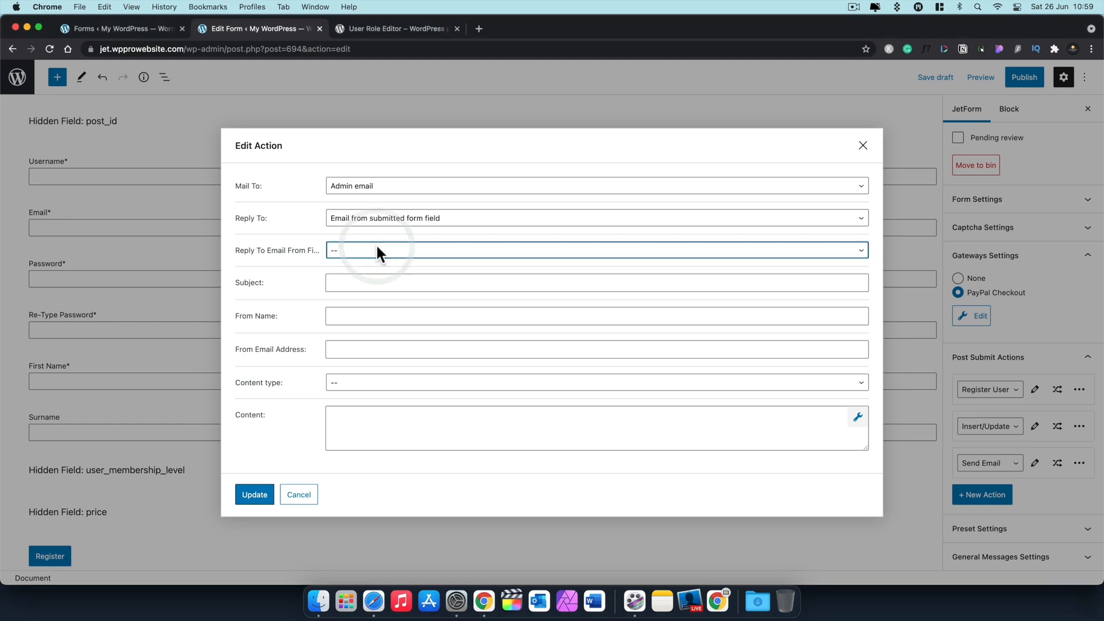
pyautogui.click(375, 243)
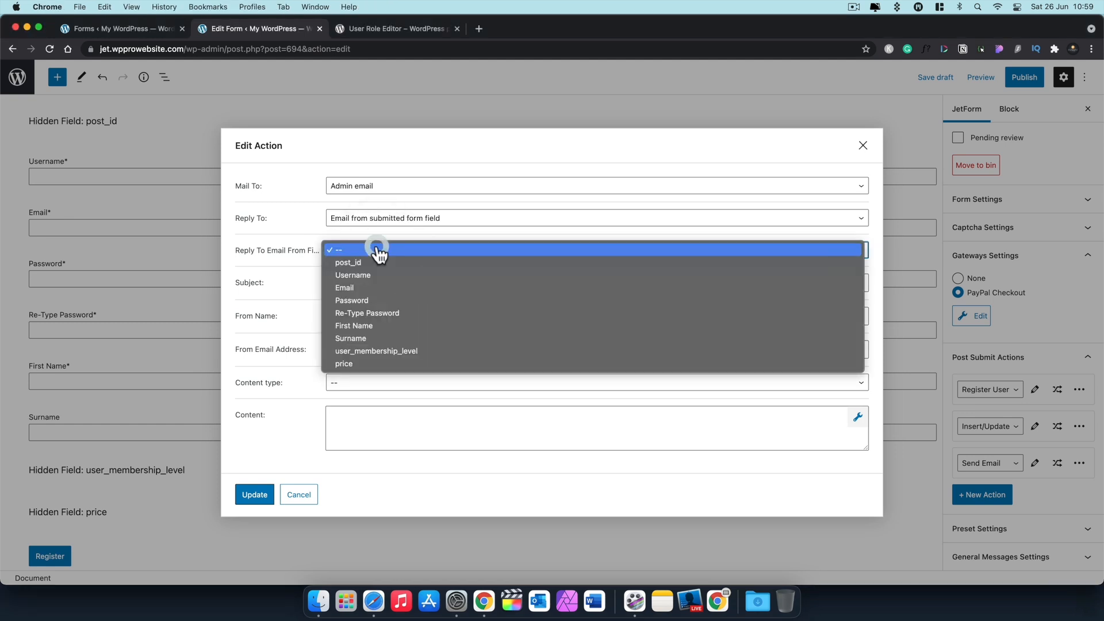
pyautogui.click(365, 291)
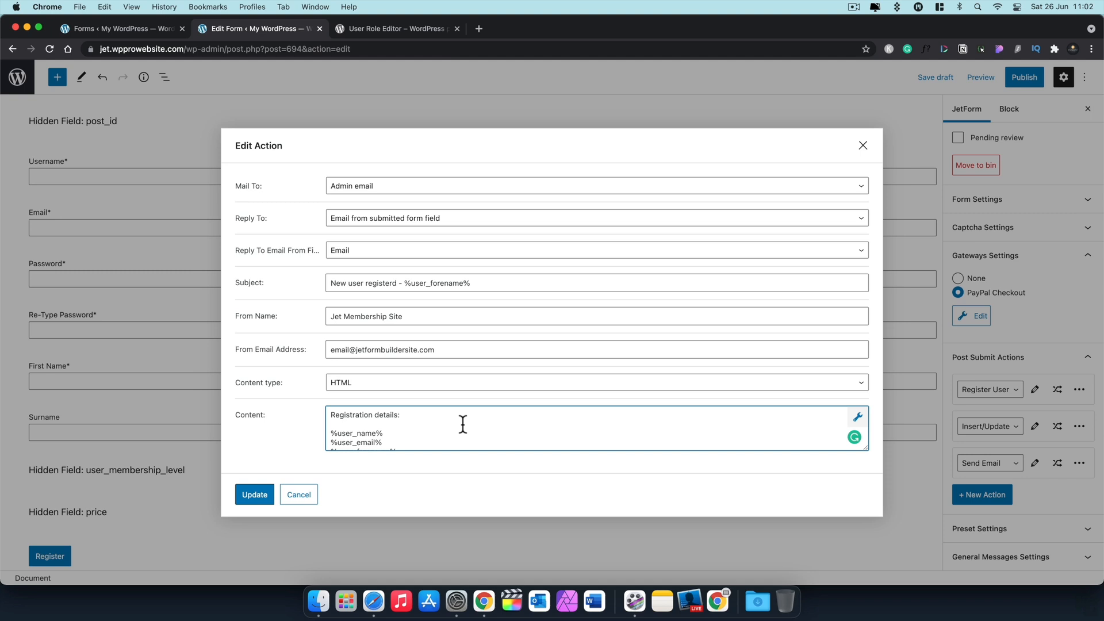
# Step: Insert form field macros such as %user_name% into the HTML content and update the action
pyautogui.click(859, 417)
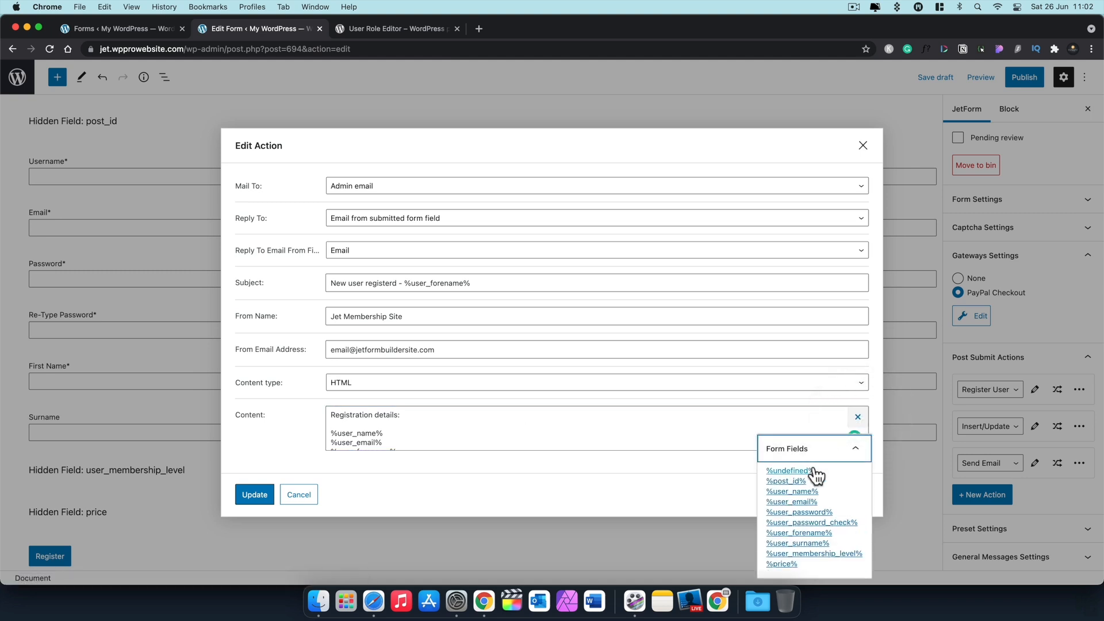
pyautogui.click(507, 432)
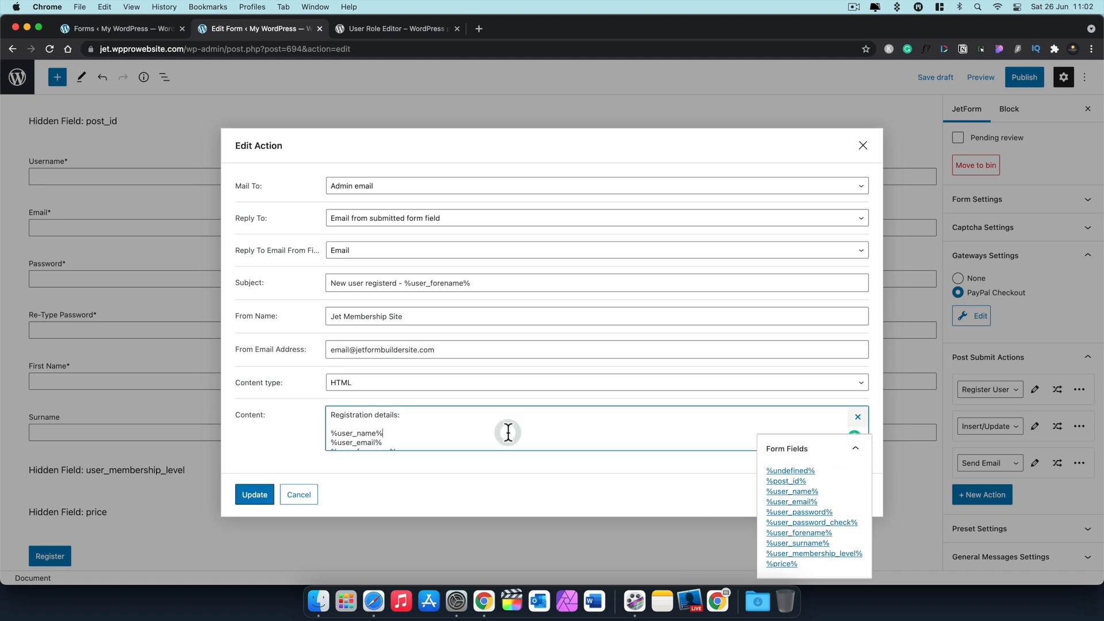
pyautogui.click(857, 417)
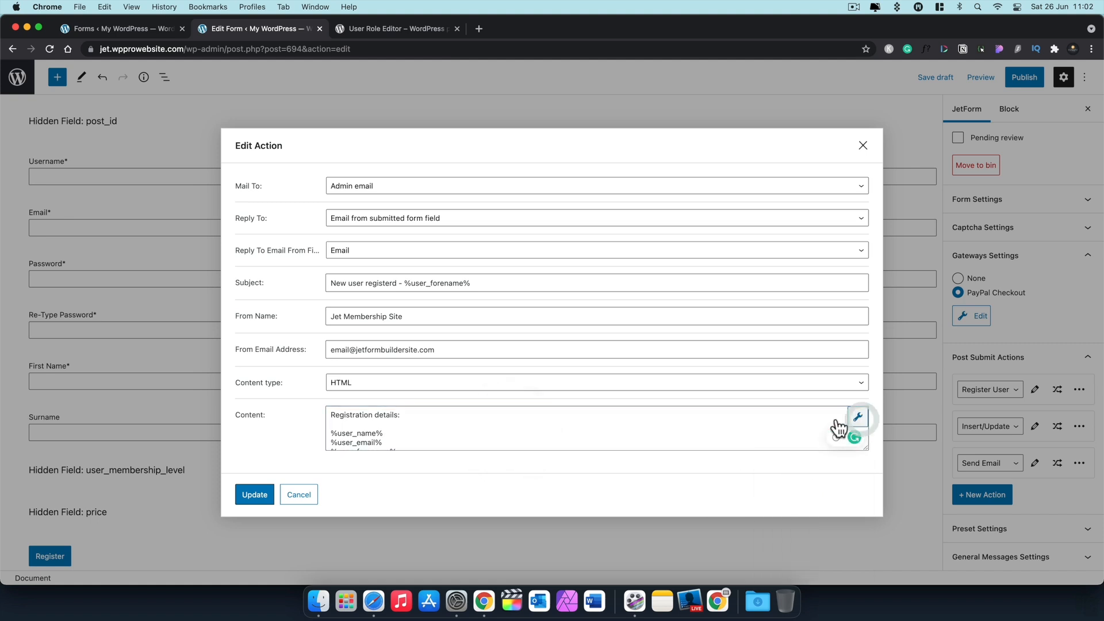
pyautogui.scroll(-3, 449, 440)
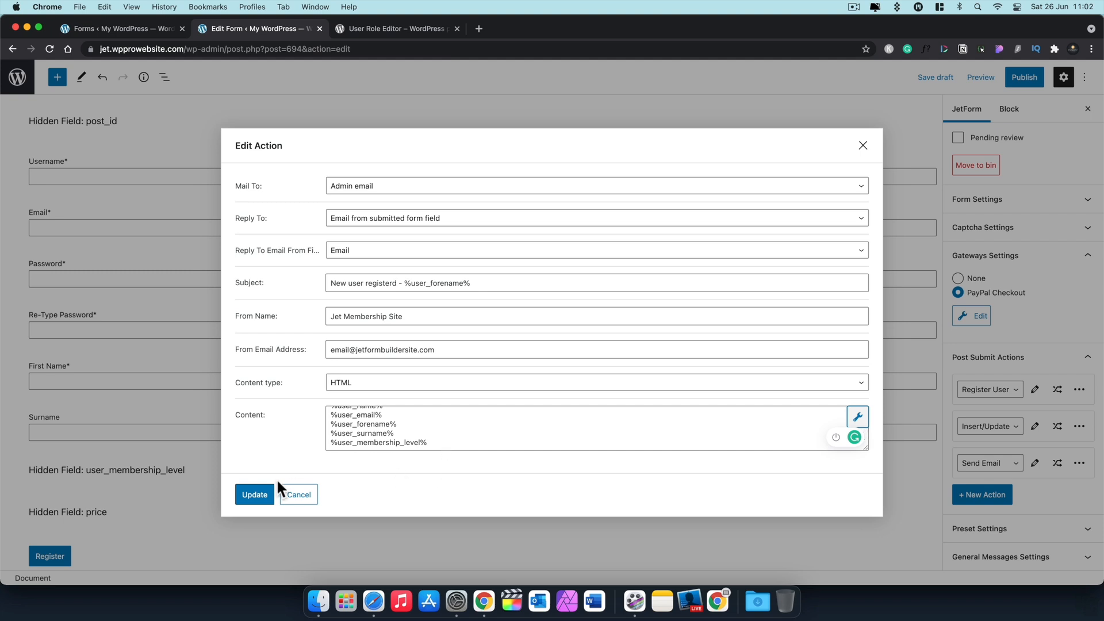
pyautogui.click(258, 492)
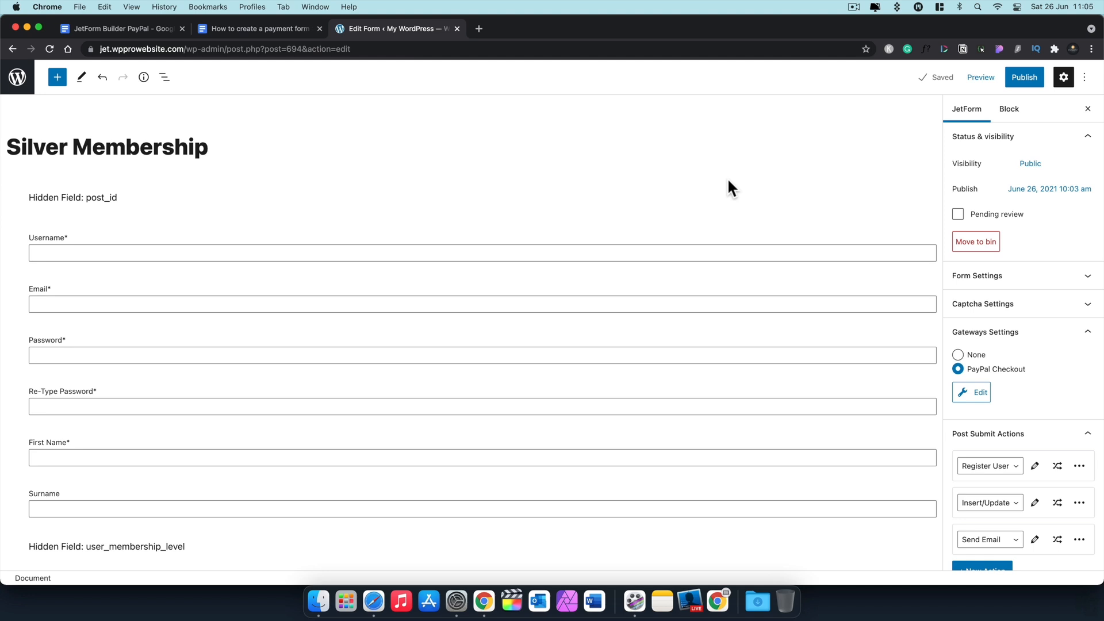
# Step: Publish the Silver Membership form and create a new page titled 'Silver Membership'
pyautogui.click(1022, 78)
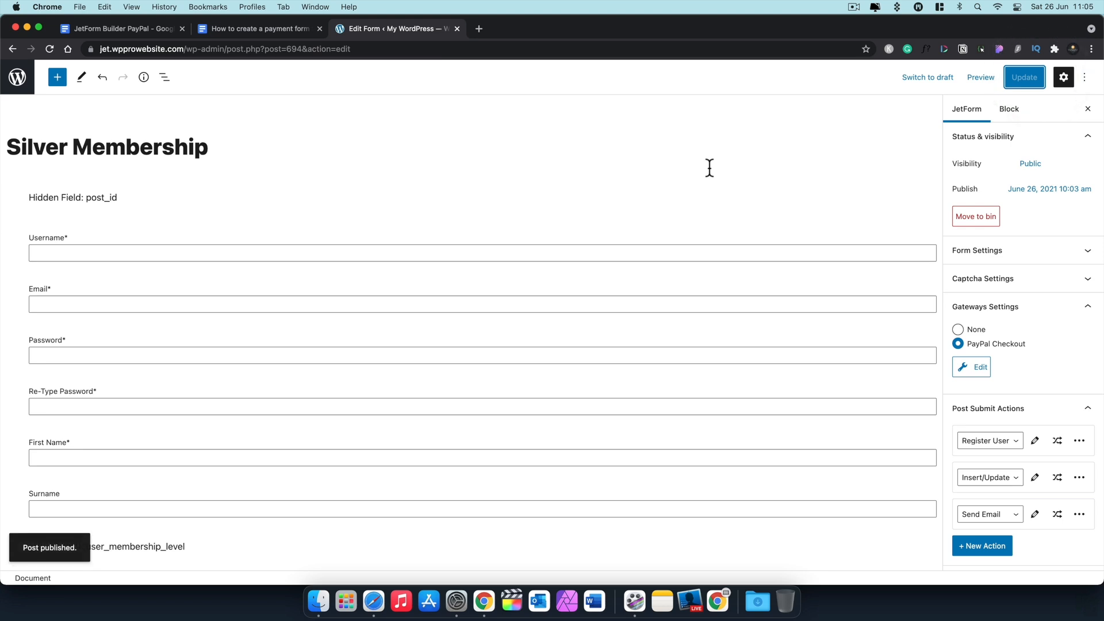
pyautogui.click(16, 76)
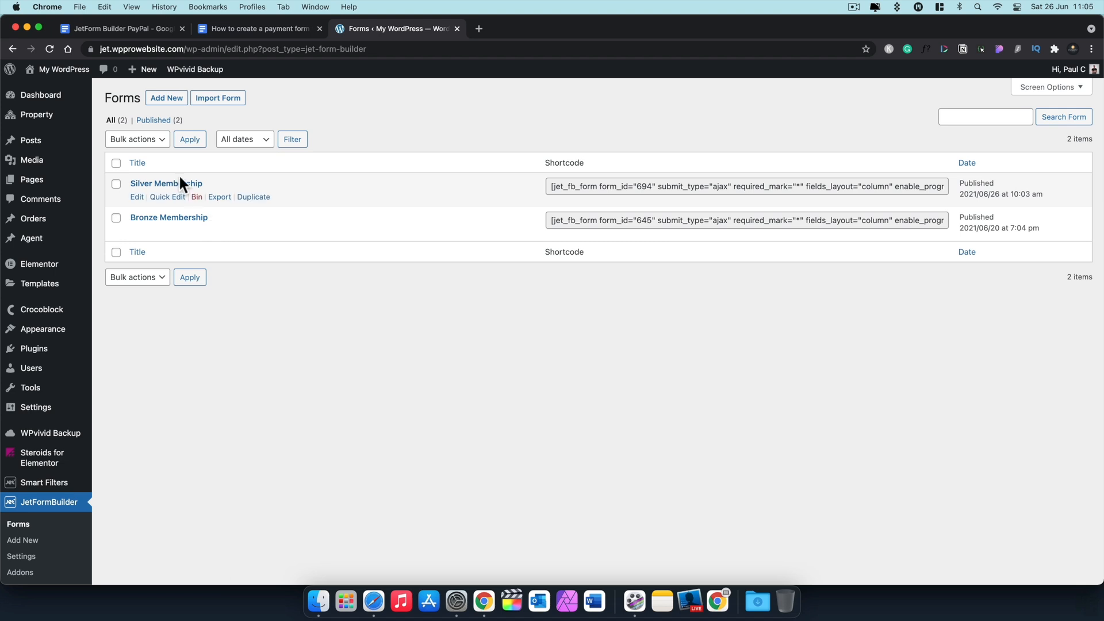
pyautogui.moveTo(64, 183)
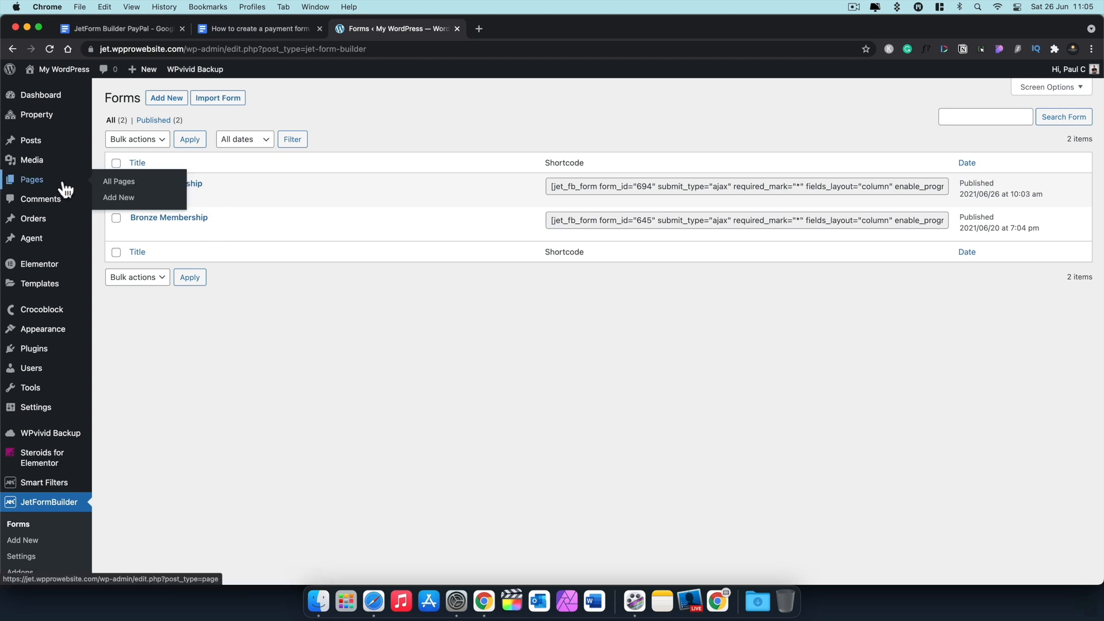
pyautogui.click(121, 199)
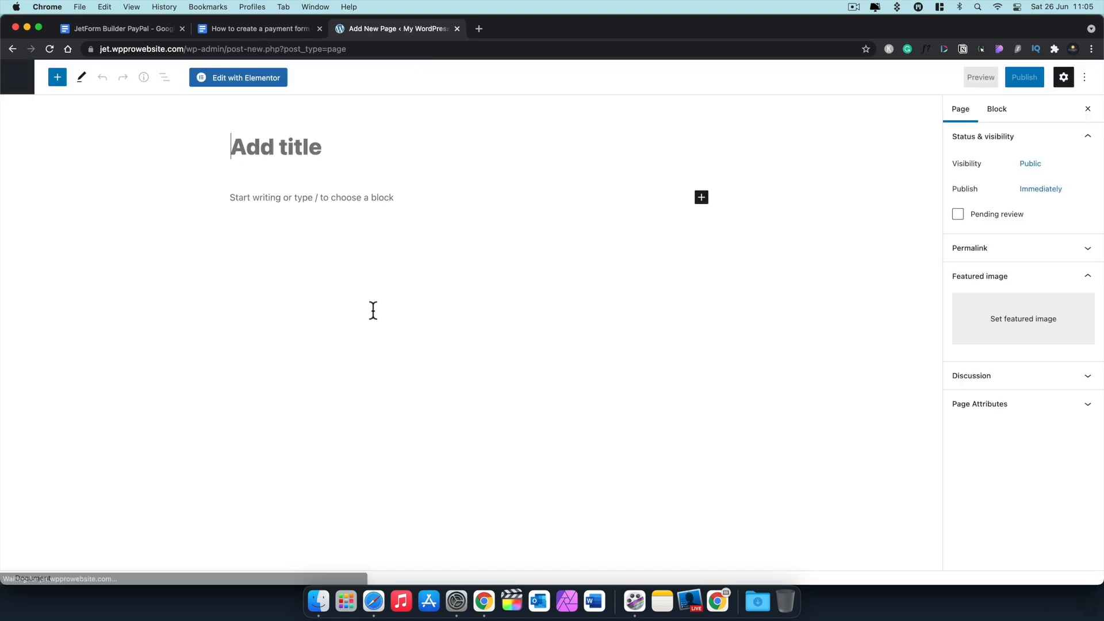
pyautogui.click(277, 141)
pyautogui.write('Silver Membership')
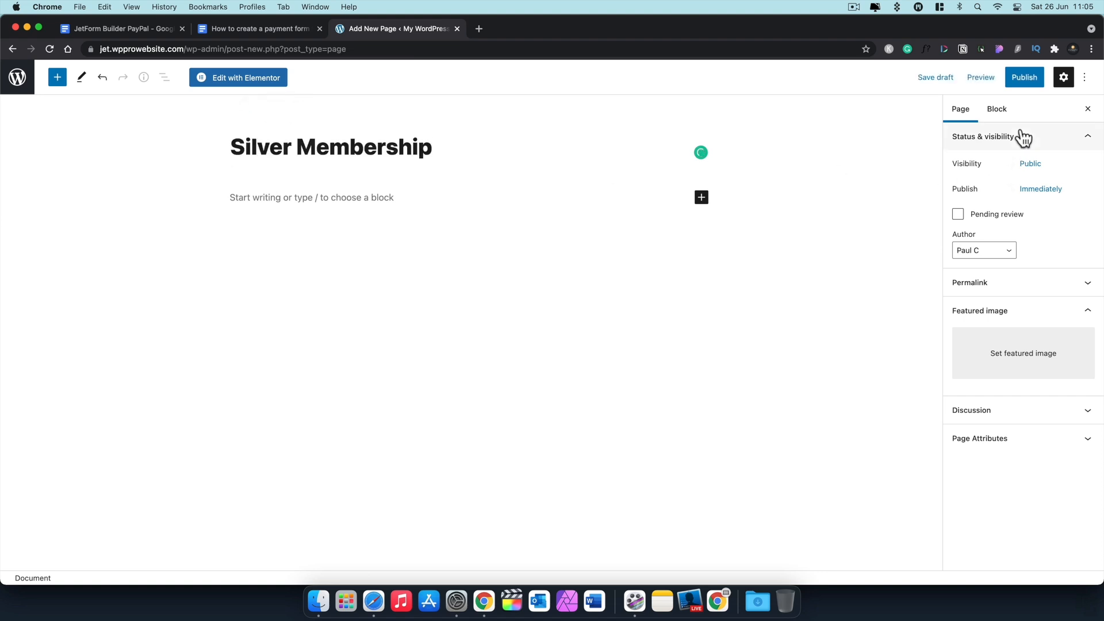
# Step: Add a JetForm block showing the Silver Membership form and publish the page
pyautogui.click(258, 204)
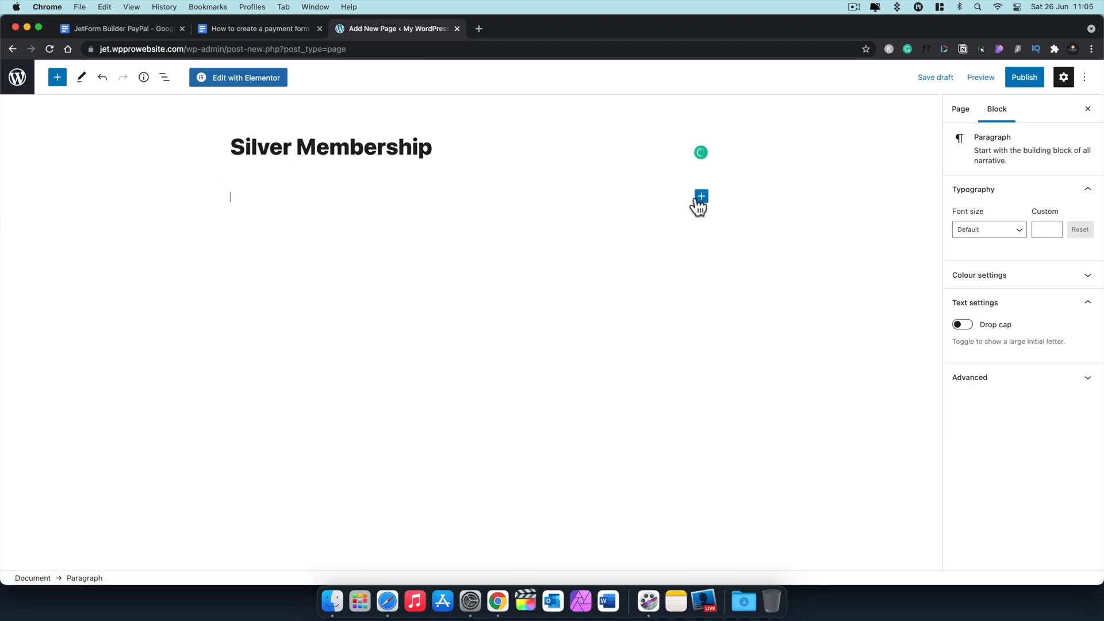
pyautogui.click(699, 200)
pyautogui.click(731, 232)
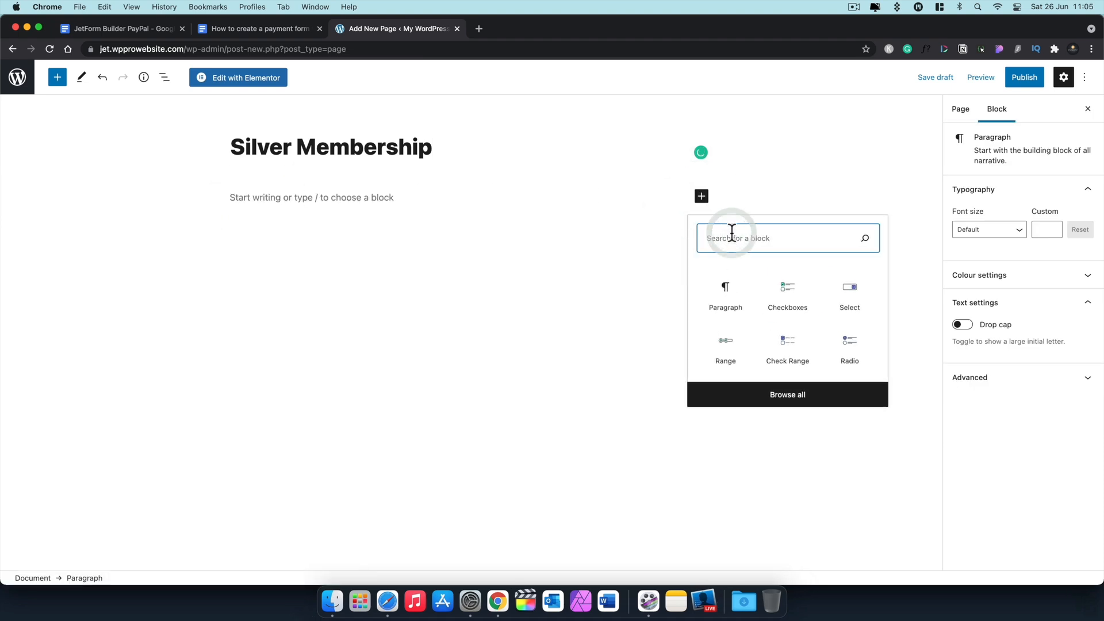
pyautogui.write('form')
pyautogui.click(856, 351)
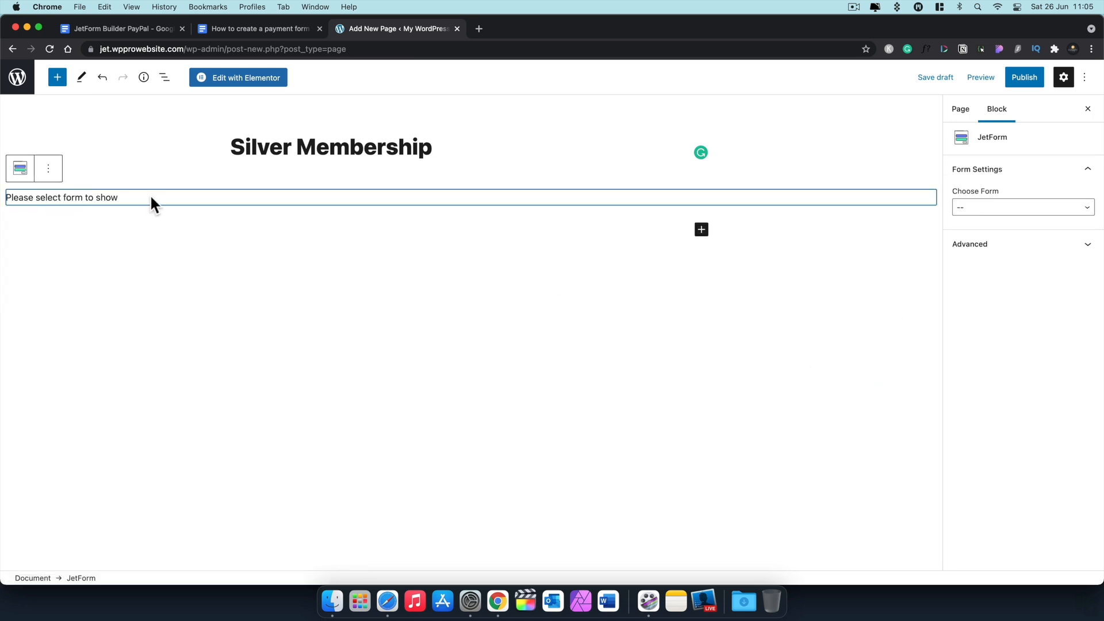
pyautogui.click(1055, 219)
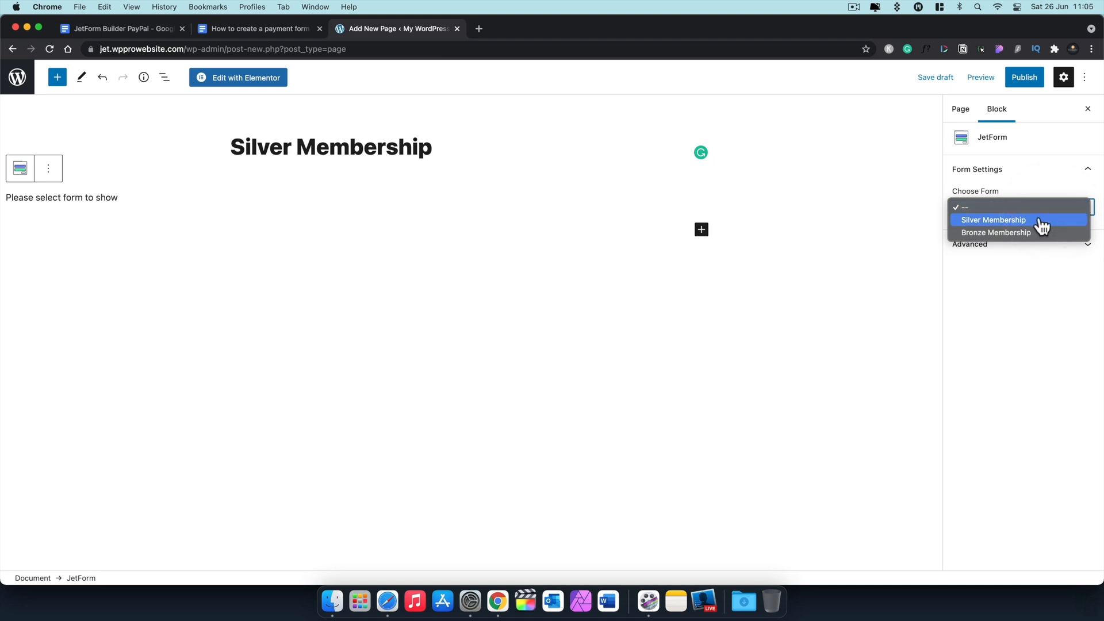
pyautogui.click(1042, 226)
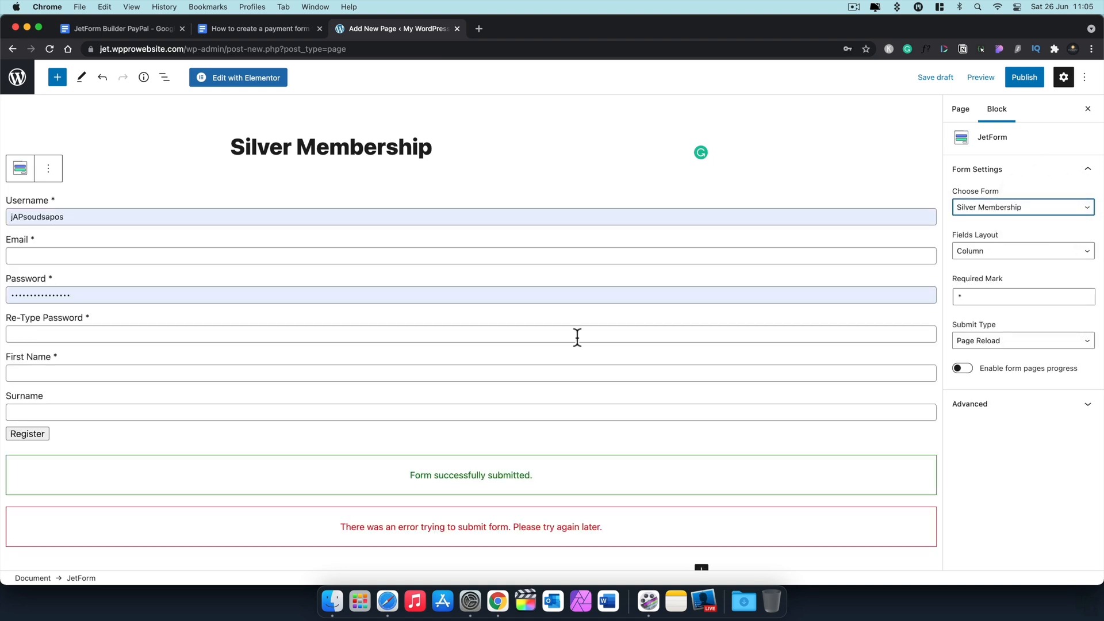
pyautogui.click(850, 353)
pyautogui.click(1024, 77)
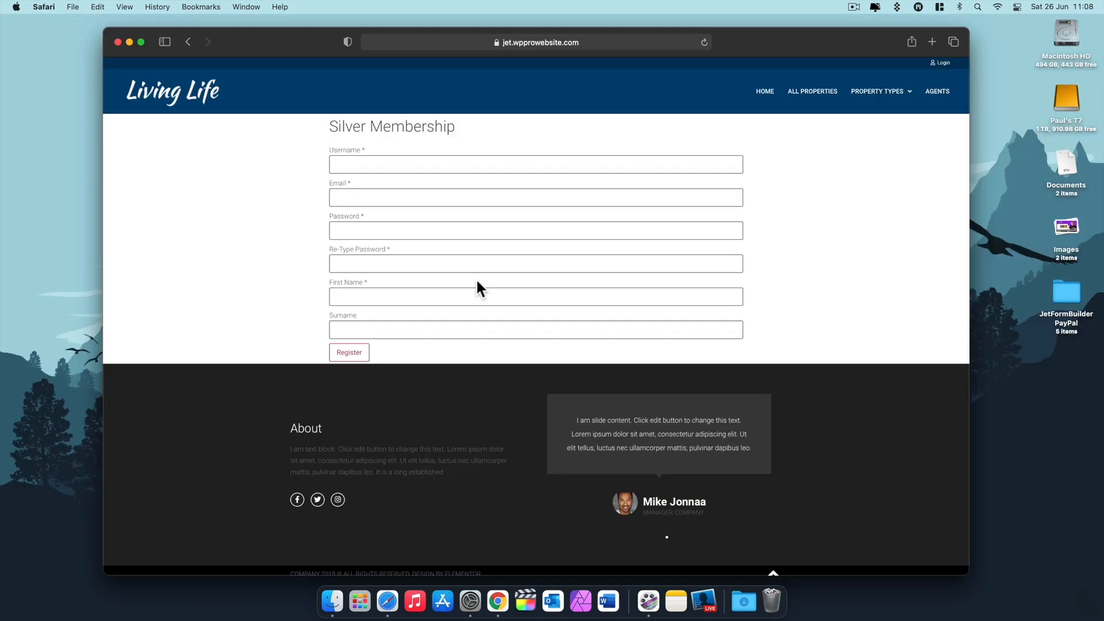
# Step: Enter username 'Sample', the member's e-mail address and Safari's suggested strong password
pyautogui.click(407, 167)
pyautogui.write('Sample')
pyautogui.click(408, 192)
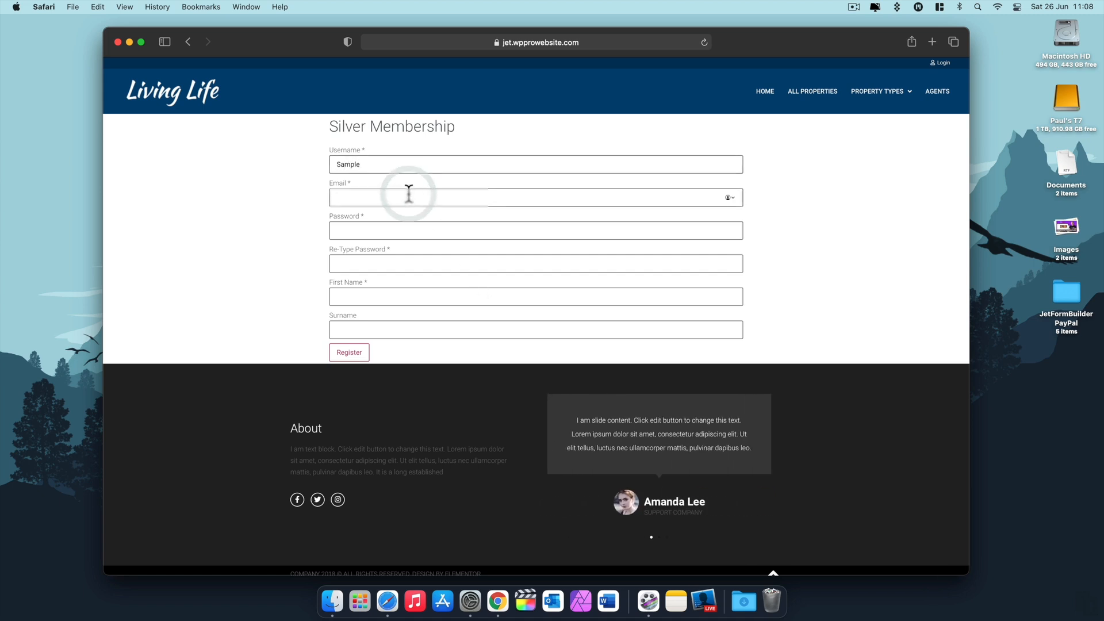
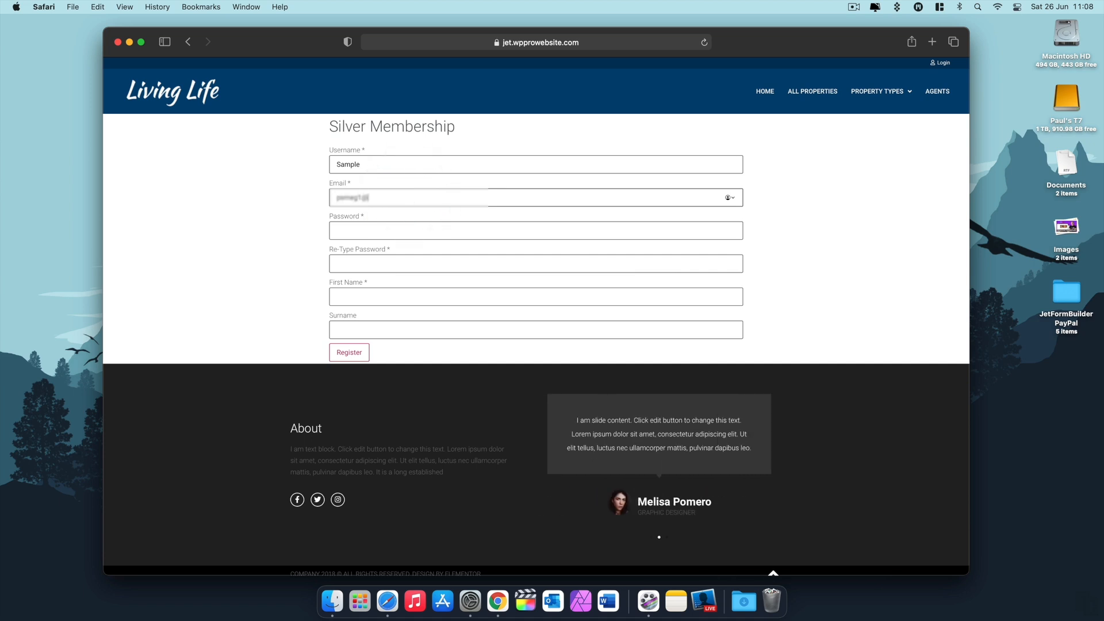
pyautogui.click(383, 230)
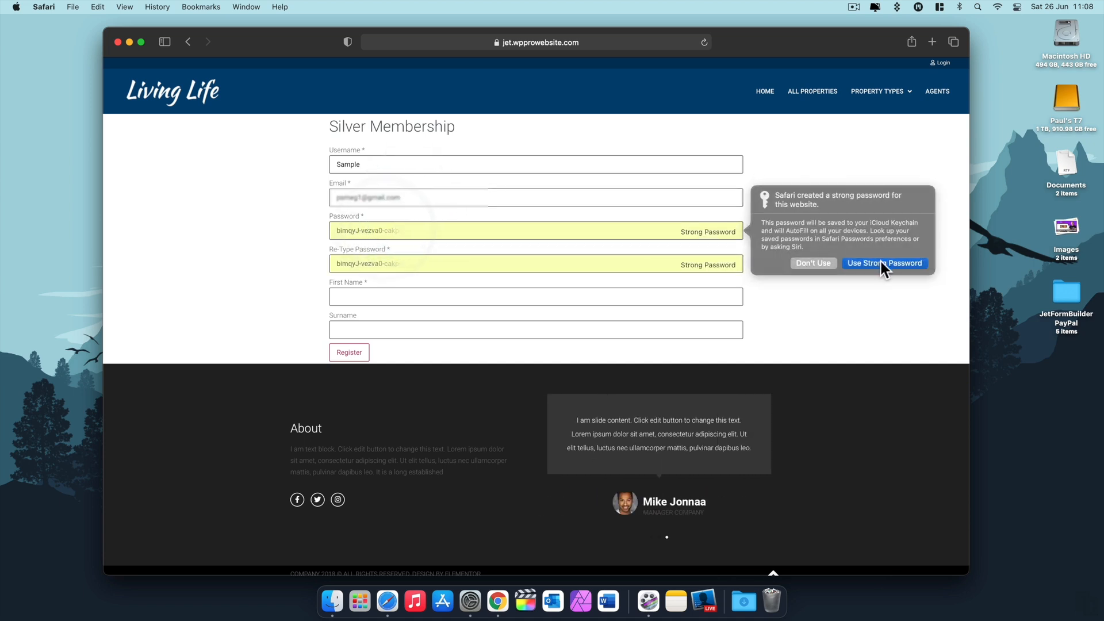
pyautogui.click(881, 263)
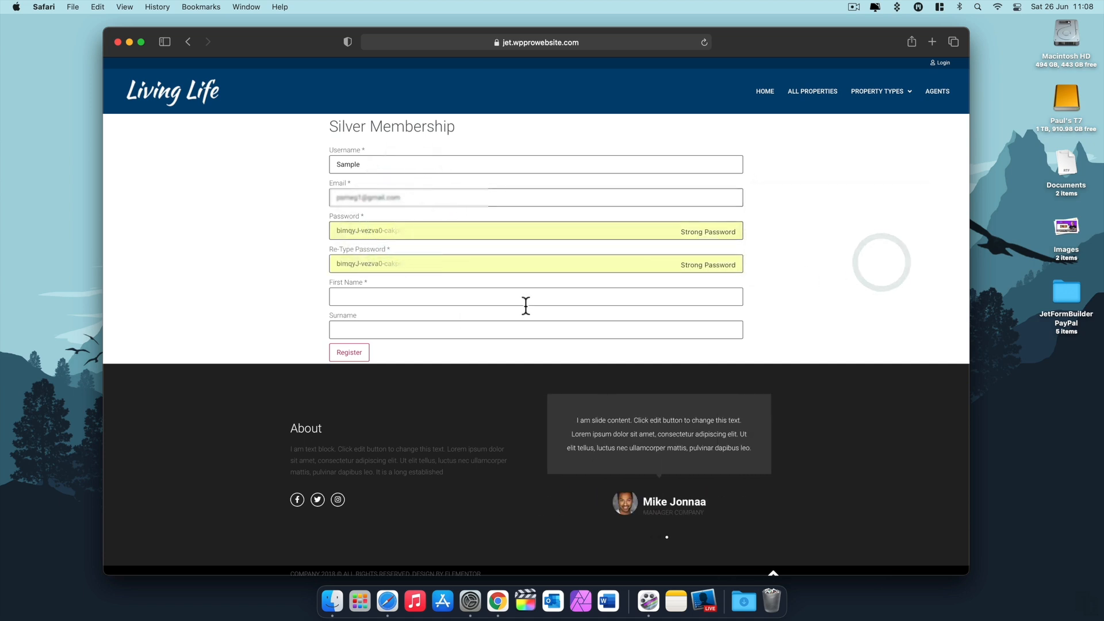
# Step: Fill in the member's first name and surname, then submit the registration form
pyautogui.click(388, 296)
pyautogui.write('Paul')
pyautogui.press('Tab')
pyautogui.write('C')
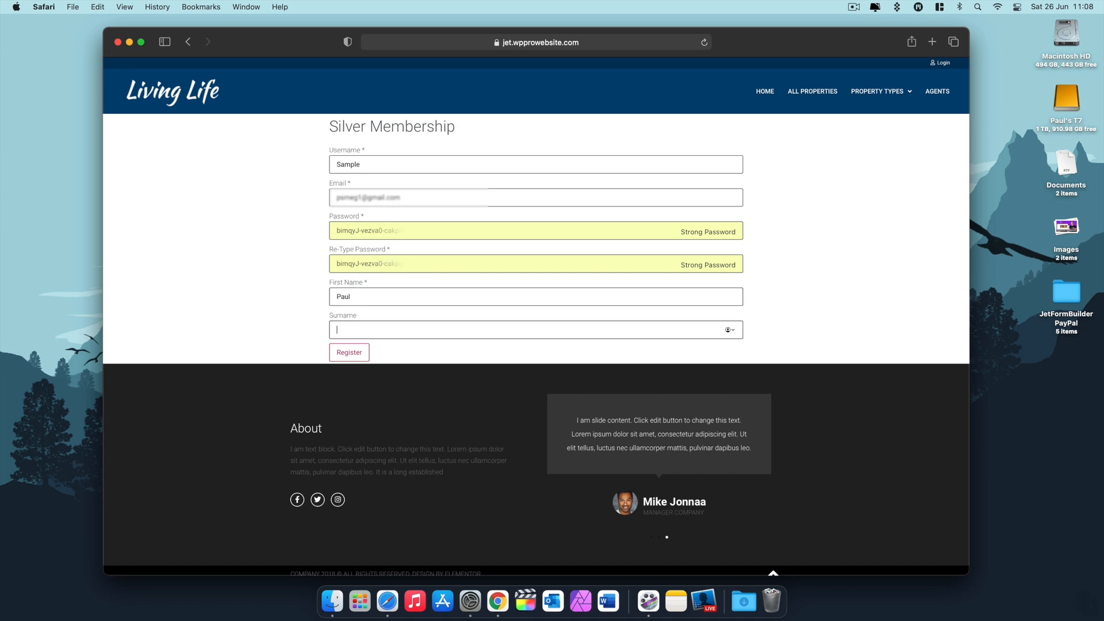
pyautogui.click(225, 310)
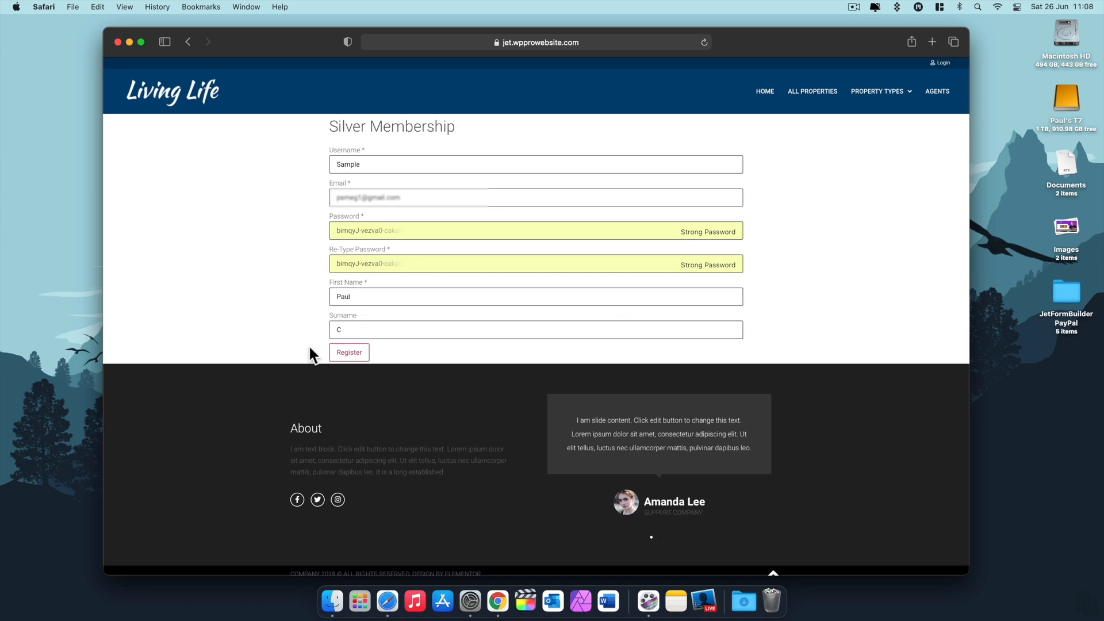
pyautogui.click(344, 356)
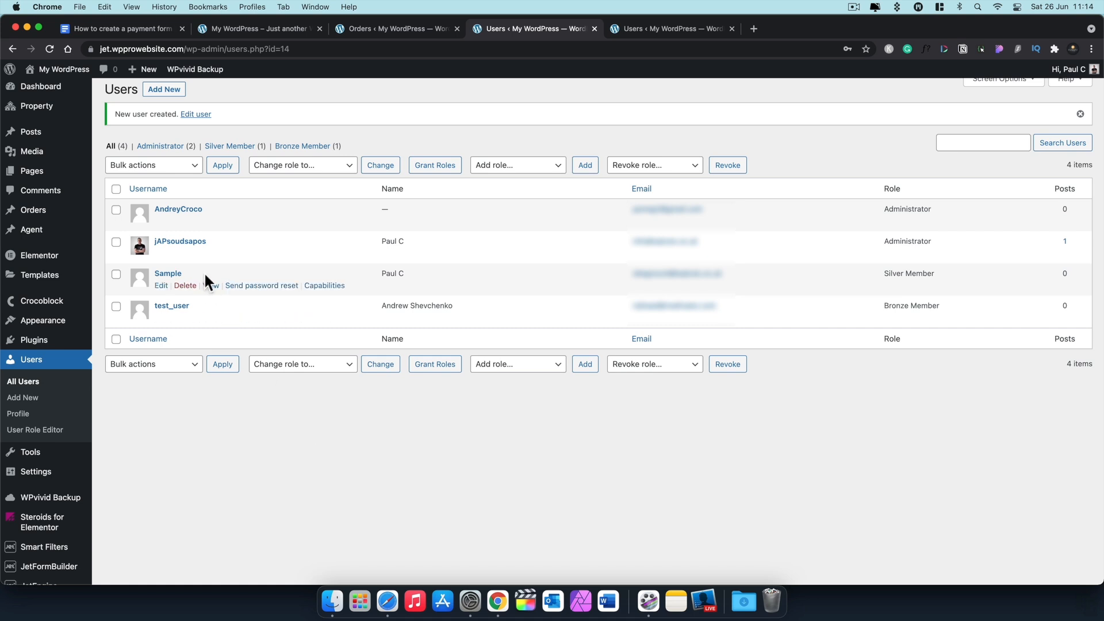
# Step: Open Orders #693 from the orders list for editing
pyautogui.click(396, 30)
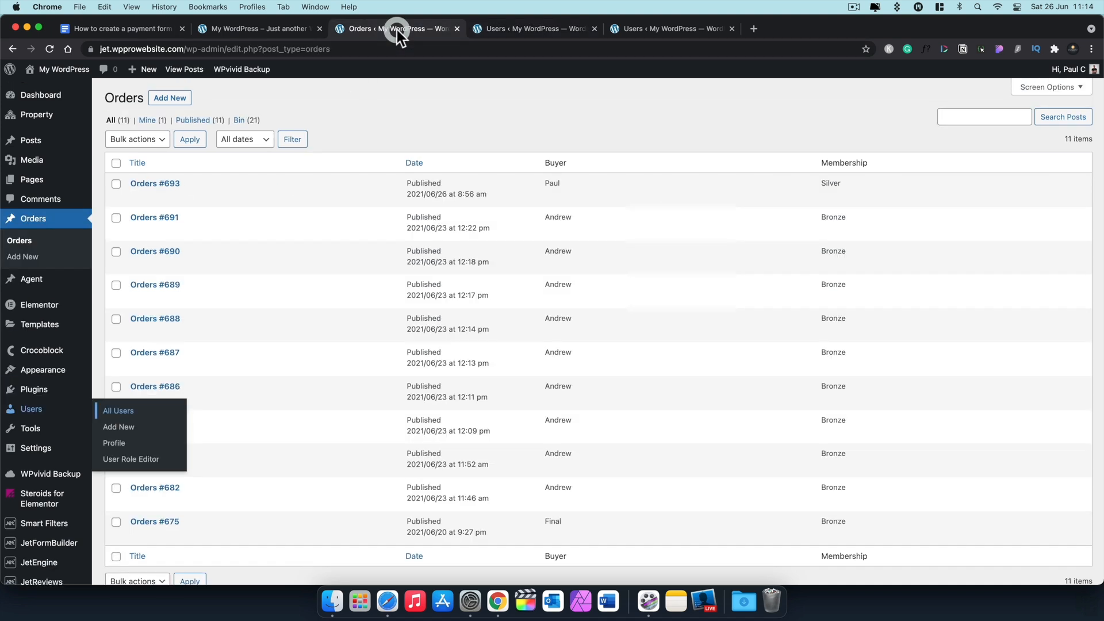
pyautogui.click(406, 114)
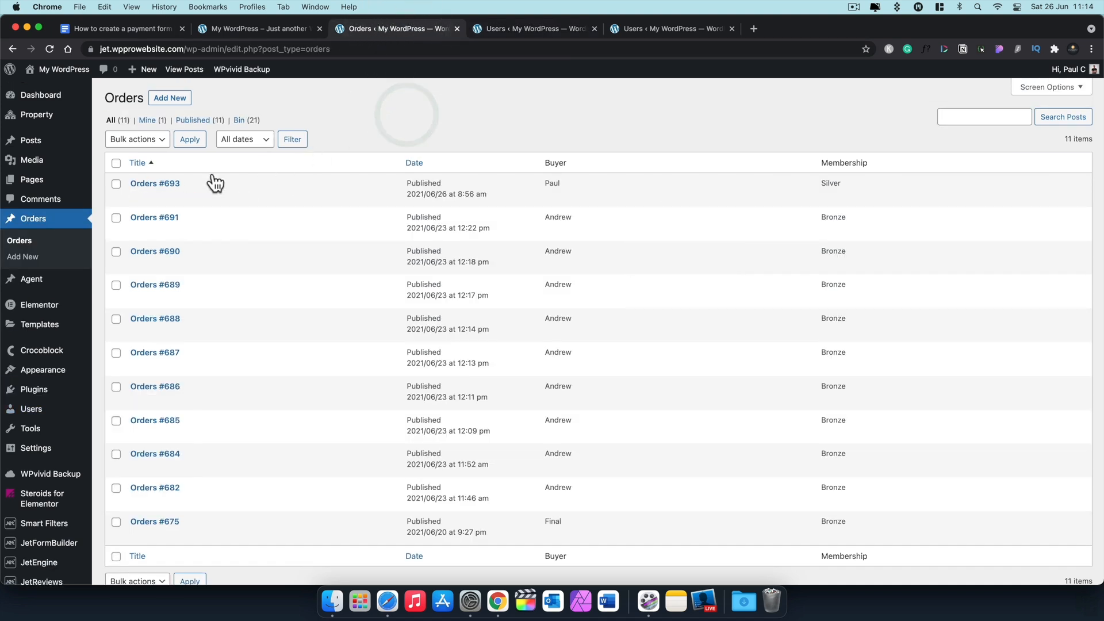
pyautogui.click(165, 185)
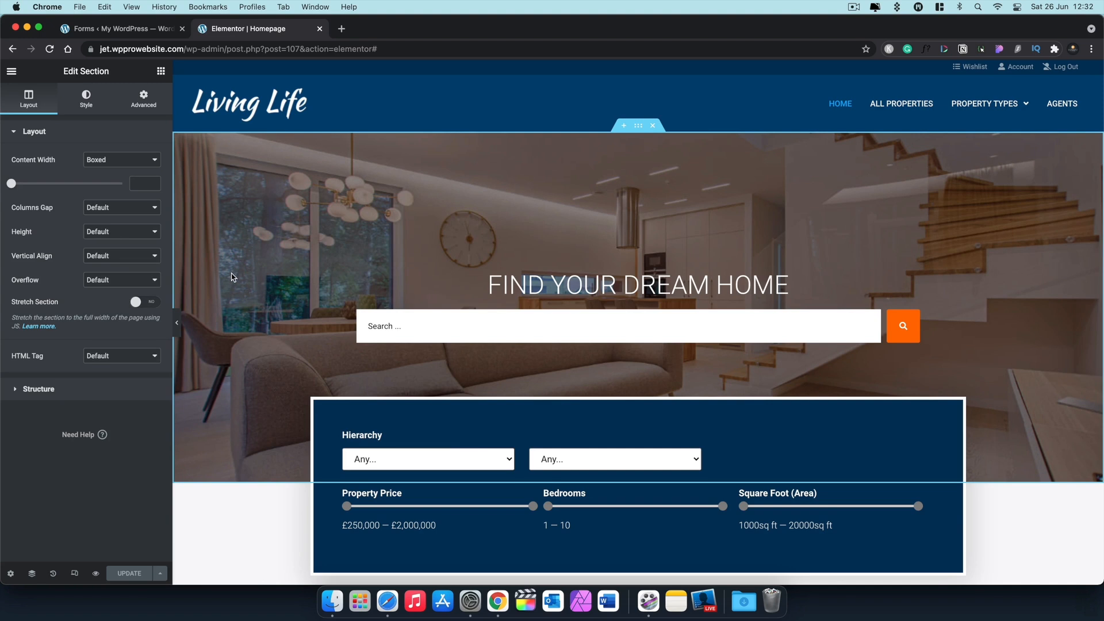
# Step: Select the Featured Member Properties section and show its Advanced settings
pyautogui.scroll(-3, 259, 351)
pyautogui.scroll(-10, 259, 353)
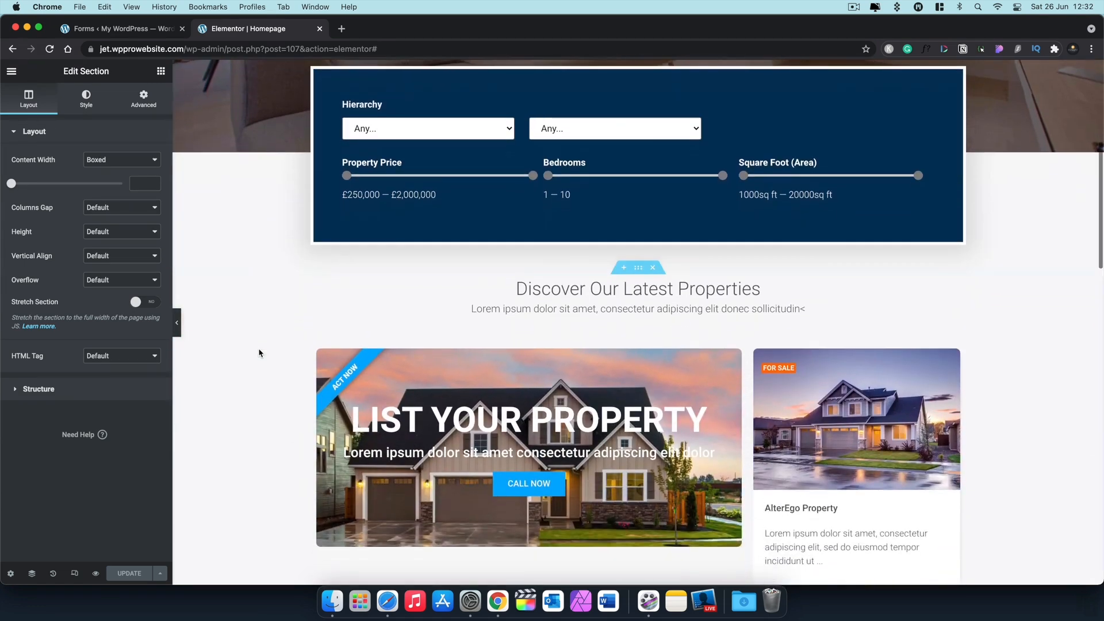
pyautogui.scroll(-7, 259, 353)
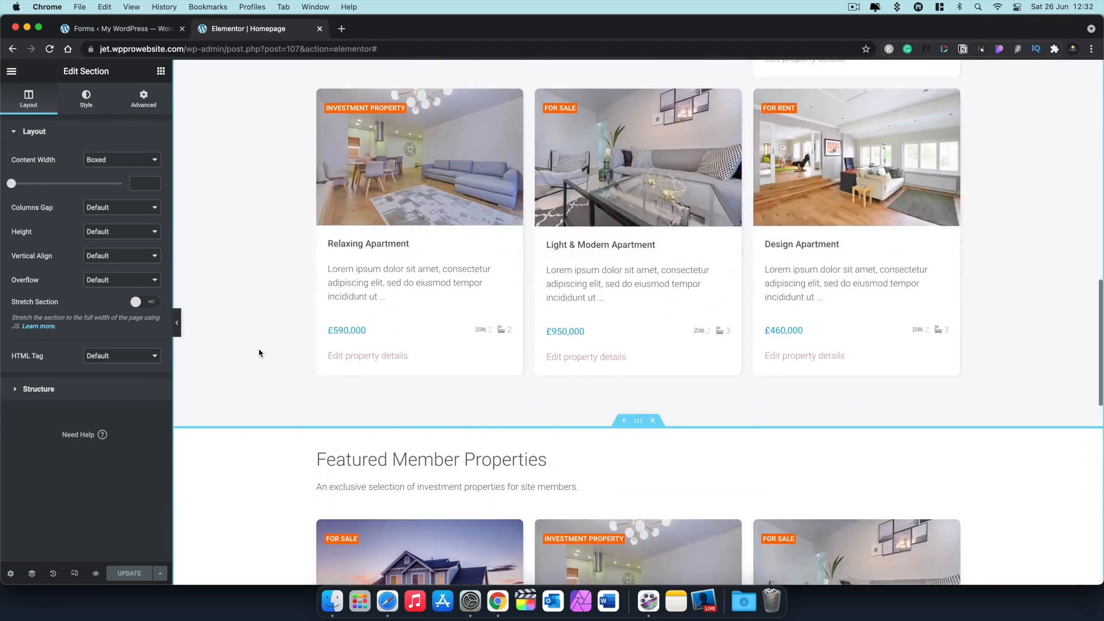
pyautogui.scroll(-1, 259, 353)
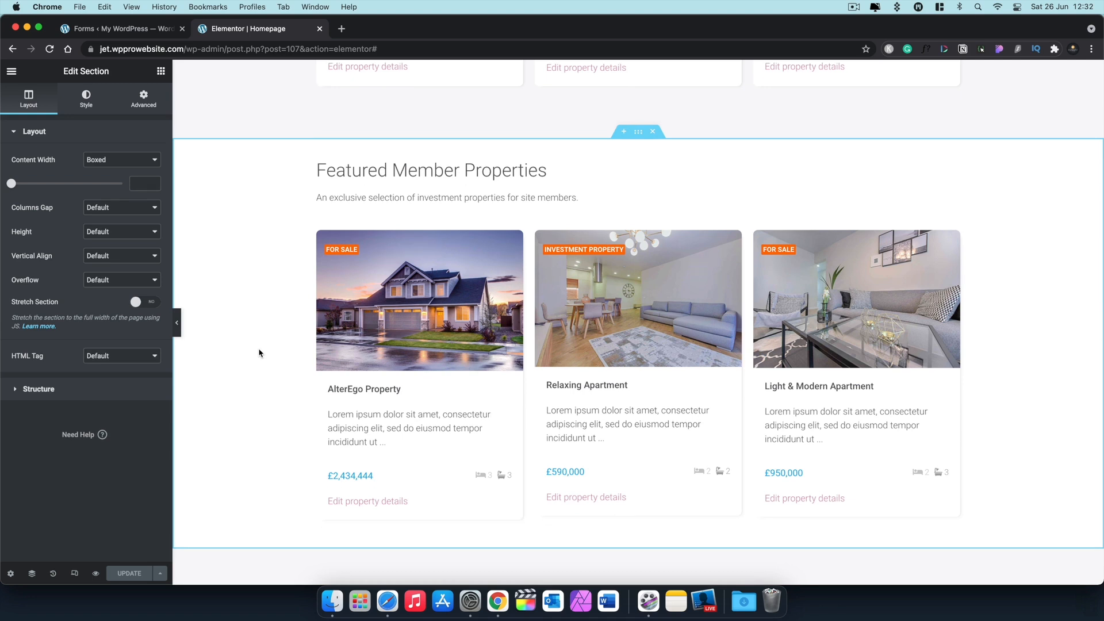
pyautogui.click(640, 134)
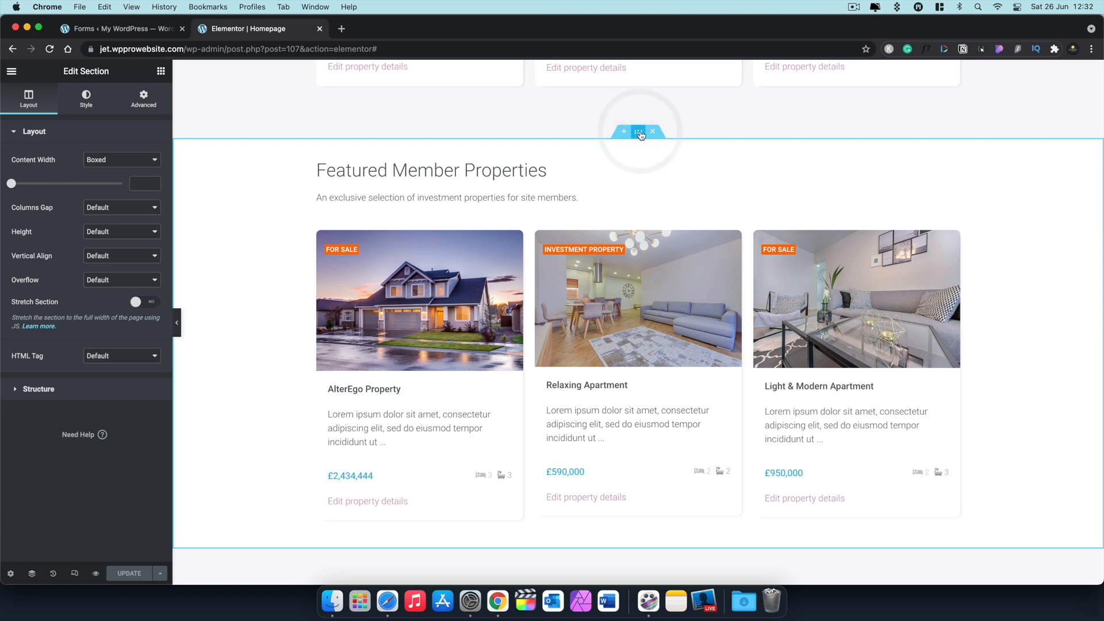
pyautogui.click(150, 104)
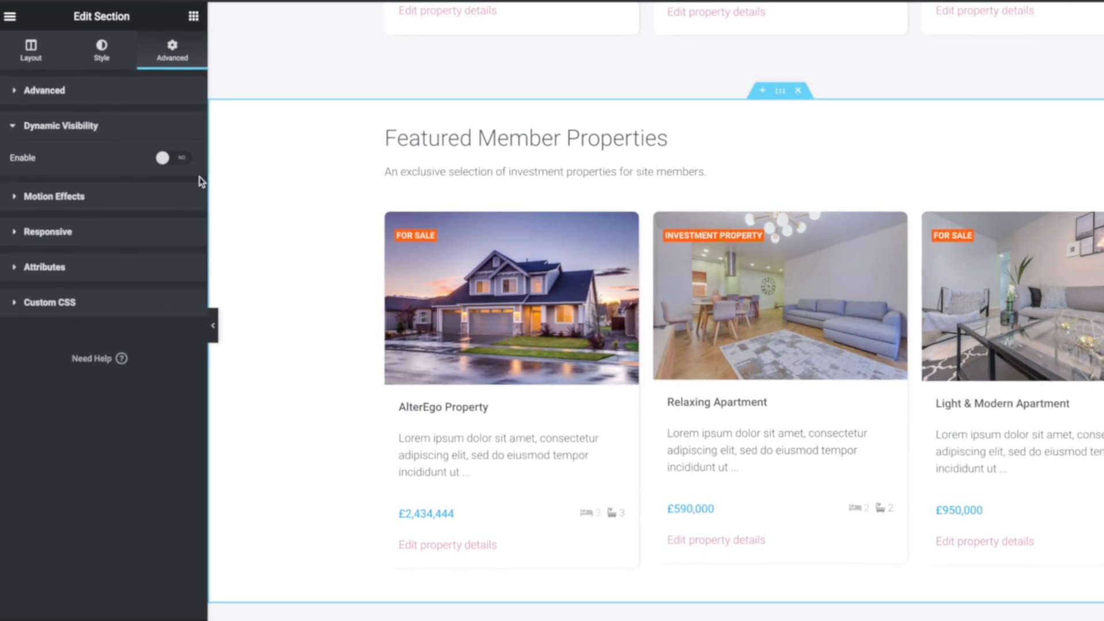
# Step: Enable Dynamic Visibility with a 'User Role is' condition for Silver Member and Gold Member
pyautogui.click(189, 154)
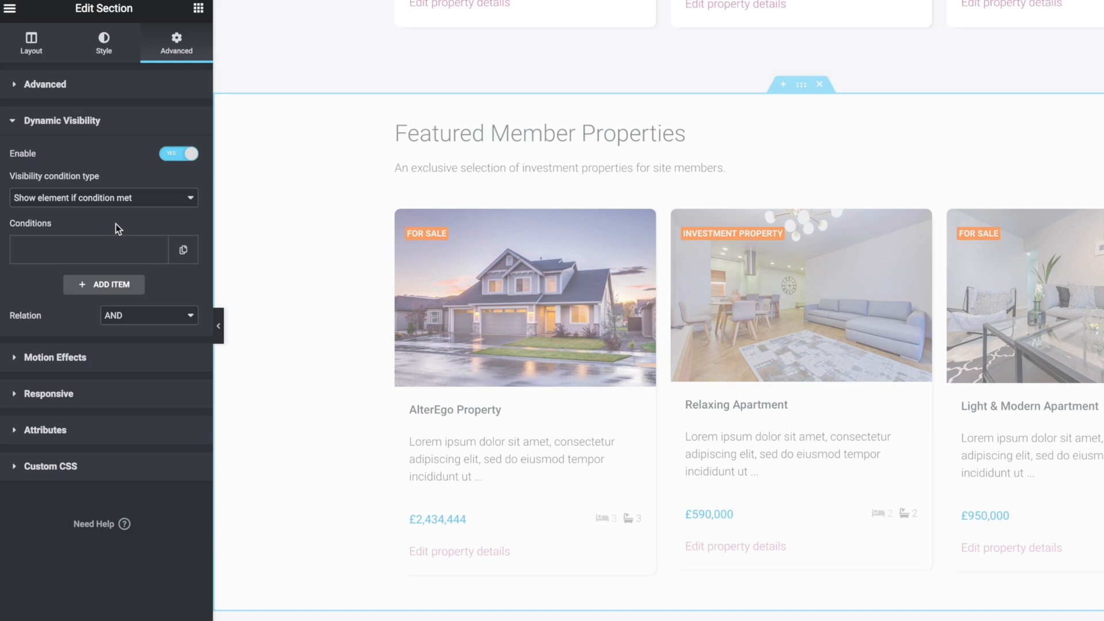
pyautogui.click(49, 204)
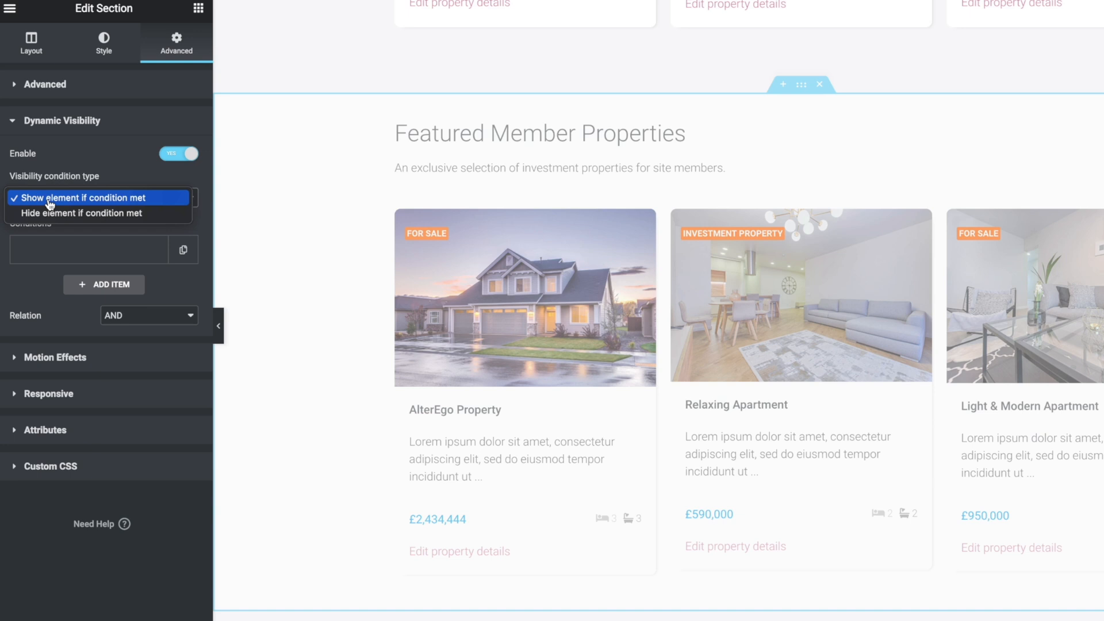
pyautogui.click(84, 203)
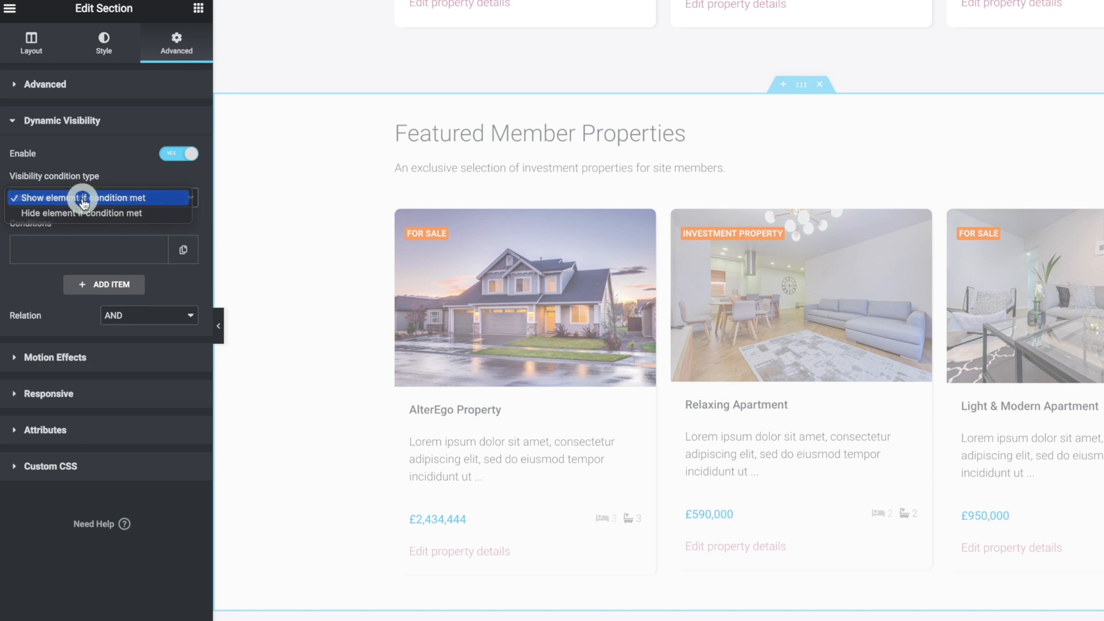
pyautogui.click(85, 254)
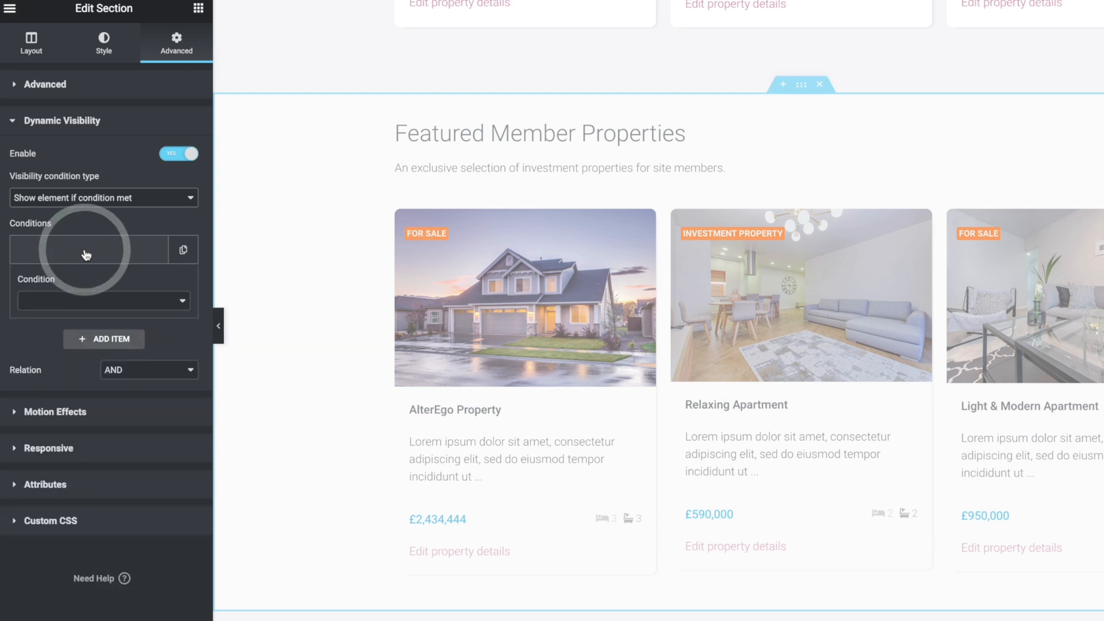
pyautogui.click(130, 309)
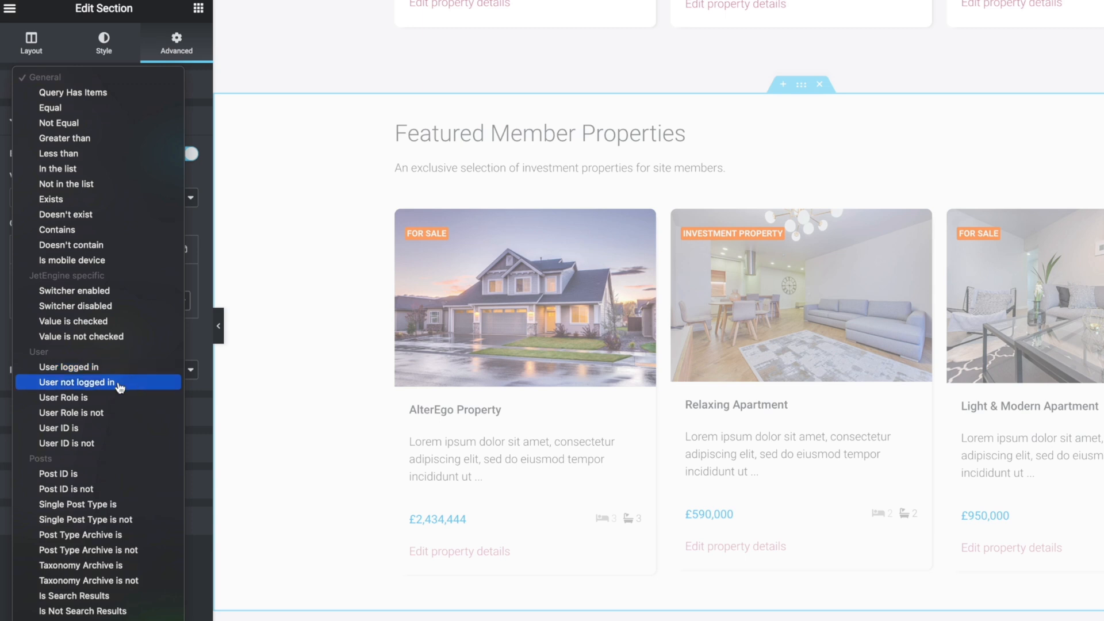
pyautogui.click(93, 397)
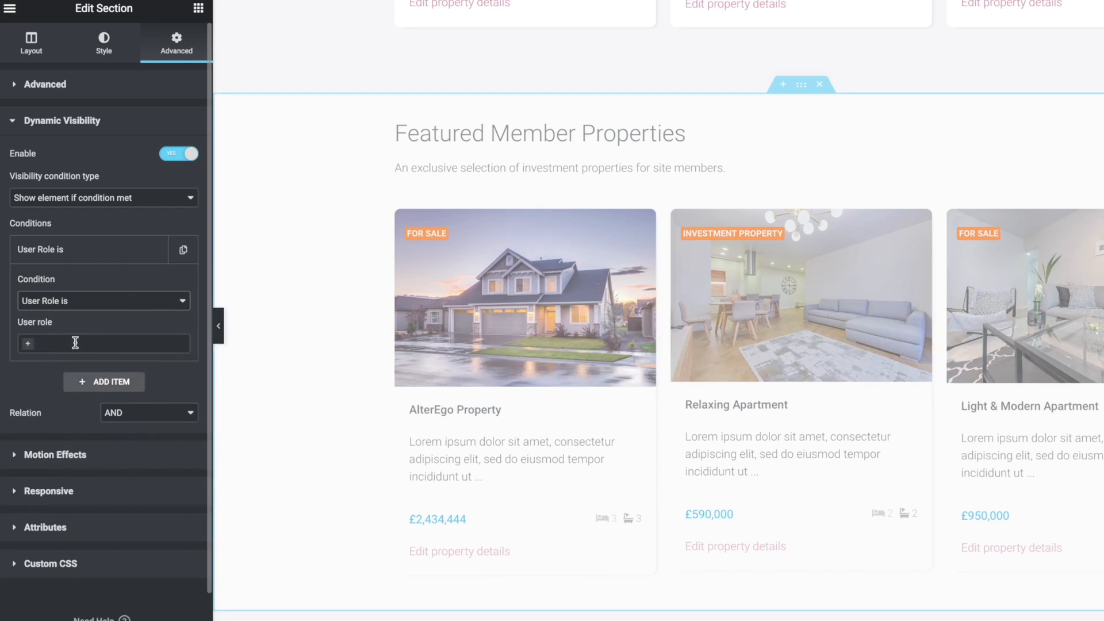
pyautogui.click(30, 344)
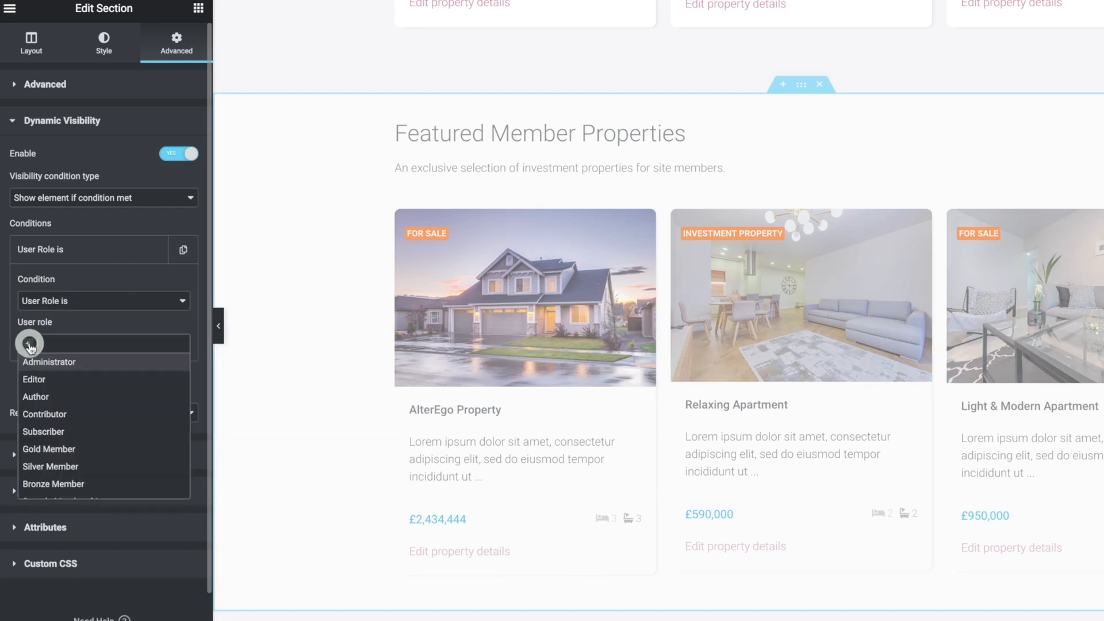
pyautogui.scroll(-1, 121, 450)
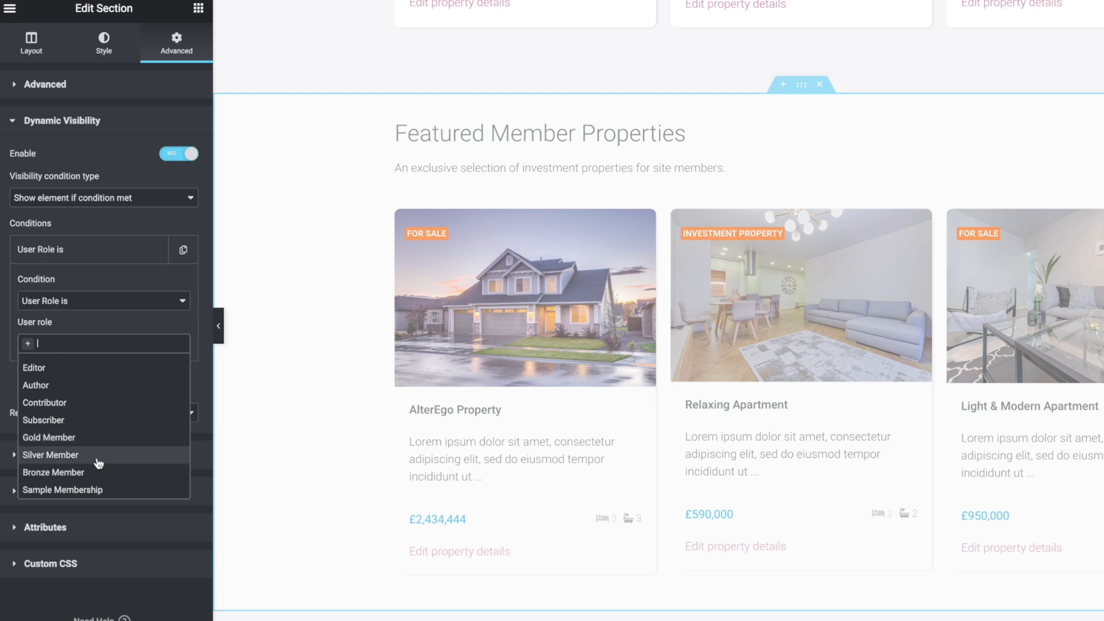
pyautogui.click(96, 457)
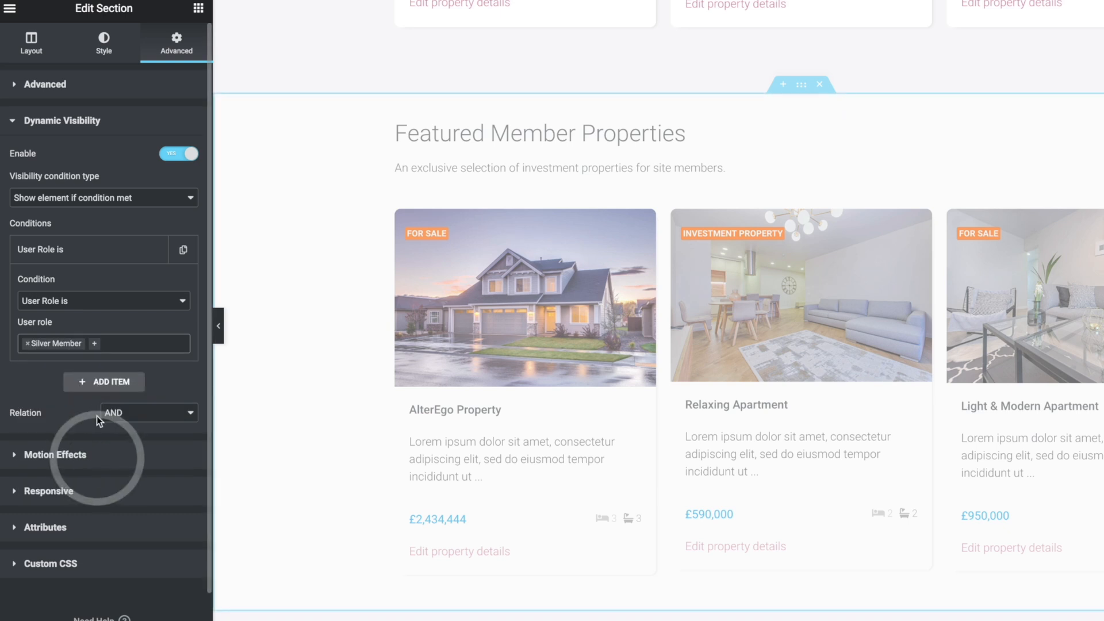
pyautogui.click(95, 345)
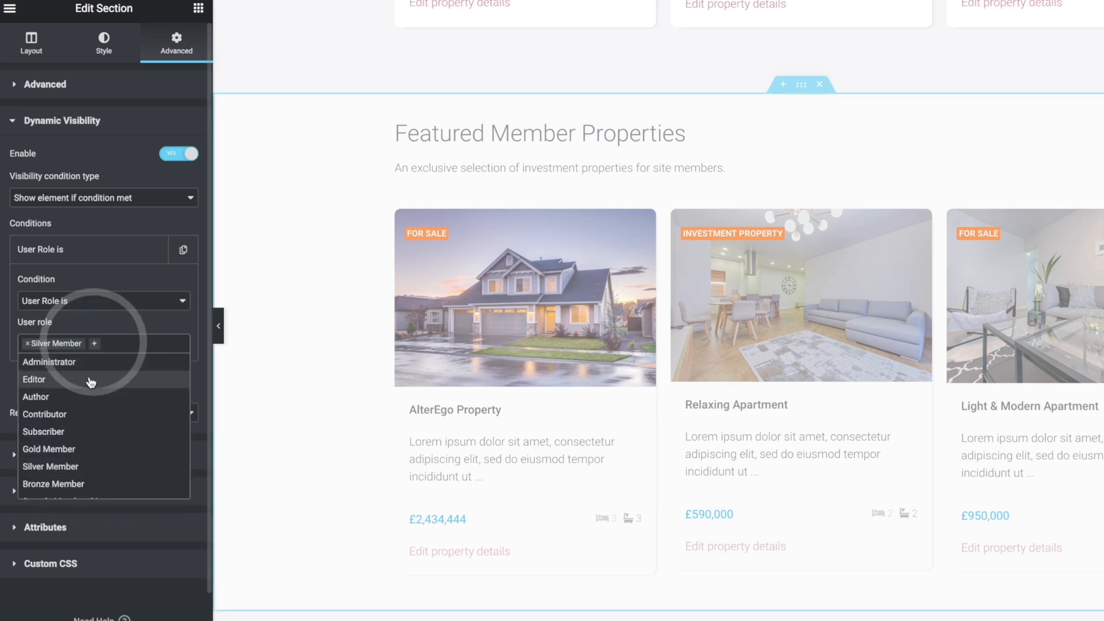
pyautogui.click(60, 449)
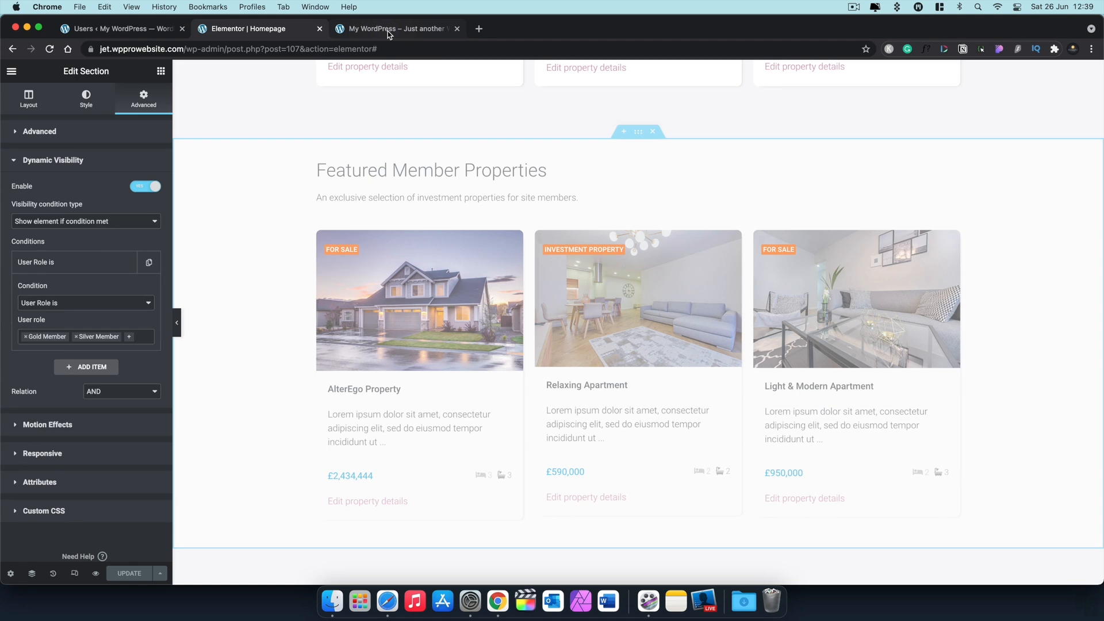
# Step: Reload the Living Life homepage preview and scroll through it
pyautogui.click(389, 32)
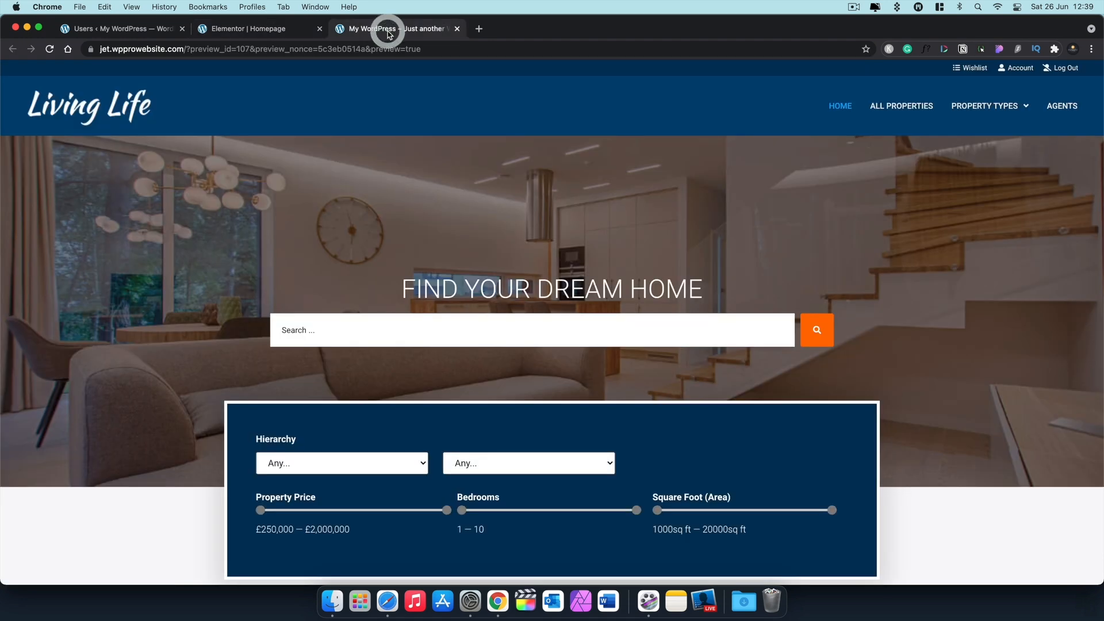
pyautogui.click(50, 49)
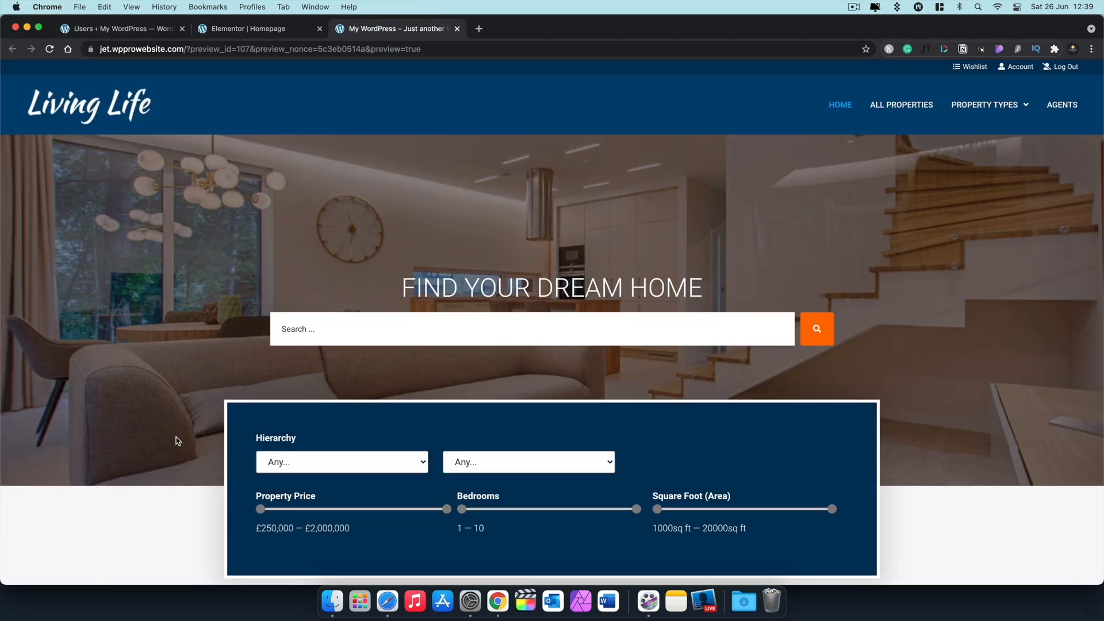
pyautogui.scroll(-10, 175, 438)
pyautogui.scroll(-8, 176, 441)
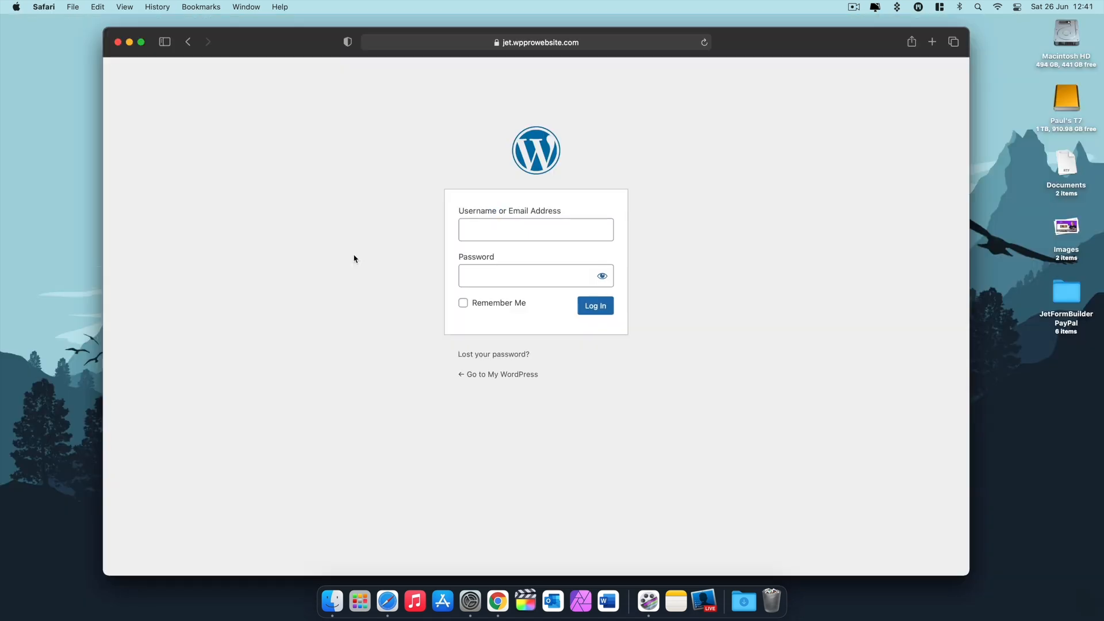
# Step: Log in with the saved member credentials and scroll down to Featured Member Properties
pyautogui.click(498, 231)
pyautogui.click(492, 254)
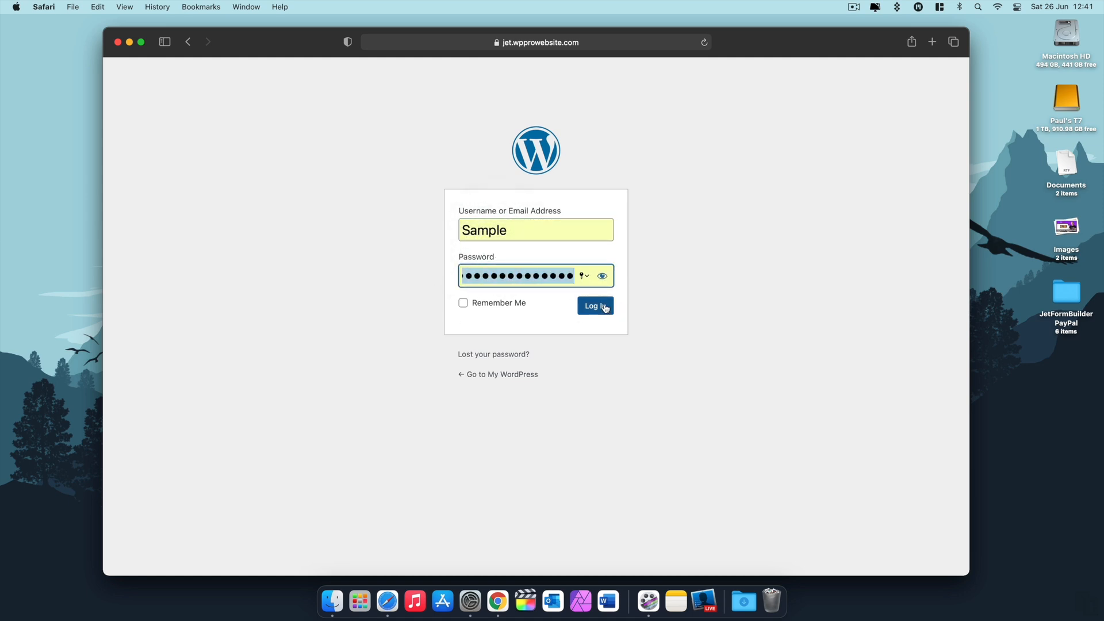
pyautogui.click(605, 308)
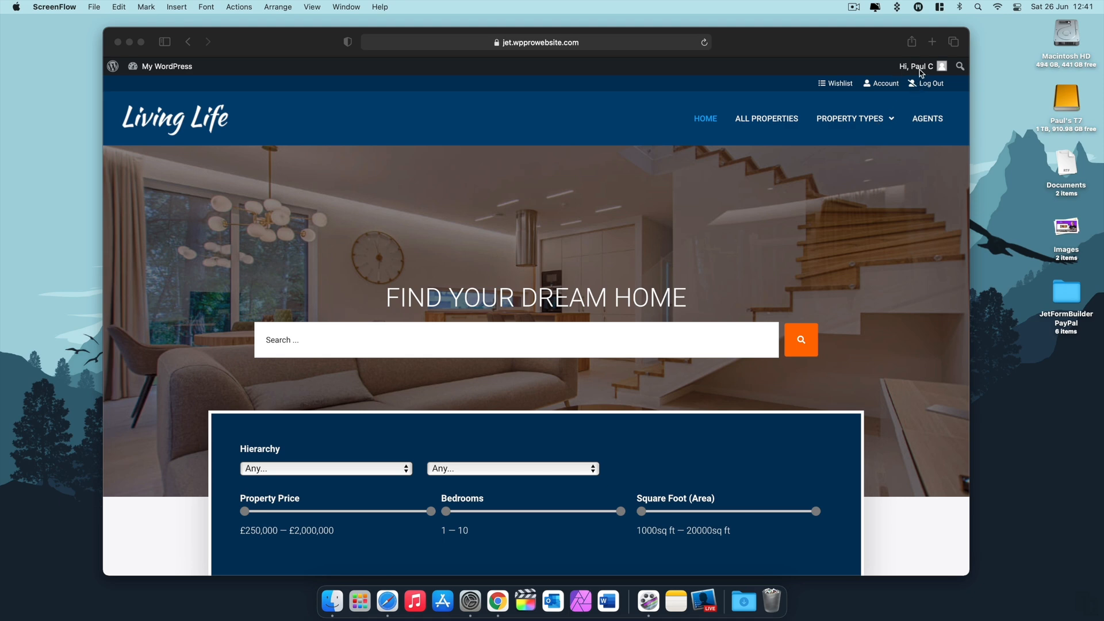
pyautogui.scroll(-15, 854, 507)
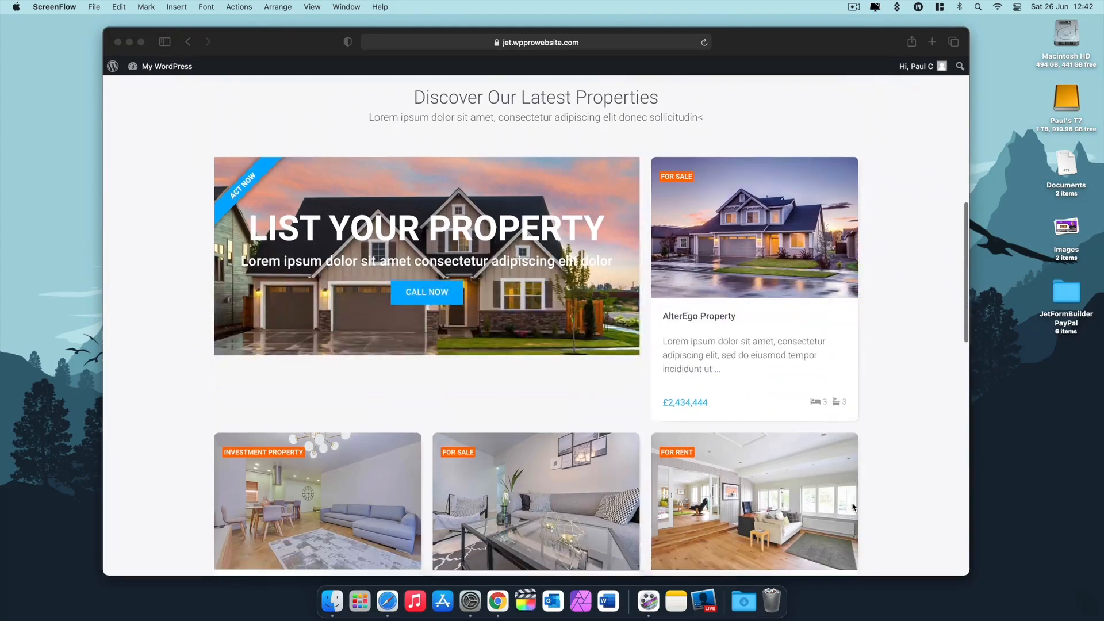
pyautogui.scroll(-10, 853, 507)
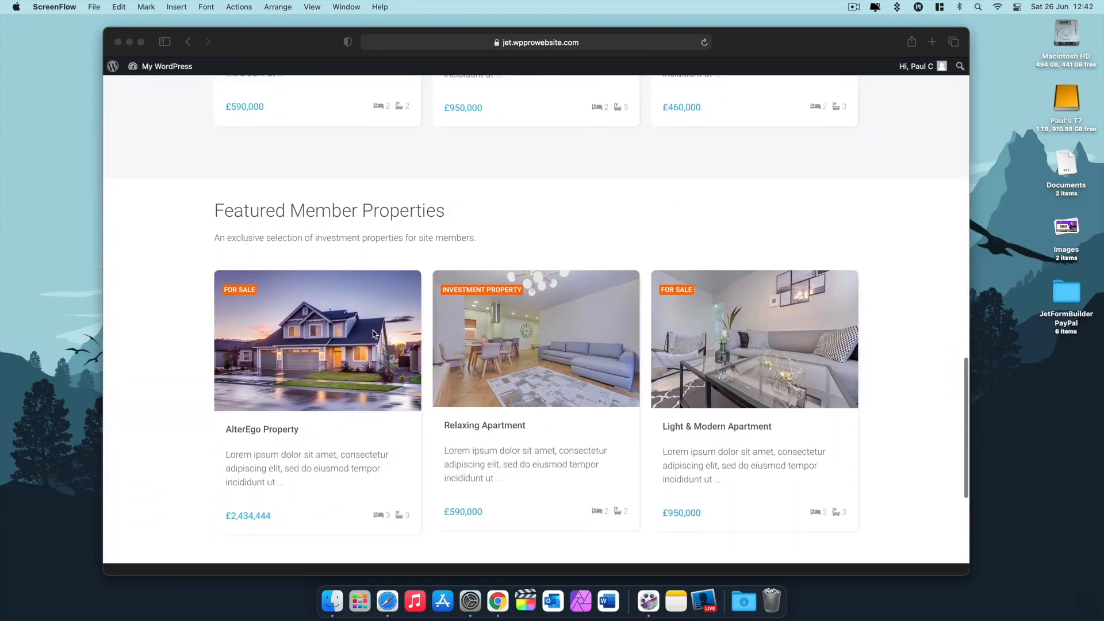
pyautogui.scroll(-3, 401, 394)
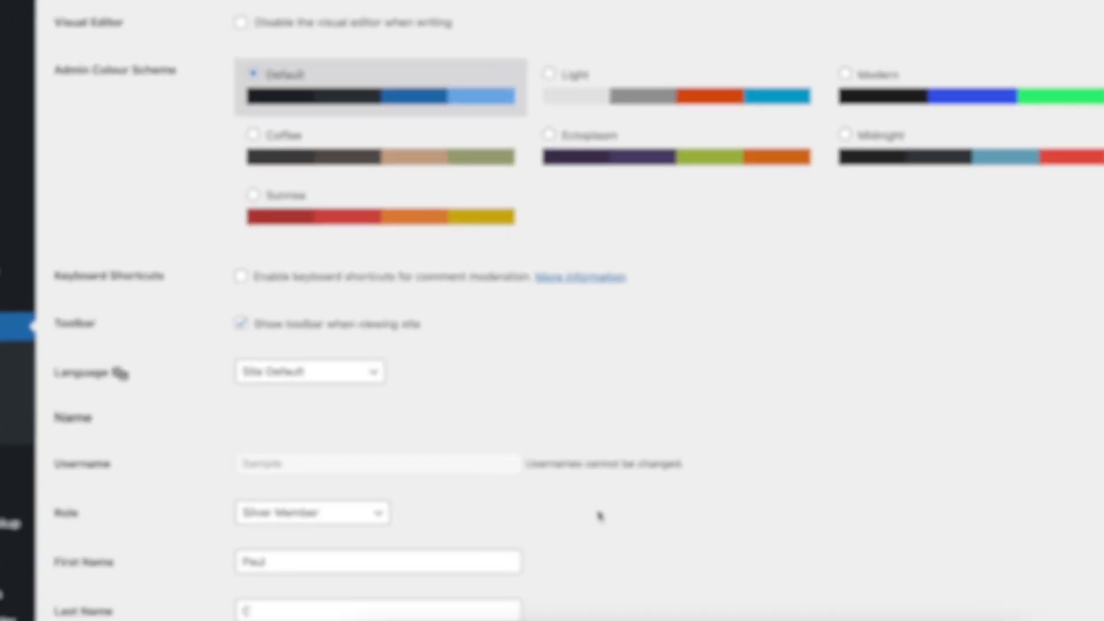
# Step: Switch the test user's Role dropdown to Bronze Member and save with Update User
pyautogui.scroll(-3, 486, 500)
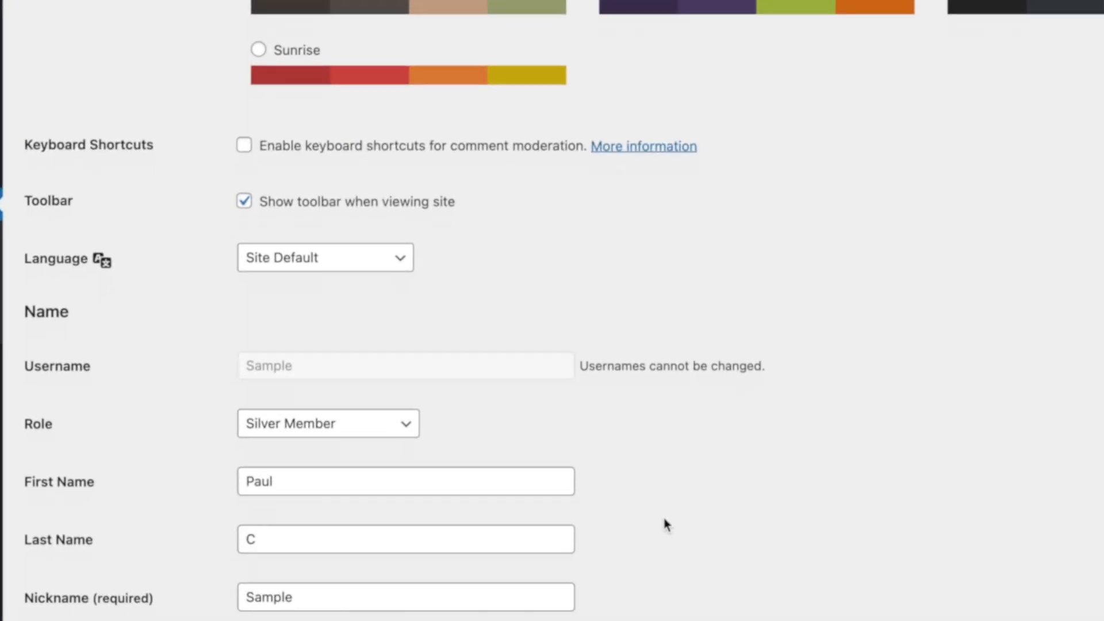
pyautogui.click(415, 290)
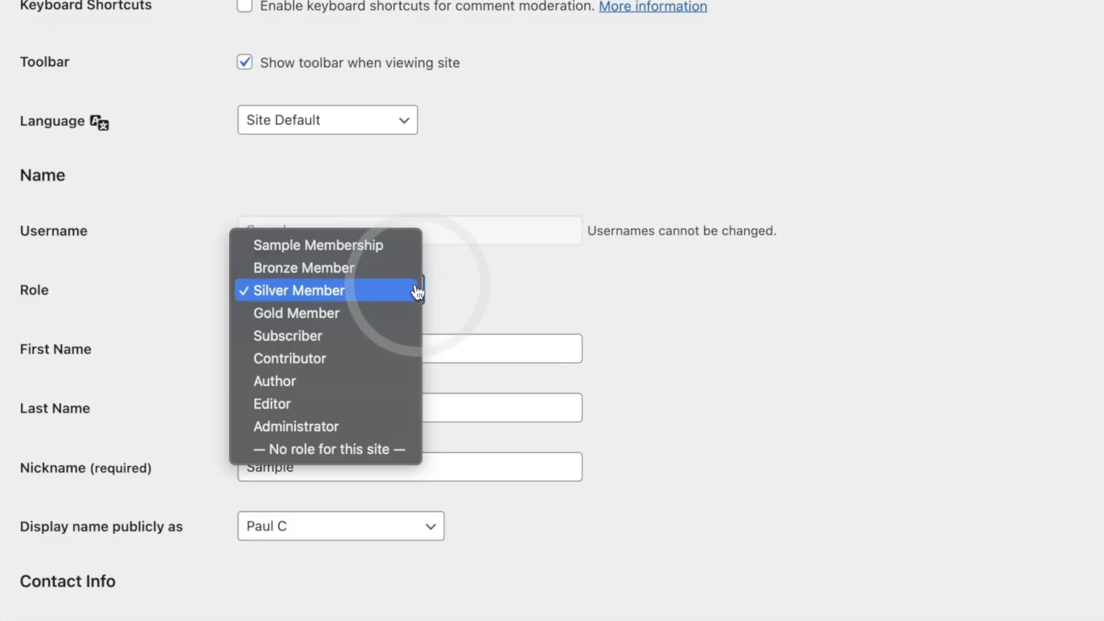
pyautogui.click(353, 279)
pyautogui.click(877, 345)
pyautogui.scroll(-5, 877, 342)
pyautogui.scroll(-10, 877, 337)
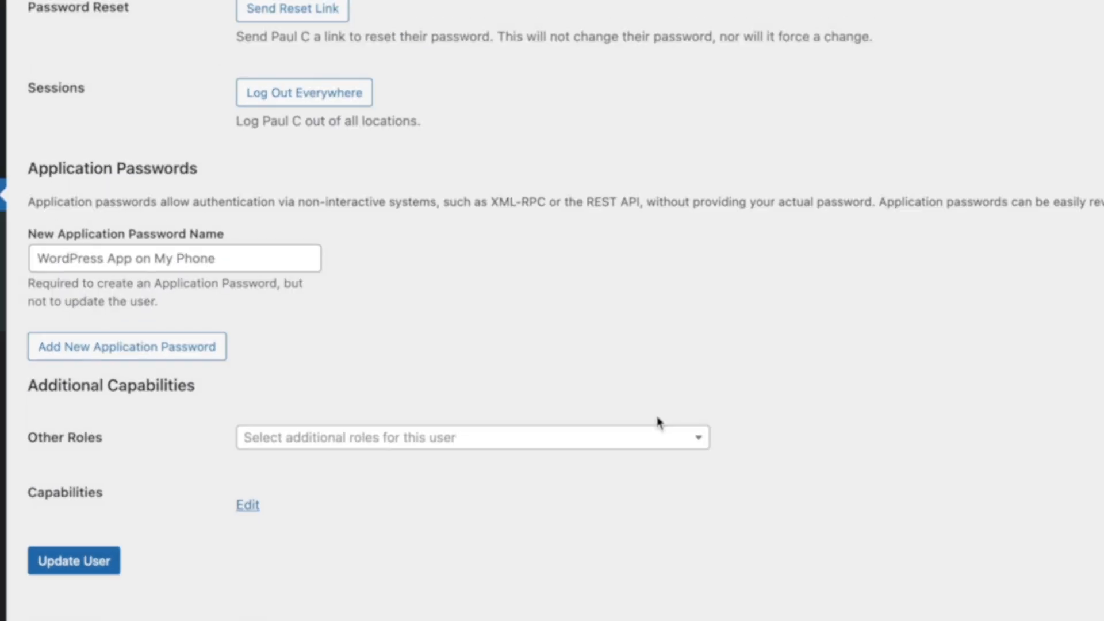
pyautogui.click(122, 528)
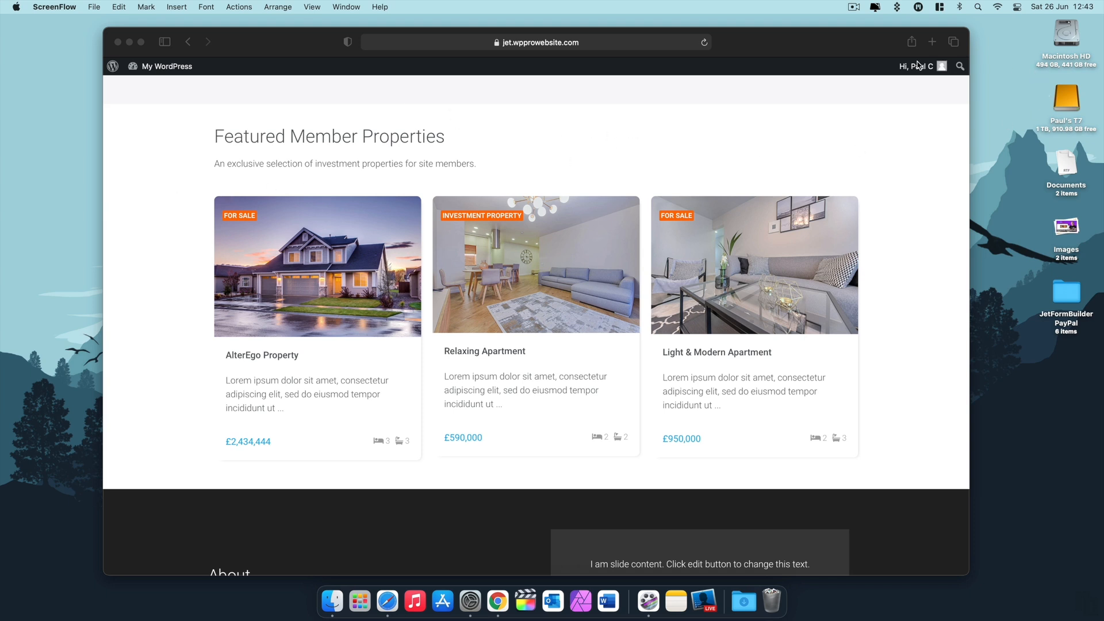
# Step: Reload the homepage in Safari and confirm listings now begin at Discover Our Latest Properties
pyautogui.click(284, 52)
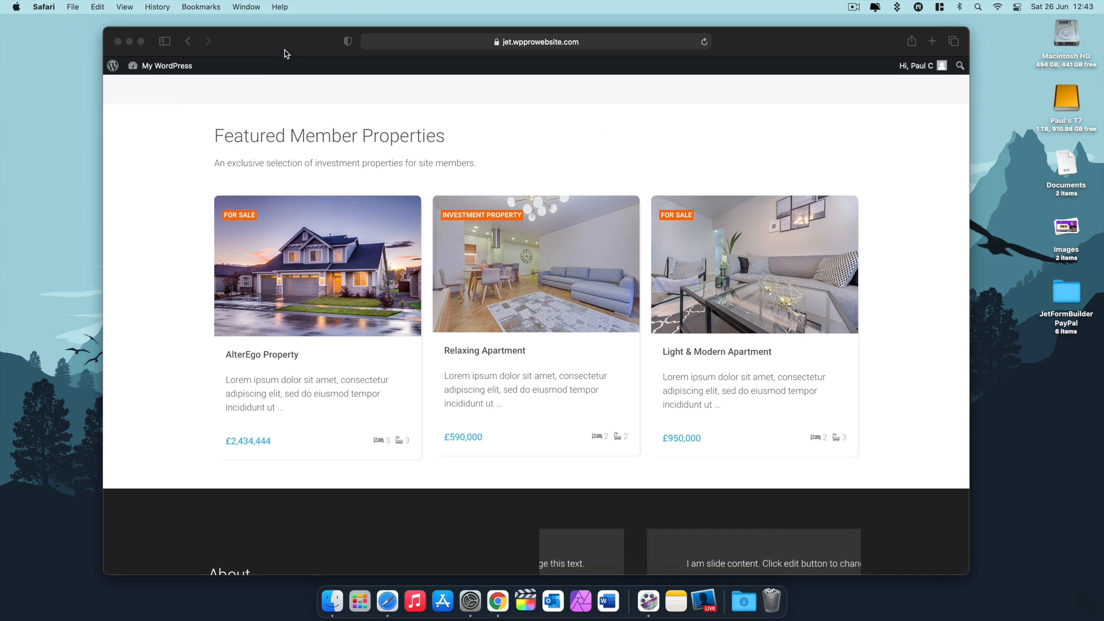
pyautogui.click(703, 42)
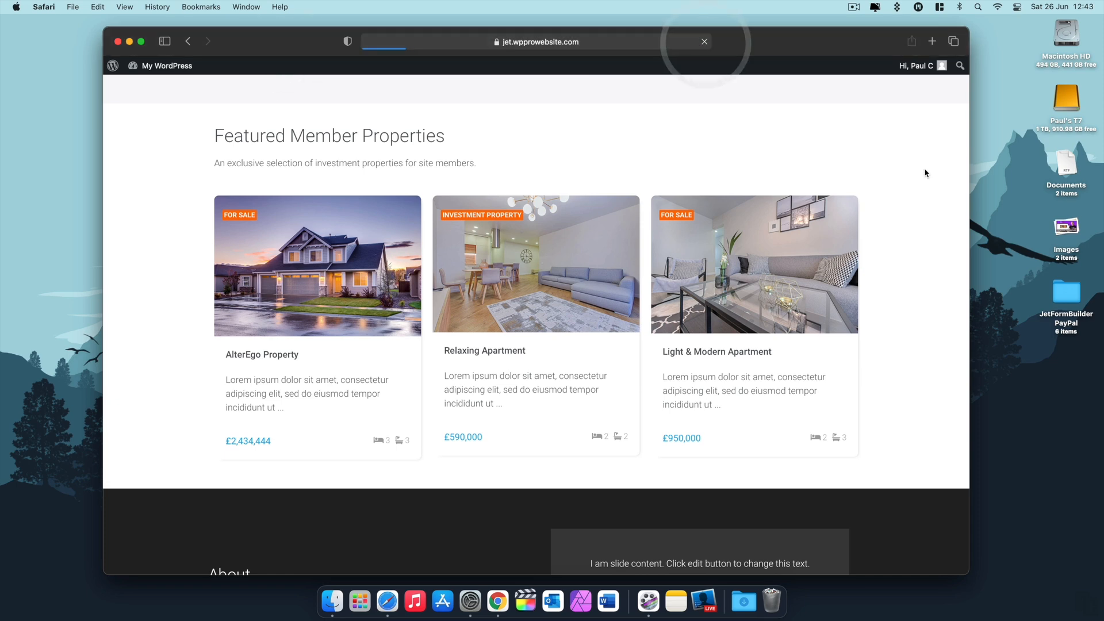
pyautogui.scroll(5, 940, 312)
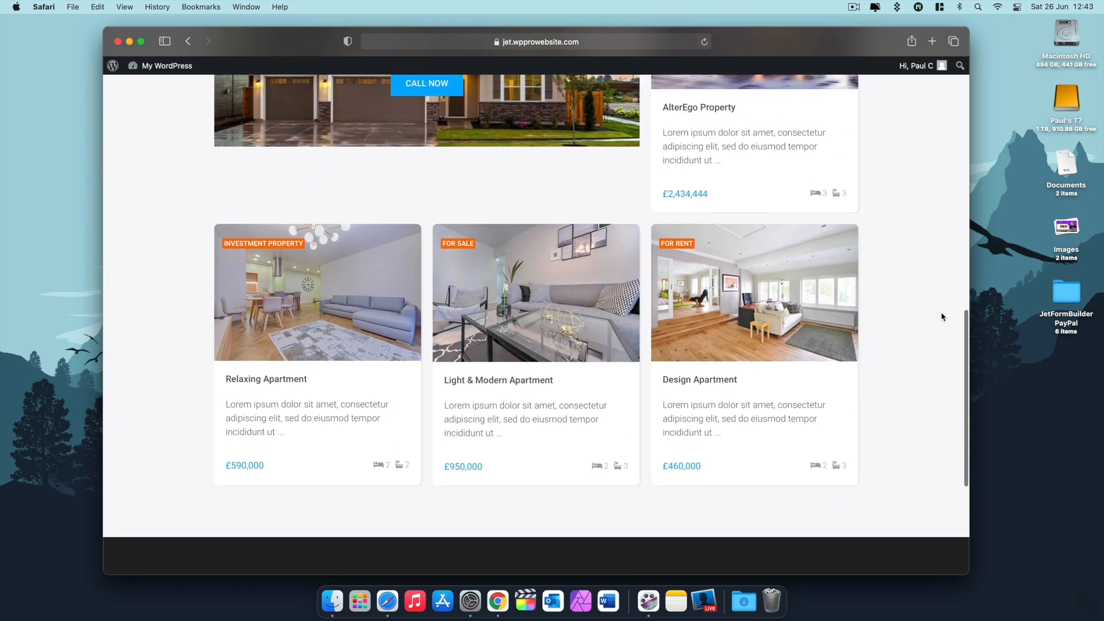
pyautogui.scroll(8, 941, 311)
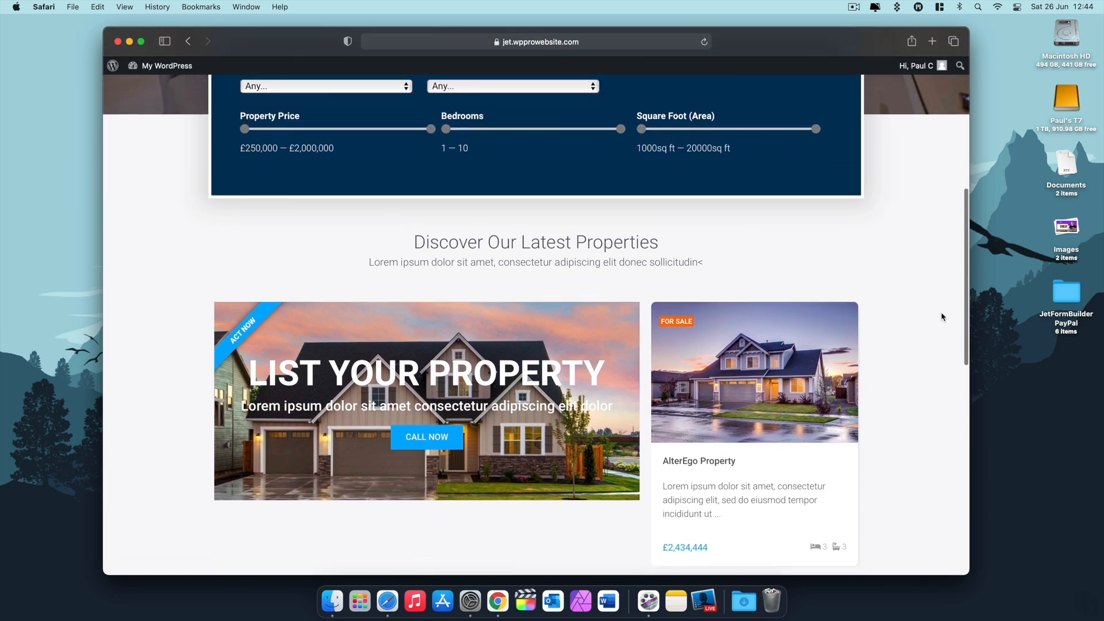
pyautogui.scroll(-10, 942, 315)
pyautogui.scroll(-1, 941, 315)
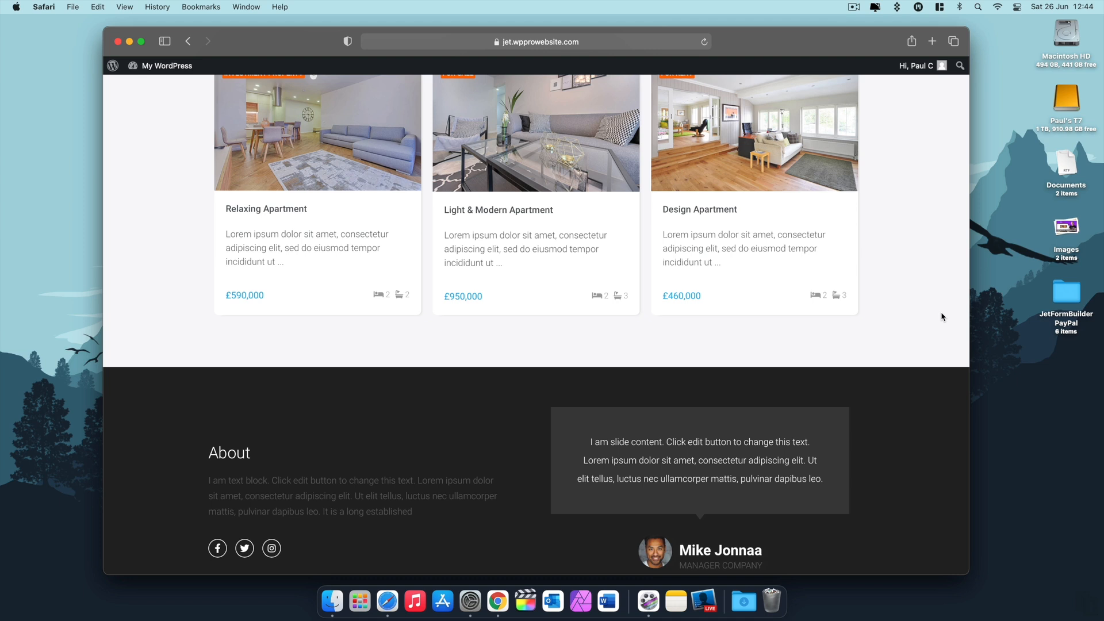
pyautogui.scroll(3, 941, 317)
pyautogui.scroll(2, 941, 317)
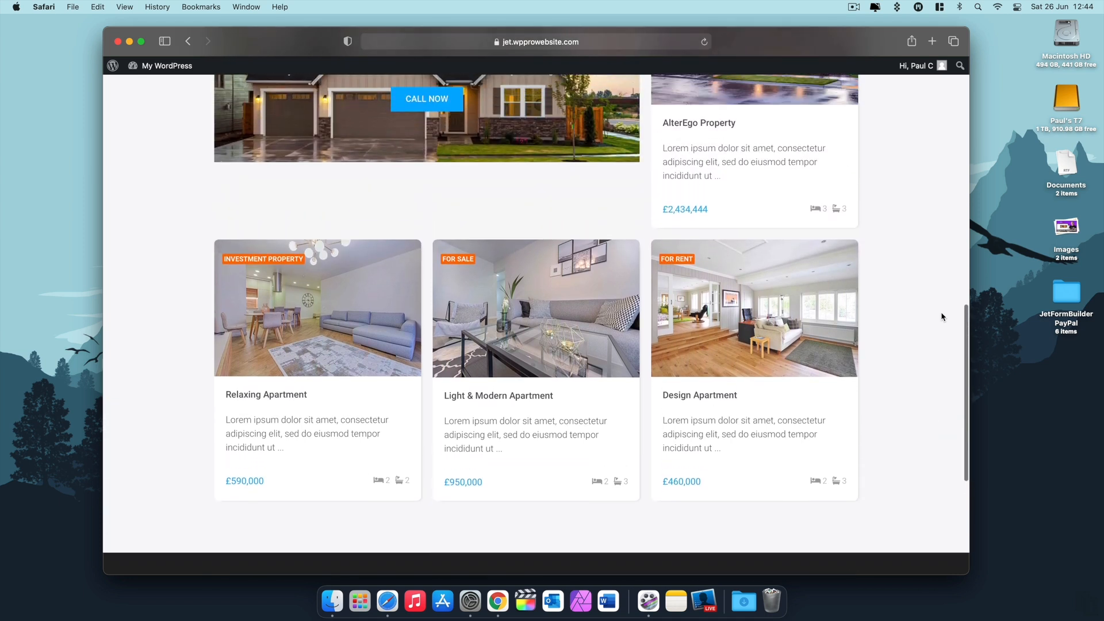